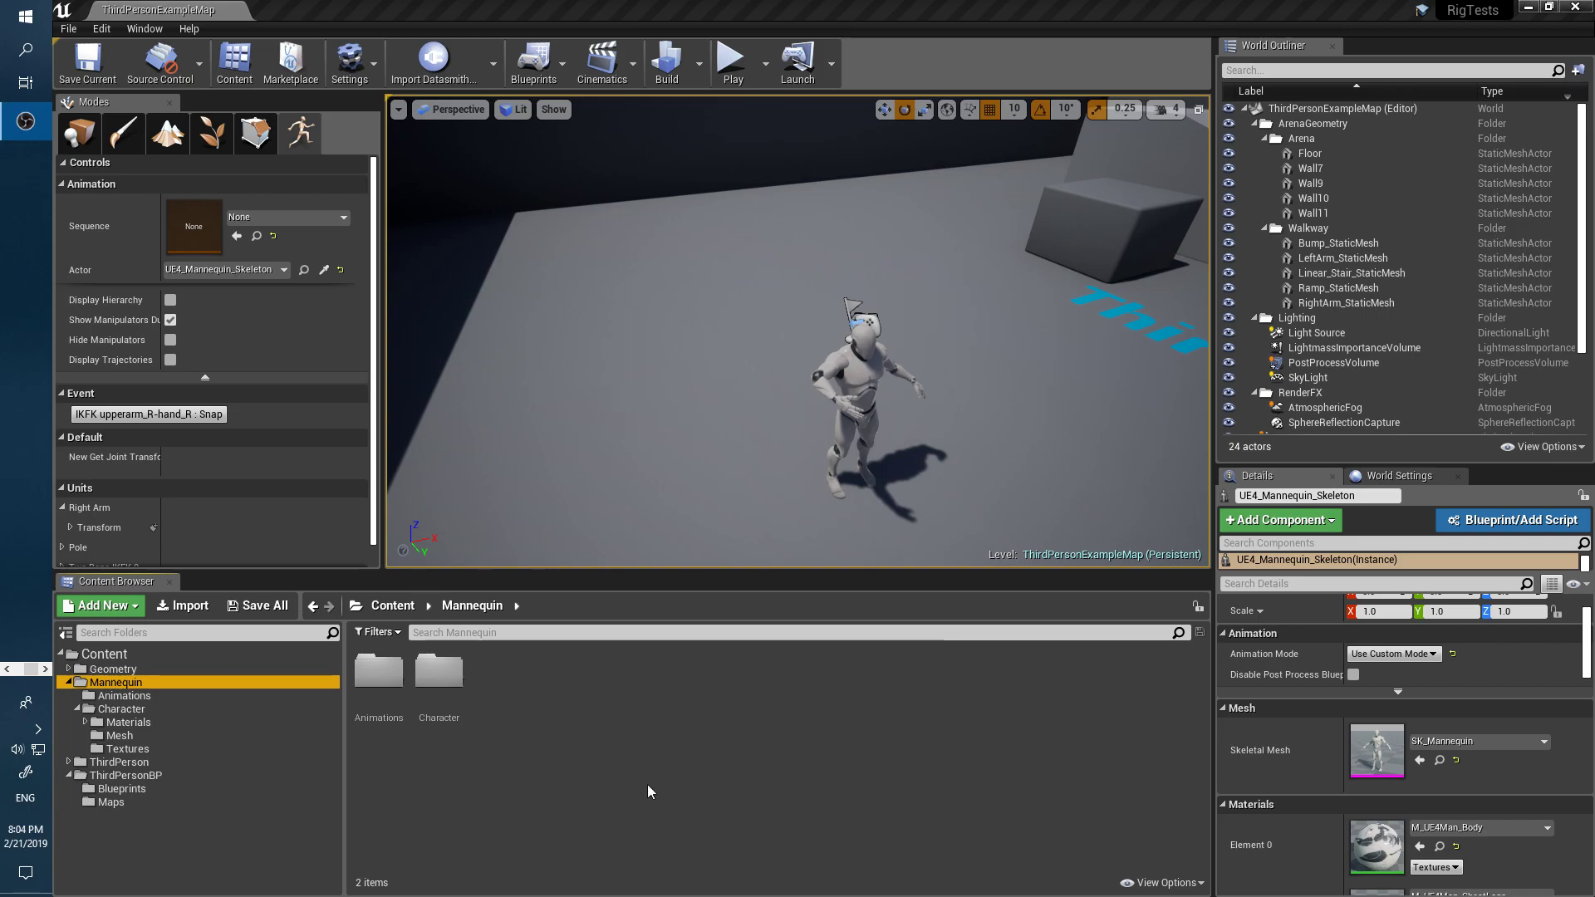
# Step: Check in the built-in Animation plugins whether the Control Rig plugin is enabled
pyautogui.click(101, 29)
pyautogui.click(173, 280)
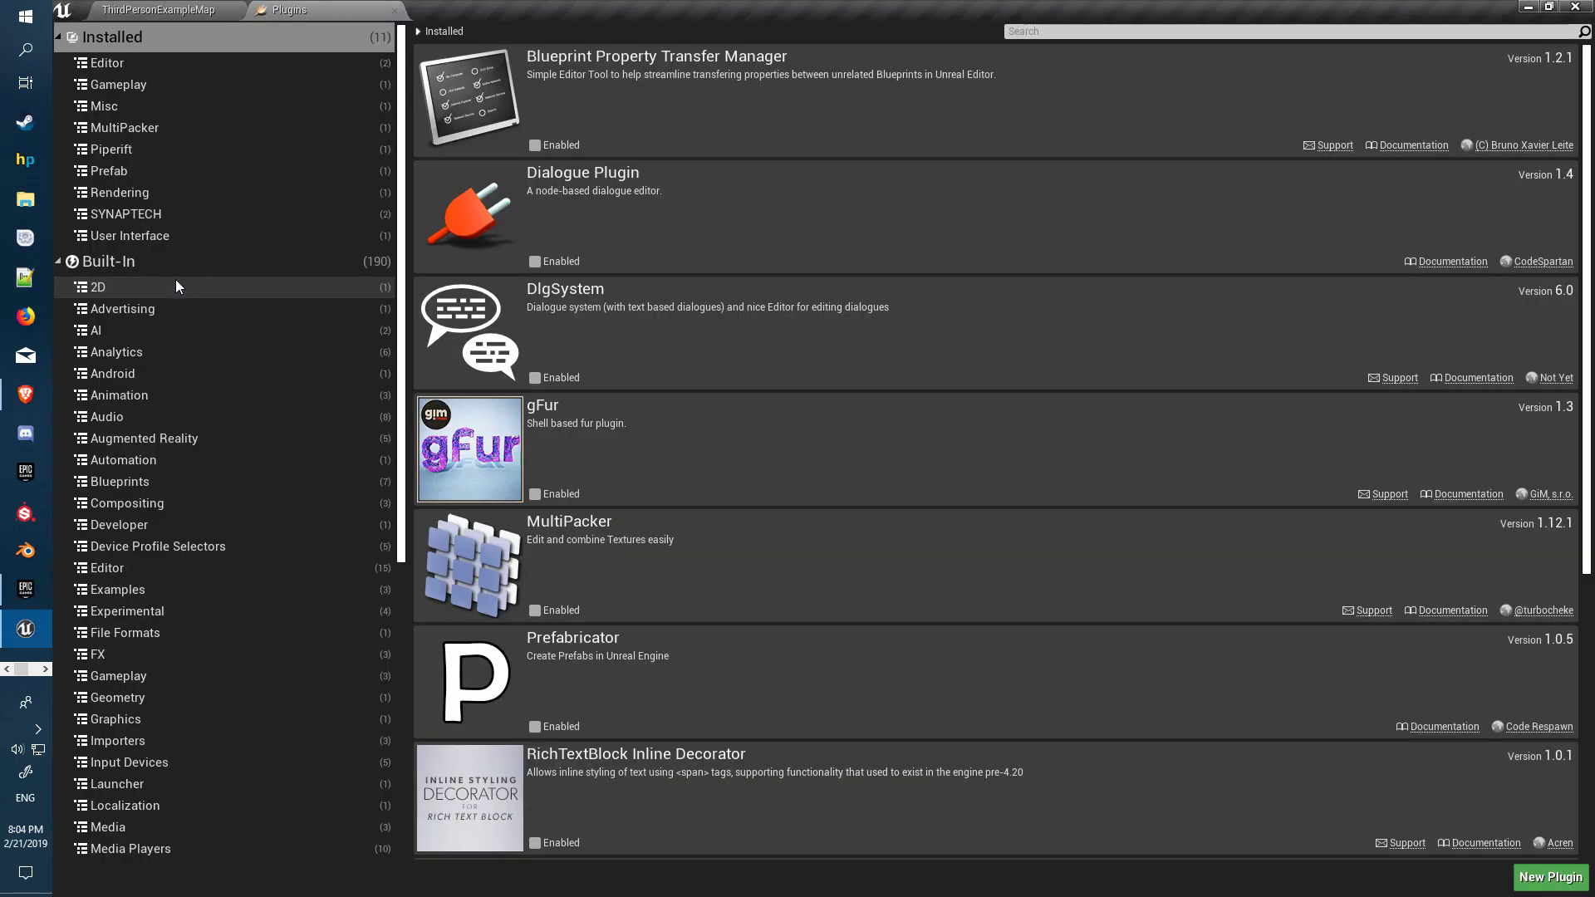
pyautogui.click(129, 398)
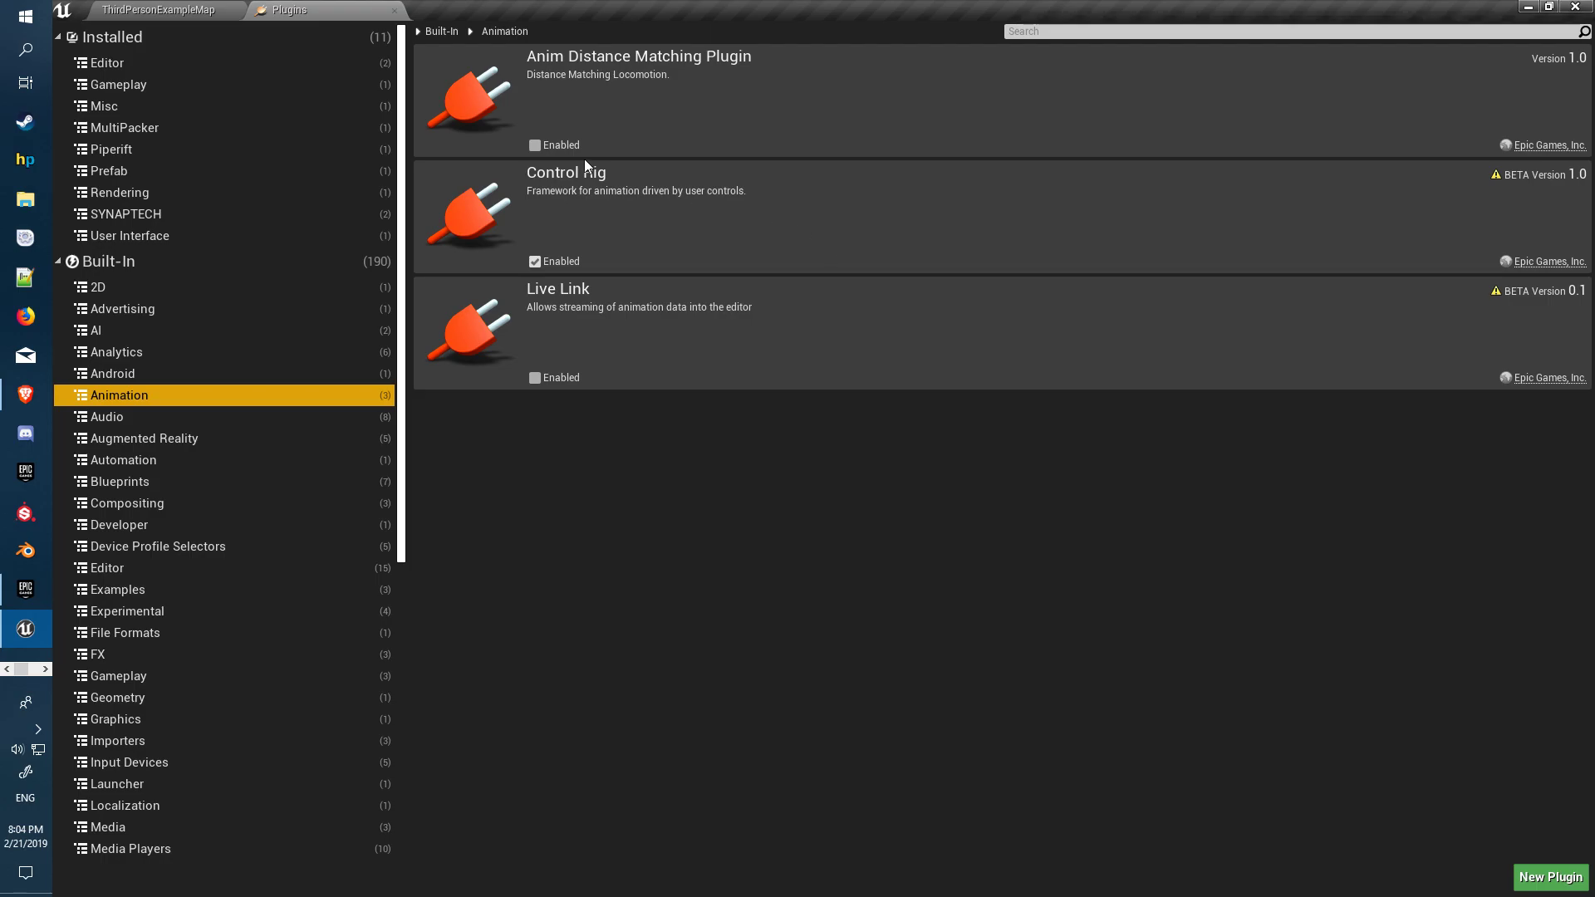
pyautogui.click(394, 10)
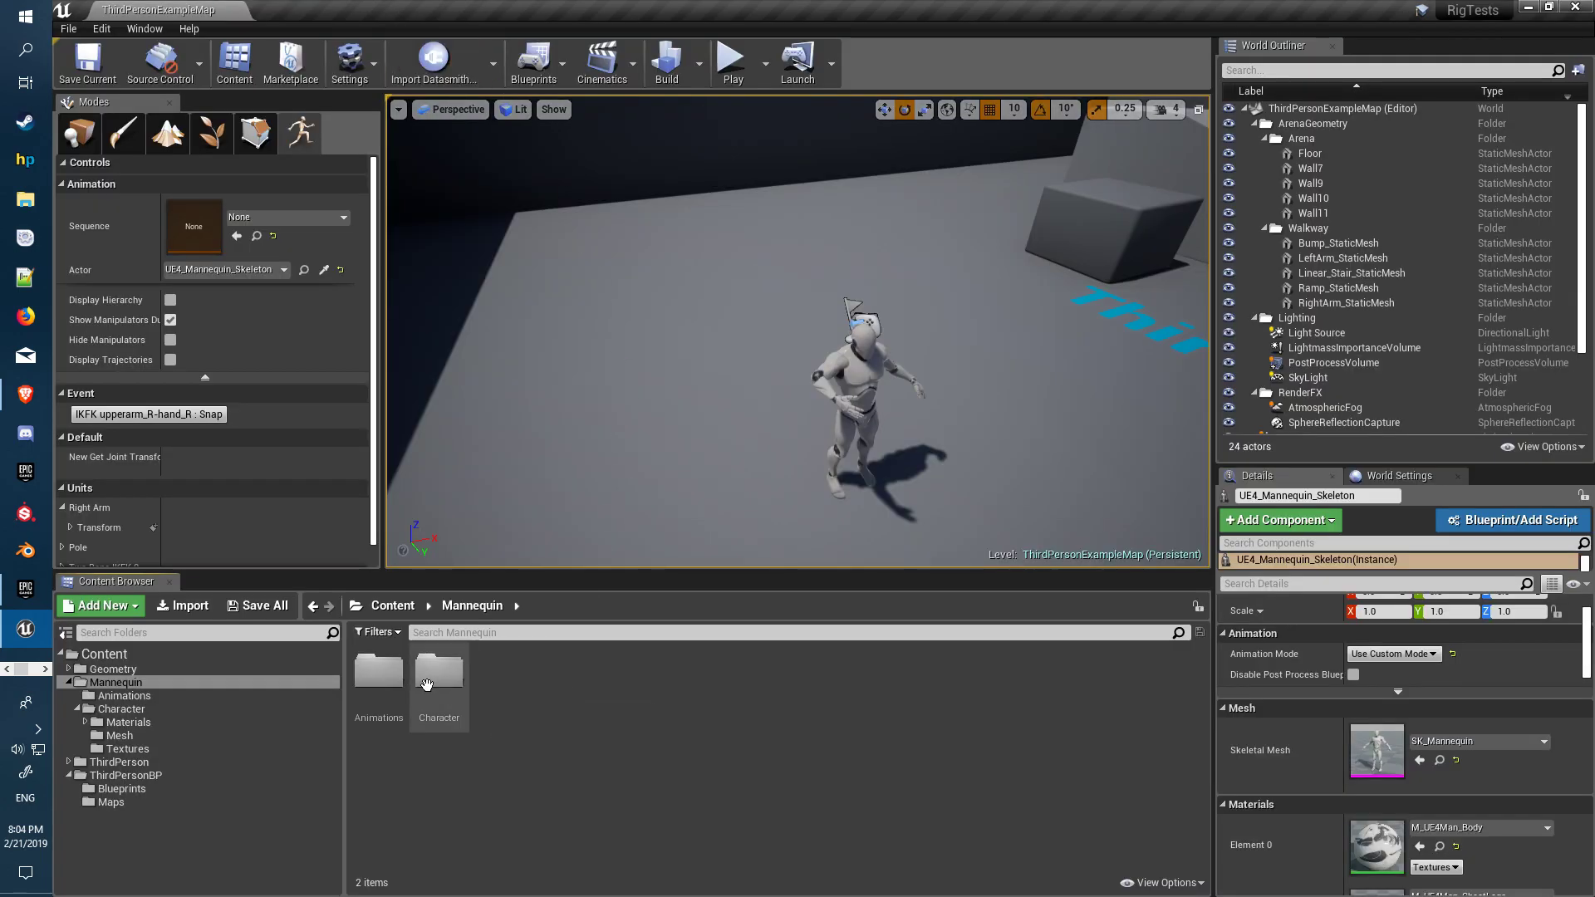
# Step: Create a Control Rig asset in the ThirdPersonBP Blueprints folder and name it bOSS_rIG
pyautogui.click(170, 775)
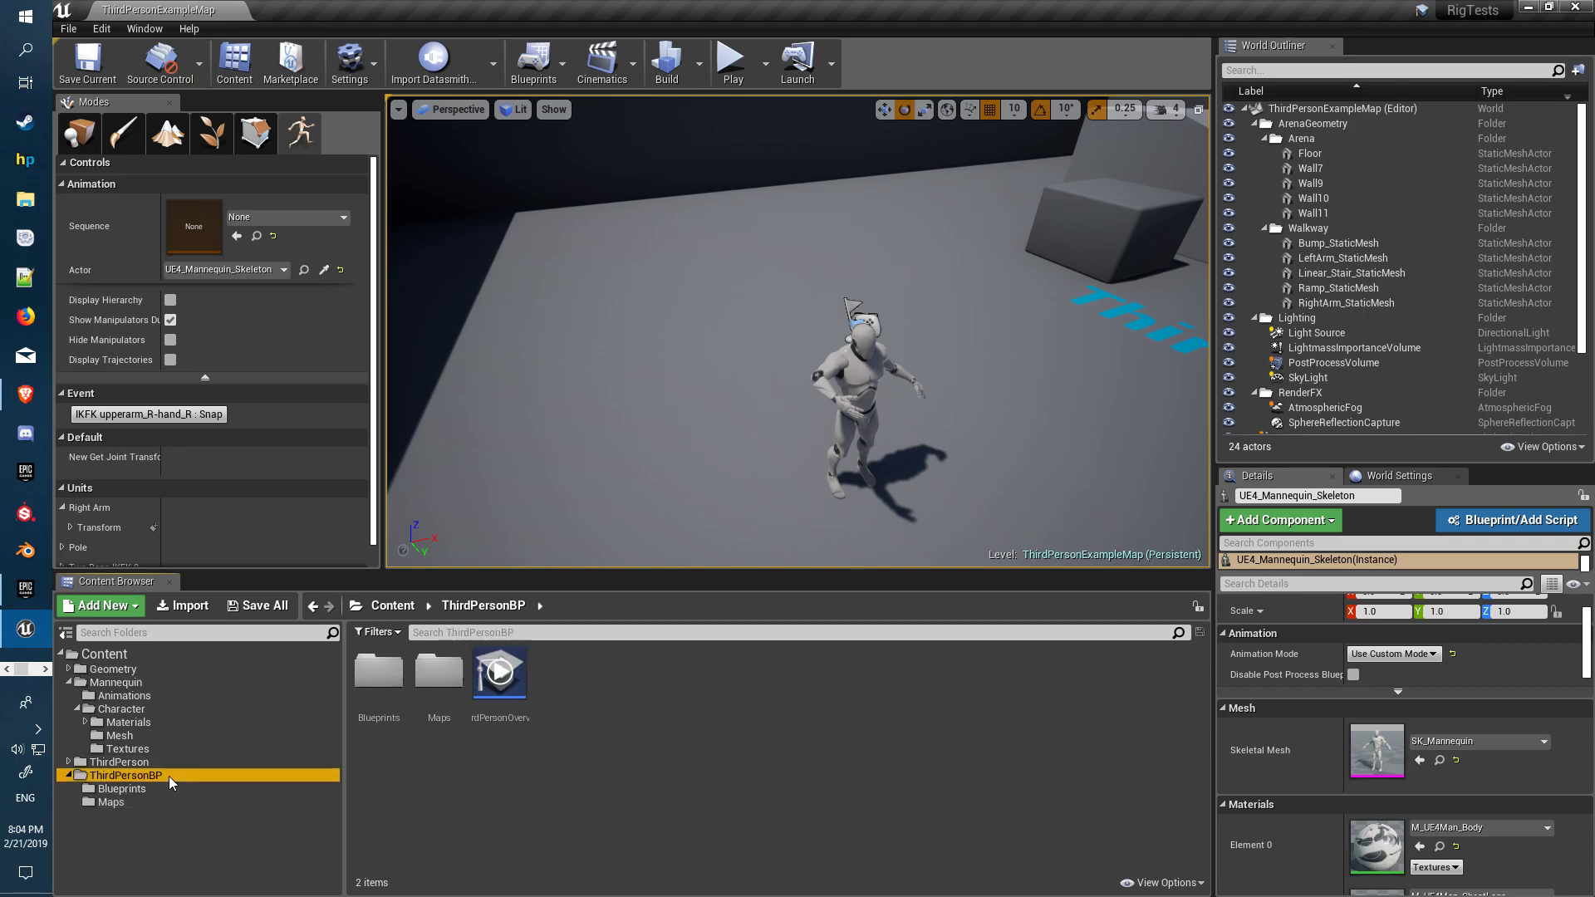
pyautogui.click(362, 677)
pyautogui.doubleClick(362, 677)
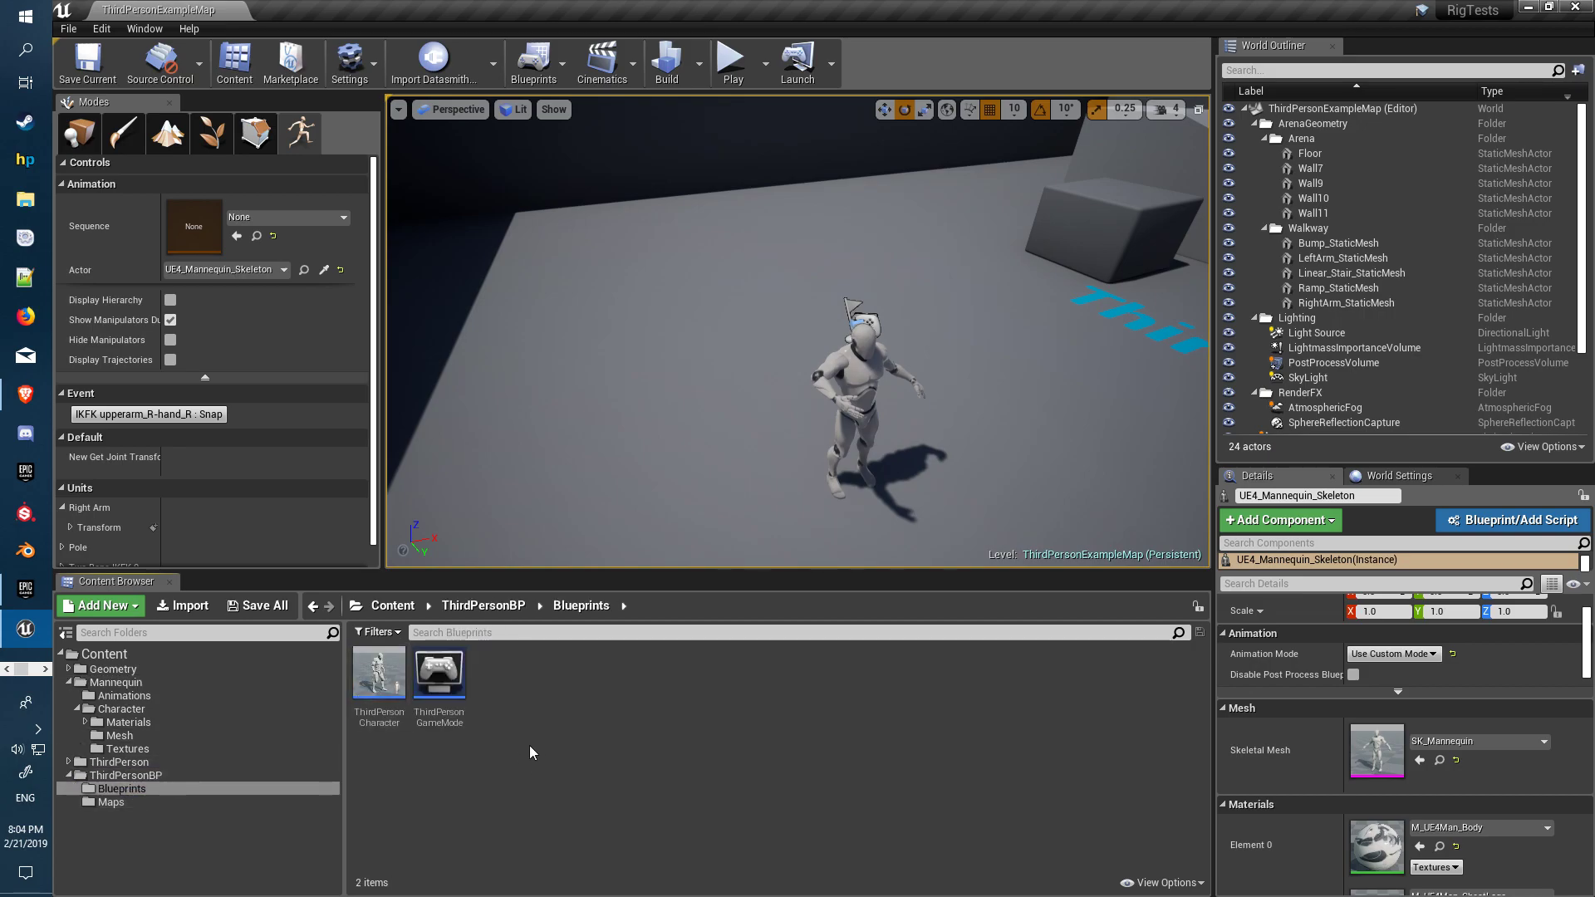
pyautogui.rightClick(590, 706)
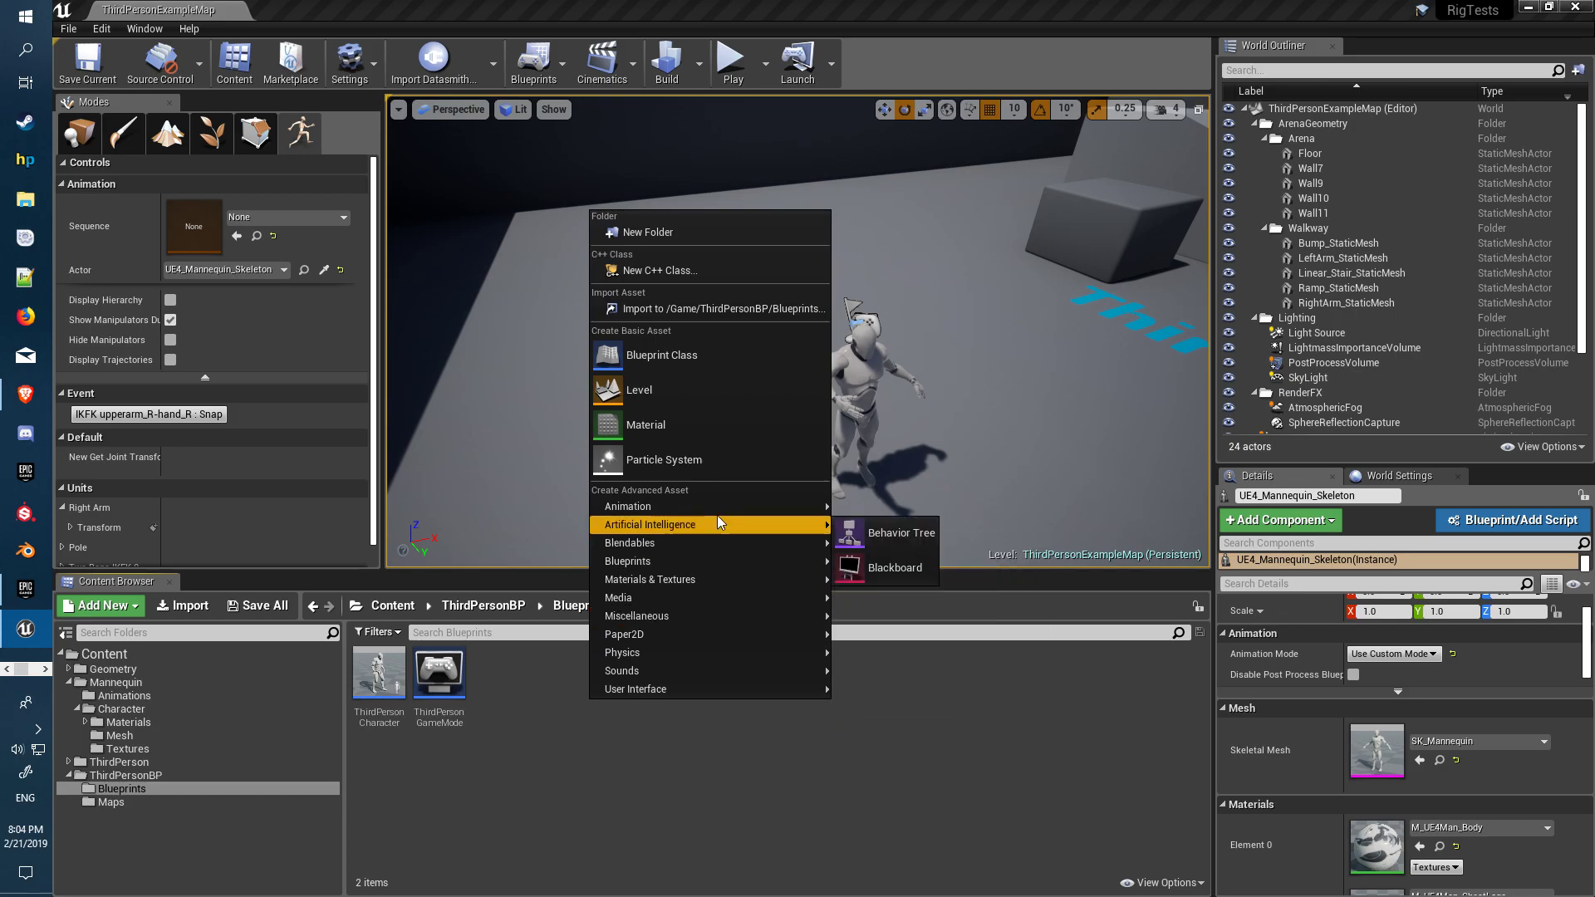
pyautogui.moveTo(704, 506)
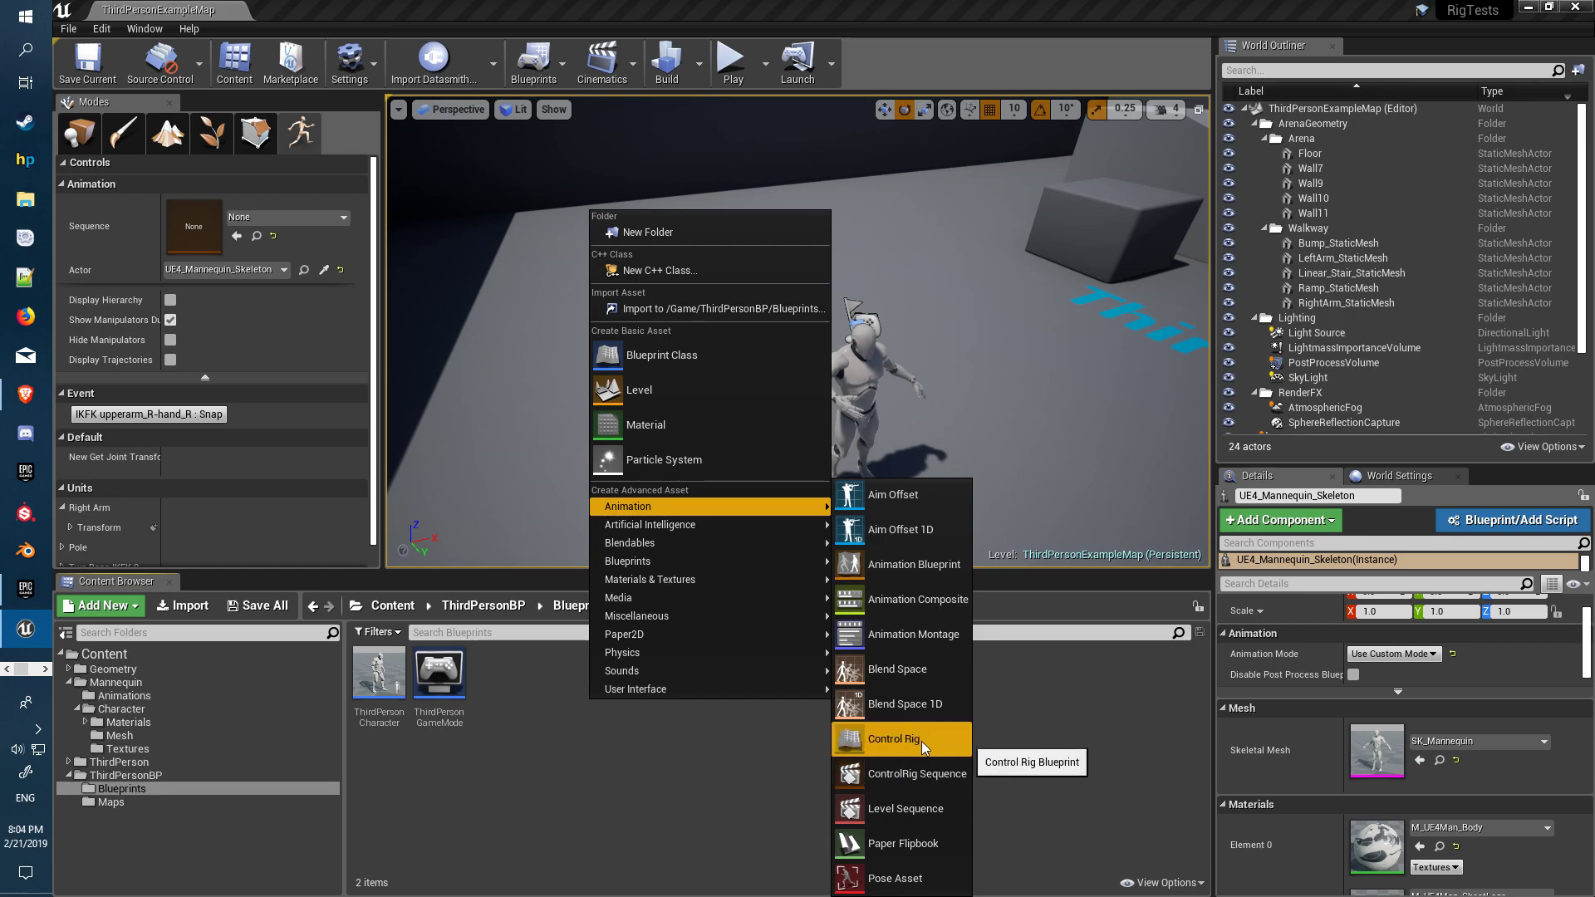
pyautogui.click(895, 740)
pyautogui.click(677, 336)
pyautogui.click(881, 607)
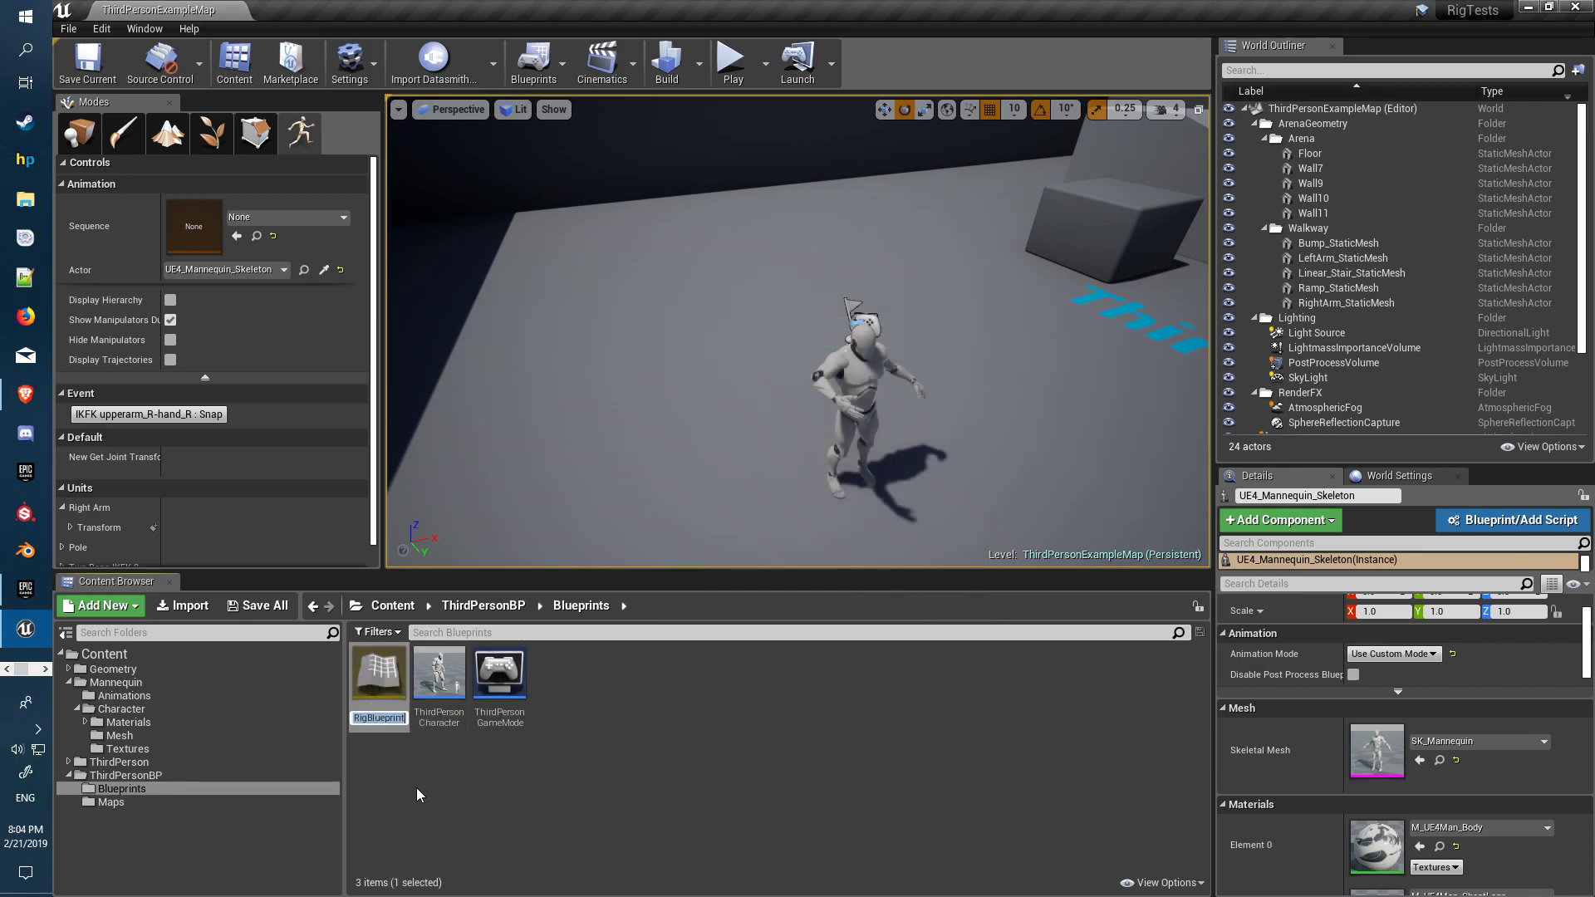
pyautogui.write('b')
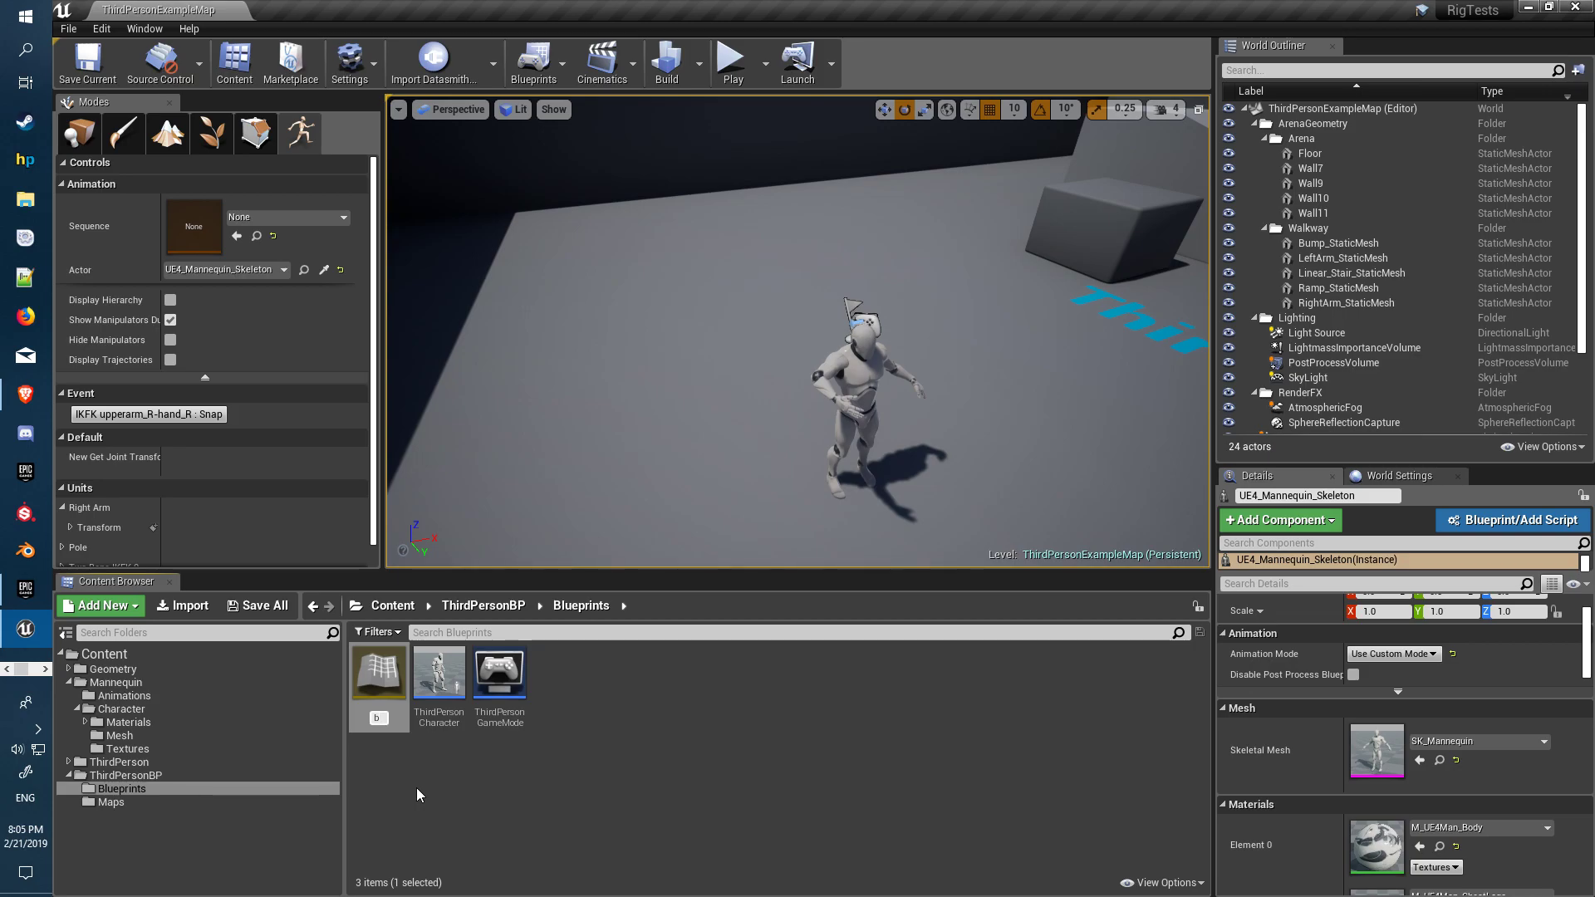
pyautogui.write('OSS_rIG')
pyautogui.press('Return')
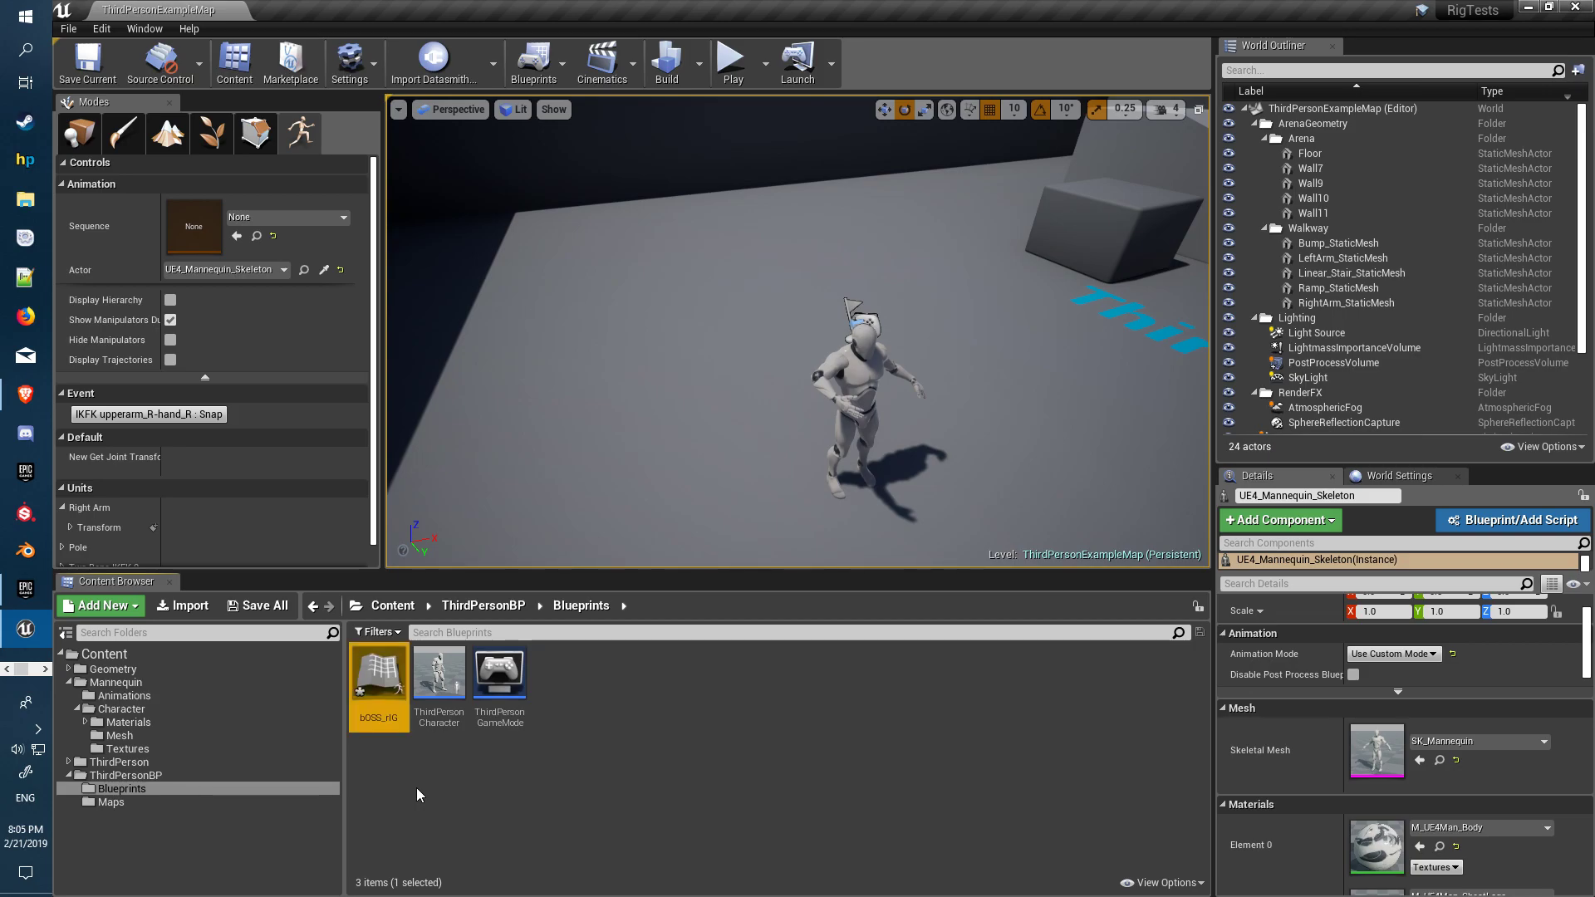
# Step: Open the bOSS_rIG asset and add a Rig Hierarchy Ref variable node to its Rig Graph
pyautogui.doubleClick(372, 679)
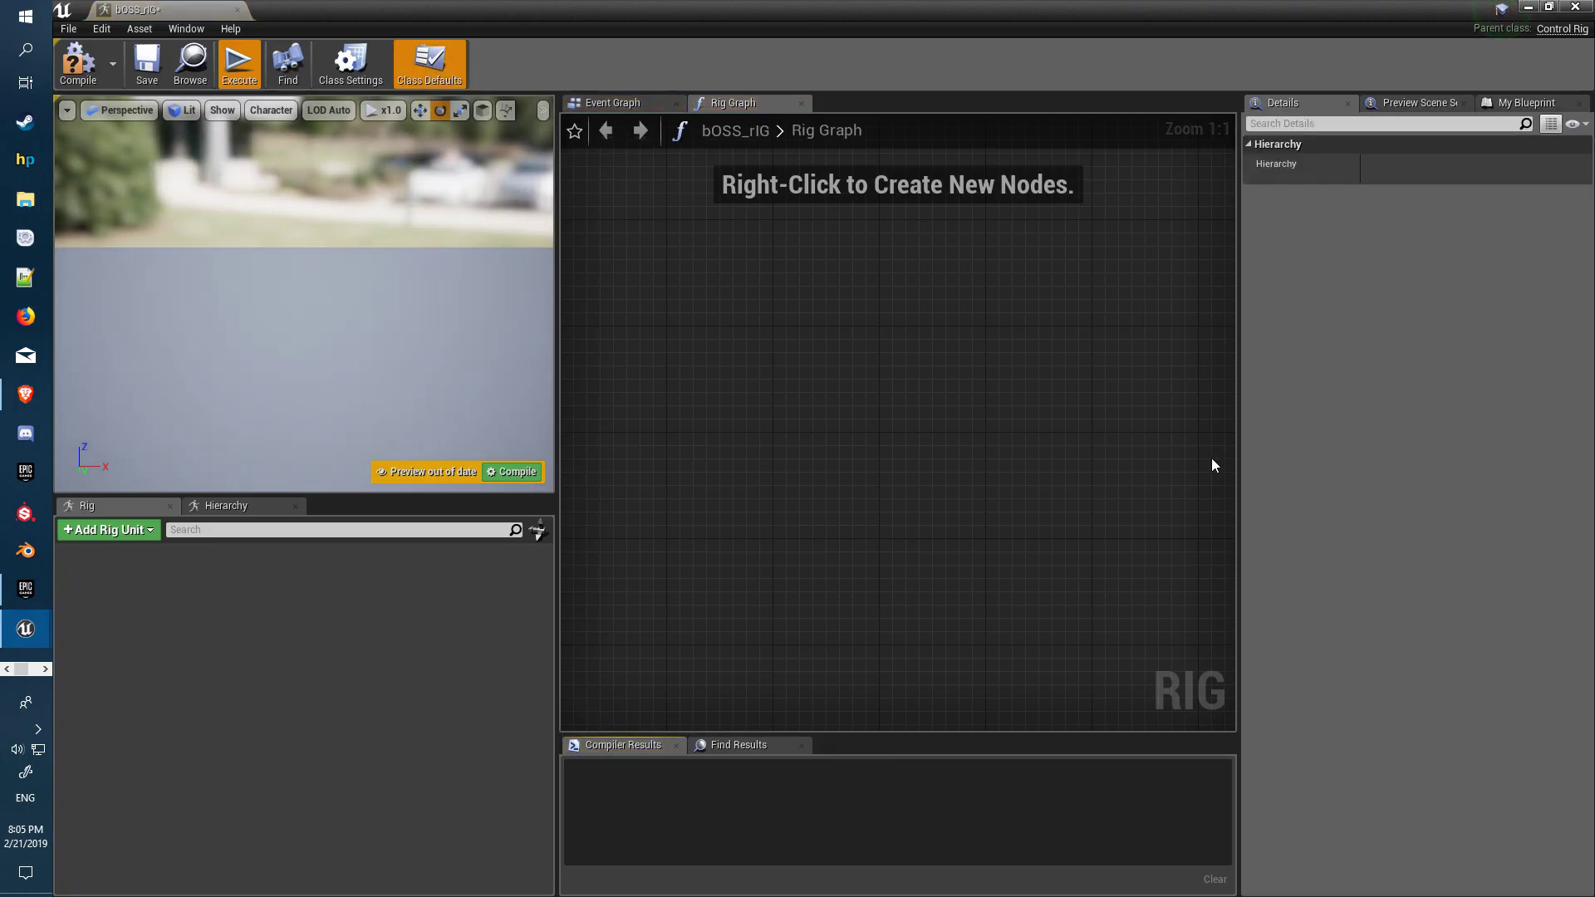
pyautogui.moveTo(1238, 452); pyautogui.dragTo(1332, 452)
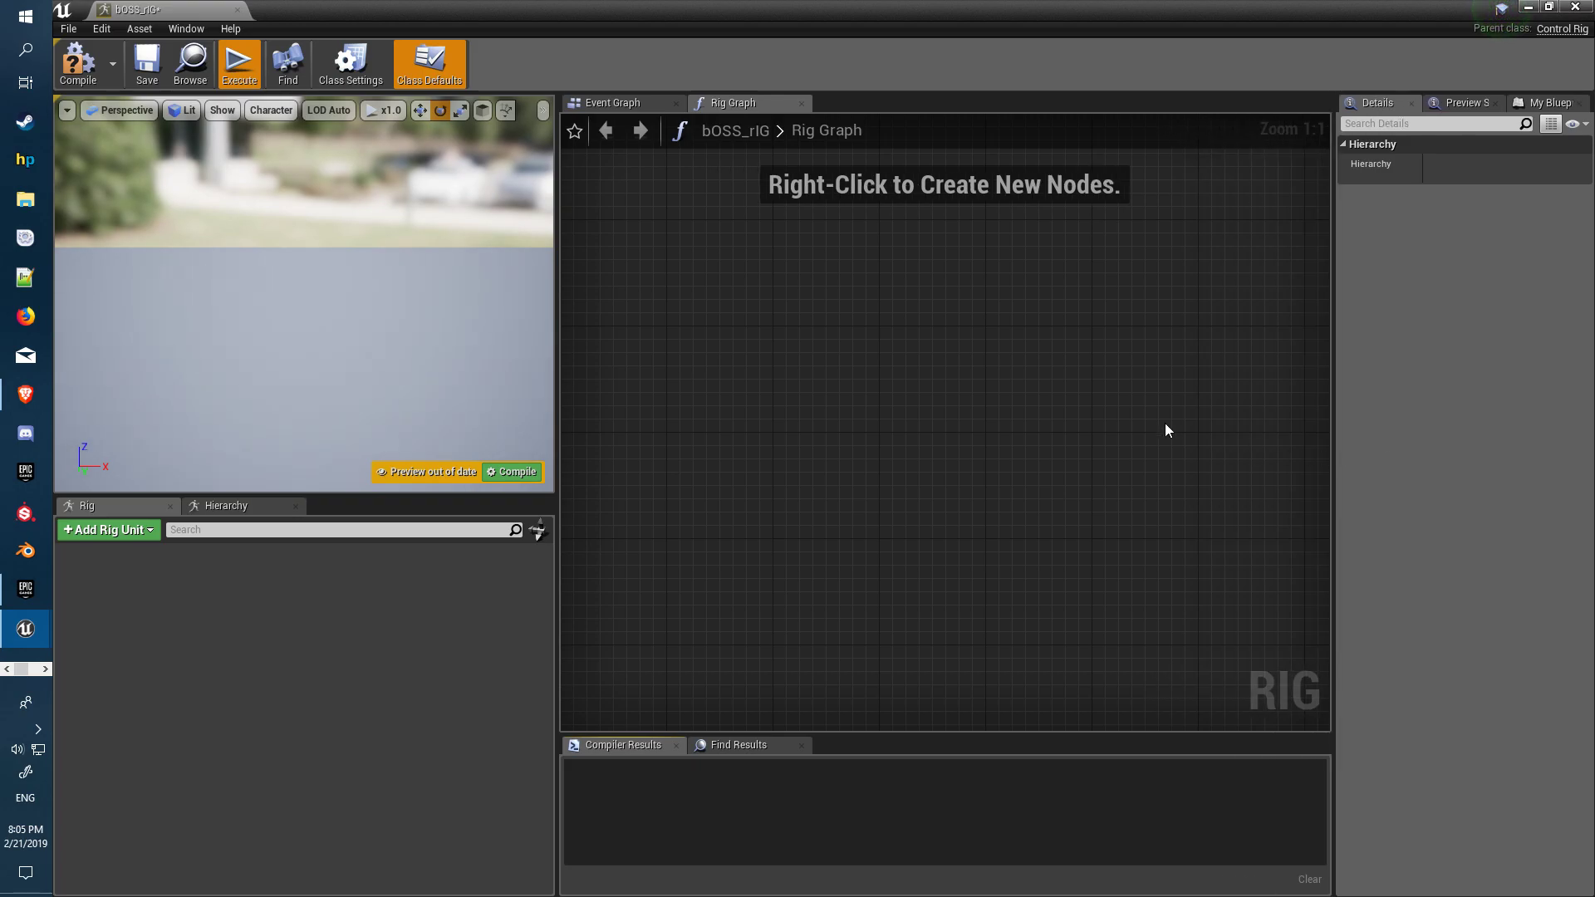
pyautogui.rightClick(862, 403)
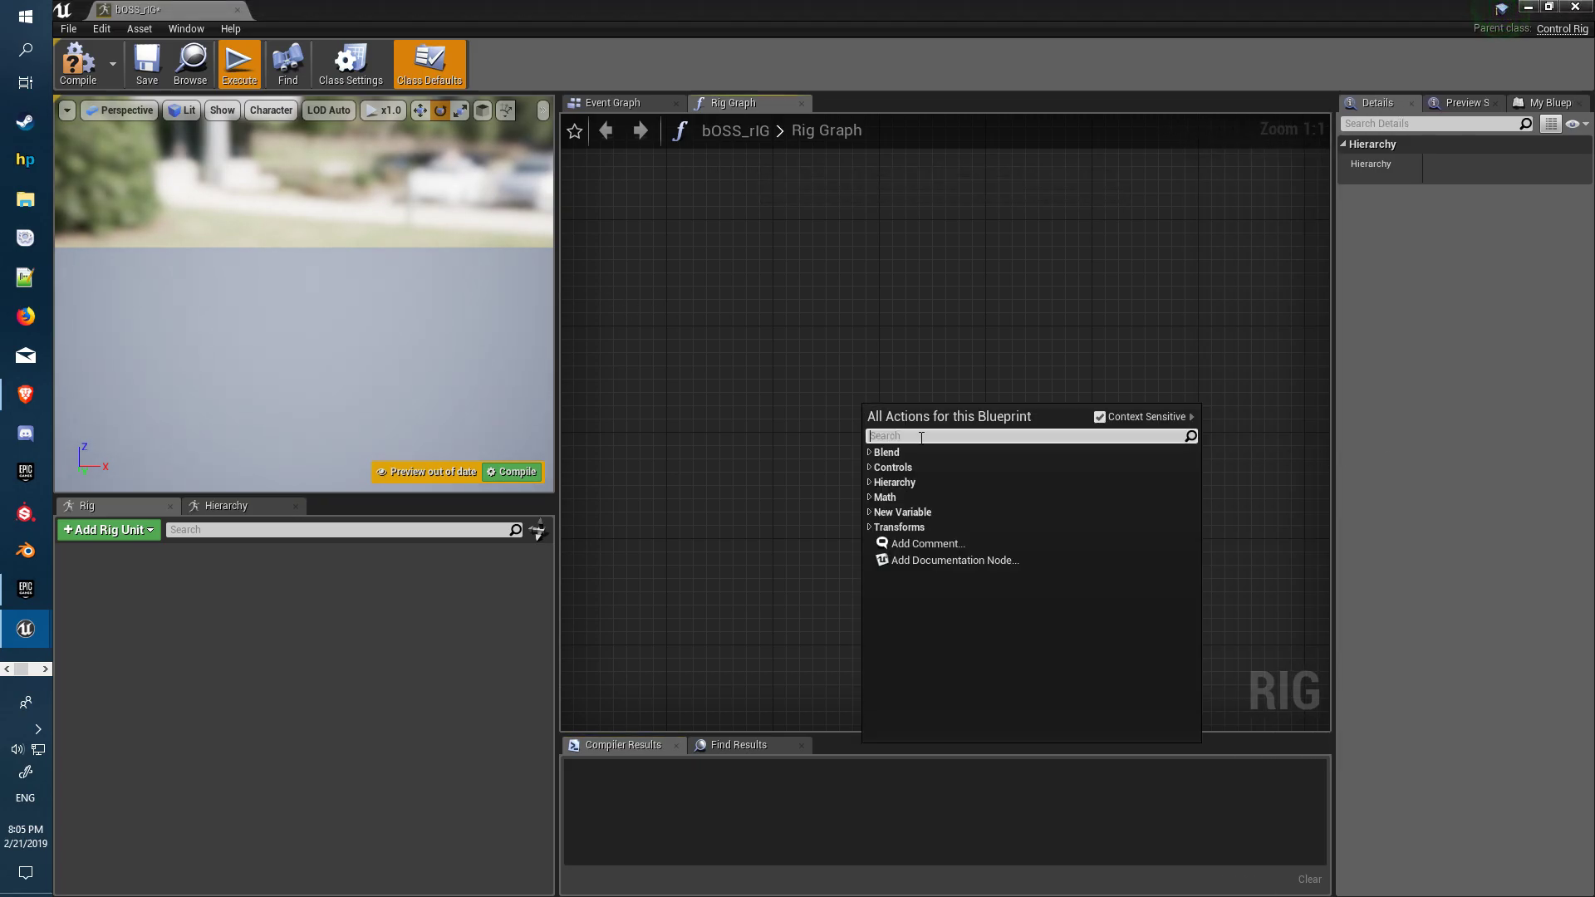
pyautogui.write('rig h')
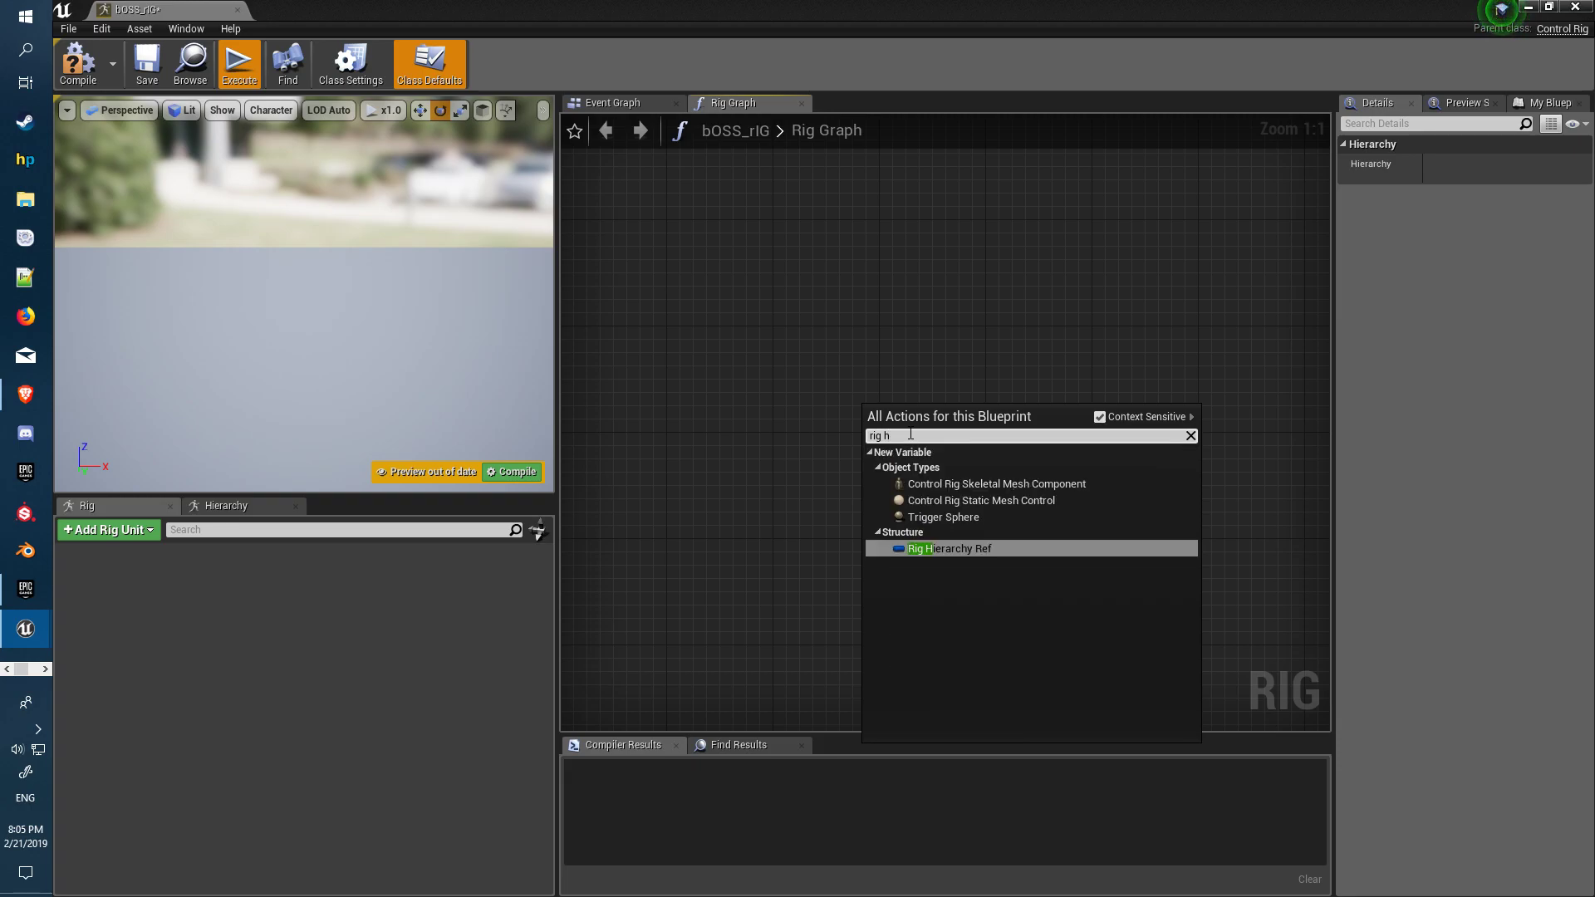
pyautogui.click(965, 548)
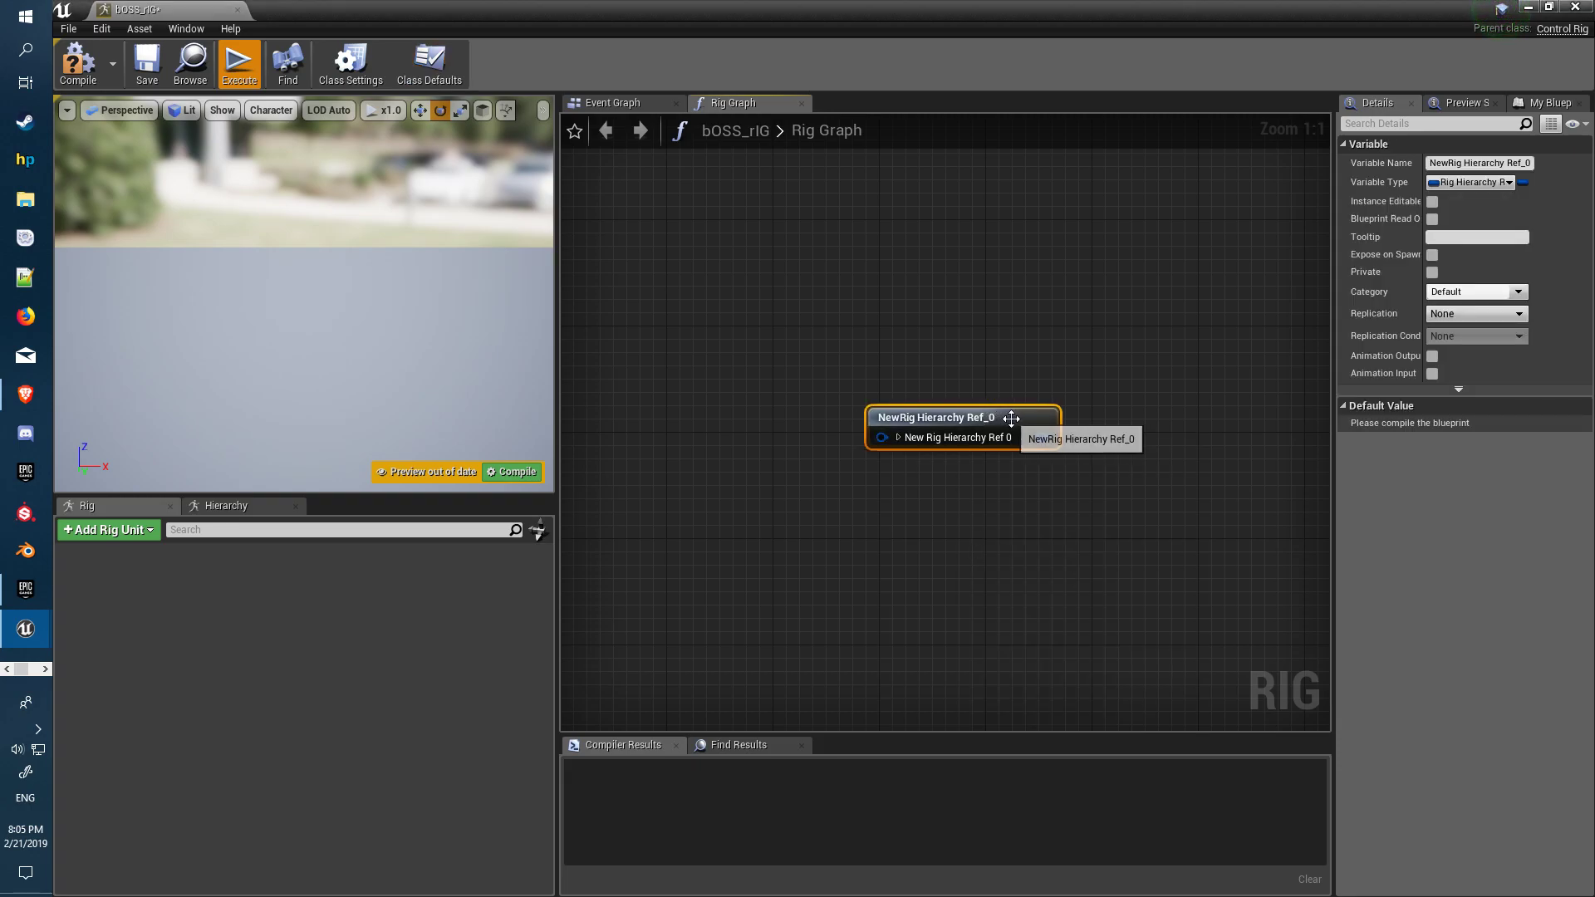
pyautogui.moveTo(1013, 431); pyautogui.dragTo(800, 338)
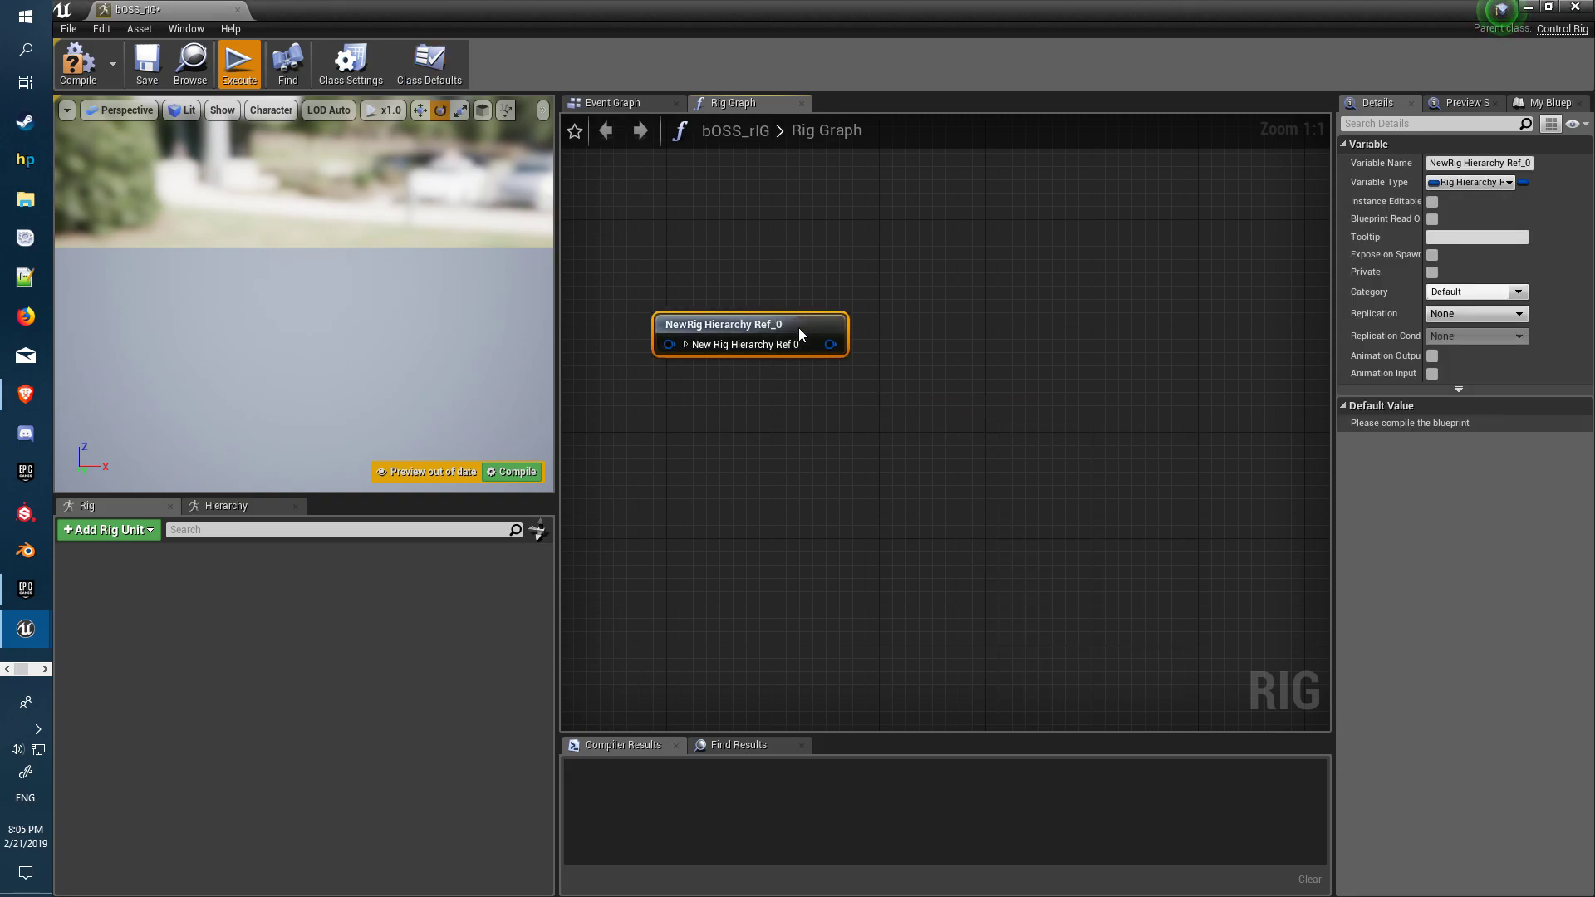
# Step: Rename the hierarchy reference variable to Base and shift its node slightly left in the graph
pyautogui.click(1460, 162)
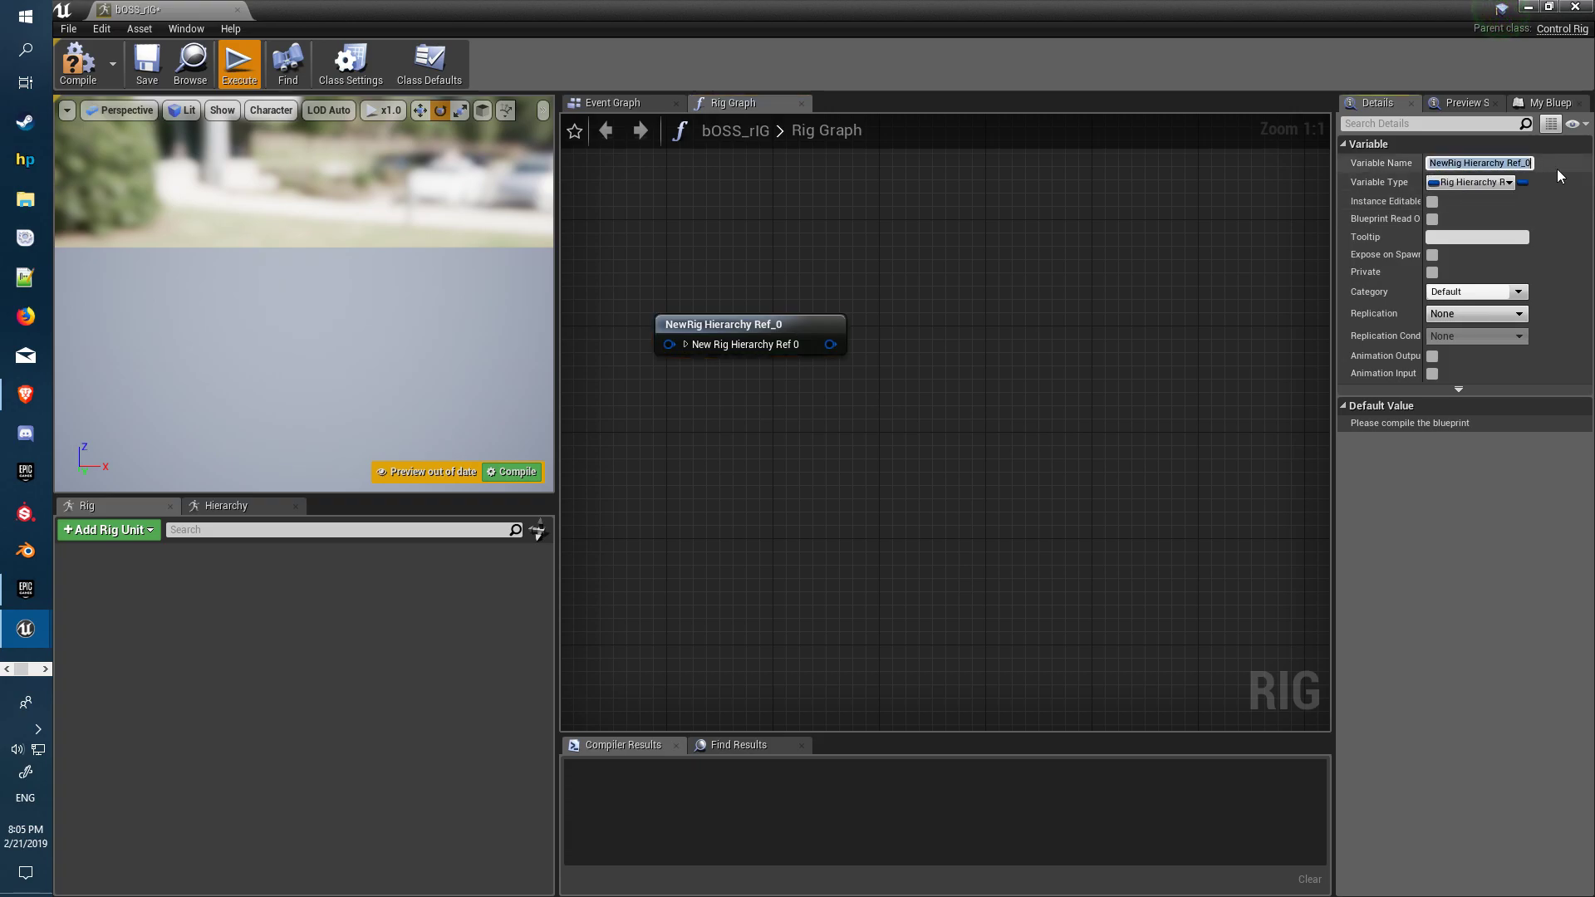
pyautogui.write('Base')
pyautogui.press('Return')
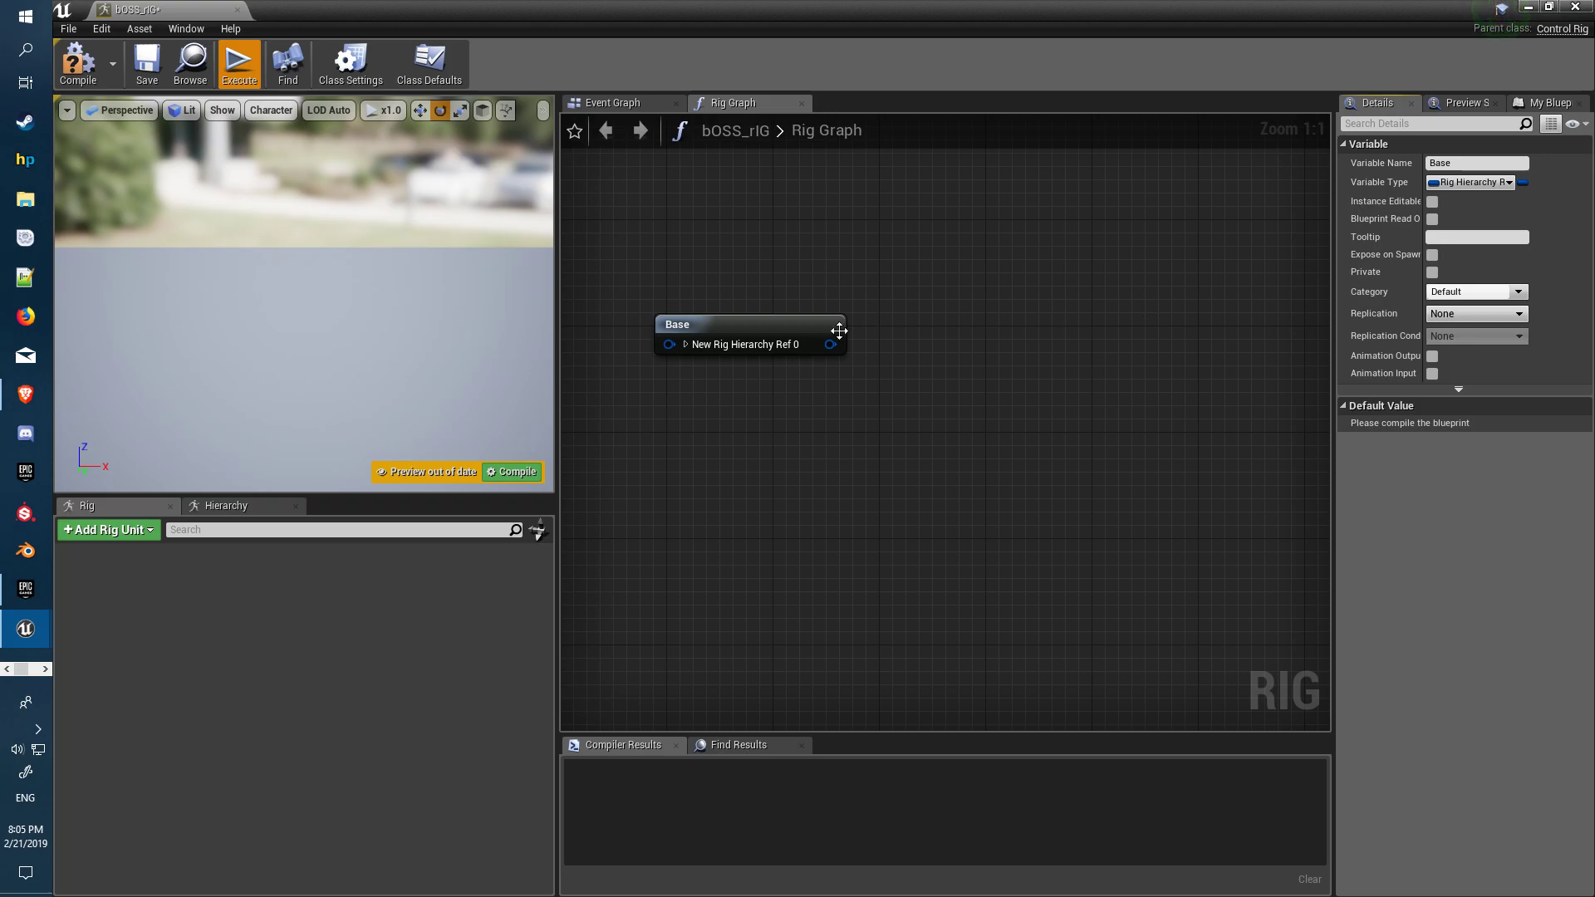
pyautogui.moveTo(768, 325); pyautogui.dragTo(724, 325)
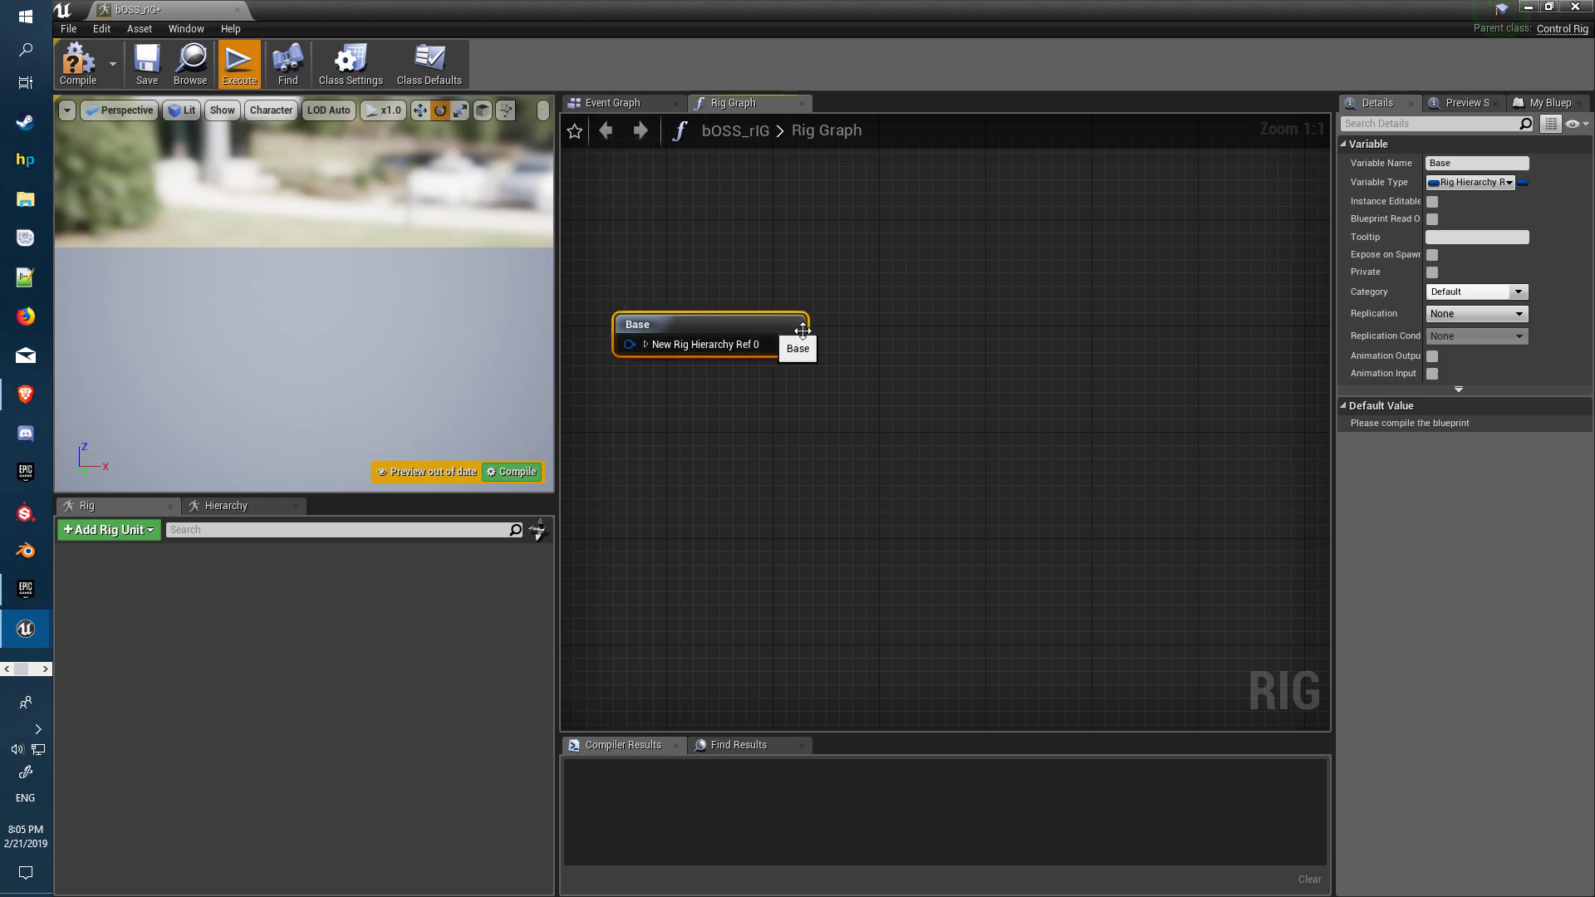
# Step: Add a Control node to the Rig Graph and place it up and to the right of the Base node
pyautogui.rightClick(909, 286)
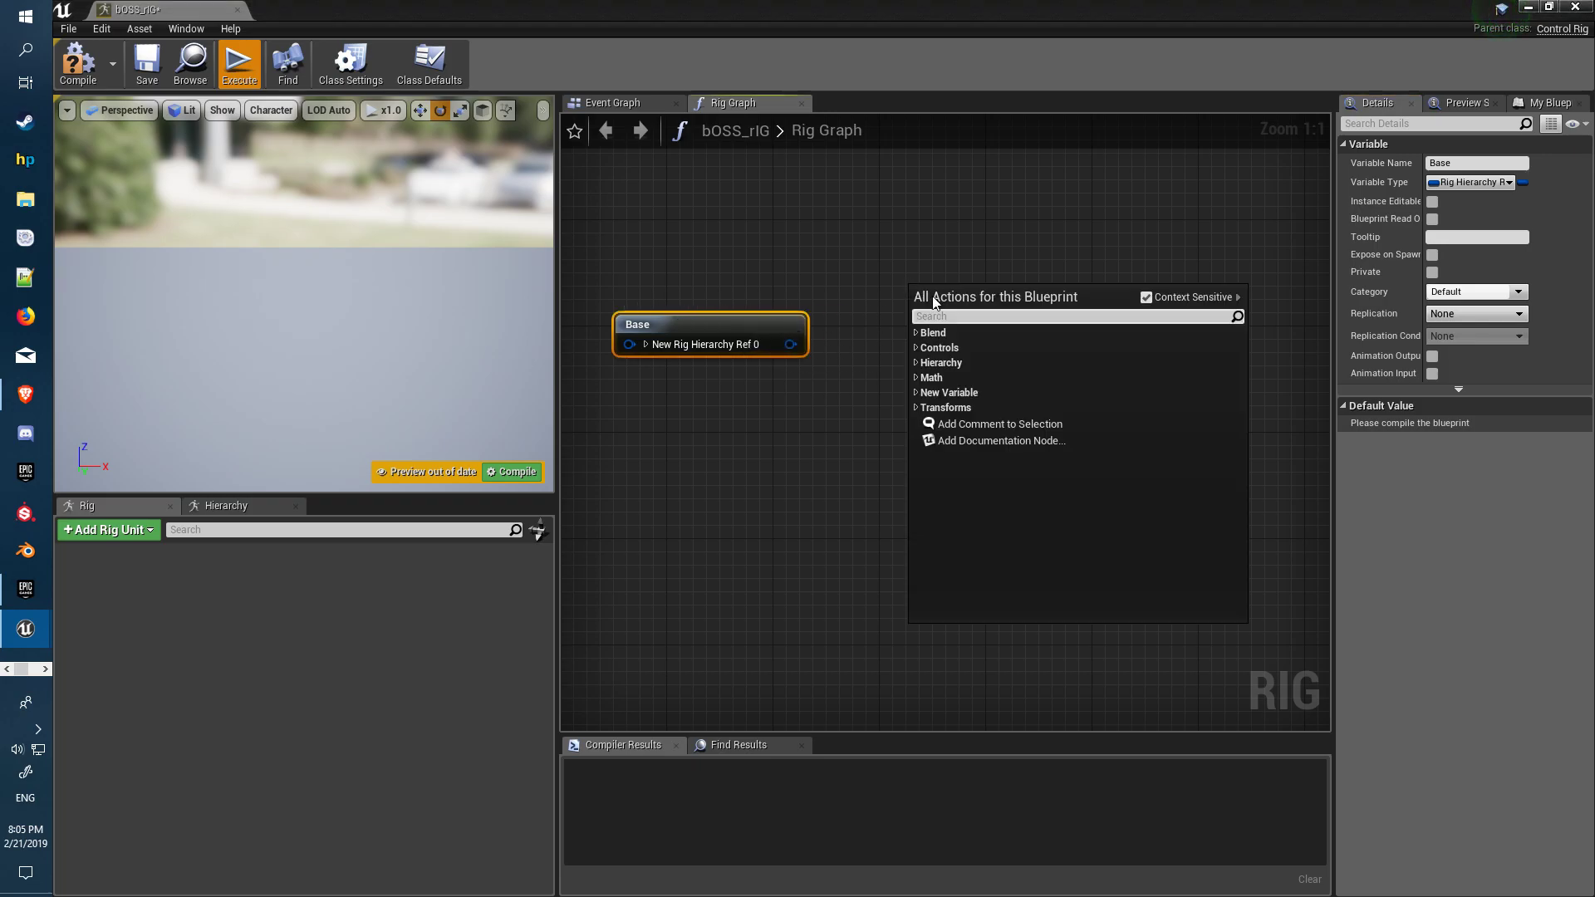
pyautogui.click(917, 348)
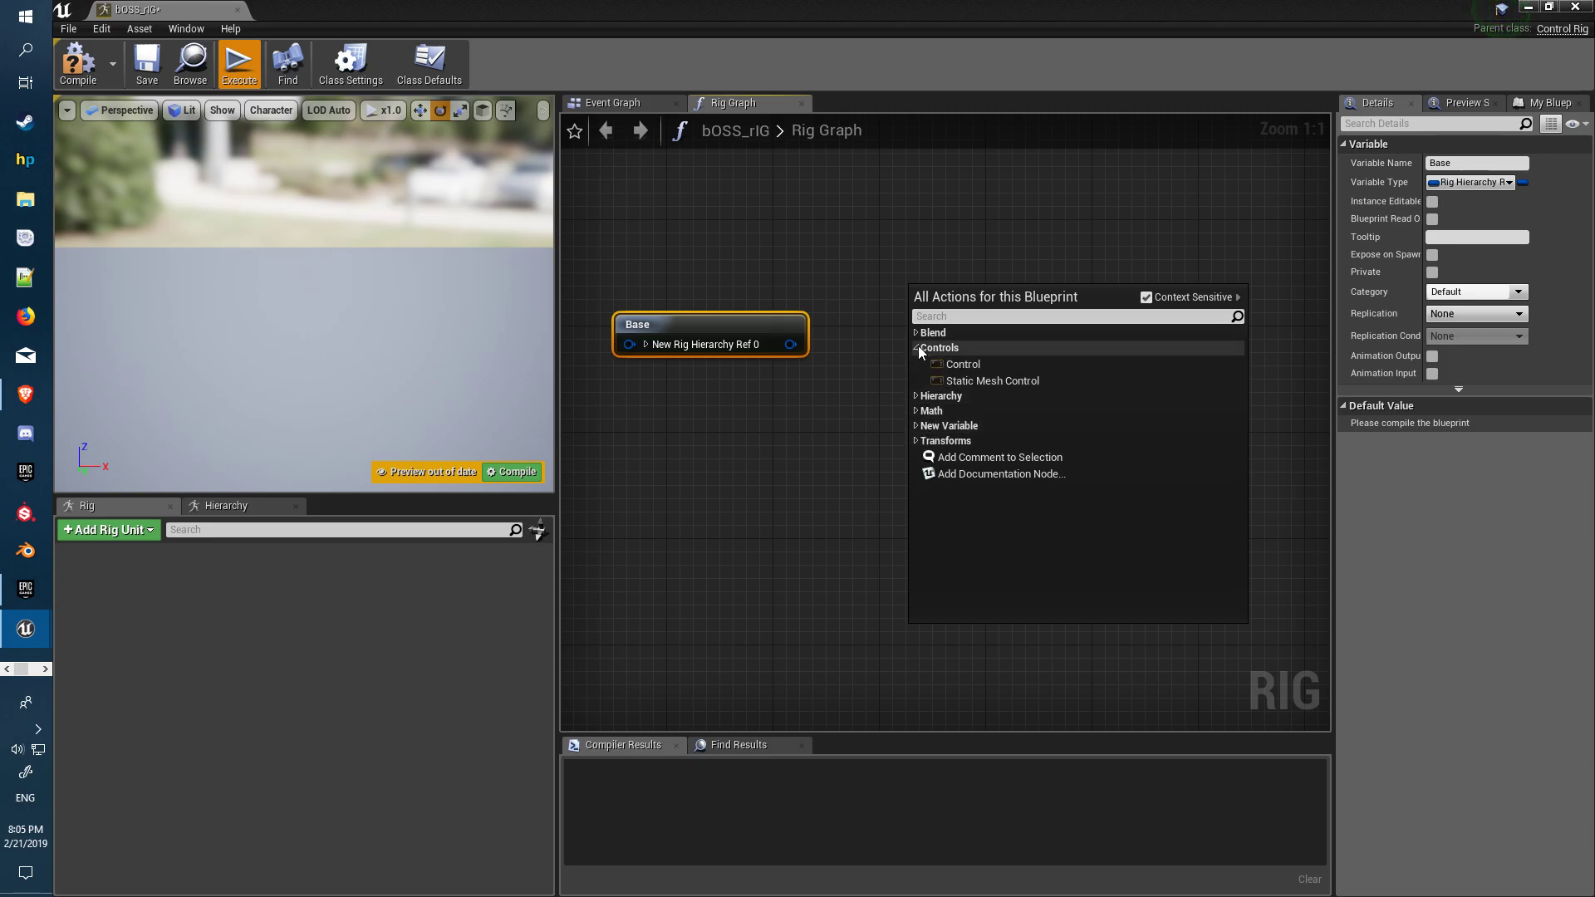
pyautogui.click(987, 363)
pyautogui.moveTo(1012, 339); pyautogui.dragTo(1040, 285)
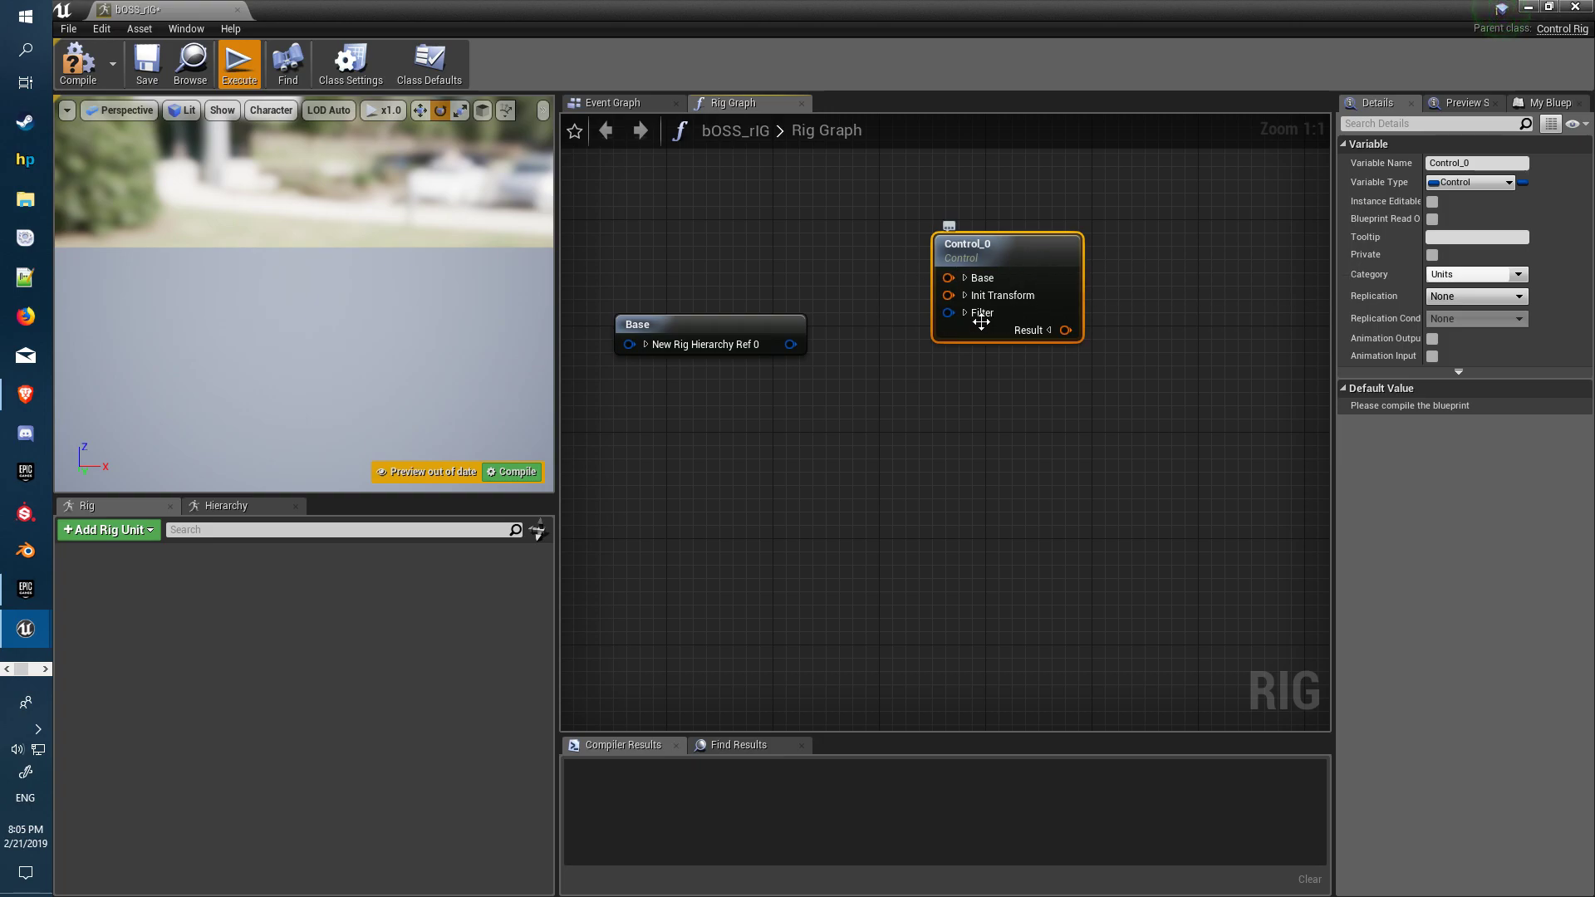
pyautogui.moveTo(1008, 251); pyautogui.dragTo(1060, 253)
# Step: Rename the new Control node's variable to RightArm
pyautogui.click(1452, 163)
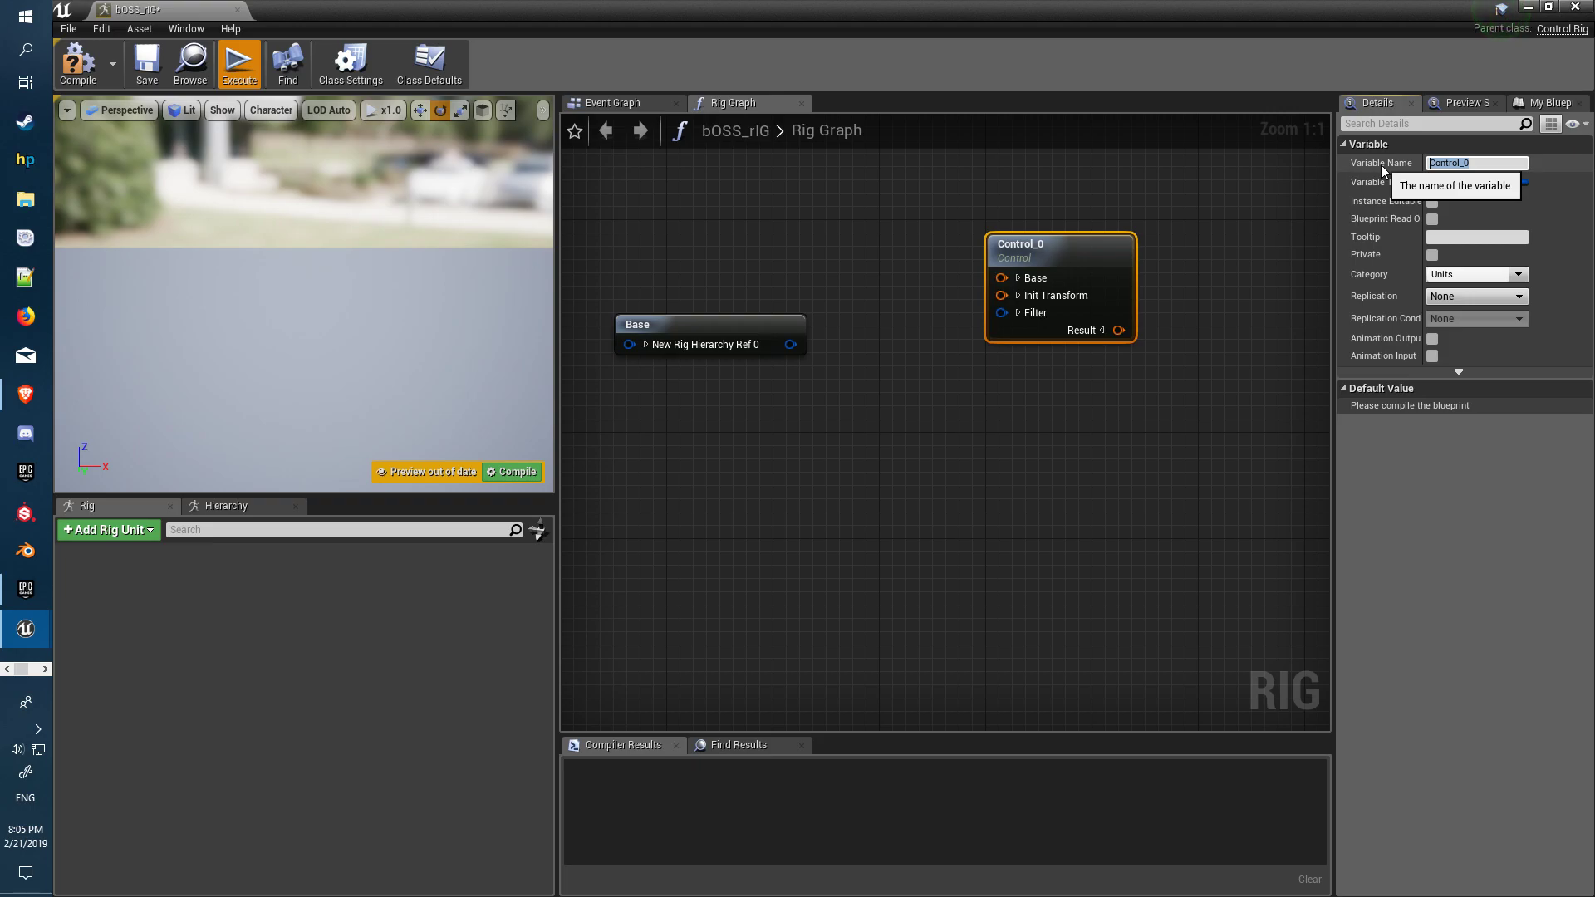
pyautogui.write('RightAr')
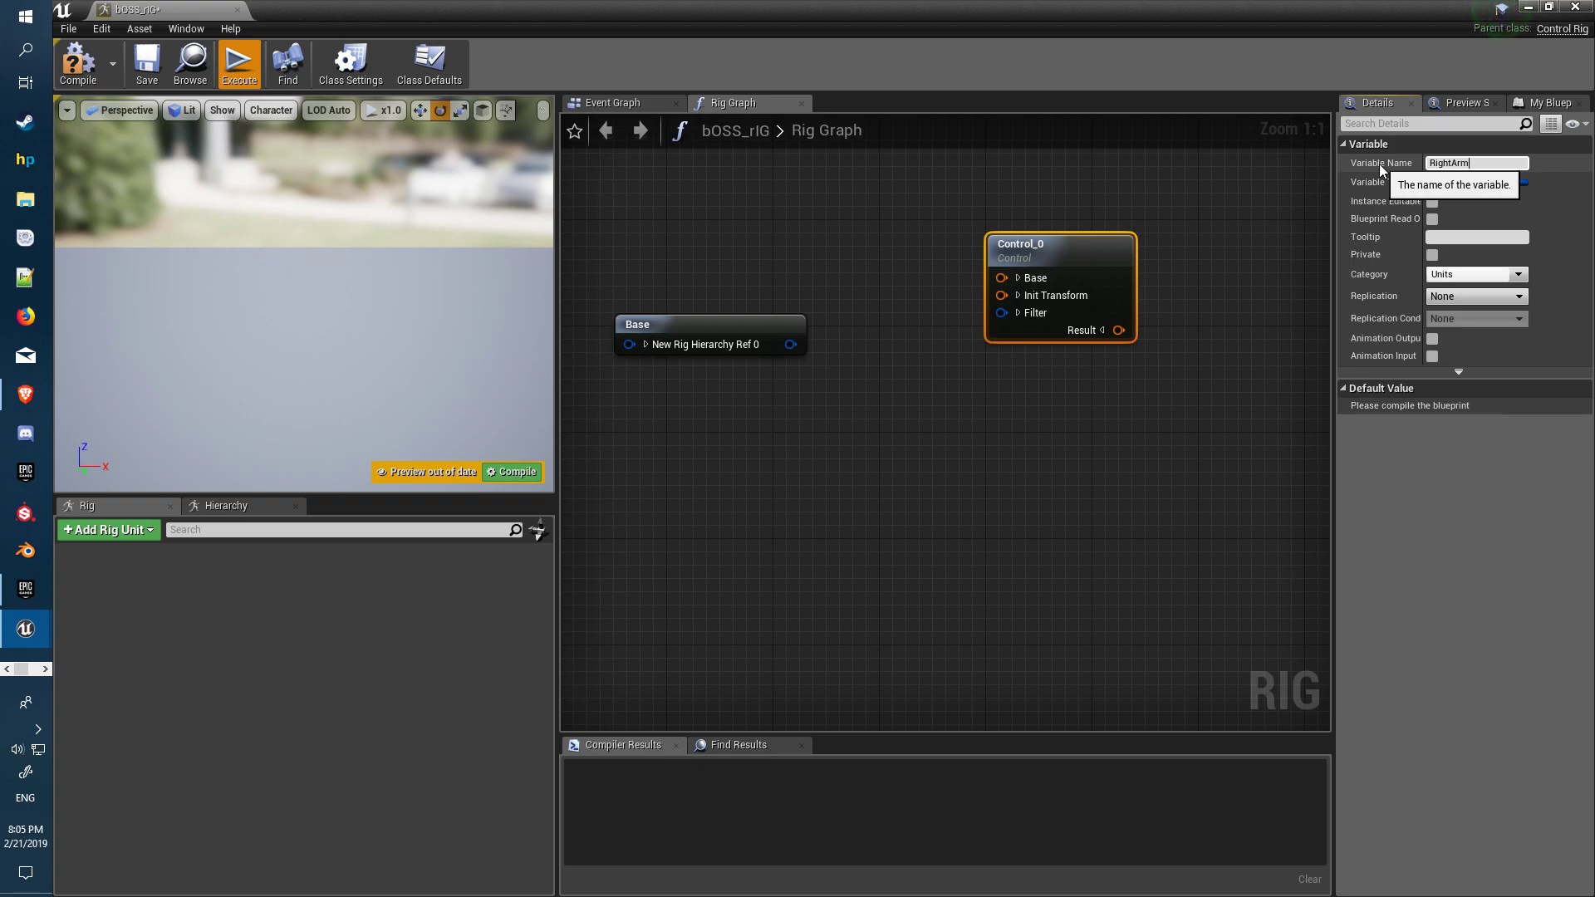
pyautogui.write('m')
pyautogui.press('Return')
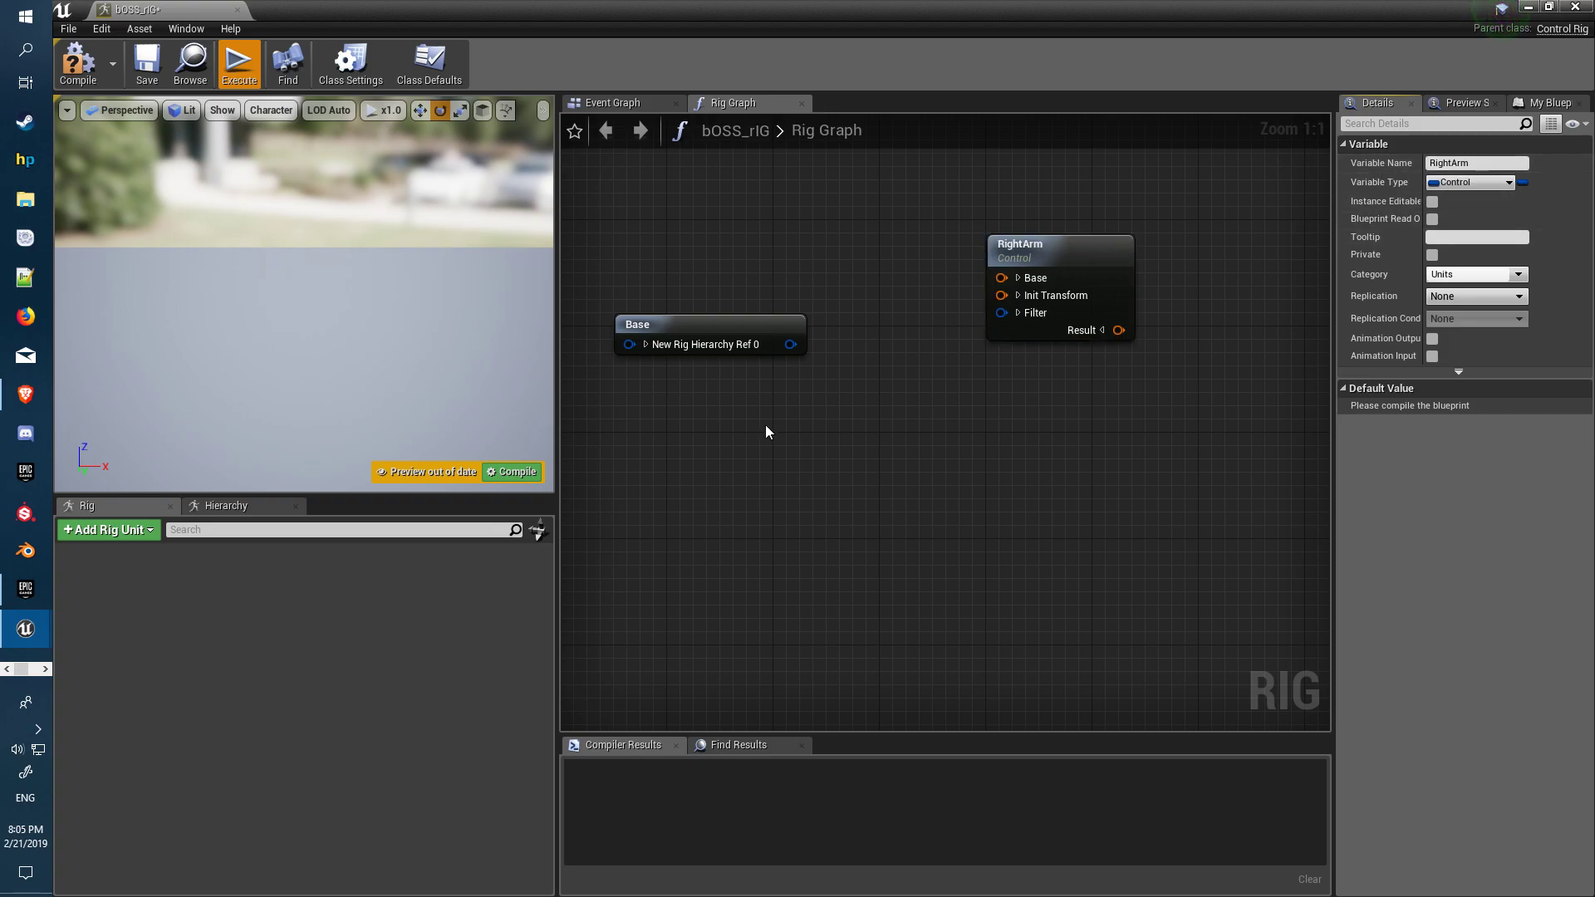
# Step: Import the joint hierarchy from the SK_Mannequin skeletal mesh into the rig and compile the blueprint
pyautogui.click(240, 503)
pyautogui.click(138, 507)
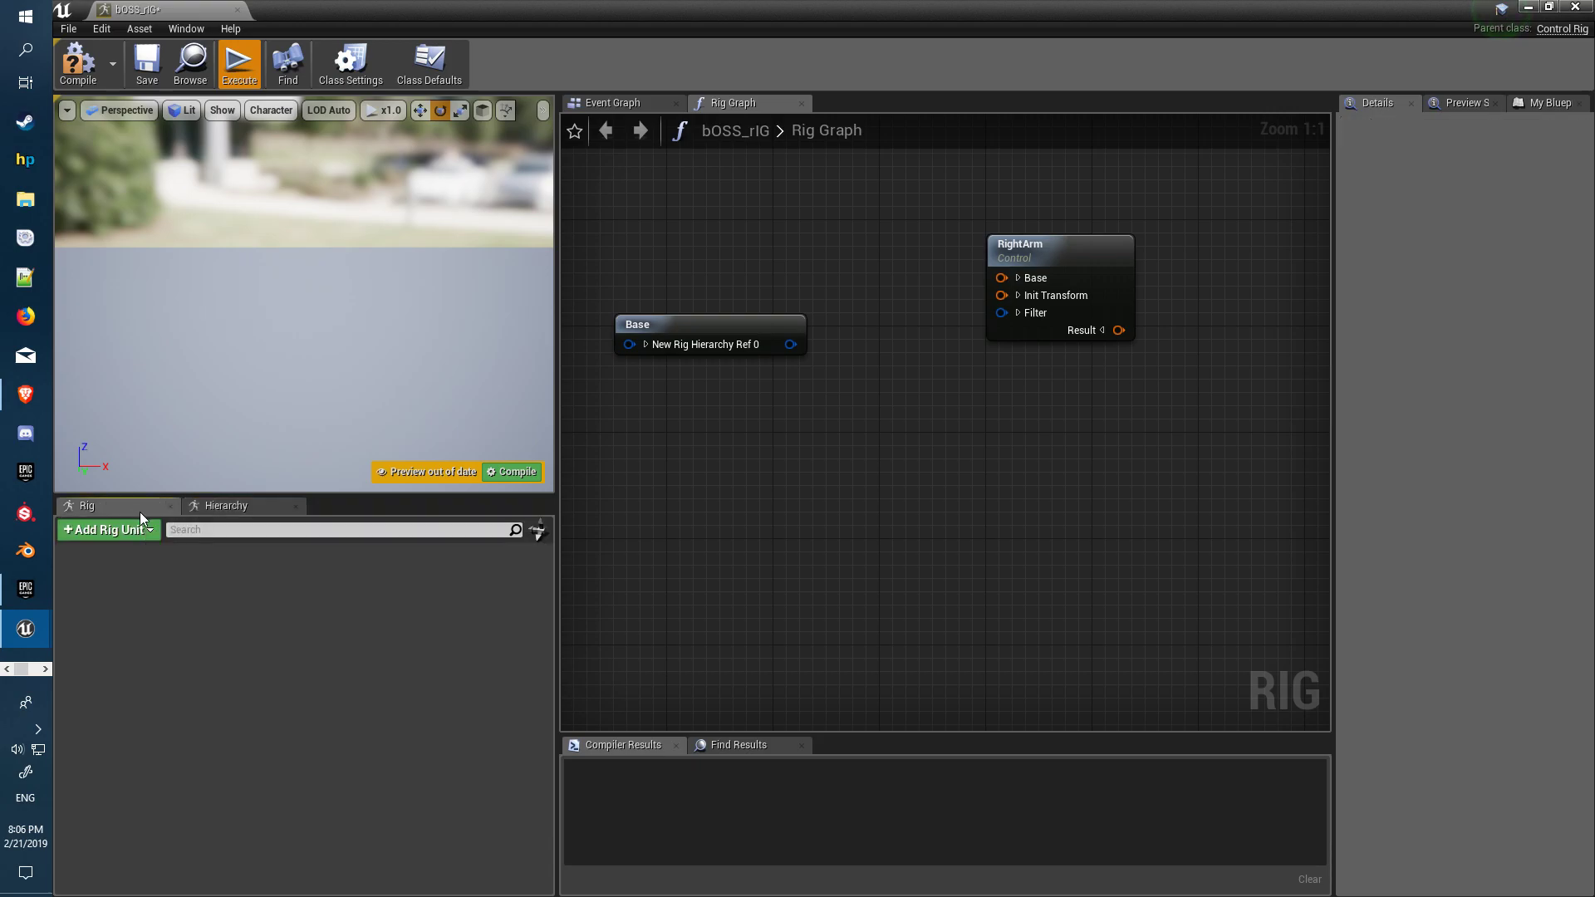
pyautogui.click(256, 507)
pyautogui.rightClick(225, 615)
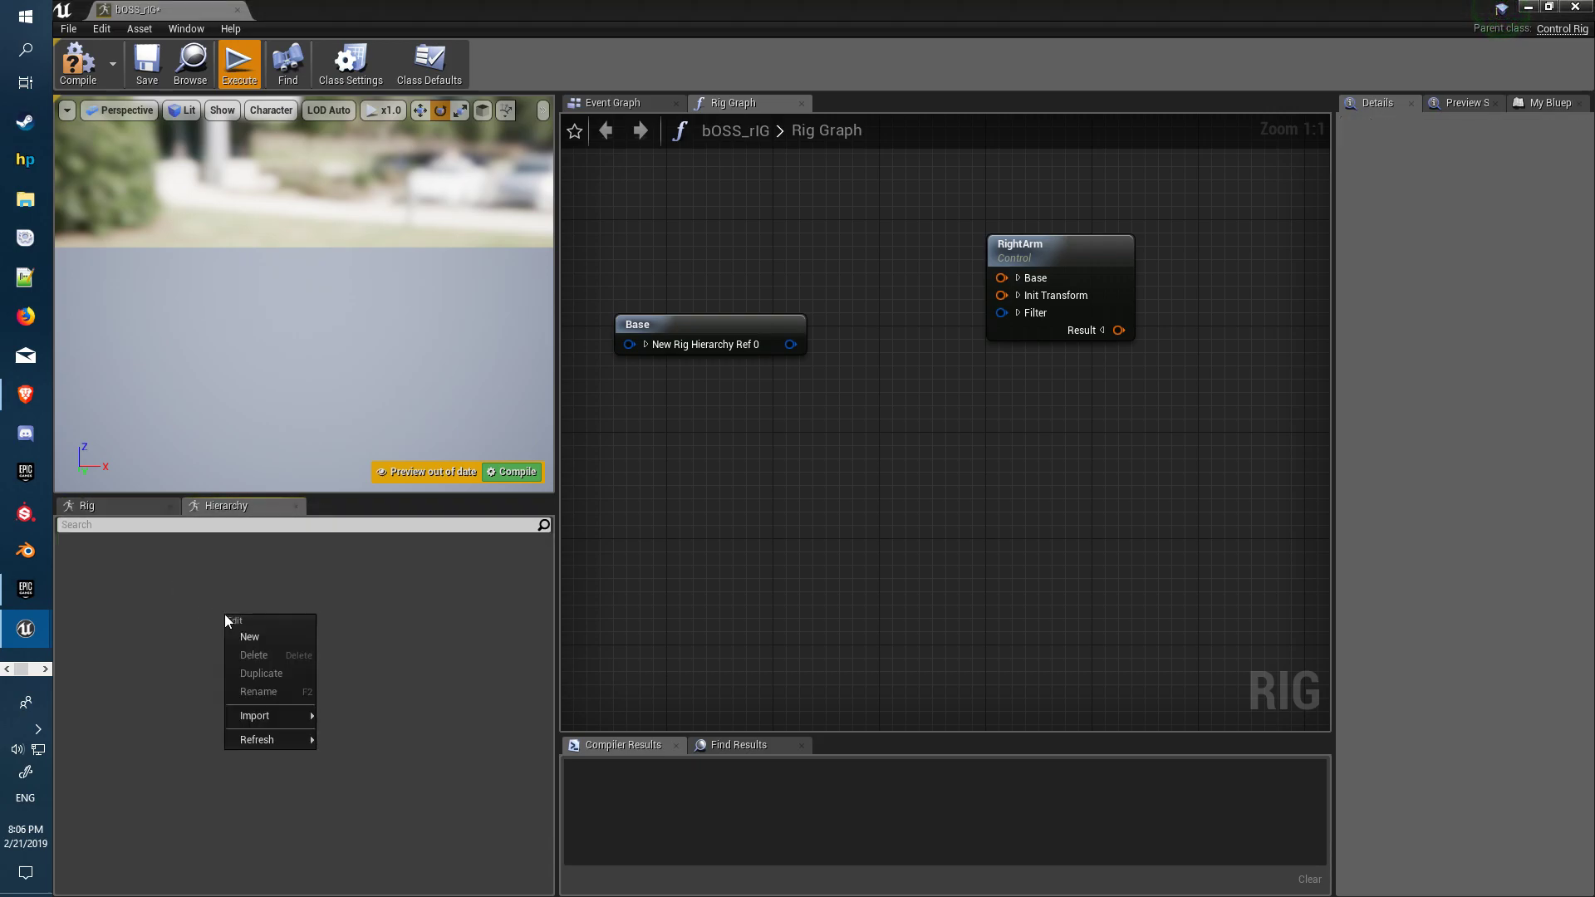
pyautogui.moveTo(249, 716)
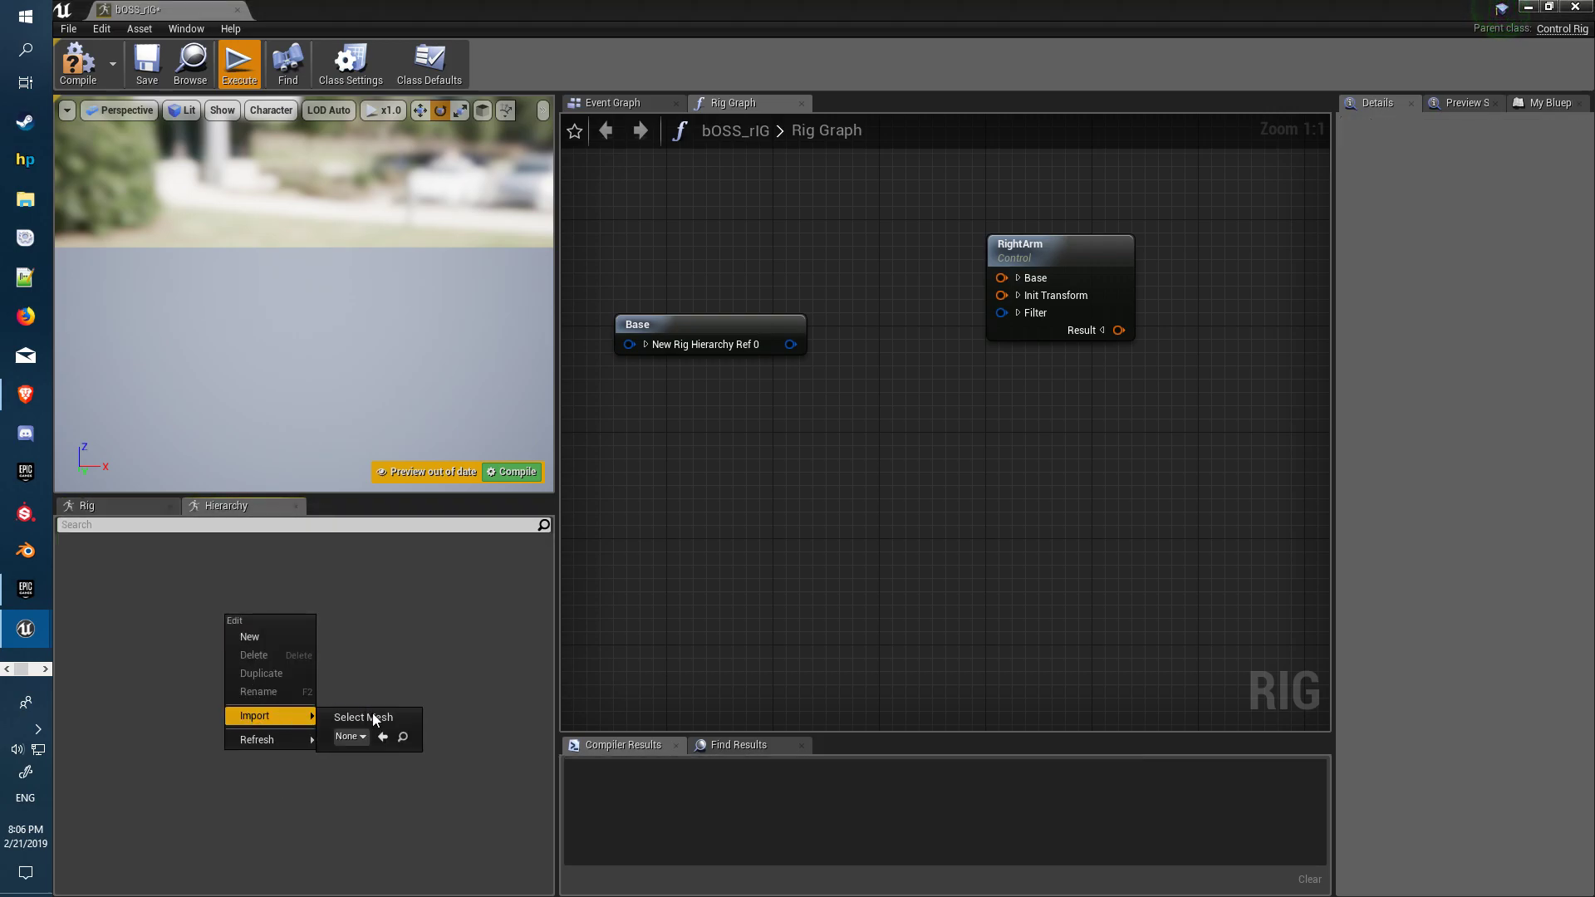
pyautogui.click(360, 735)
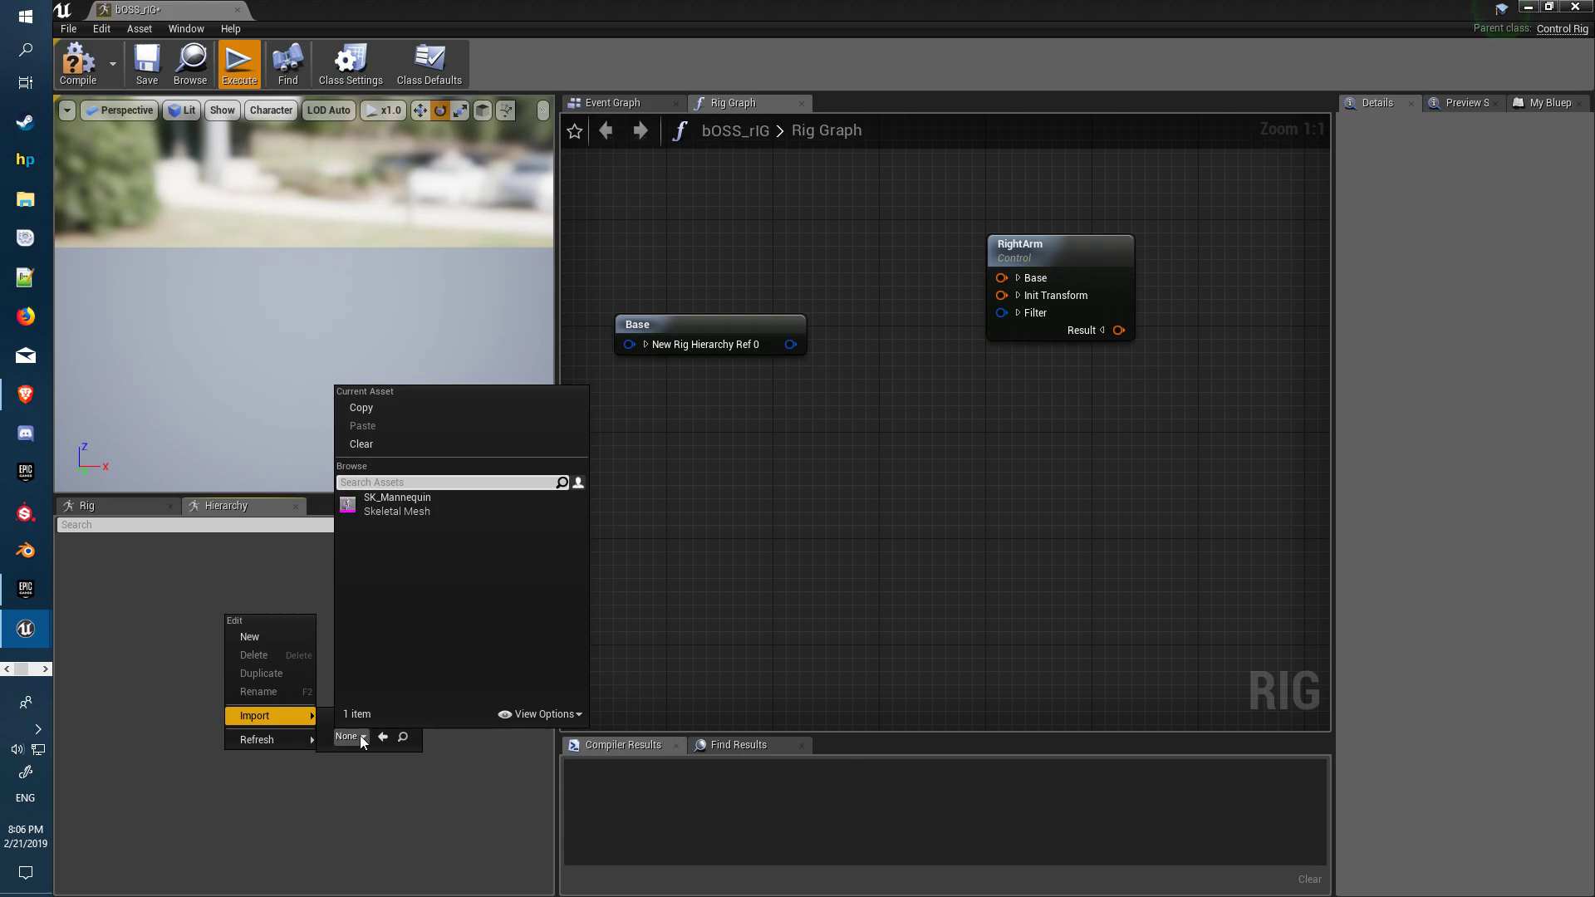
pyautogui.click(391, 507)
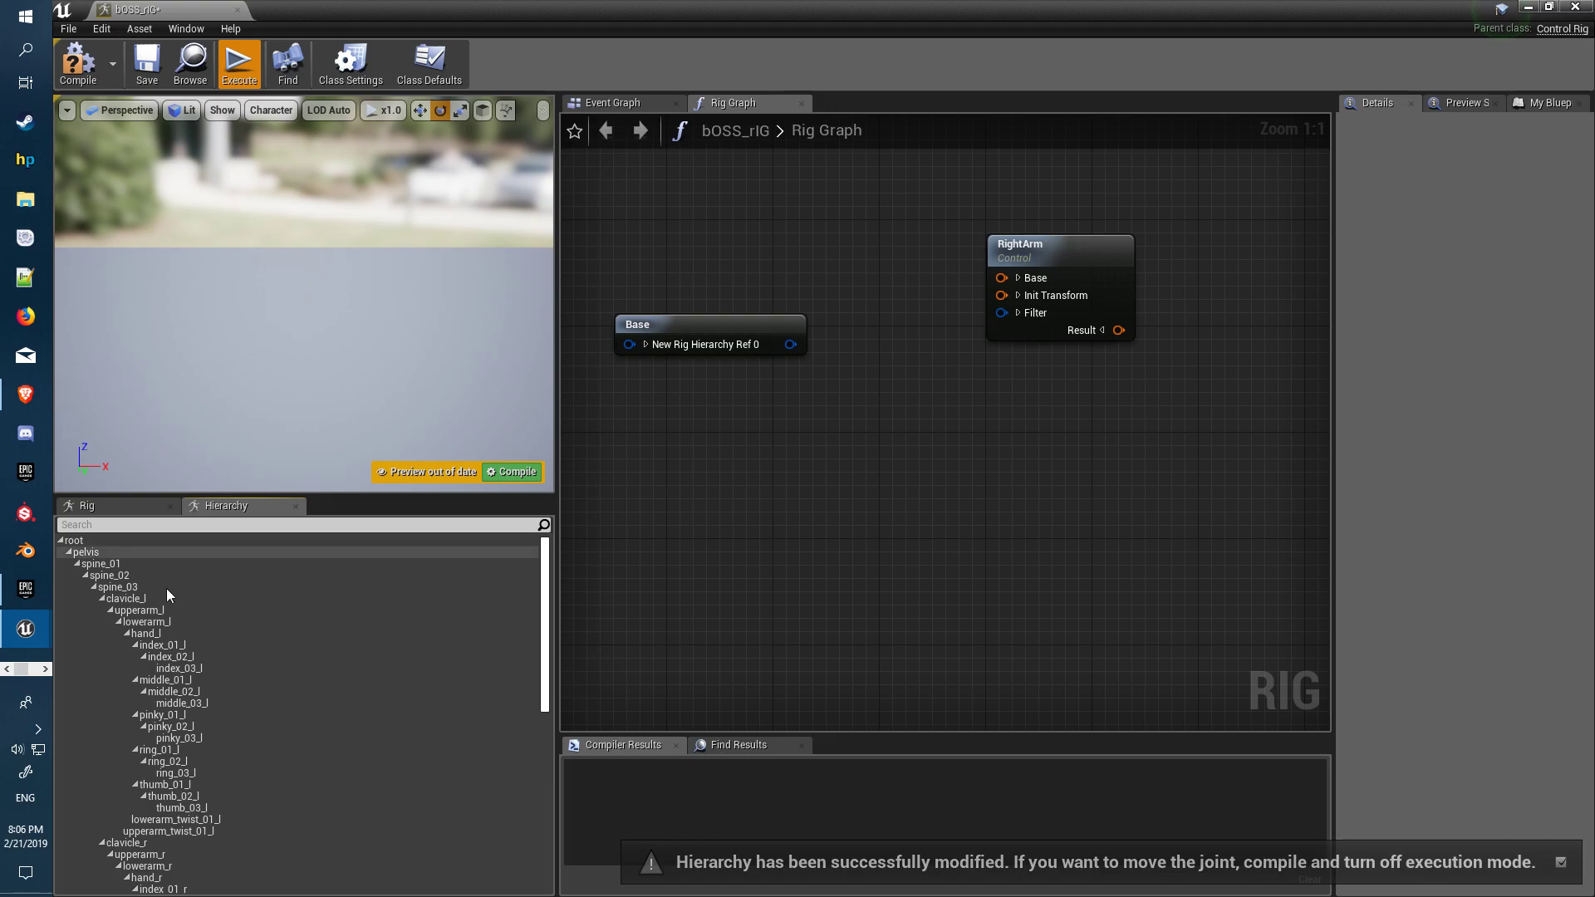
pyautogui.click(83, 63)
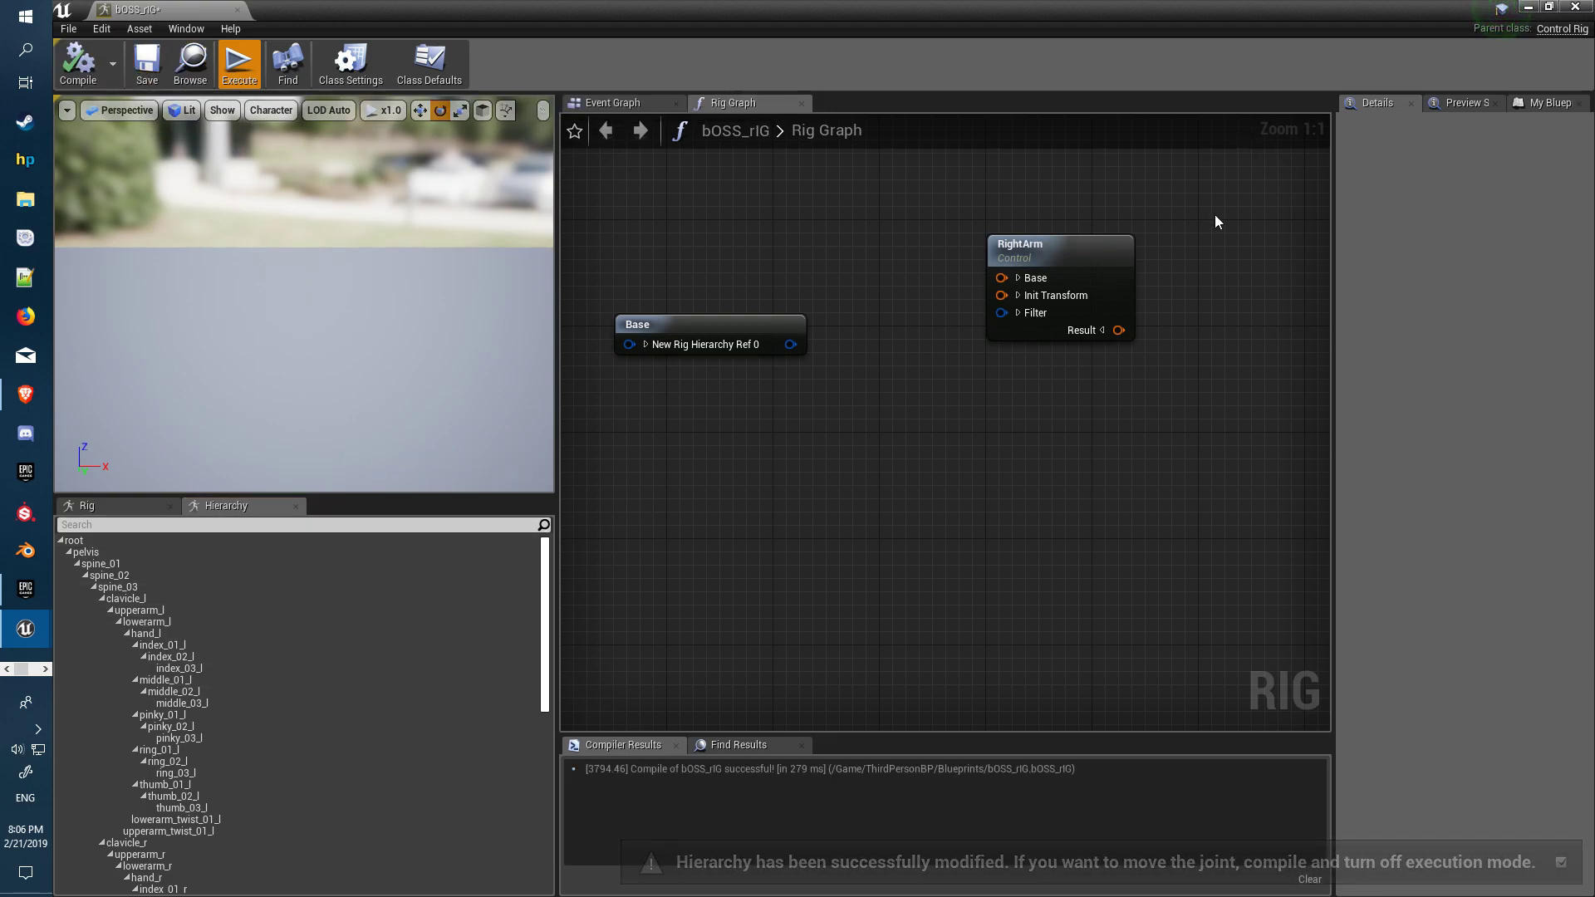
# Step: Set the preview scene's preview mesh to SK_Mannequin
pyautogui.click(1459, 104)
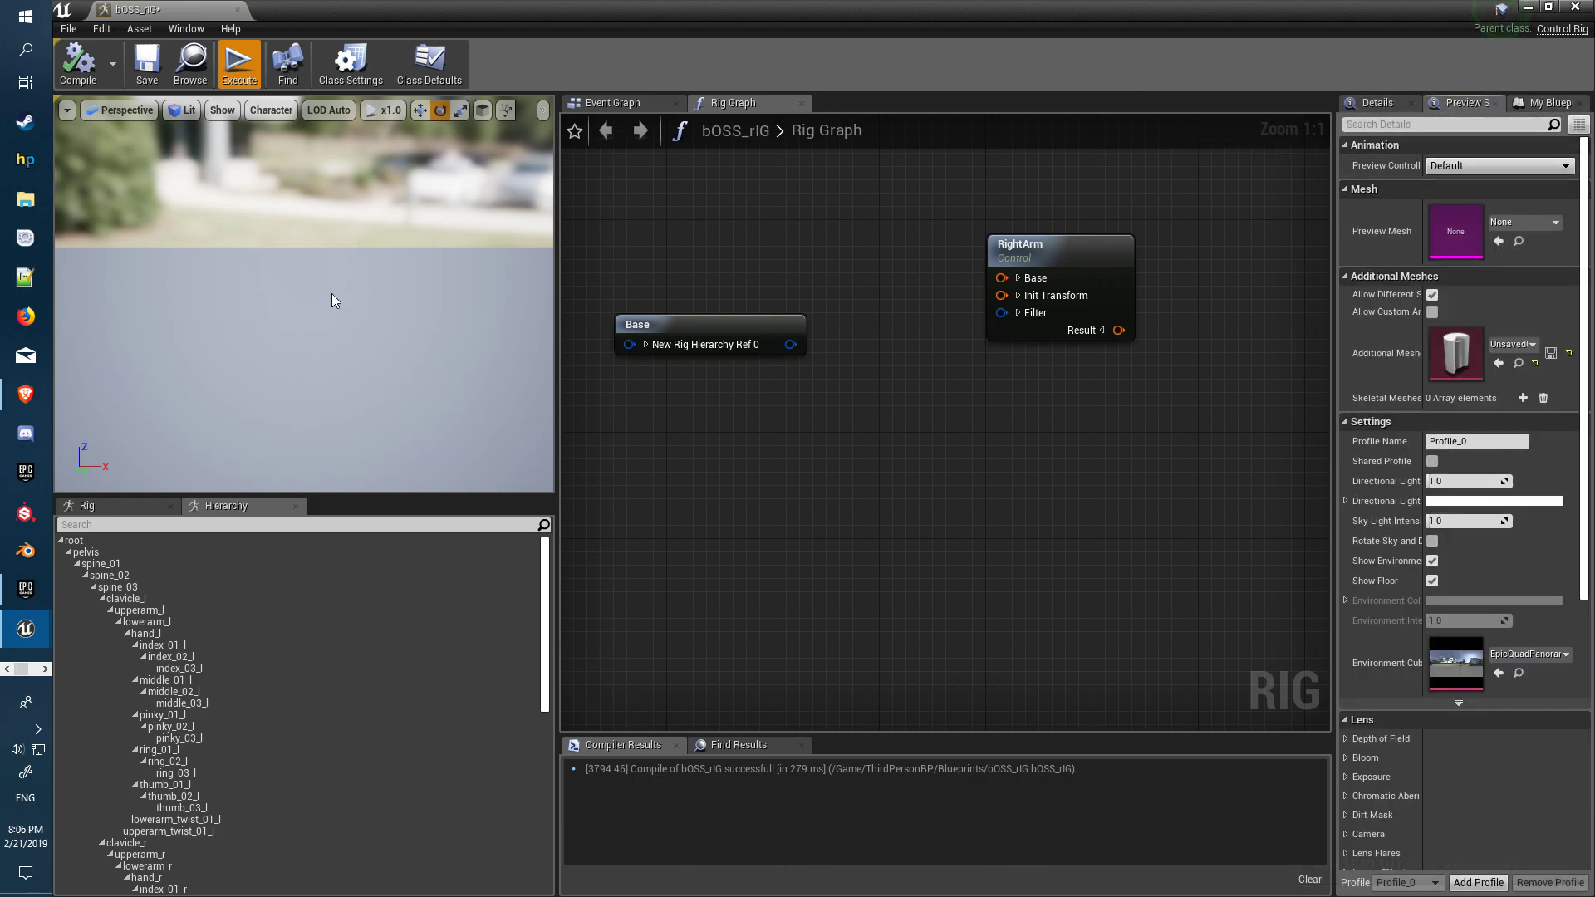
pyautogui.click(1520, 222)
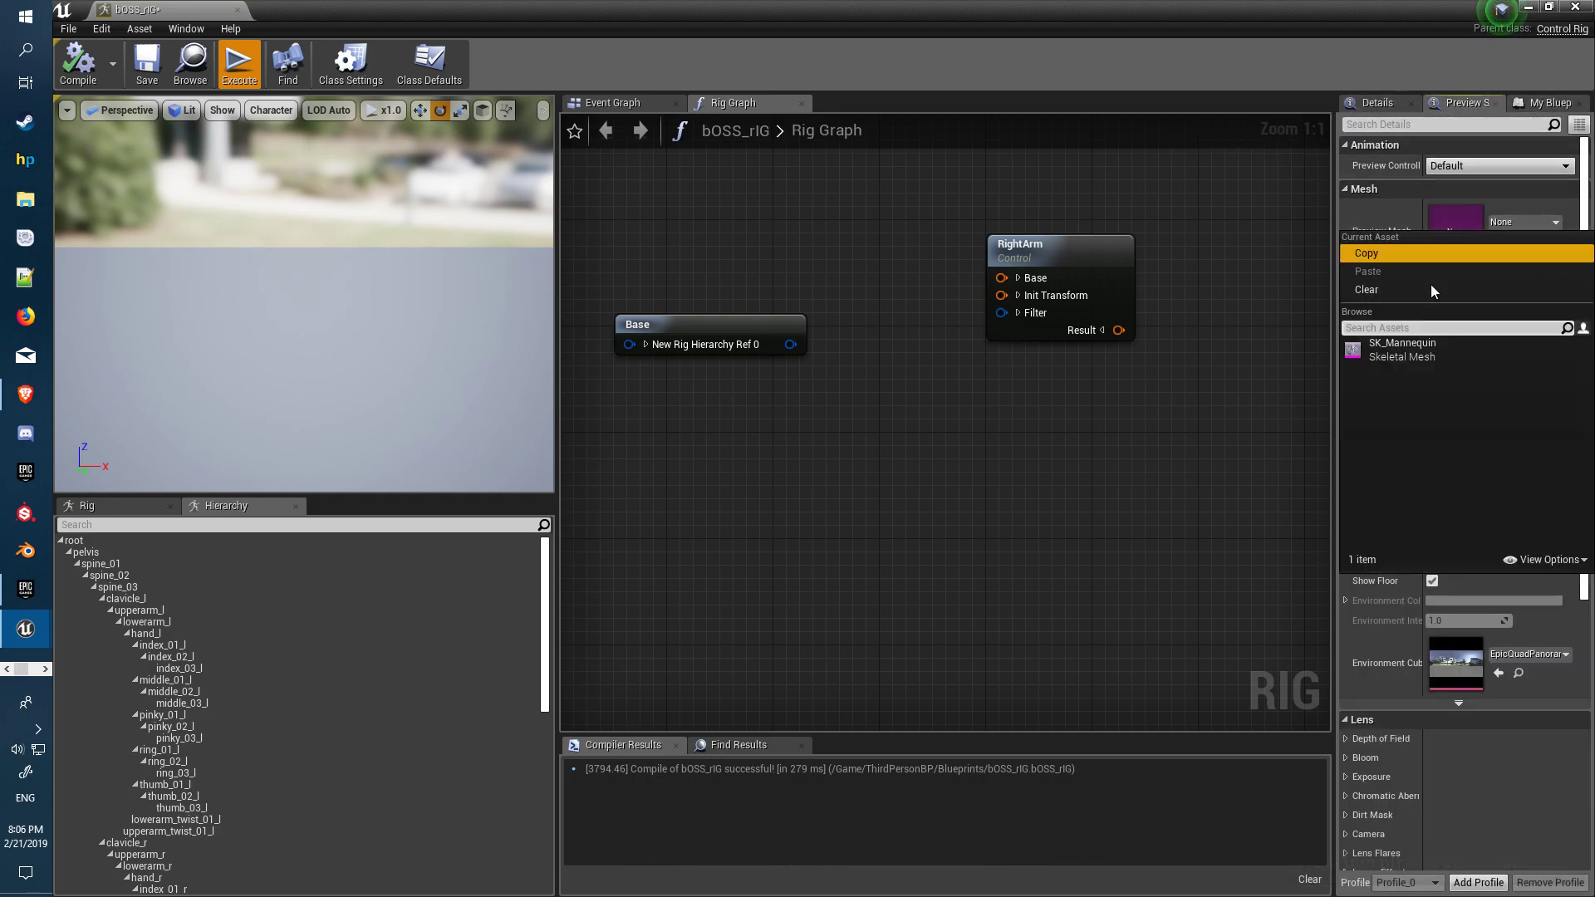
pyautogui.click(1380, 355)
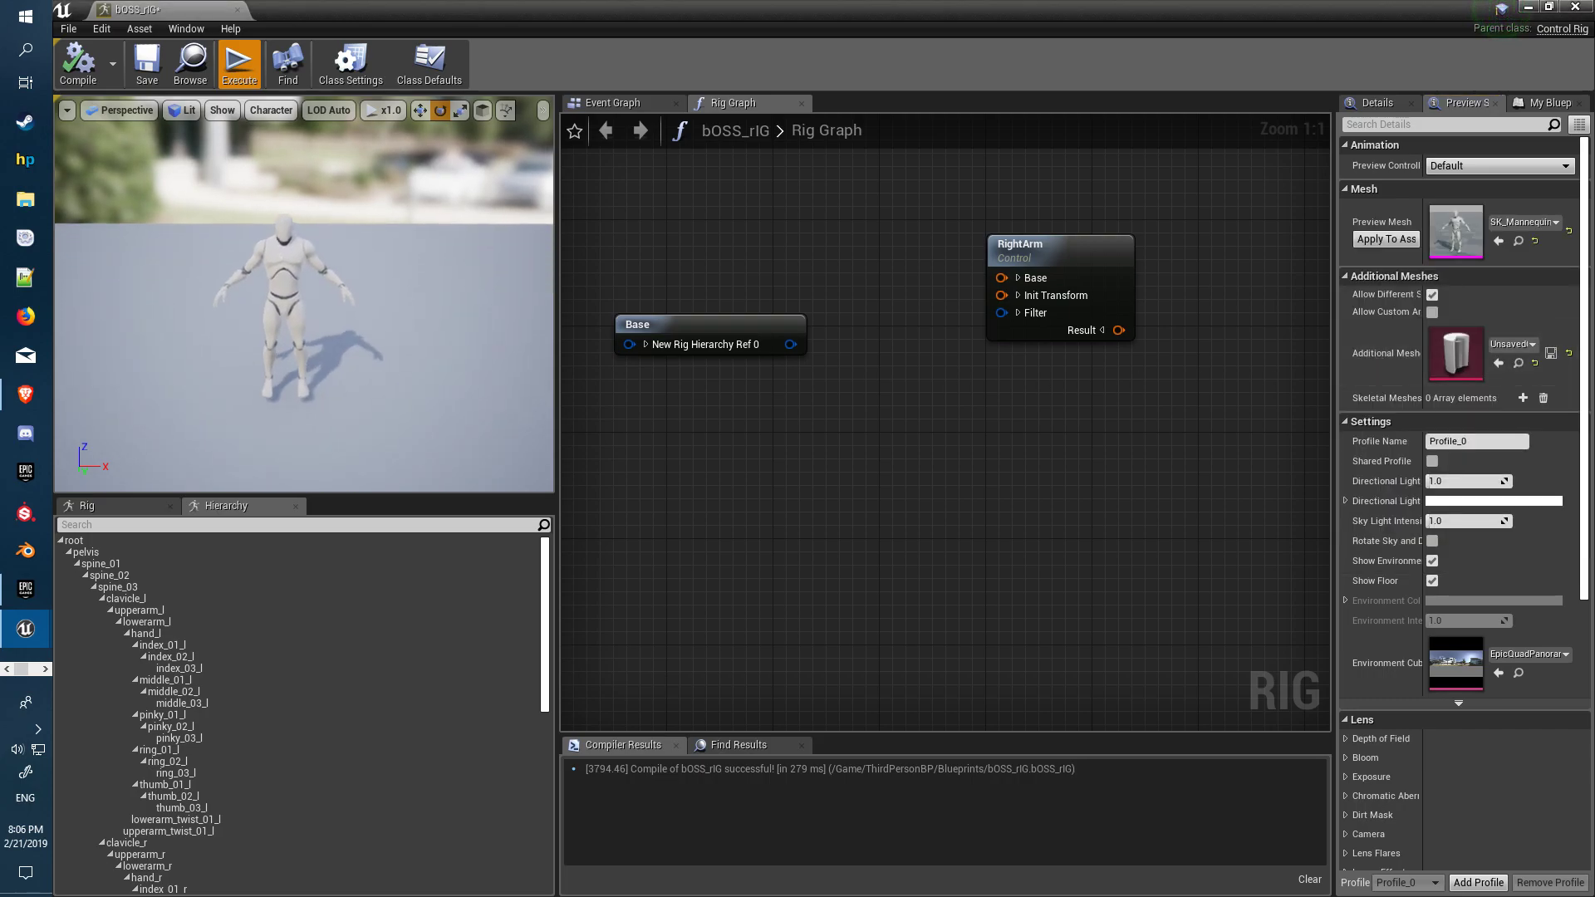
pyautogui.scroll(5, 349, 396)
pyautogui.scroll(-3, 349, 396)
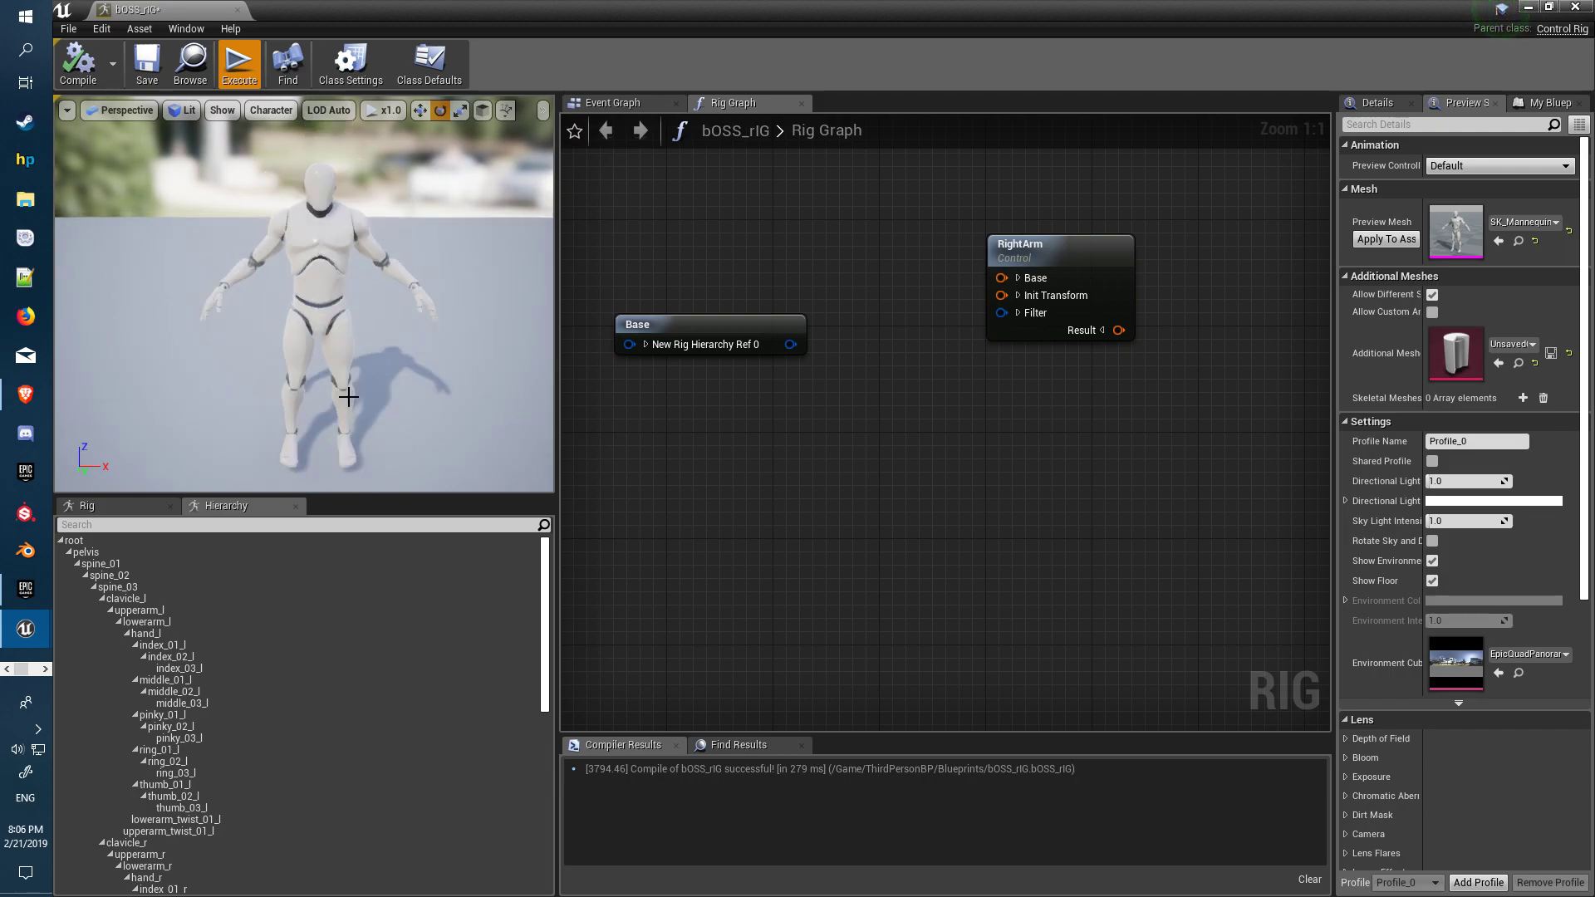
# Step: Add a TwoBoneIK/FK node to the Rig Graph, placed to the right of the RightArm control
pyautogui.click(1063, 249)
pyautogui.moveTo(1214, 344); pyautogui.dragTo(959, 314, button='right')
pyautogui.rightClick(958, 313)
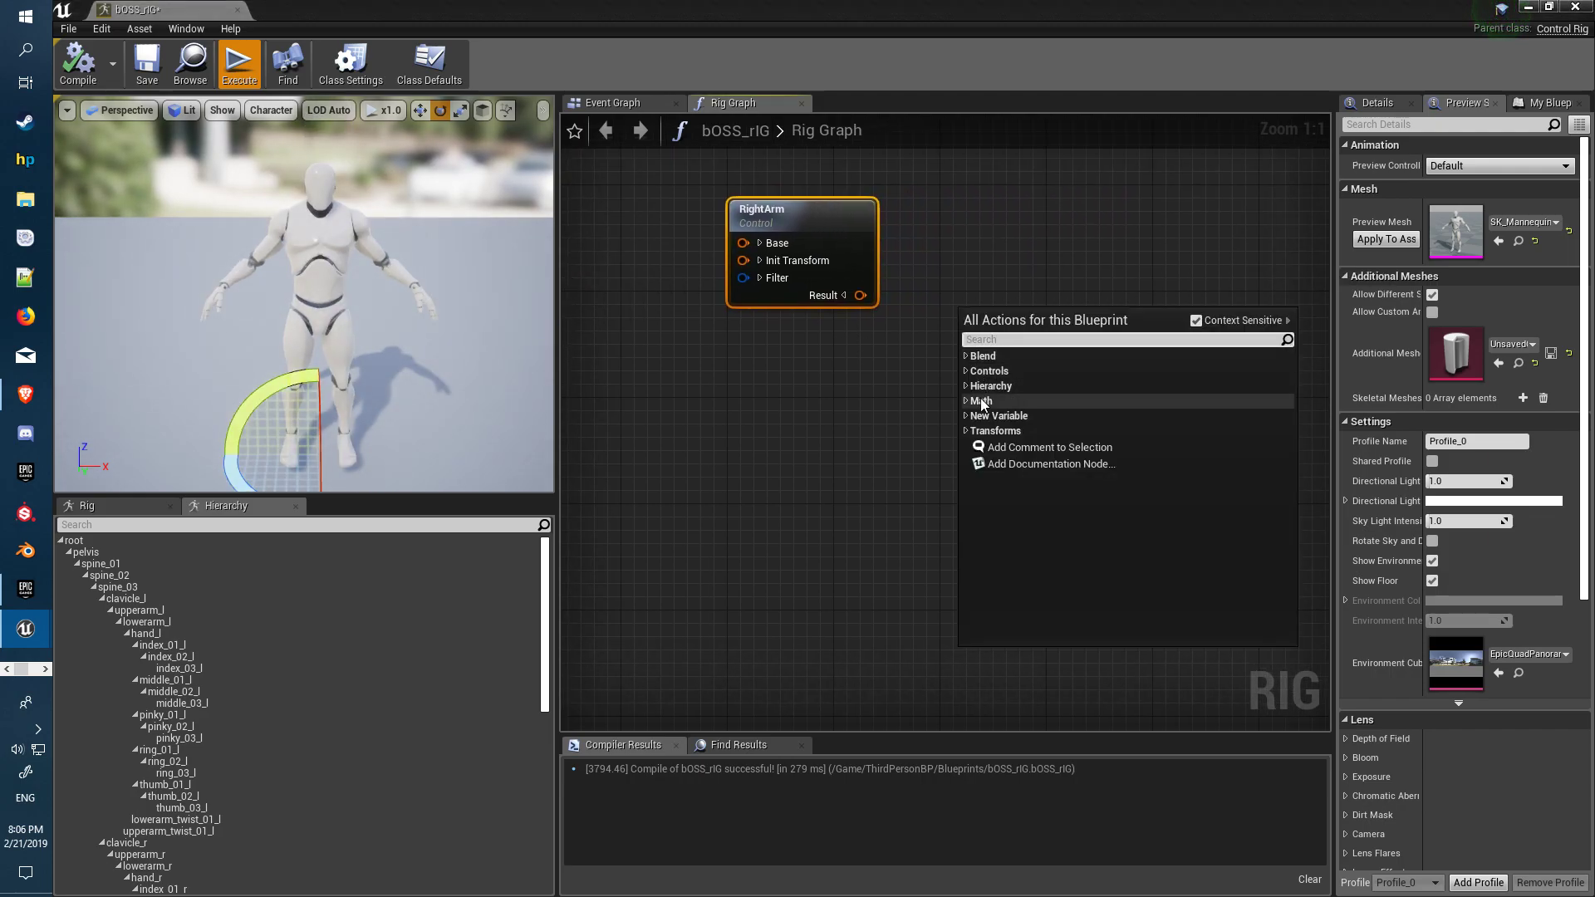
pyautogui.click(966, 431)
pyautogui.click(1066, 528)
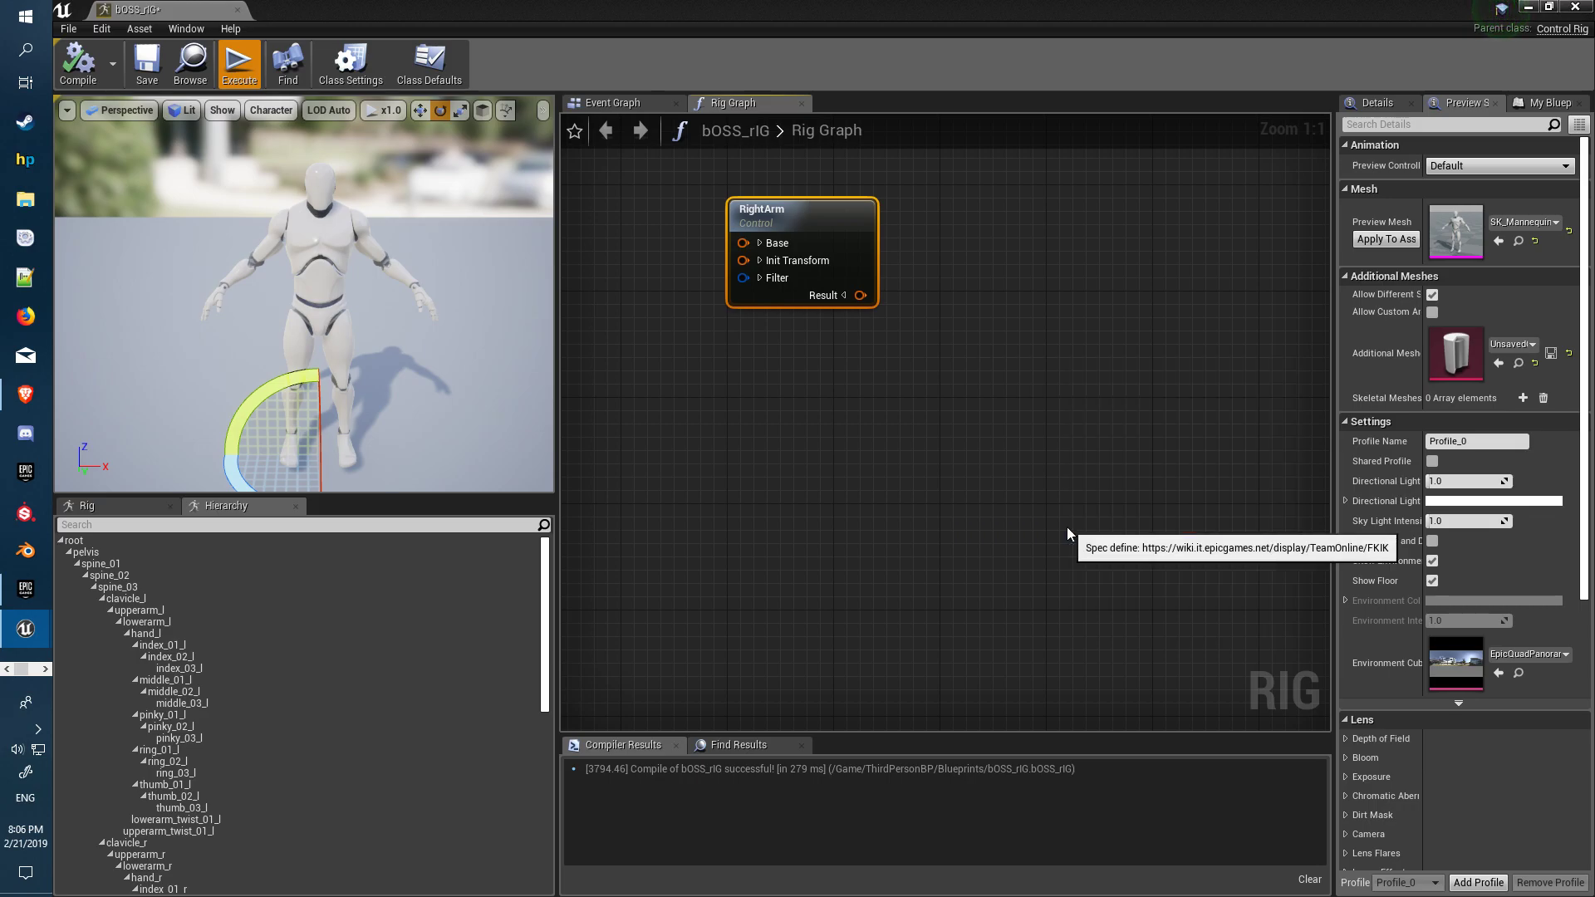
pyautogui.moveTo(1114, 324); pyautogui.dragTo(1149, 237)
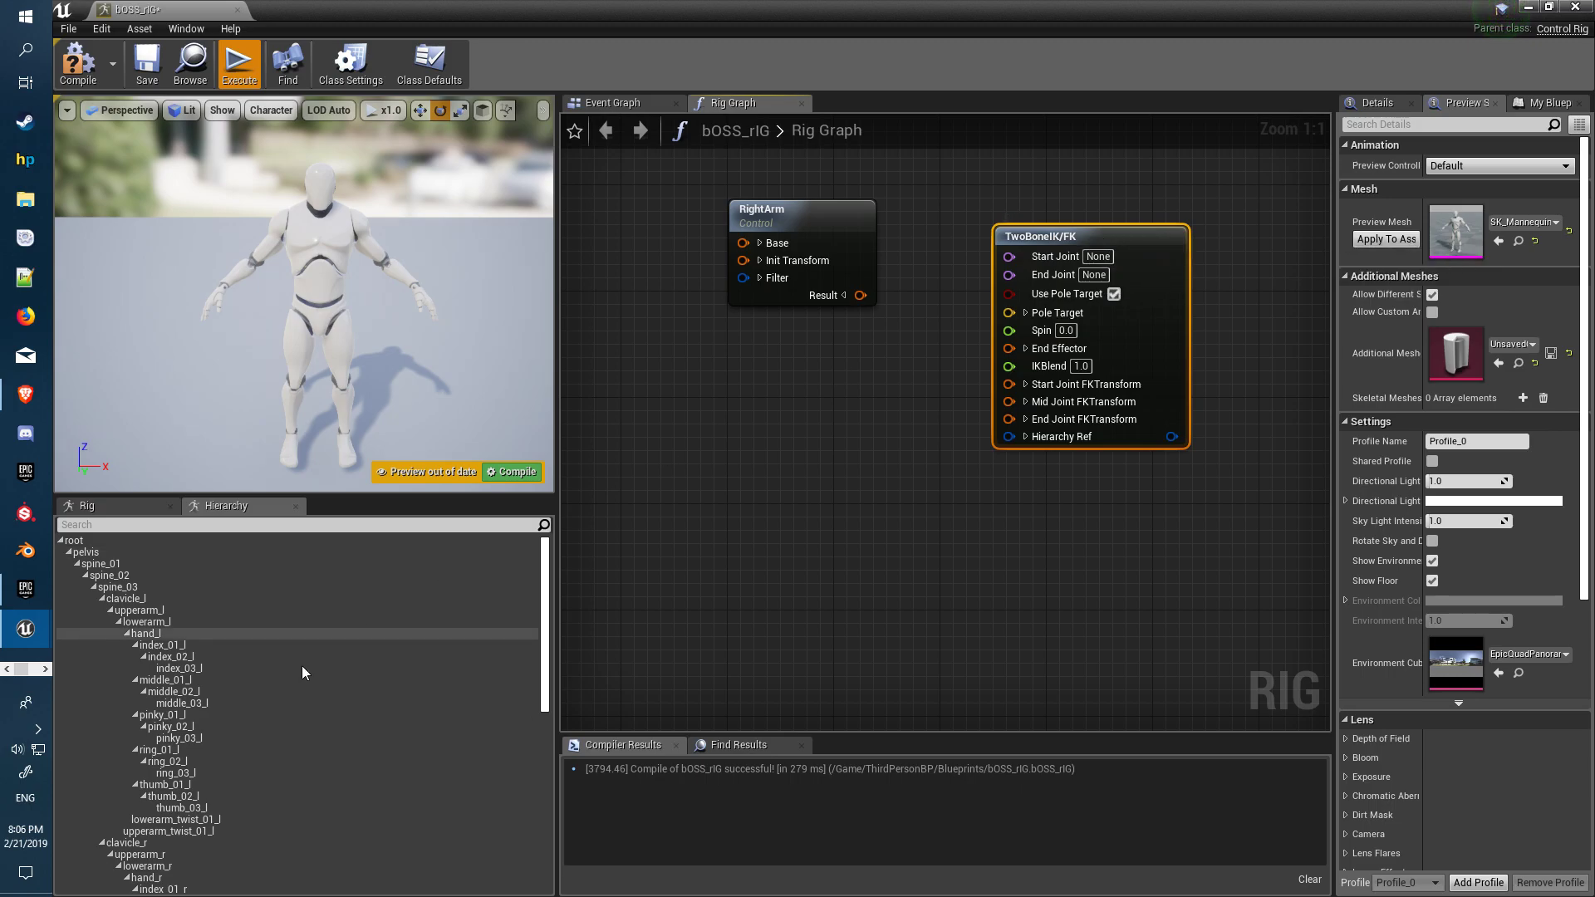
# Step: Locate the right arm chain in the joint hierarchy and highlight the joints from upperarm_r to hand_r
pyautogui.scroll(-5, 369, 680)
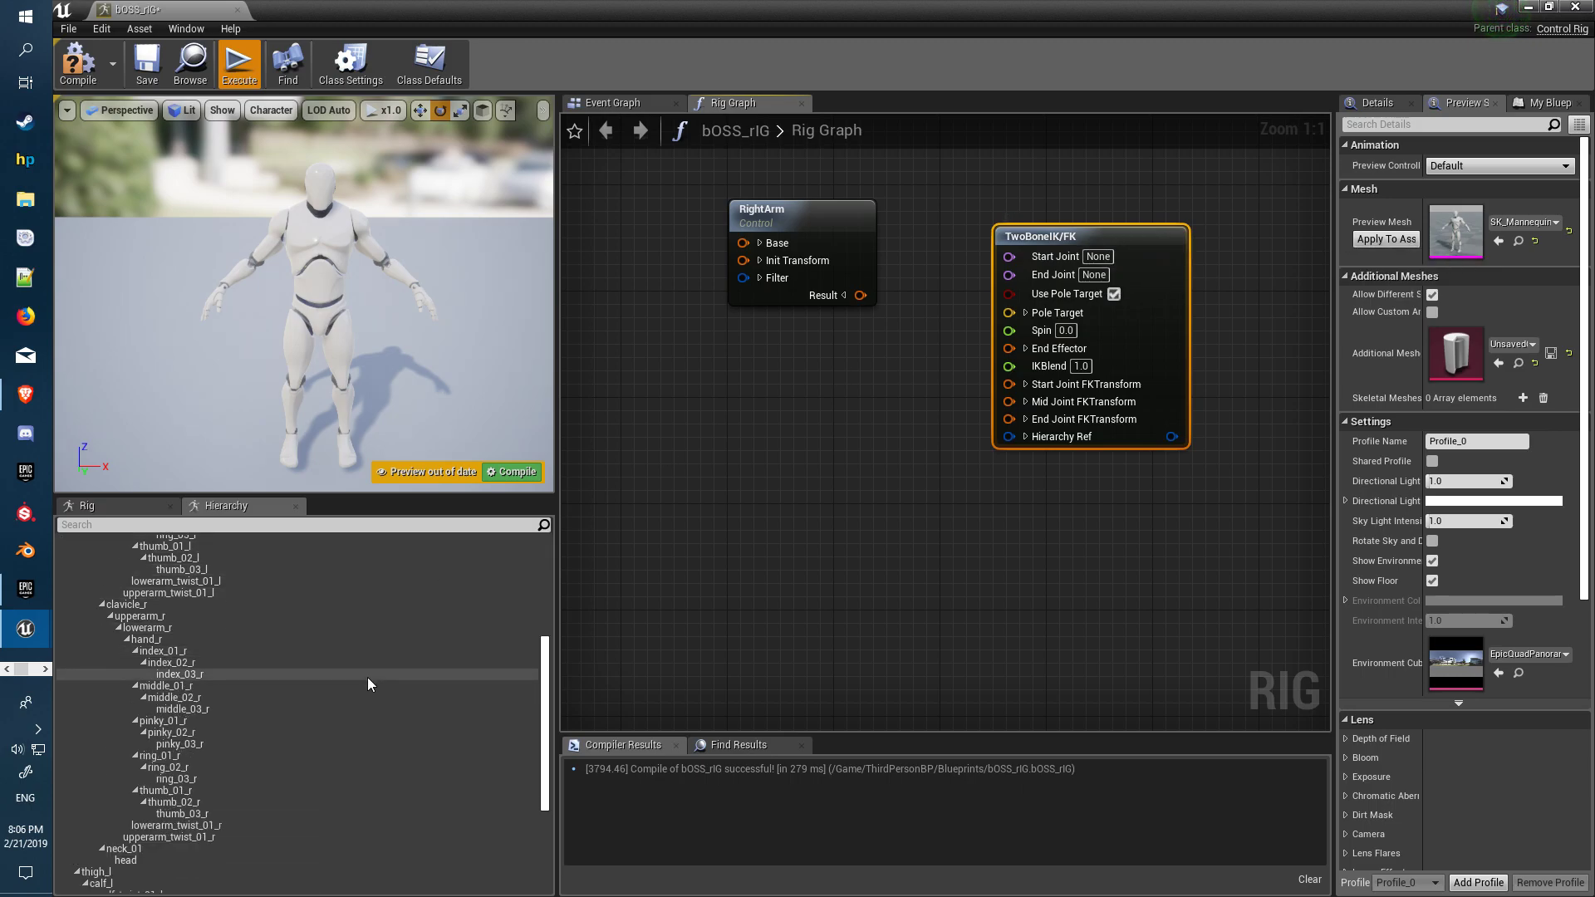
pyautogui.scroll(4, 279, 675)
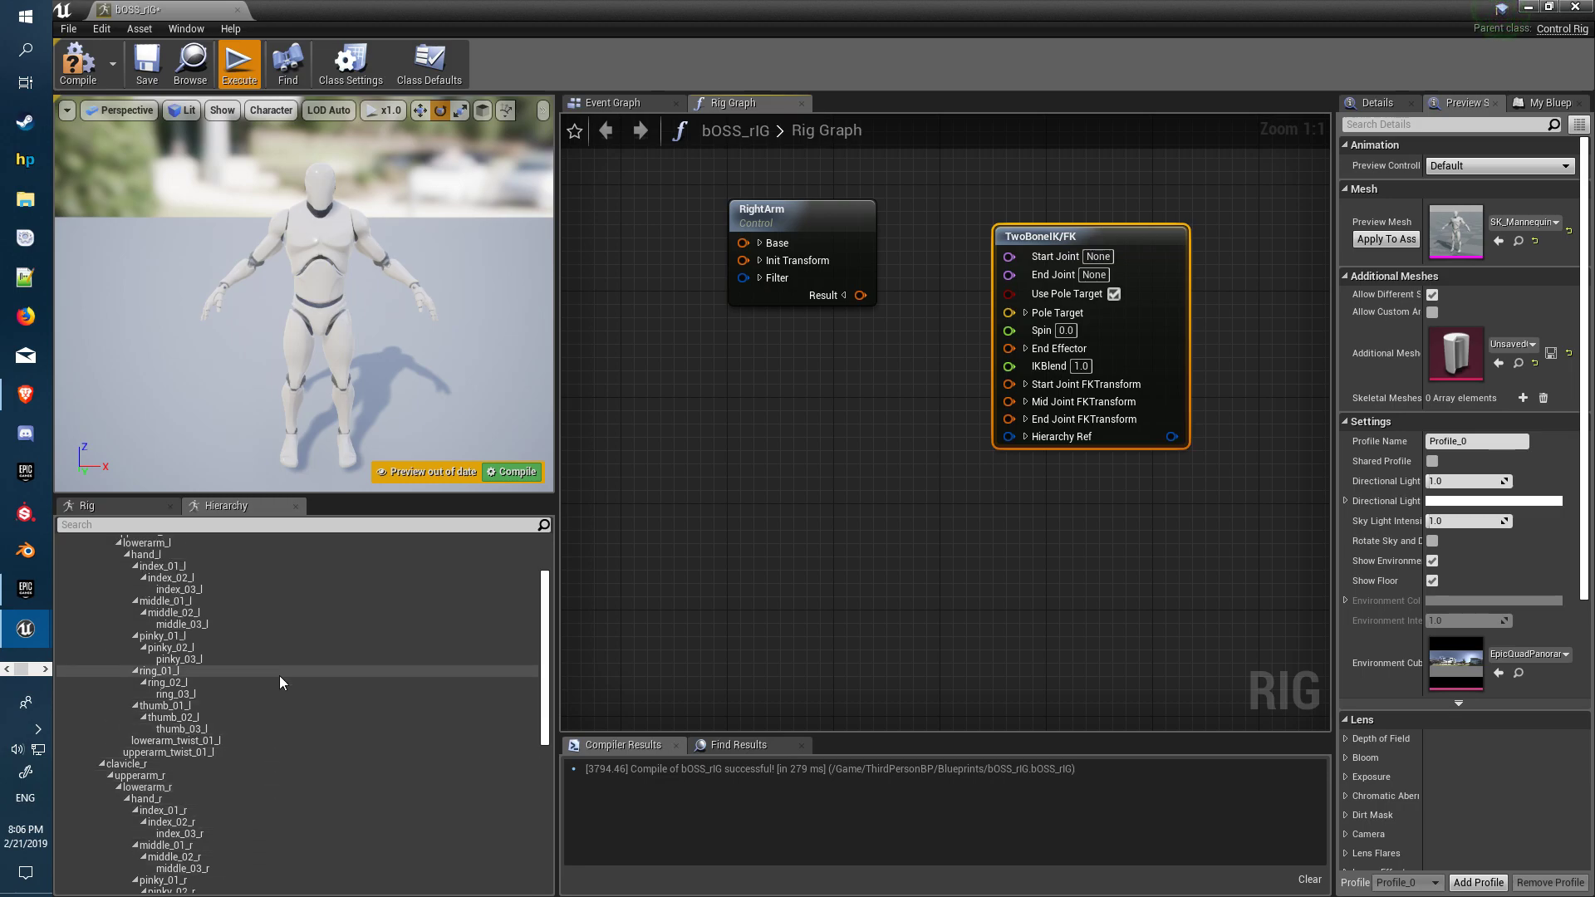
pyautogui.scroll(-6, 278, 678)
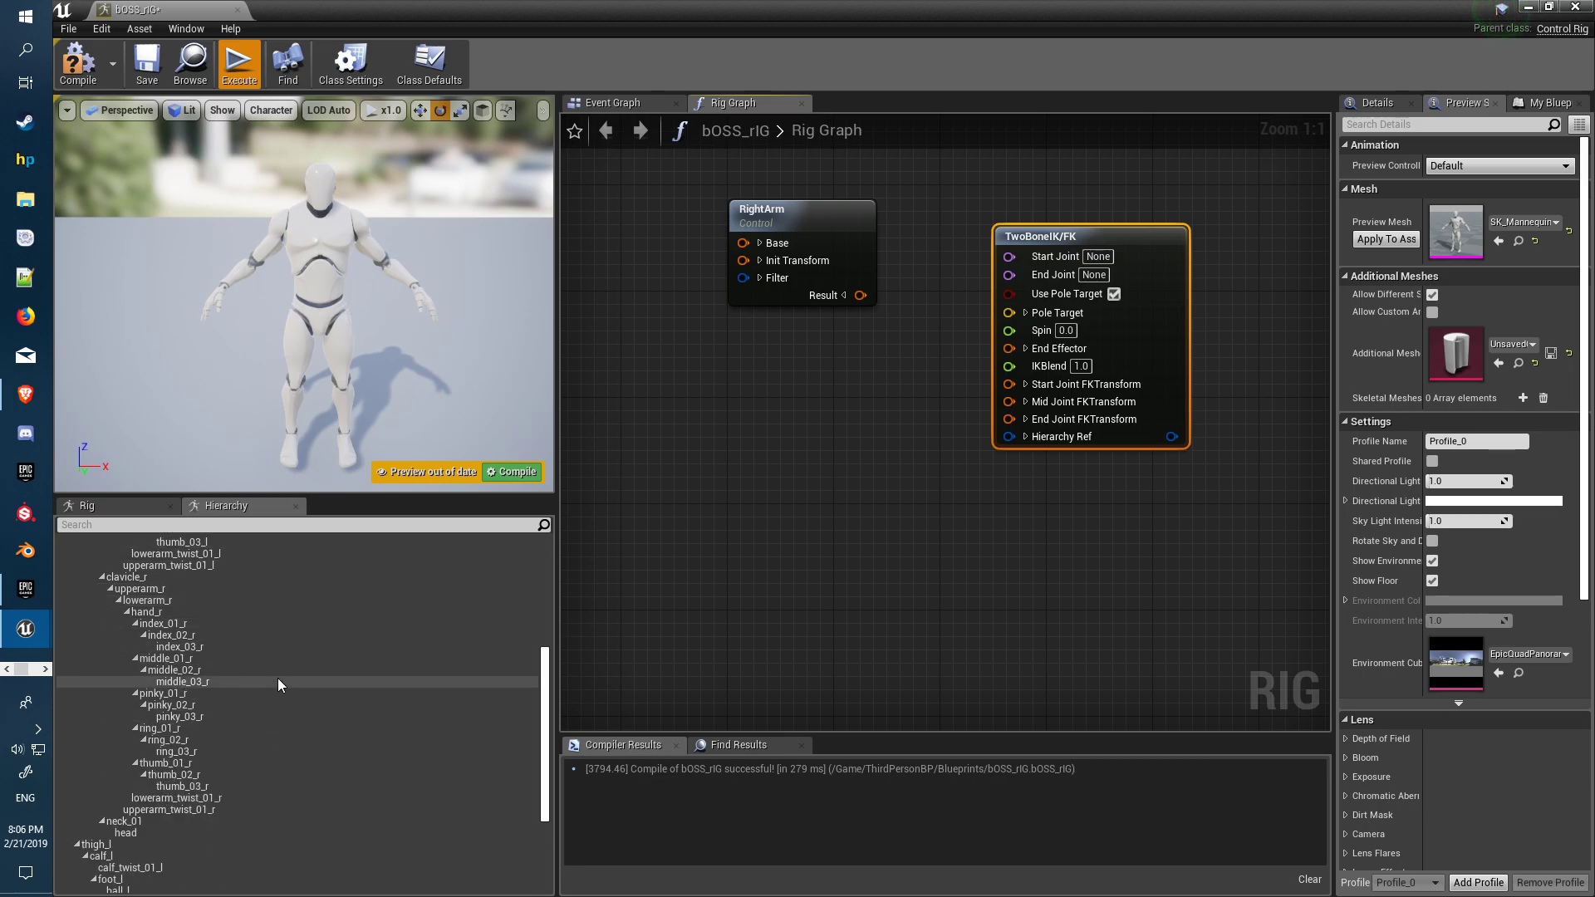
pyautogui.scroll(1, 278, 678)
pyautogui.click(142, 616)
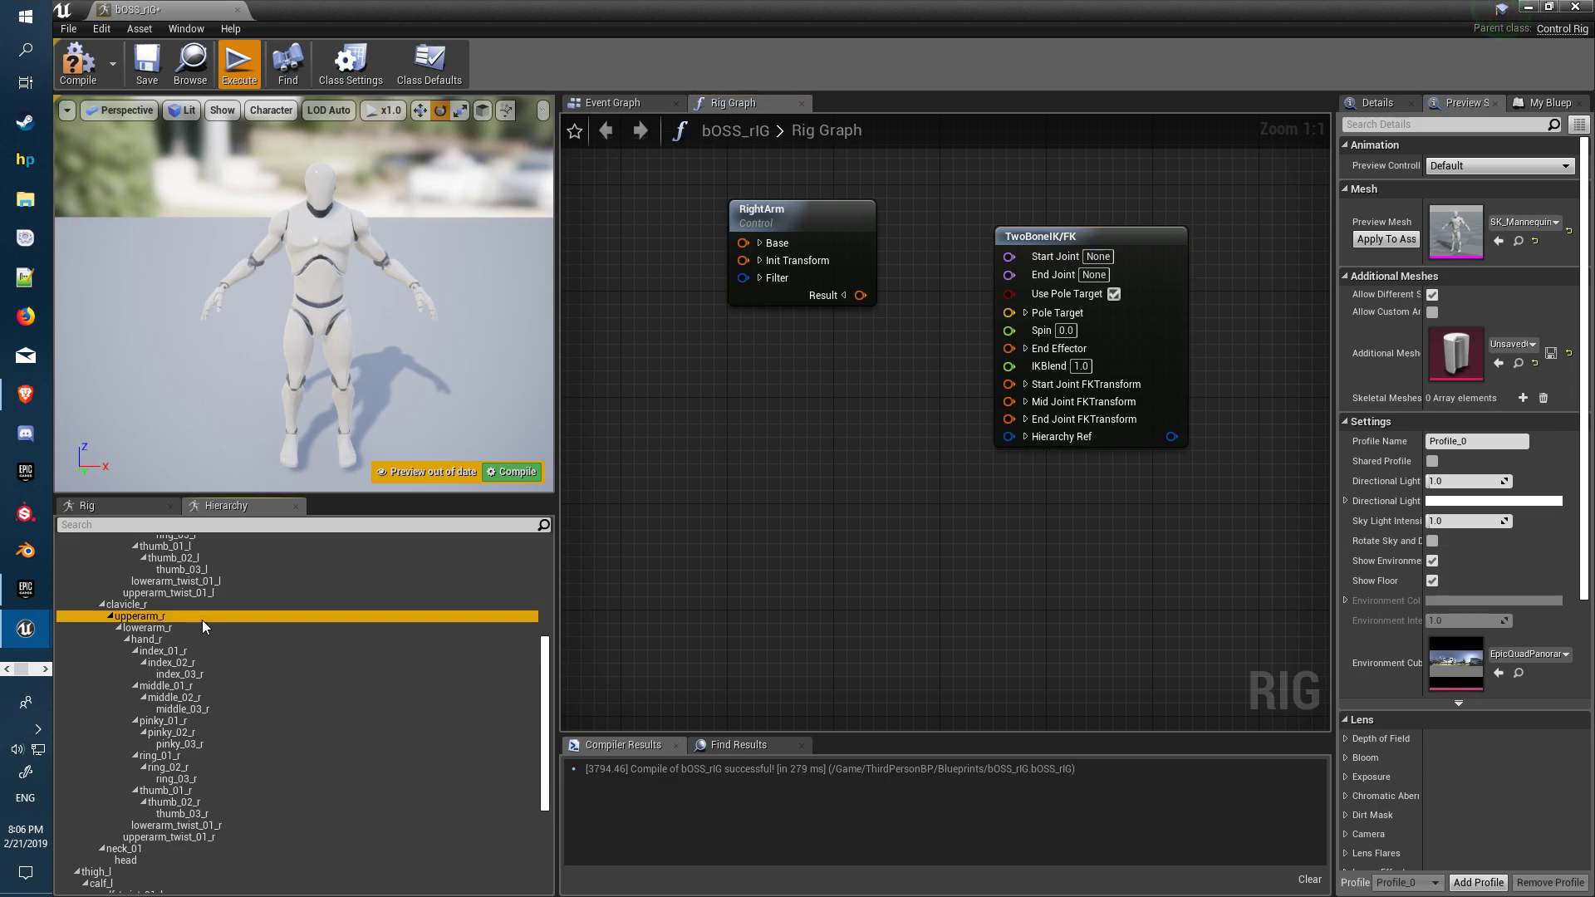
pyautogui.keyDown('shift'); pyautogui.click(191, 641); pyautogui.keyUp('shift')
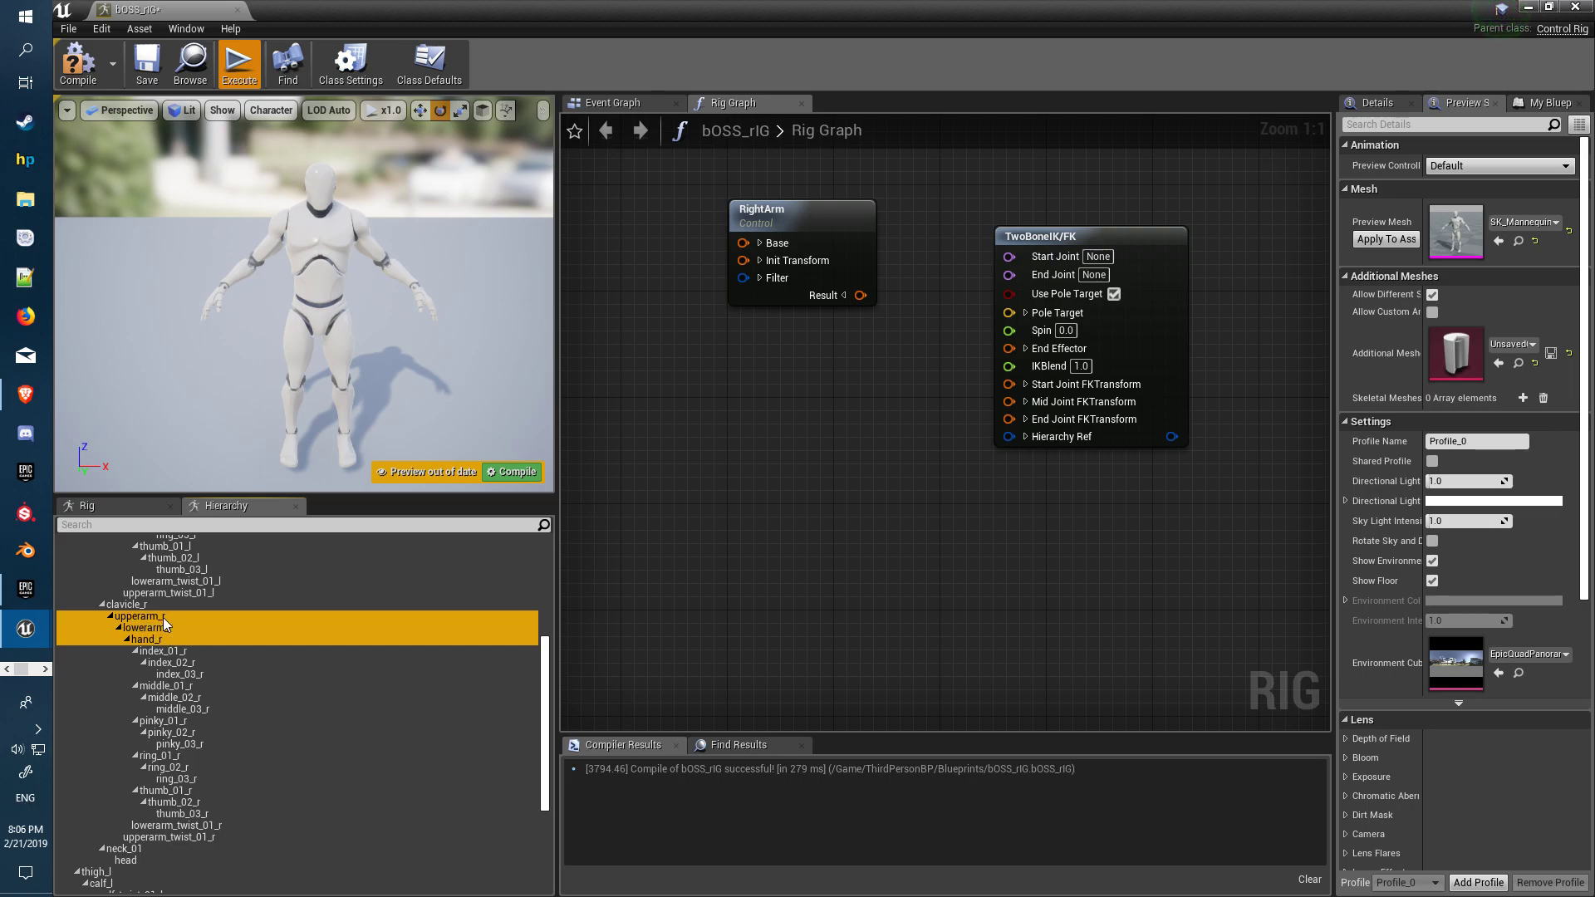
# Step: Set the TwoBoneIK/FK node's Start Joint to upperarm_r and its End Joint to hand_r
pyautogui.click(1097, 256)
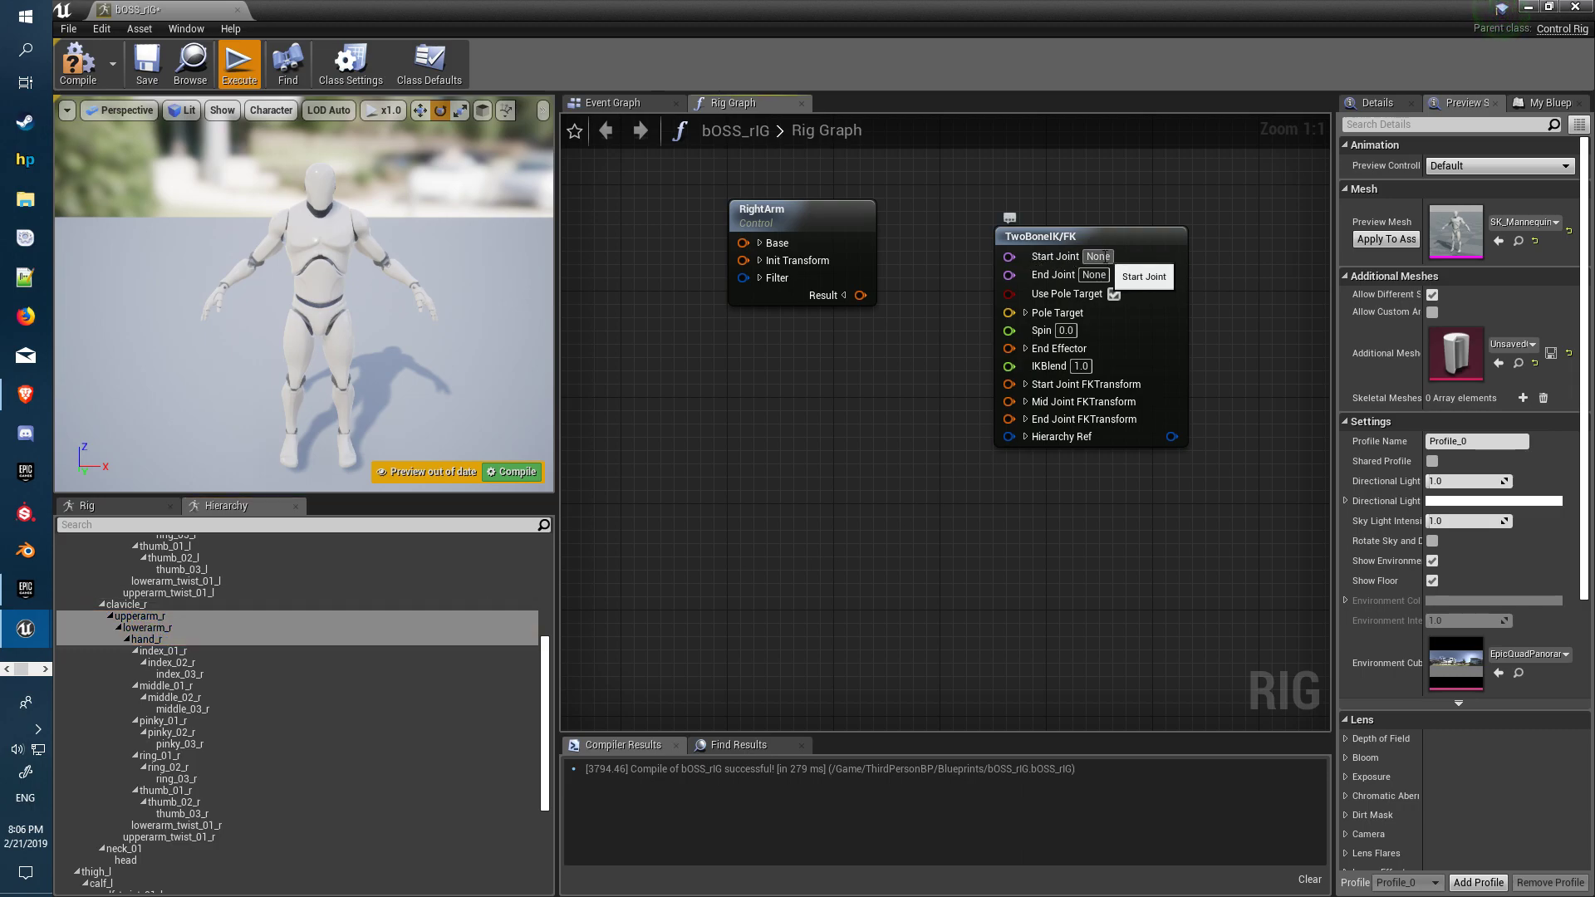
pyautogui.write('uppera')
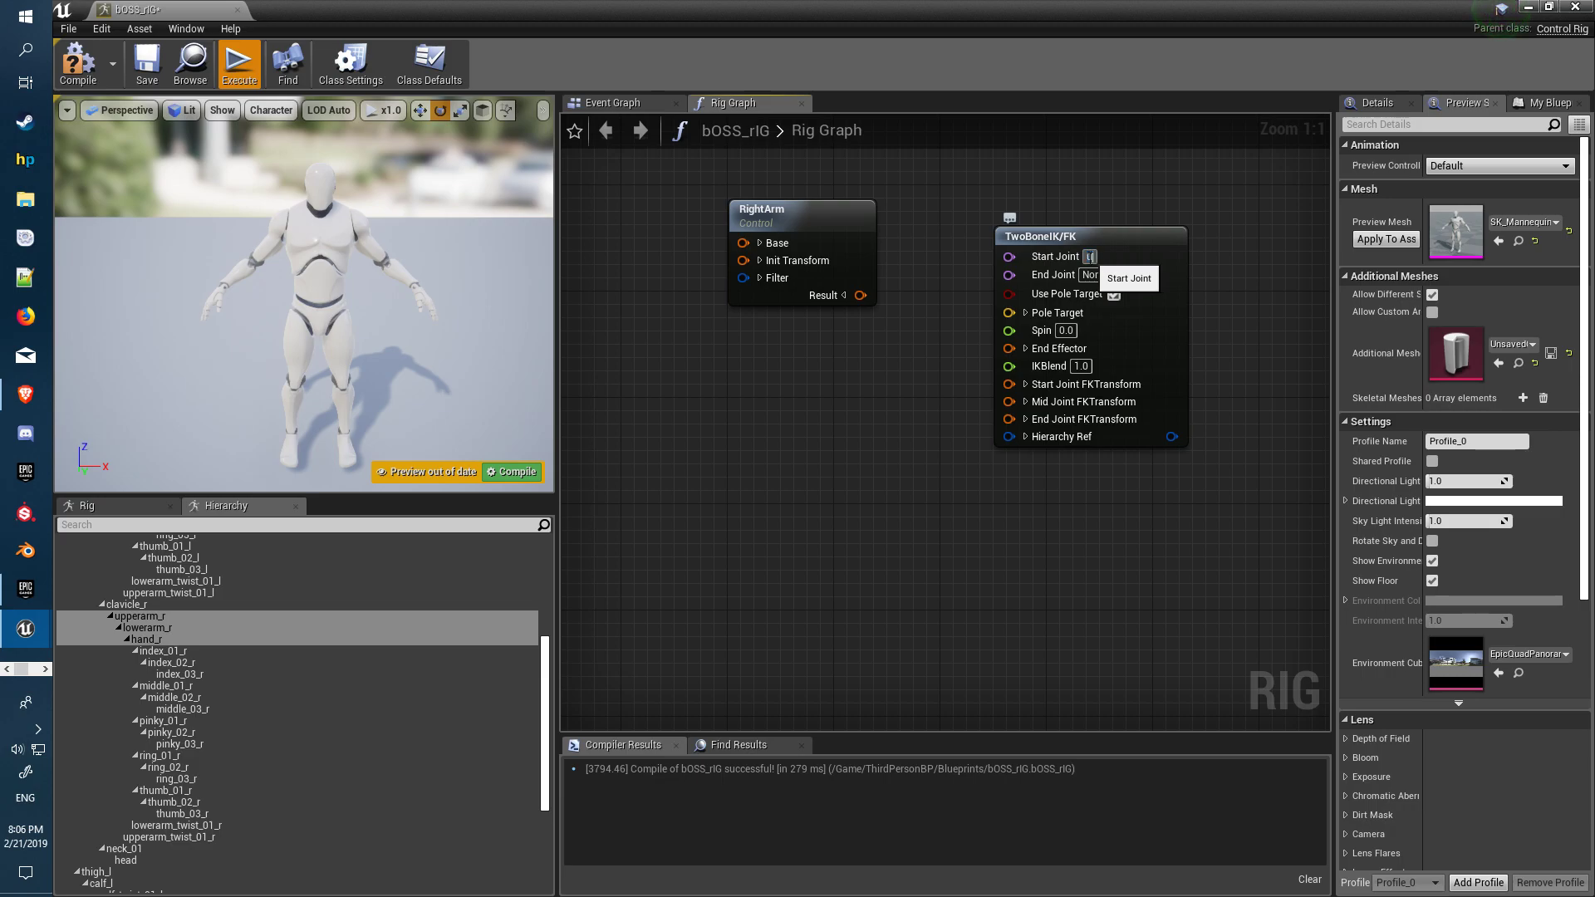
pyautogui.write('rm_')
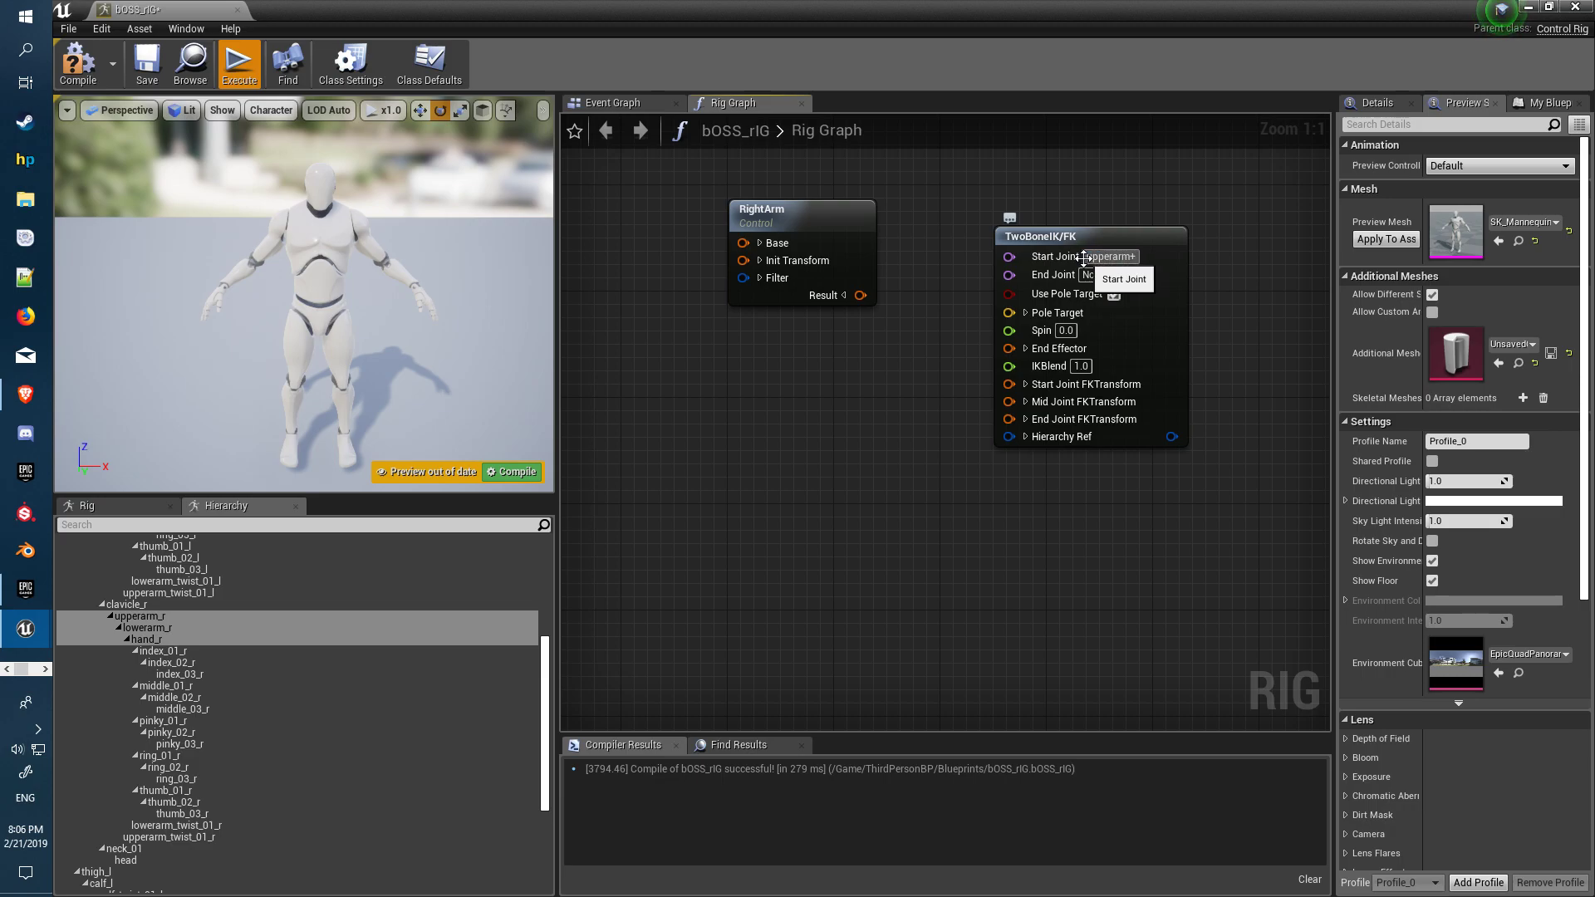
pyautogui.press('BackSpace')
pyautogui.write('_r')
pyautogui.press('Return')
pyautogui.click(1092, 275)
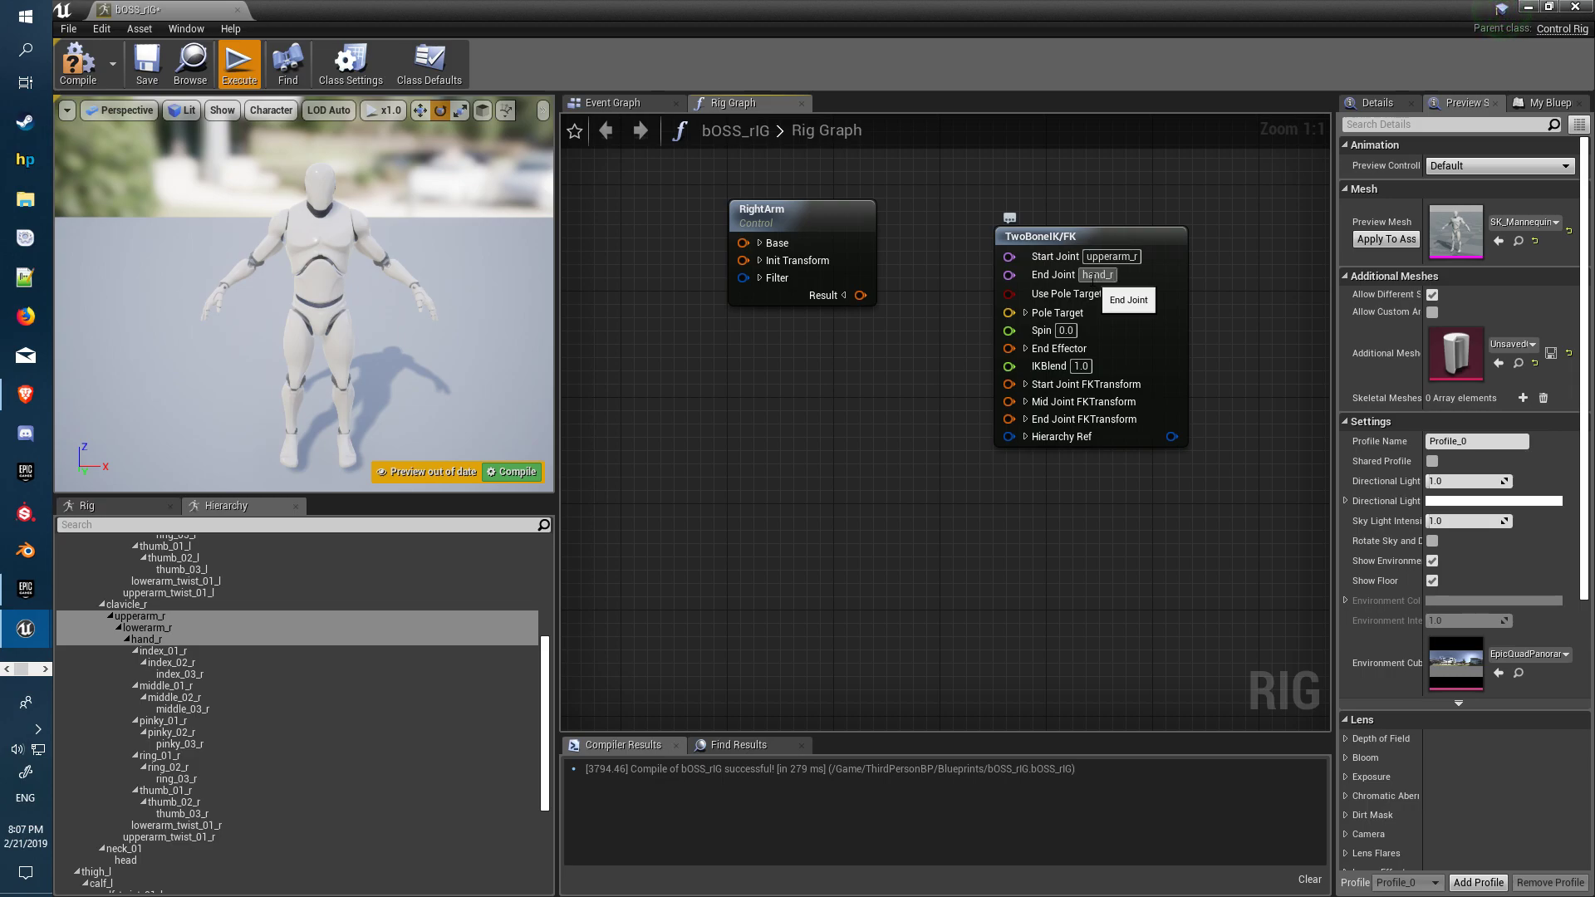
pyautogui.press('Return')
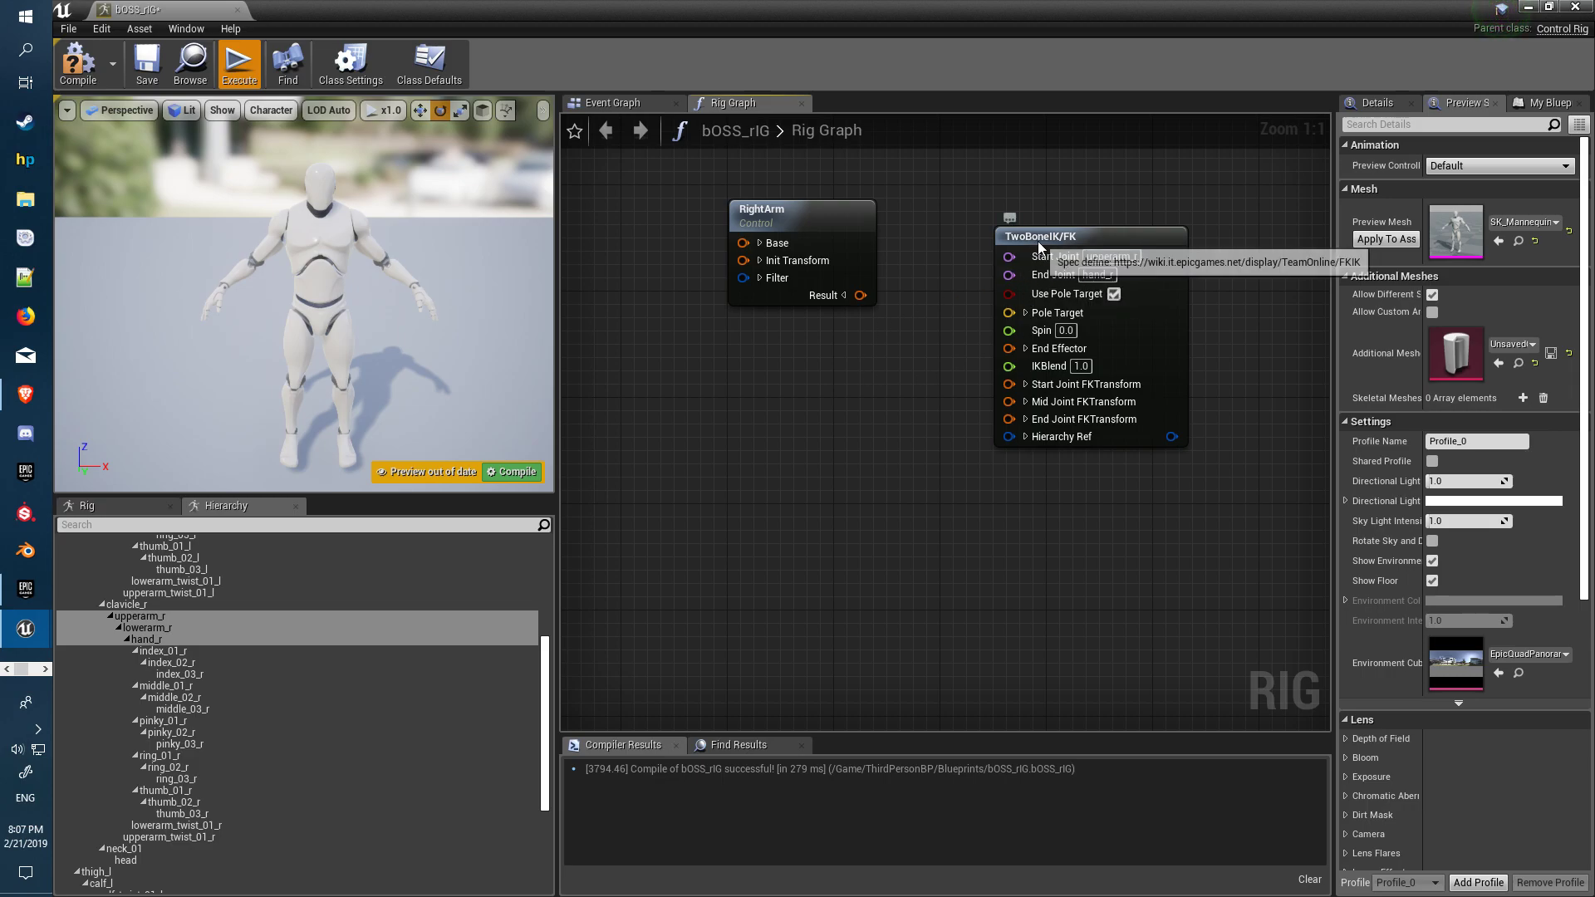
# Step: Connect Base to the TwoBoneIK/FK node's Hierarchy Ref and RightArm's Result to its End Effector, arranging the nodes for clear wiring
pyautogui.moveTo(1044, 270); pyautogui.dragTo(1057, 267)
pyautogui.scroll(-2, 769, 388)
pyautogui.moveTo(770, 389); pyautogui.dragTo(786, 316, button='right')
pyautogui.moveTo(743, 301); pyautogui.dragTo(1111, 396)
pyautogui.moveTo(719, 282); pyautogui.dragTo(739, 381)
pyautogui.moveTo(955, 241); pyautogui.dragTo(1109, 331)
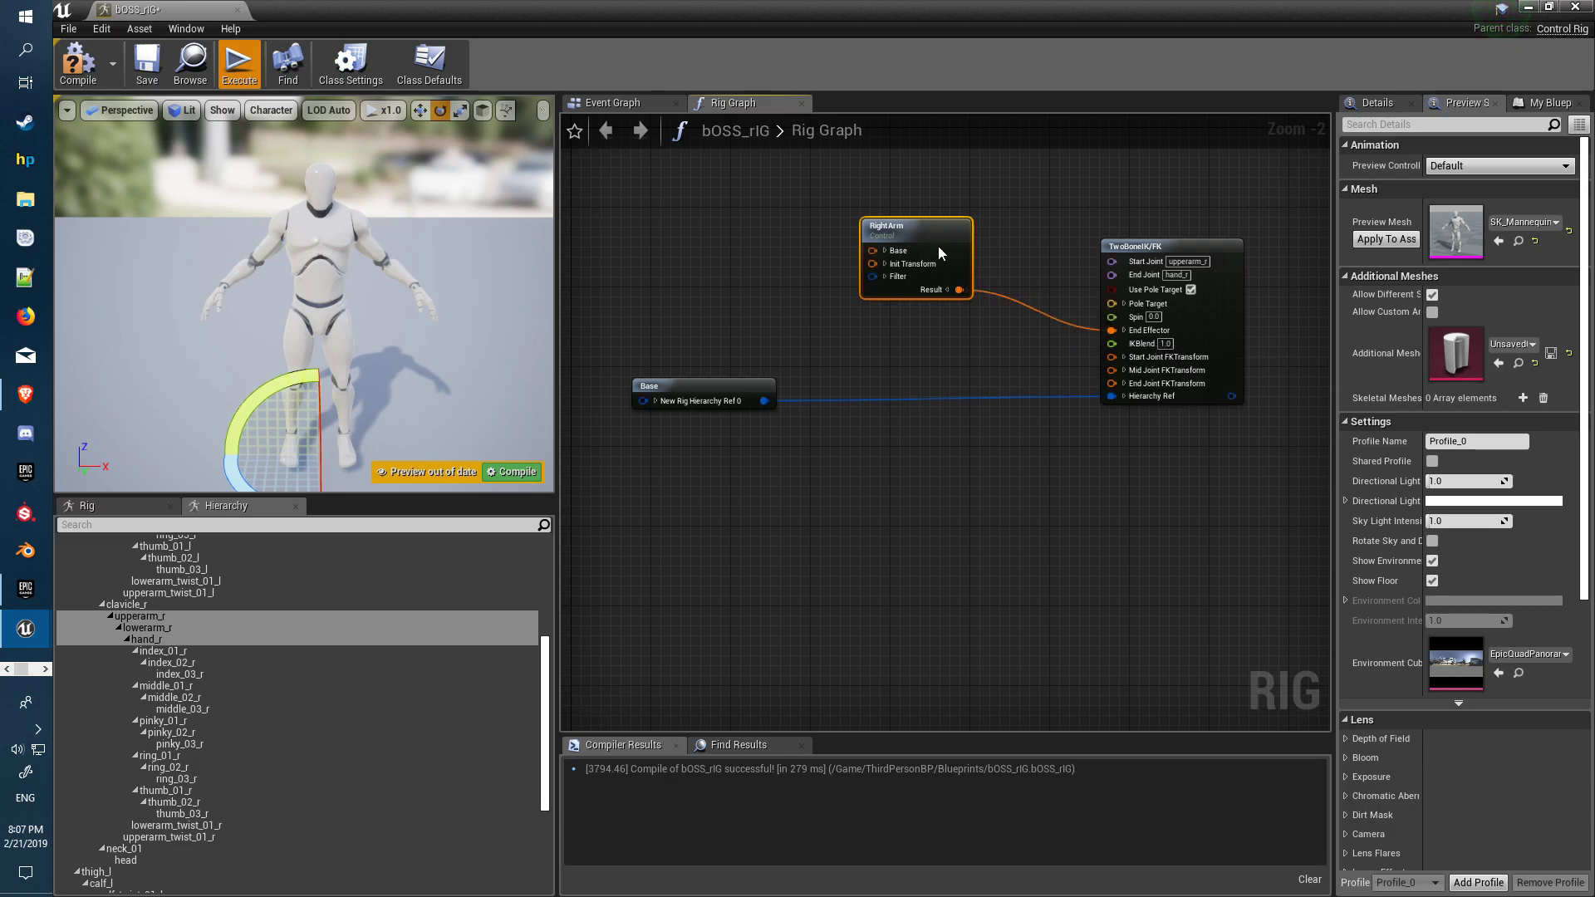
pyautogui.moveTo(939, 251); pyautogui.dragTo(919, 201)
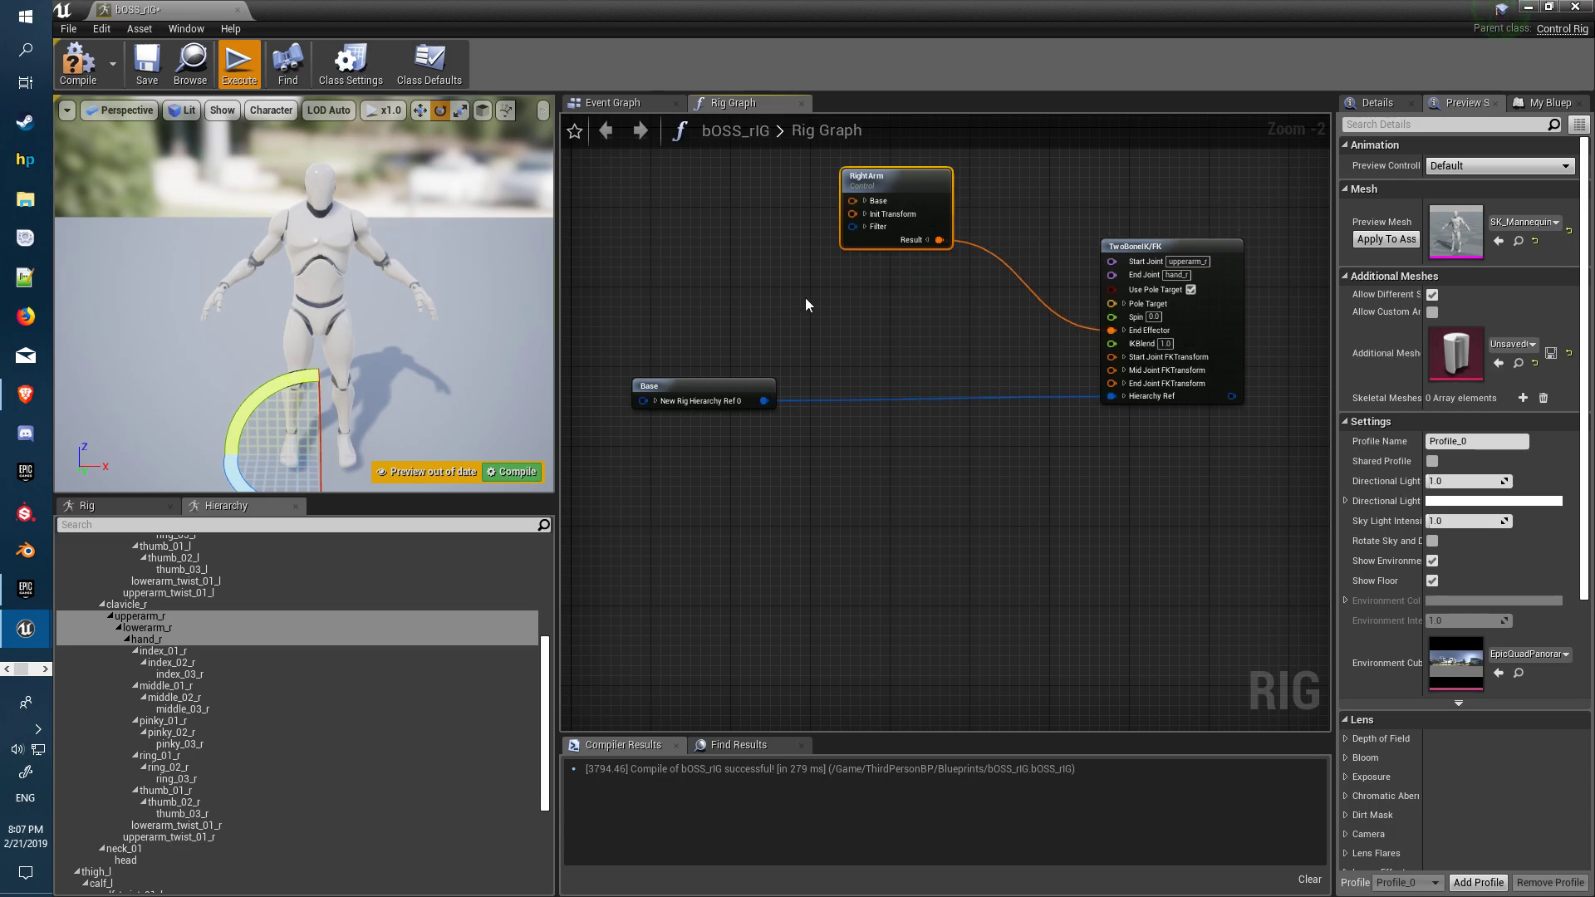
# Step: Add a second Control node directly below the RightArm node
pyautogui.rightClick(887, 304)
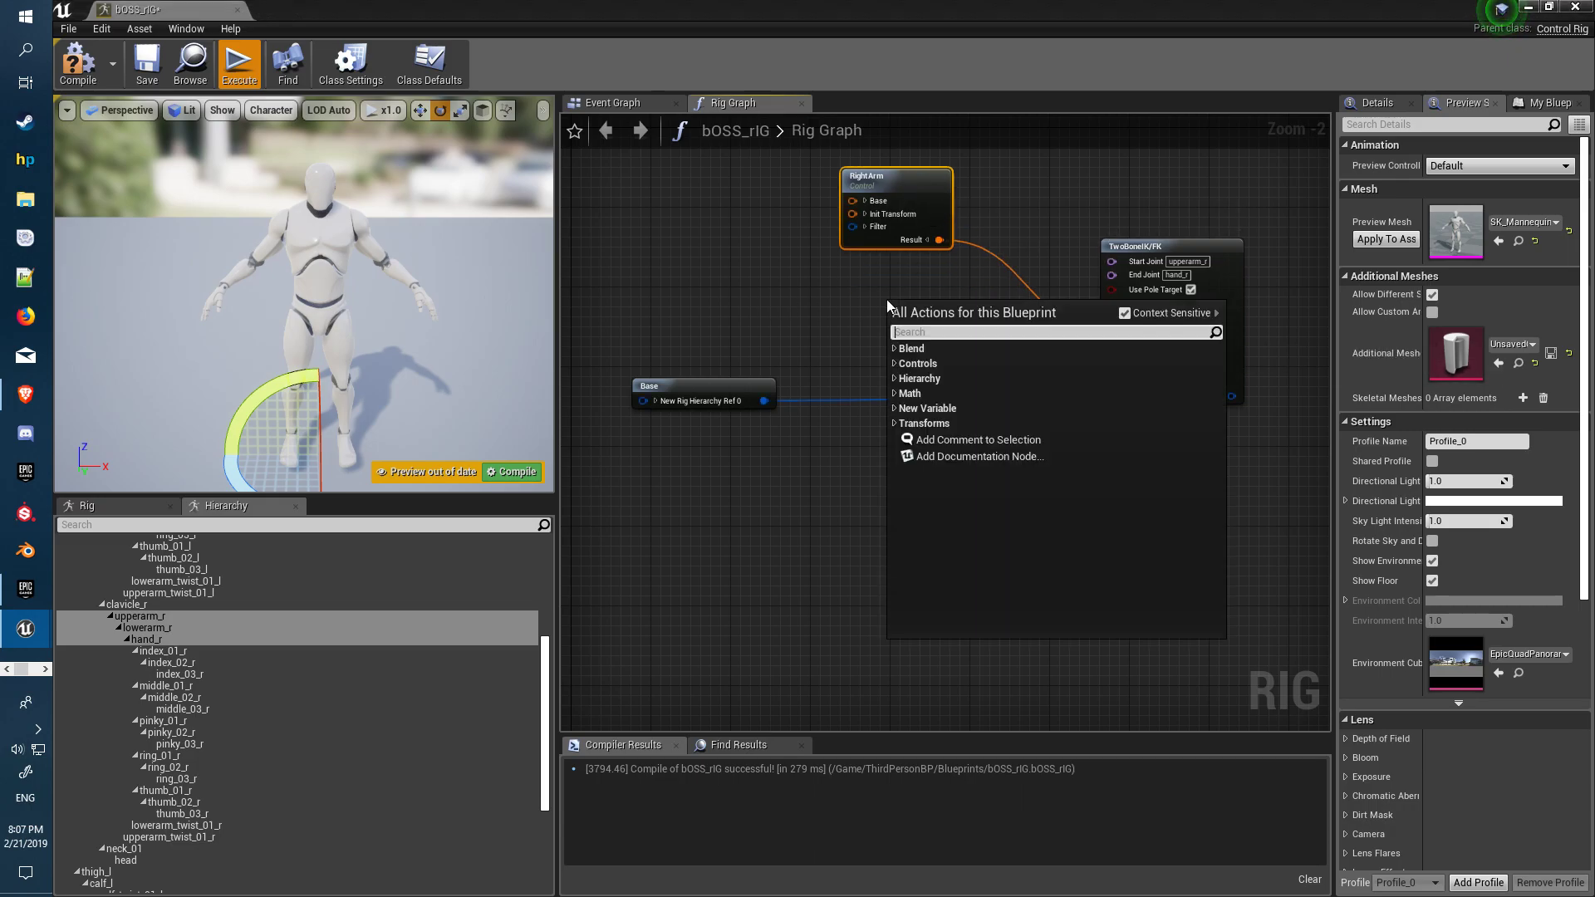
pyautogui.click(895, 363)
pyautogui.click(963, 380)
pyautogui.moveTo(943, 314); pyautogui.dragTo(915, 306)
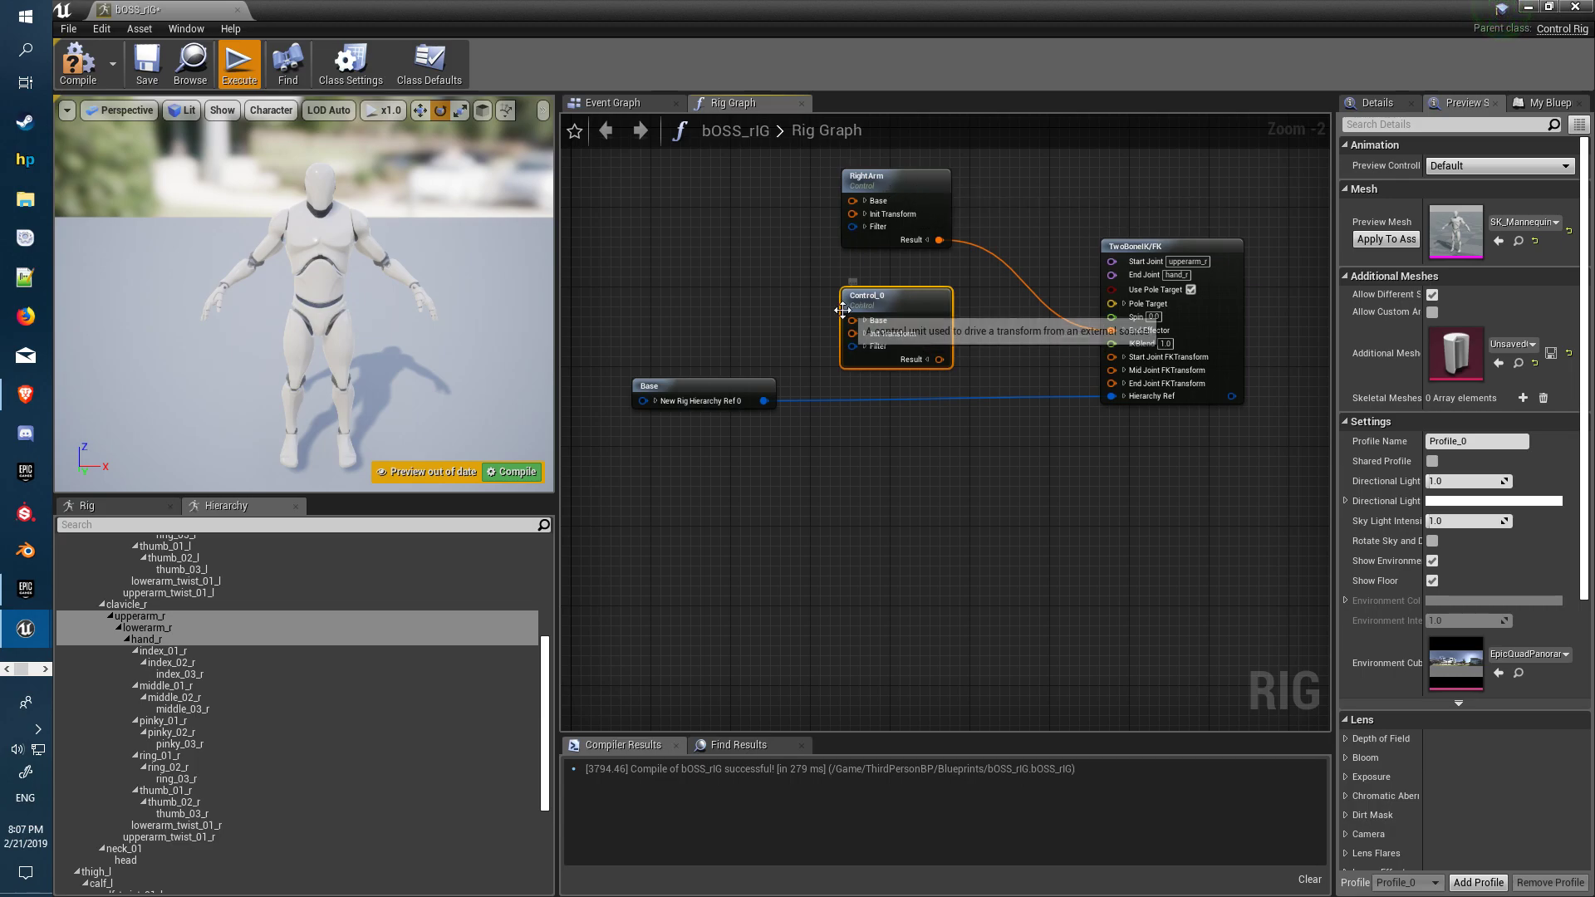
# Step: Expand the second Control node's Result into its transform components and move the node up closer to RightArm
pyautogui.moveTo(940, 359); pyautogui.dragTo(1042, 359)
pyautogui.click(911, 307)
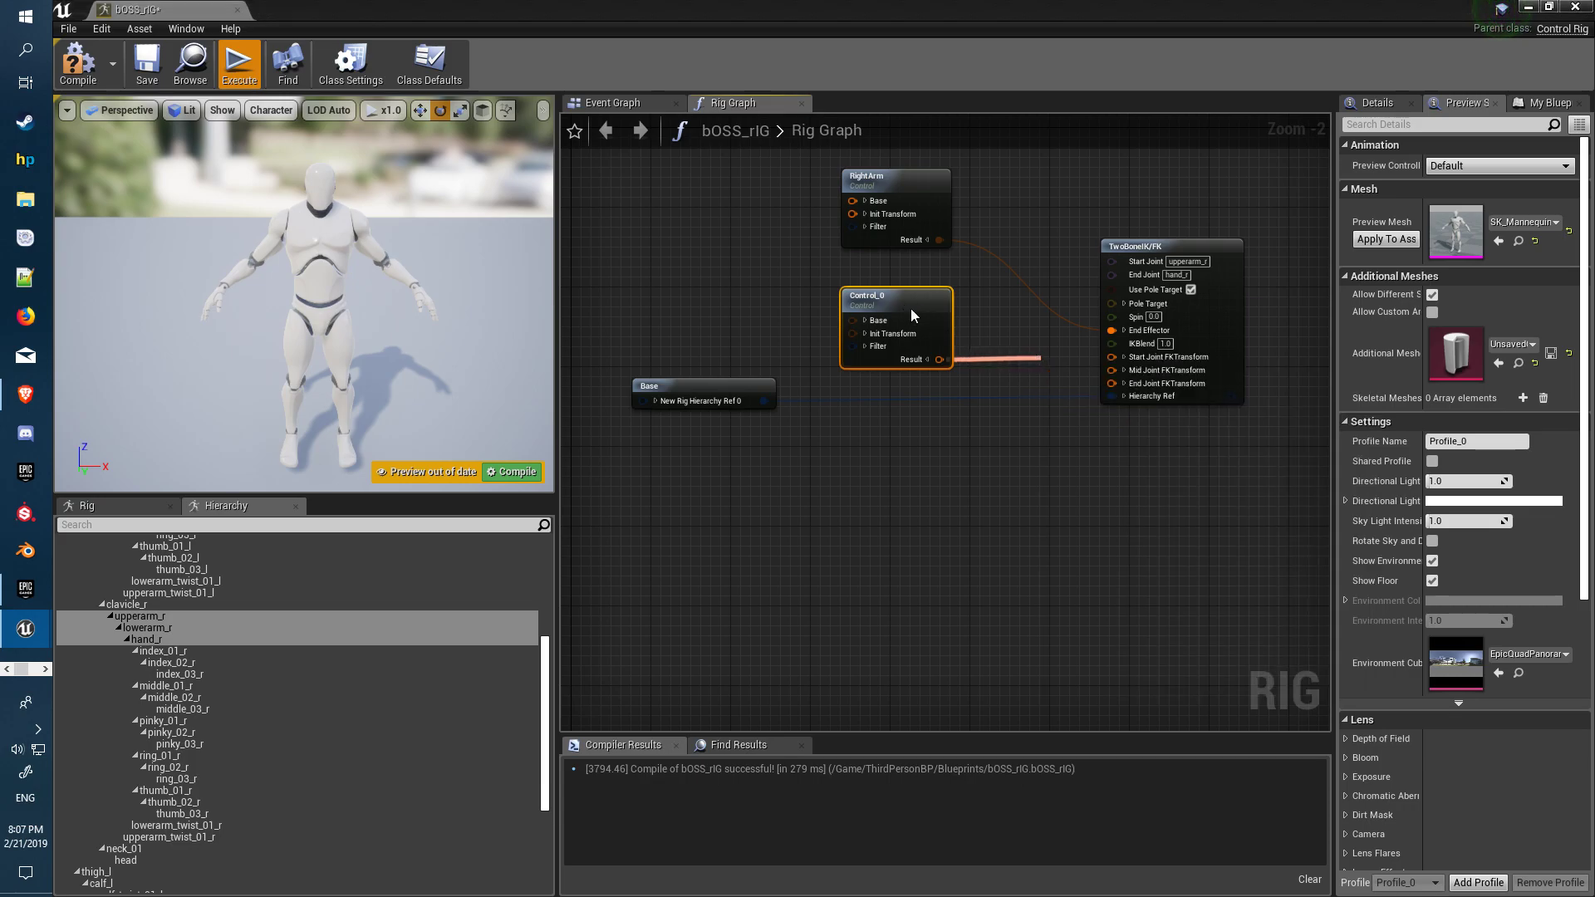
pyautogui.click(927, 359)
pyautogui.moveTo(915, 313)
pyautogui.mouseDown()
pyautogui.moveTo(874, 279)
pyautogui.moveTo(905, 284)
pyautogui.mouseUp()
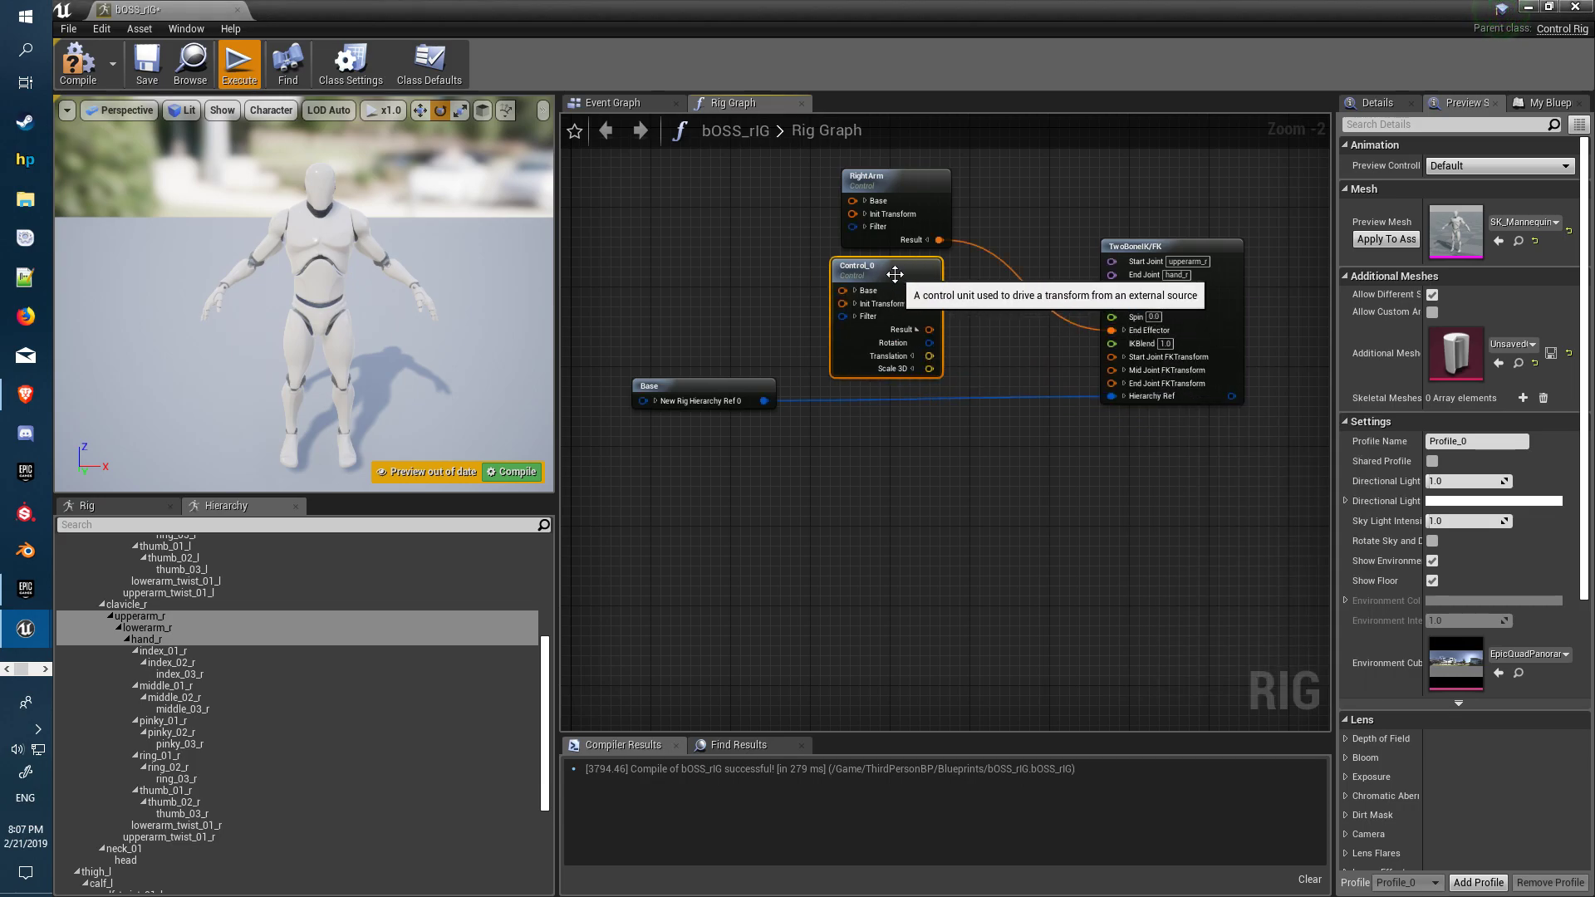
# Step: Rename the second Control node's variable to Pole_r
pyautogui.click(1377, 102)
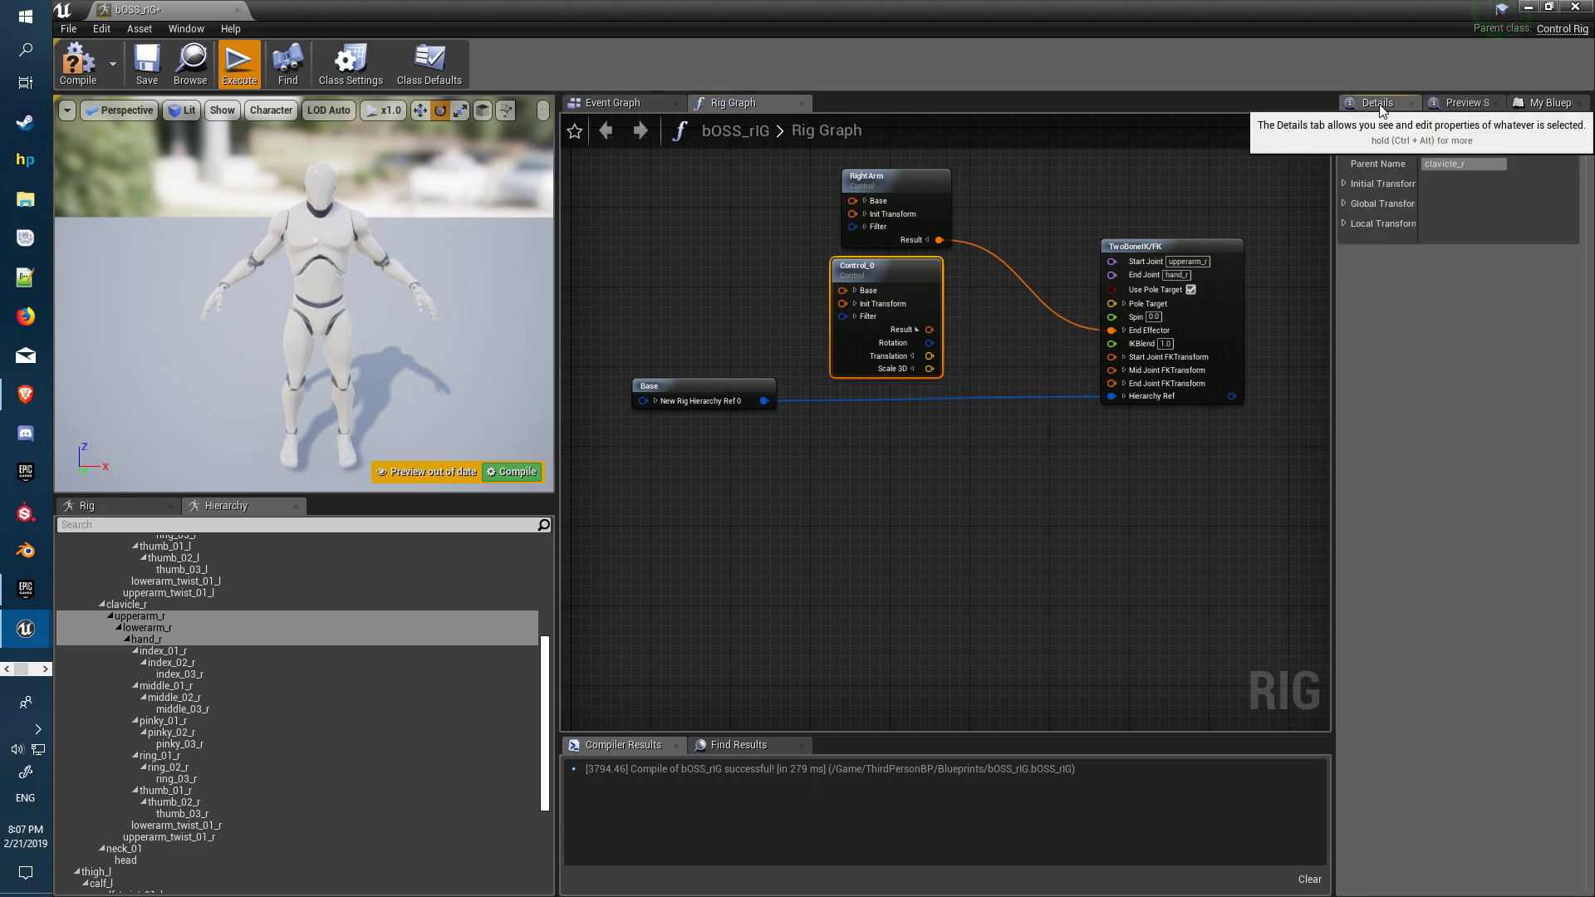
pyautogui.click(872, 270)
pyautogui.click(1478, 162)
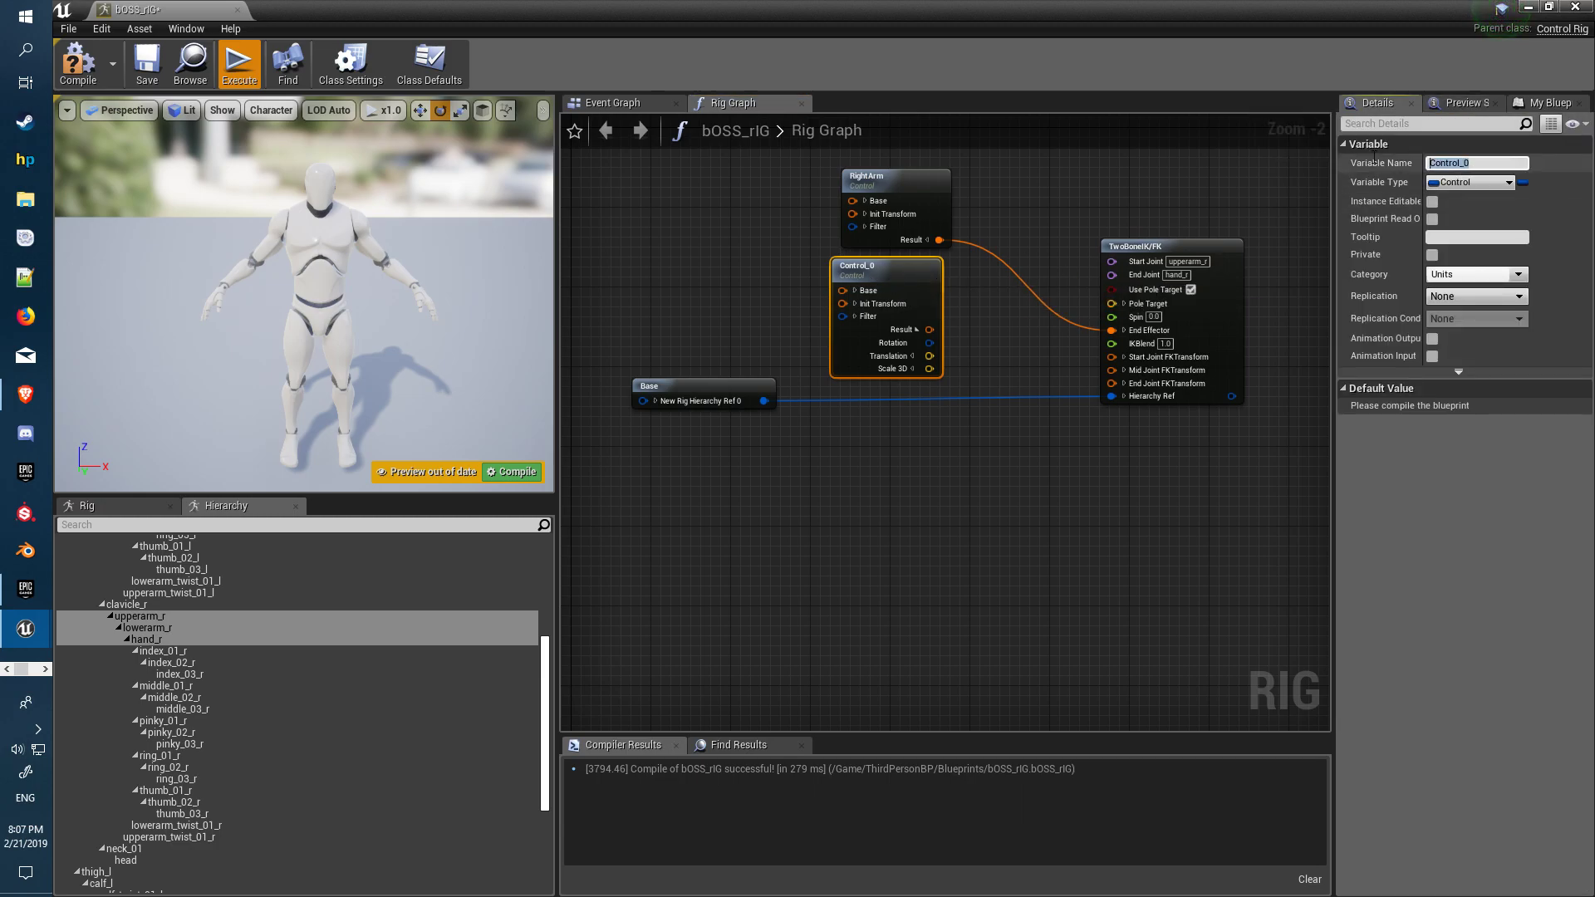
pyautogui.write('Pole')
pyautogui.press('Return')
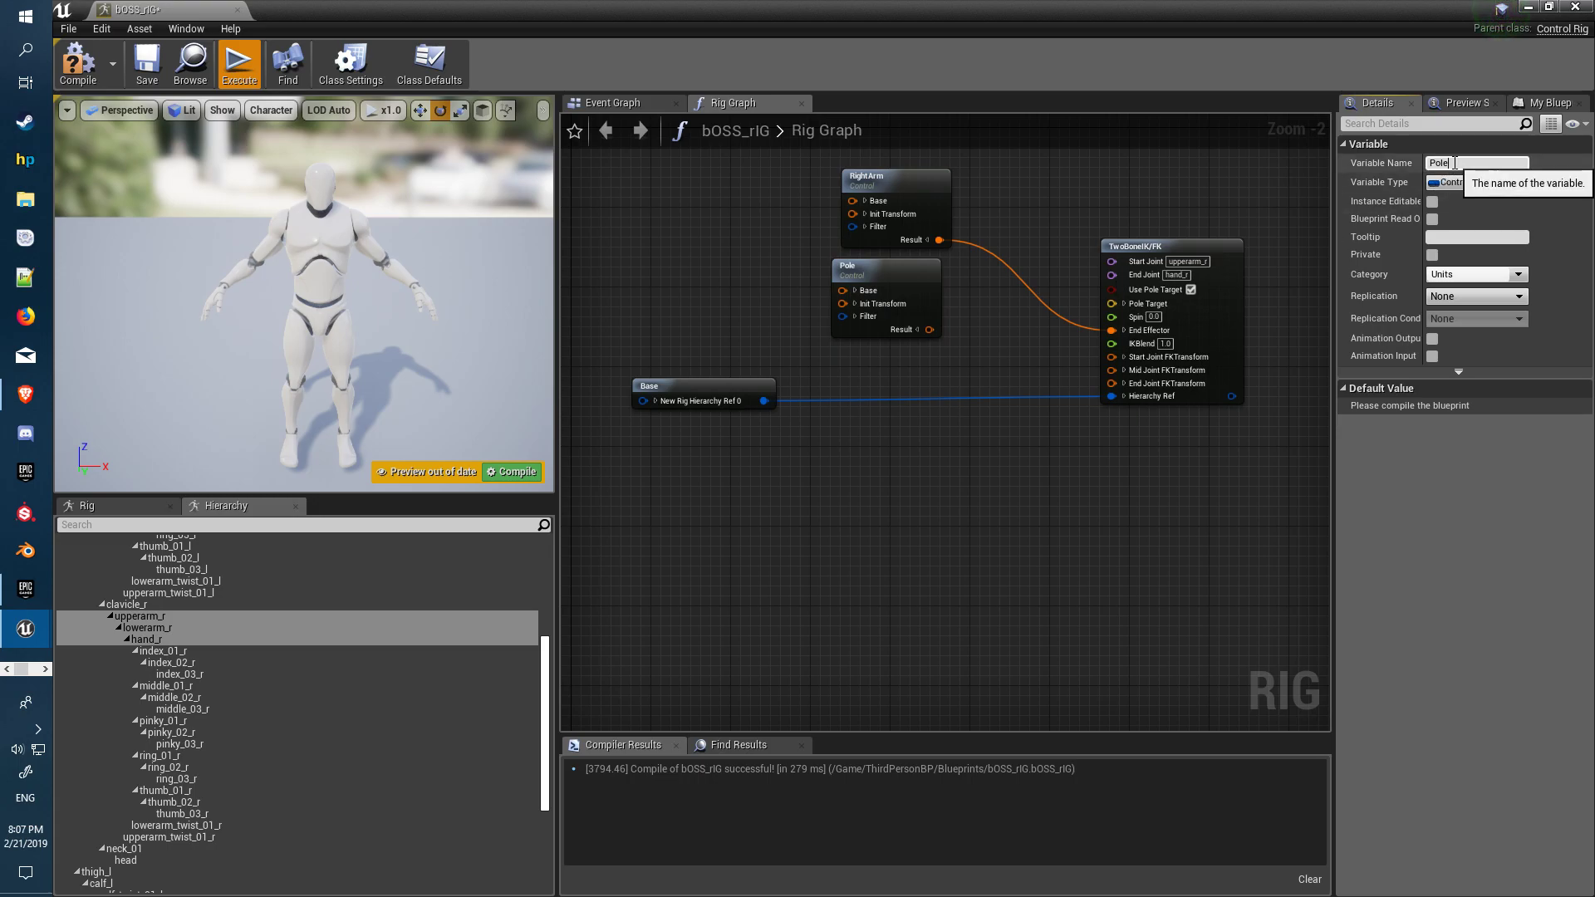
pyautogui.write('_r')
pyautogui.press('Return')
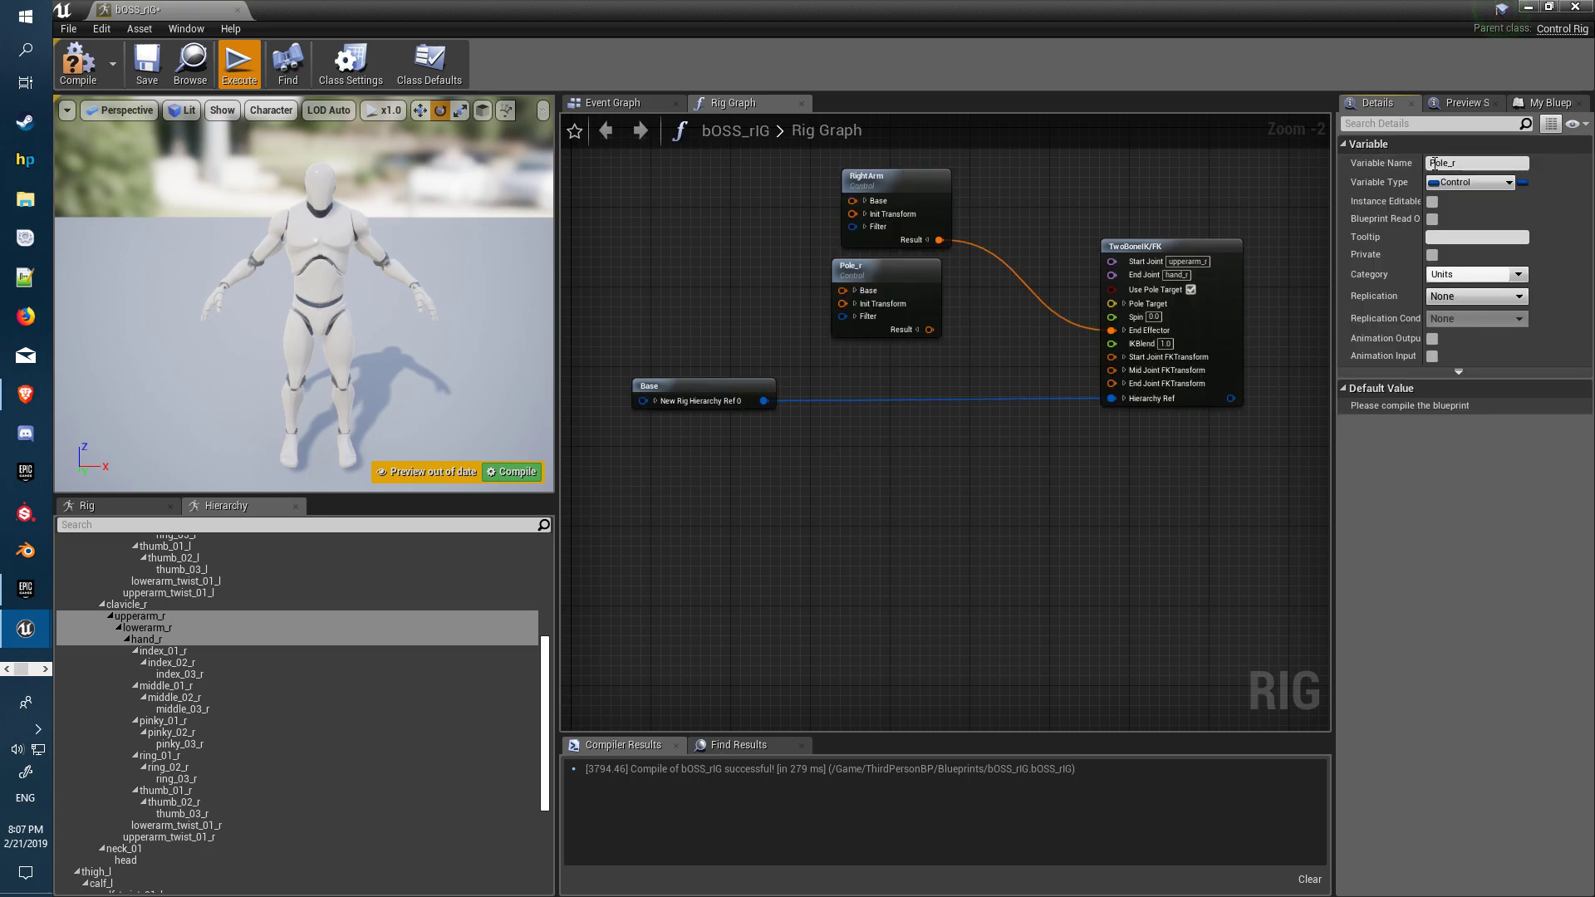
# Step: Connect Pole_r's Translation output to the TwoBoneIK/FK node's Pole Target and rearrange the controls with Pole_r above RightArm
pyautogui.click(917, 330)
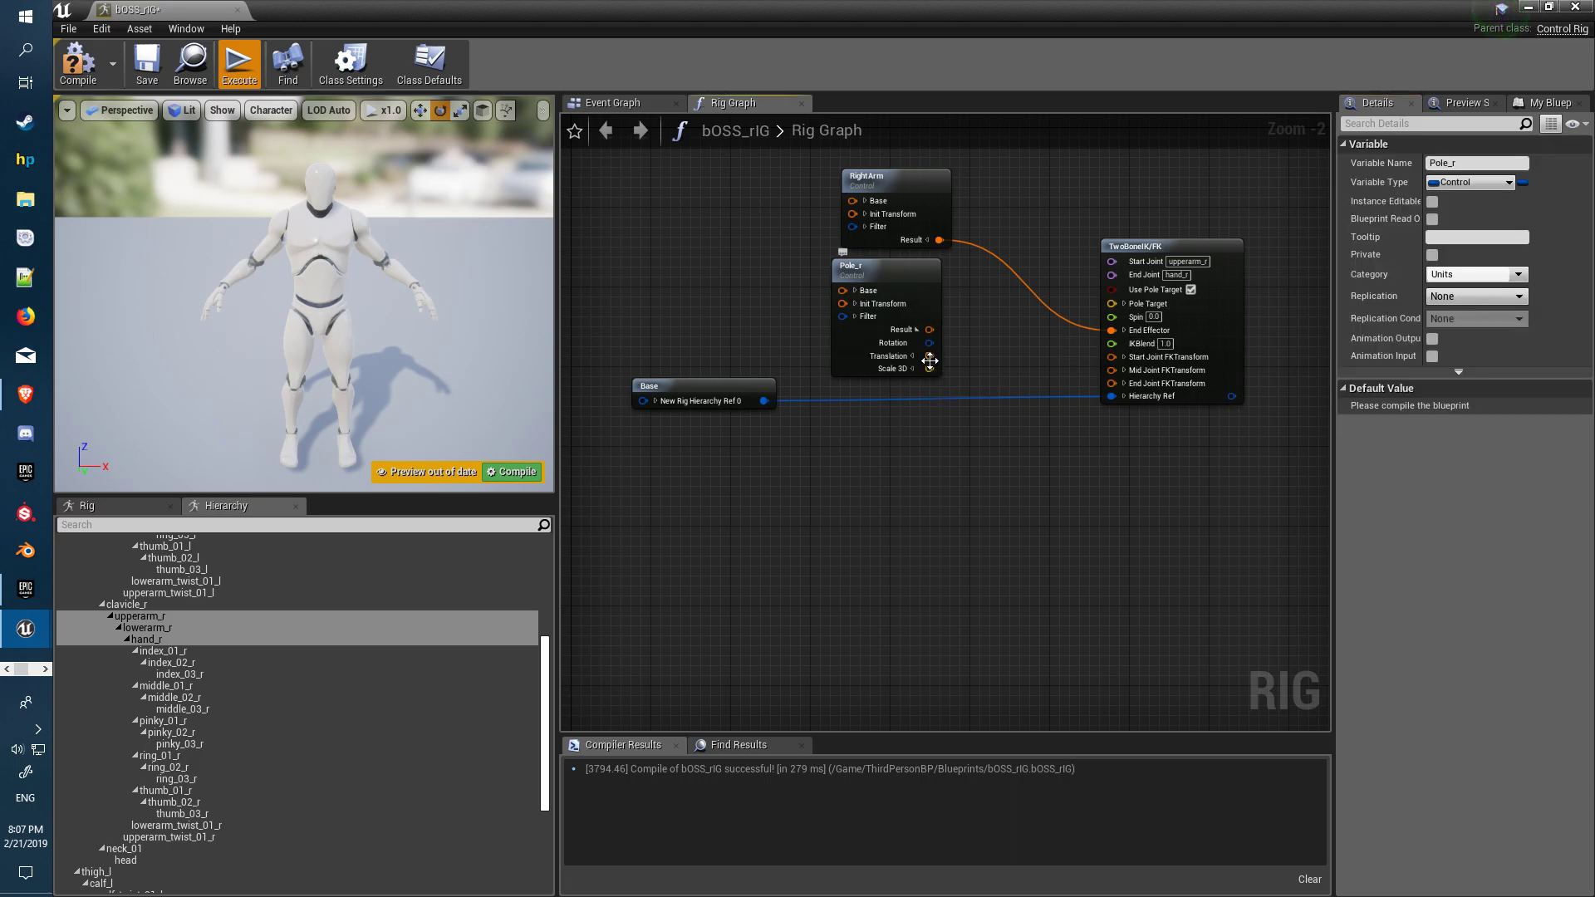
pyautogui.moveTo(927, 357); pyautogui.dragTo(1113, 306)
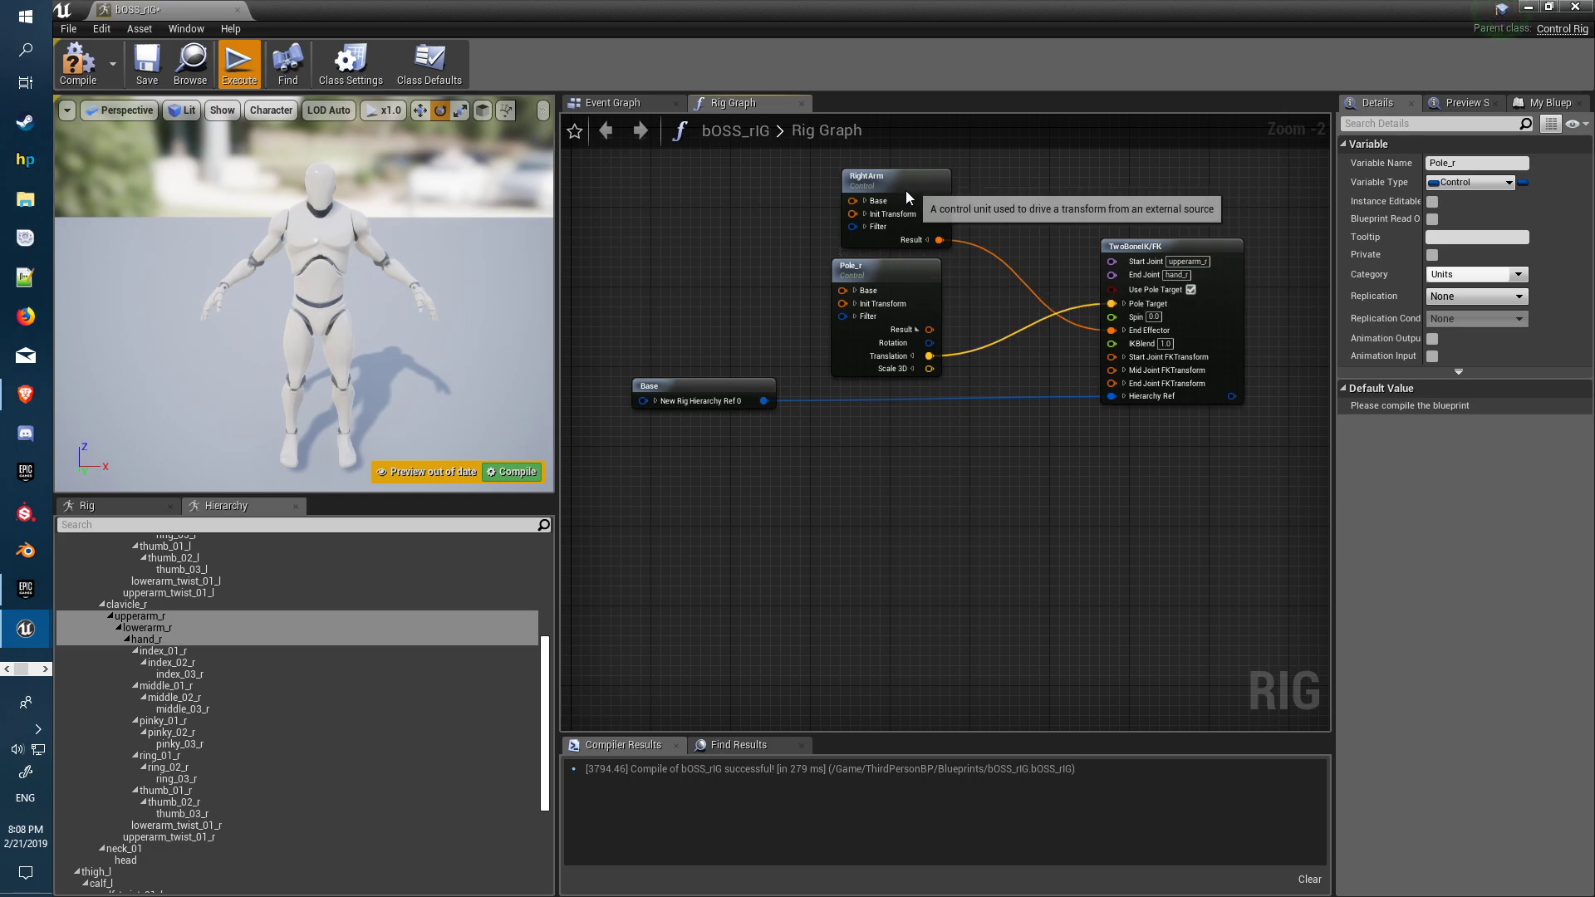
pyautogui.moveTo(911, 195); pyautogui.dragTo(728, 260)
pyautogui.moveTo(852, 297); pyautogui.dragTo(862, 179)
pyautogui.moveTo(743, 273); pyautogui.dragTo(925, 276)
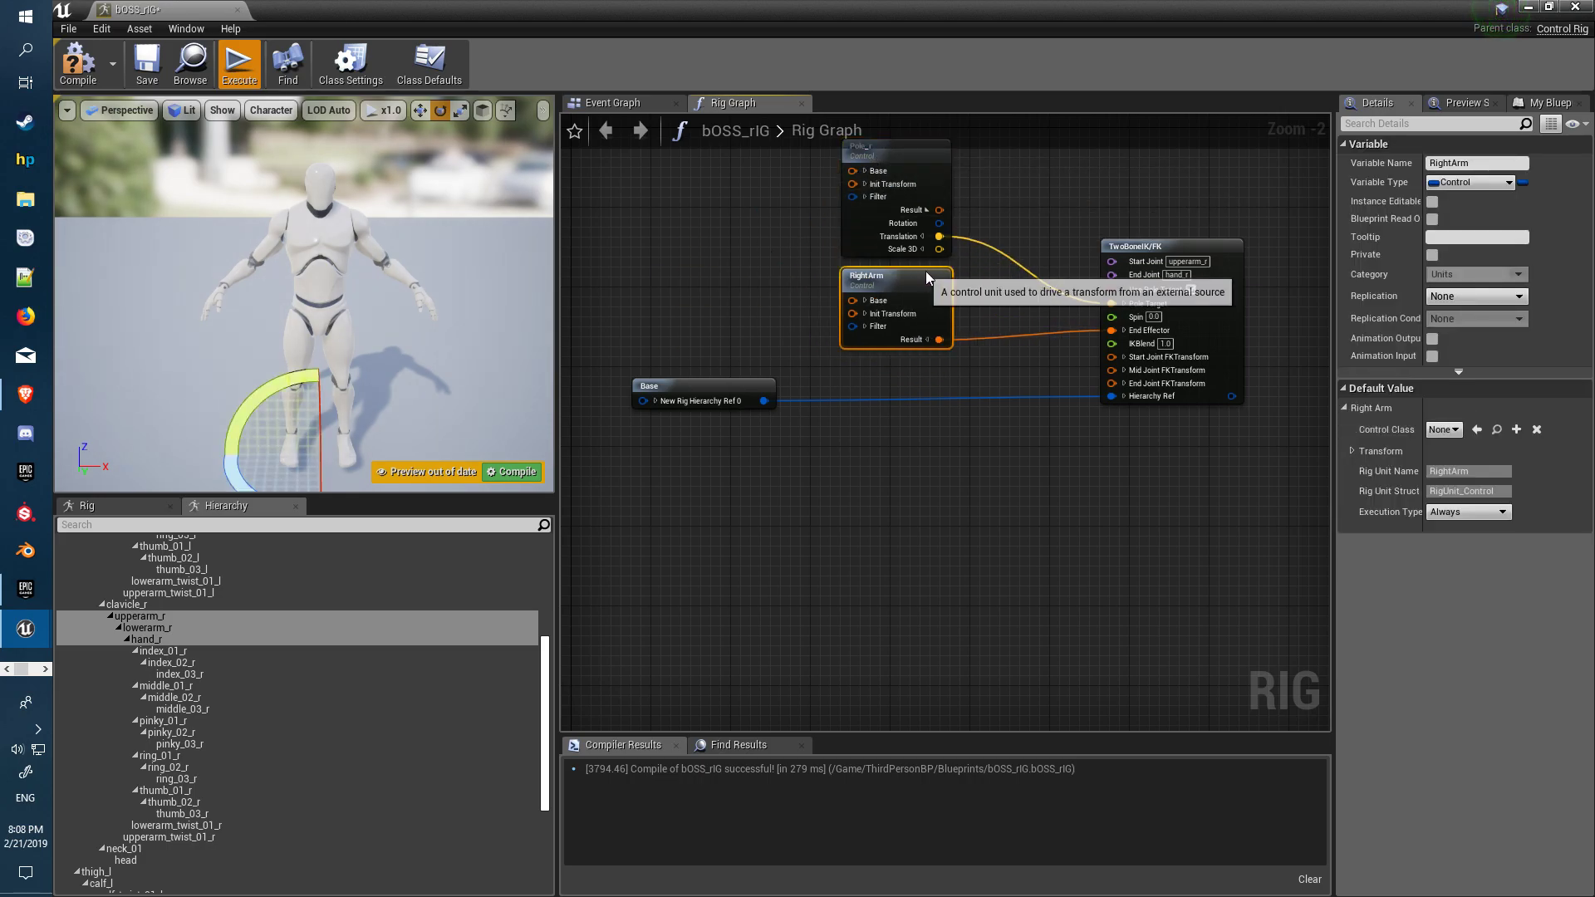
# Step: Add a Get Joint Transform node to the left of the two controls and set its Type to Current
pyautogui.moveTo(842, 277); pyautogui.dragTo(1066, 304, button='right')
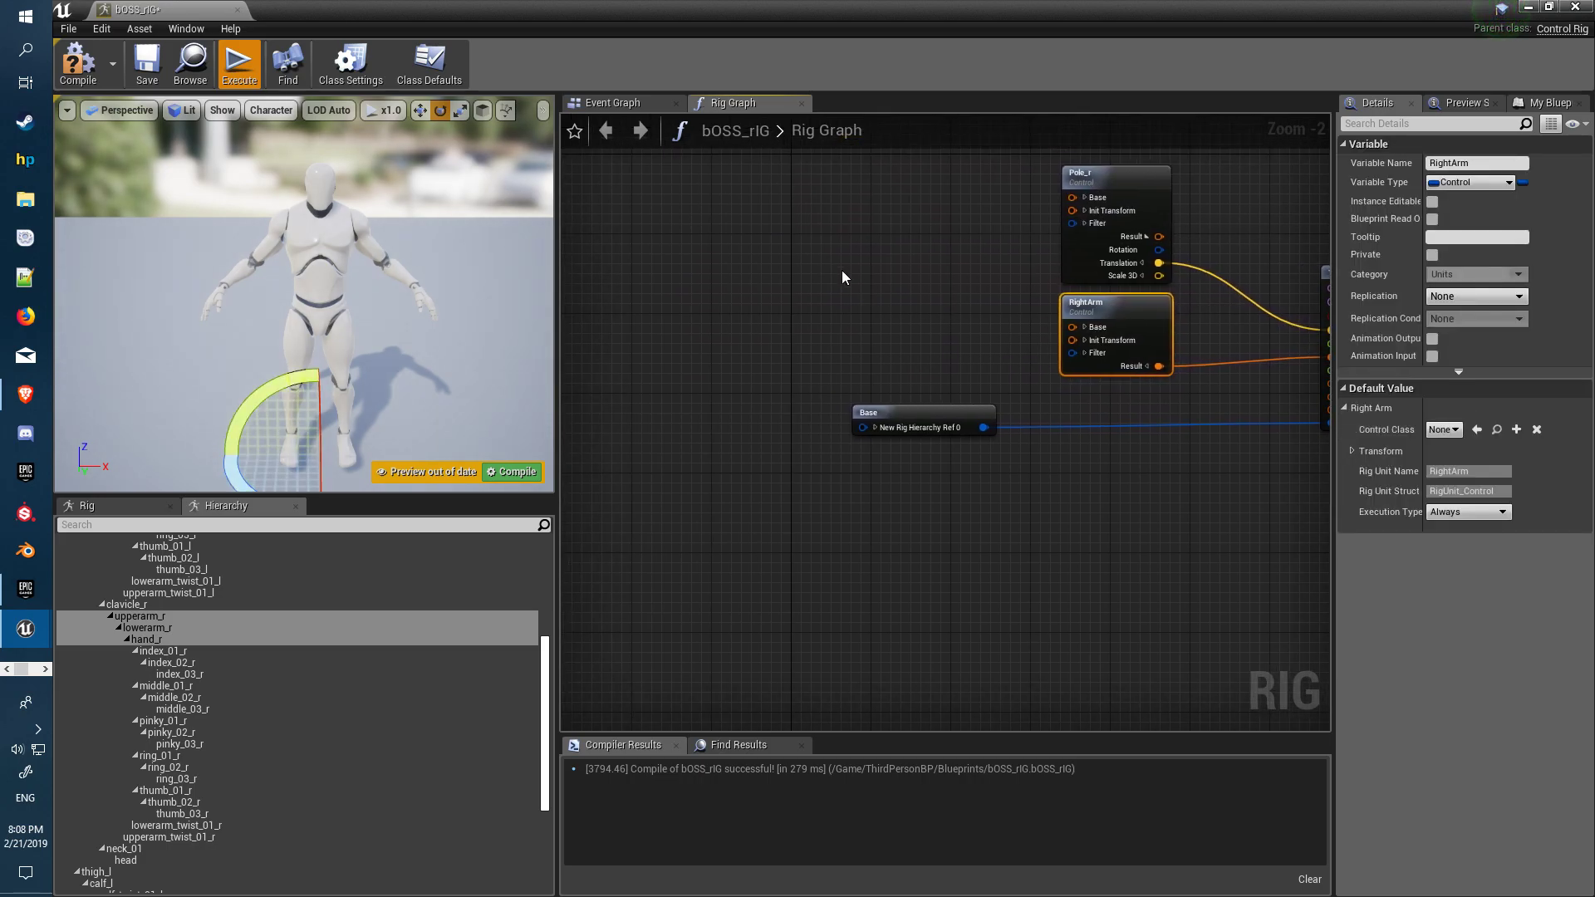
pyautogui.rightClick(844, 269)
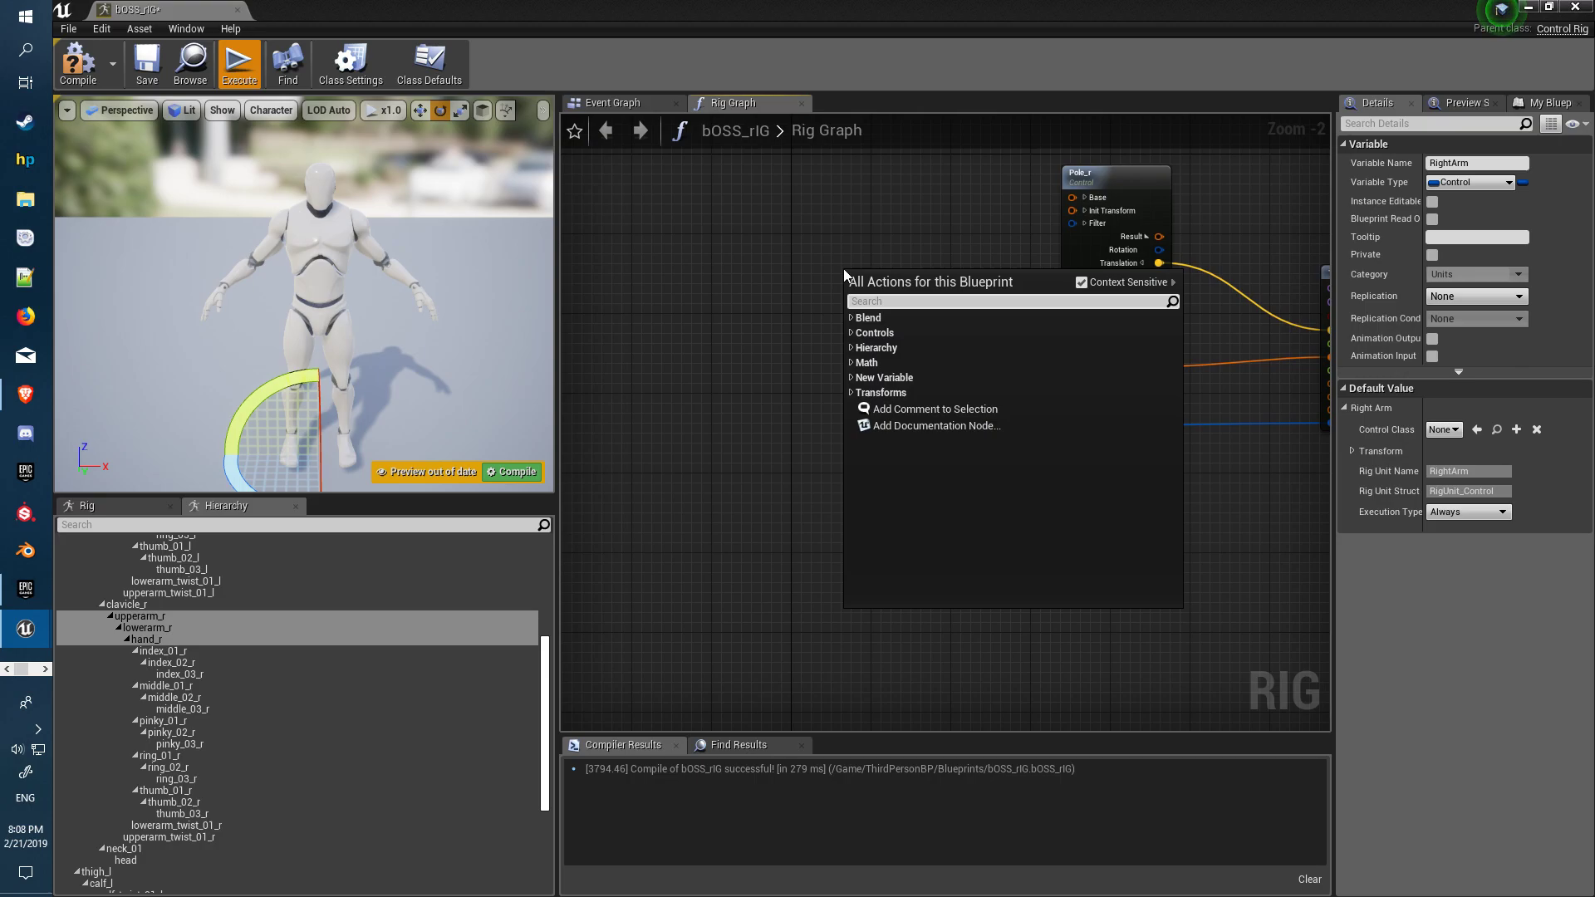
pyautogui.click(853, 394)
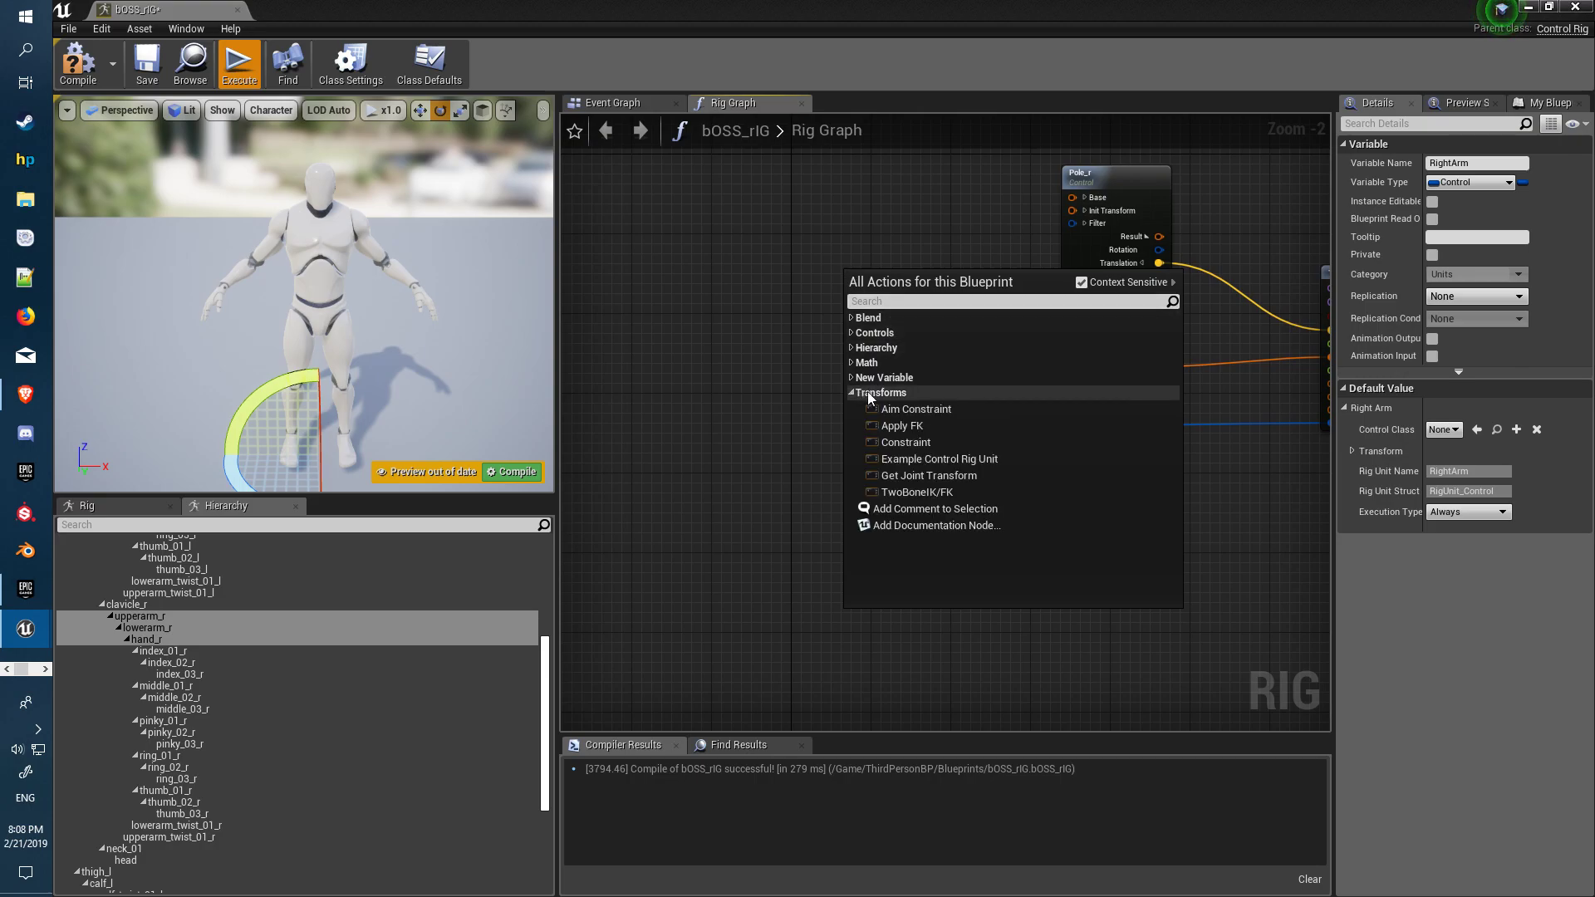
pyautogui.click(938, 476)
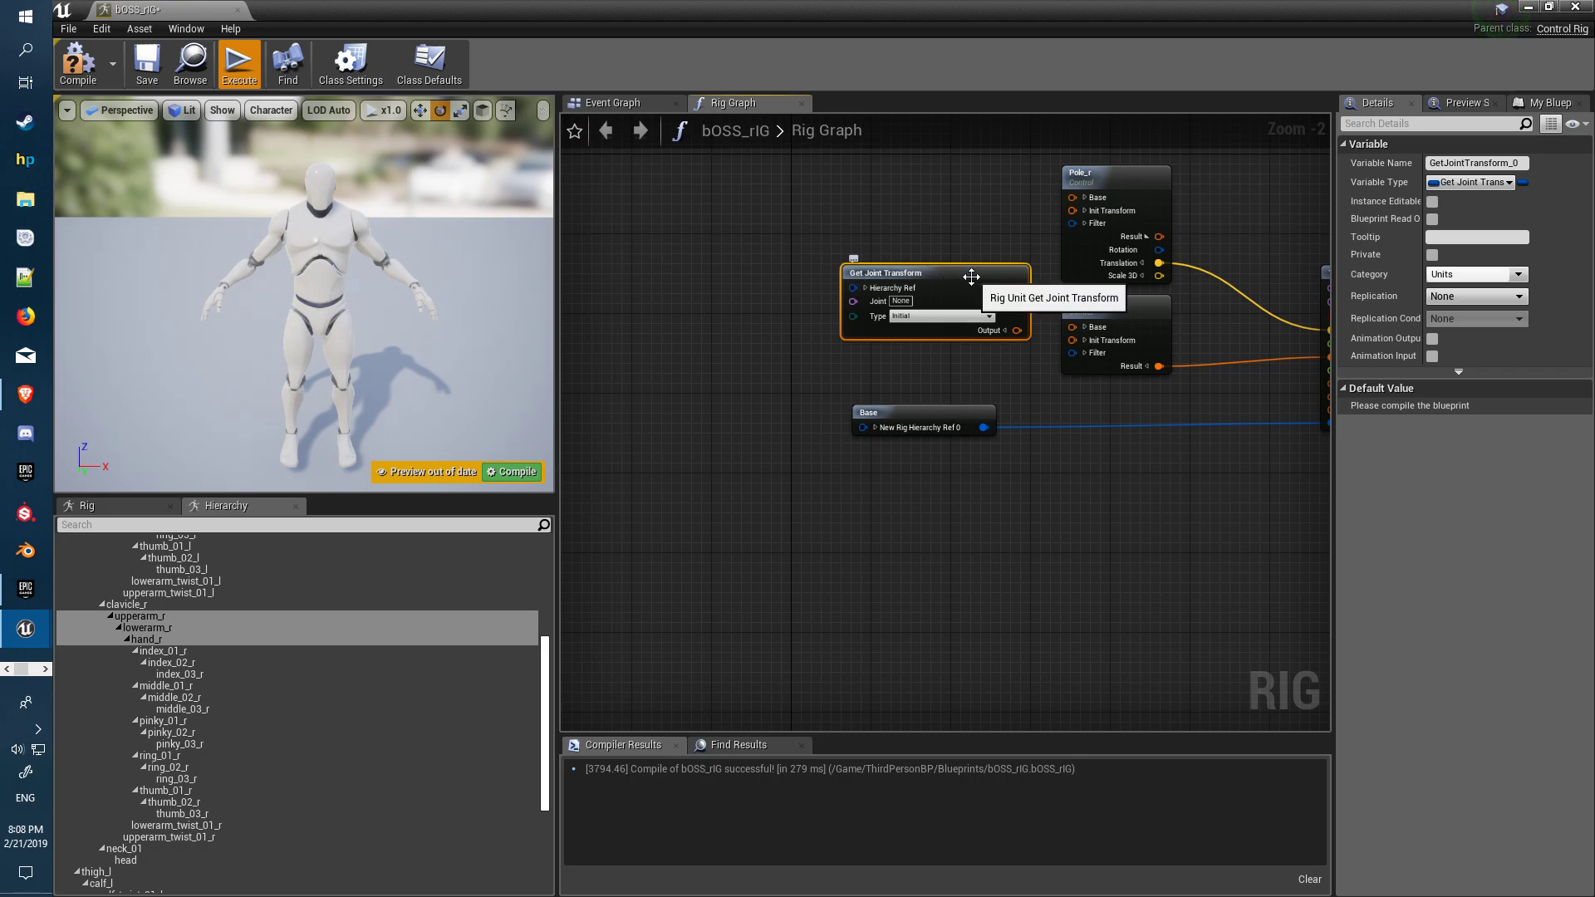
pyautogui.moveTo(967, 284); pyautogui.dragTo(937, 264)
pyautogui.click(923, 296)
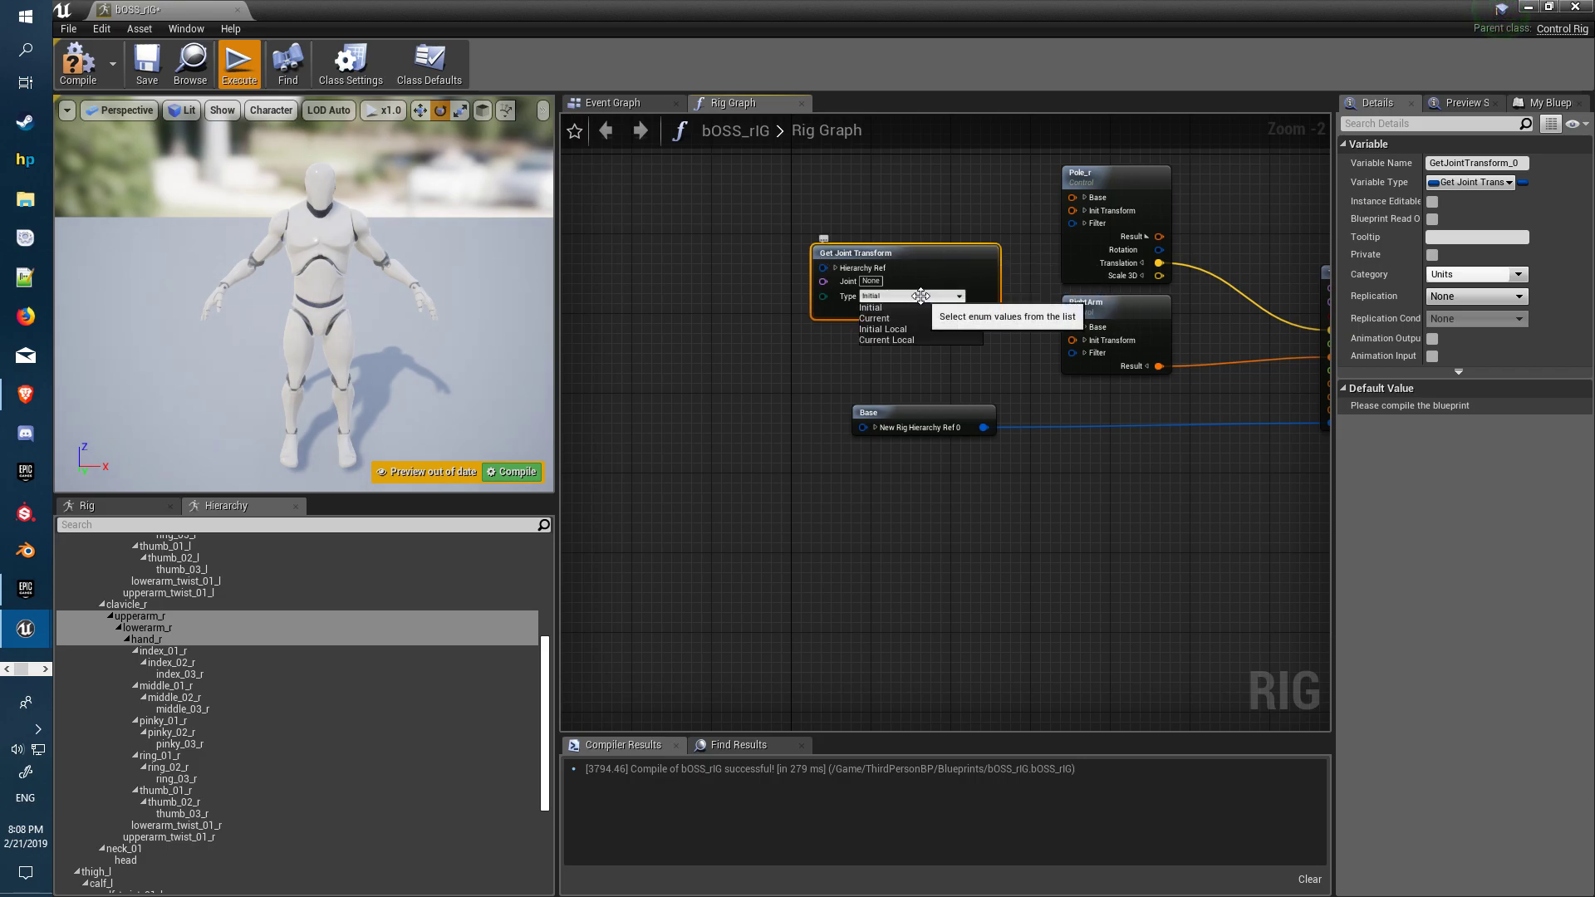
pyautogui.click(897, 320)
# Step: Connect Base to the Get Joint Transform node's Hierarchy Ref and its Output to the Init Transform of both Pole_r and RightArm
pyautogui.moveTo(923, 410); pyautogui.dragTo(823, 267)
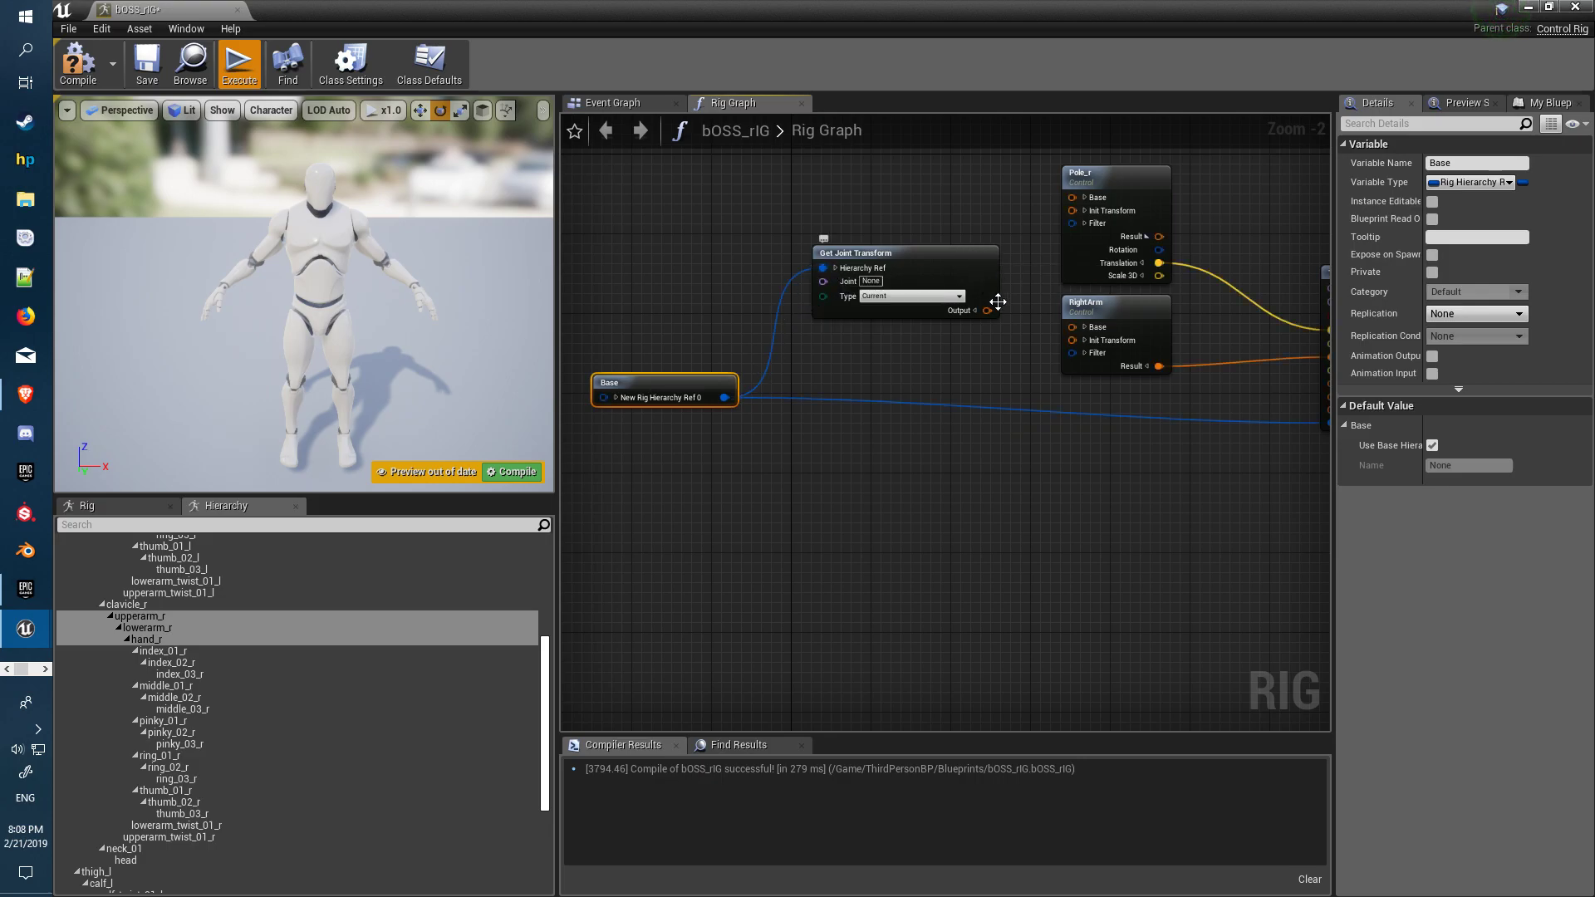
pyautogui.moveTo(986, 310); pyautogui.dragTo(1074, 209)
pyautogui.moveTo(987, 311); pyautogui.dragTo(1073, 340)
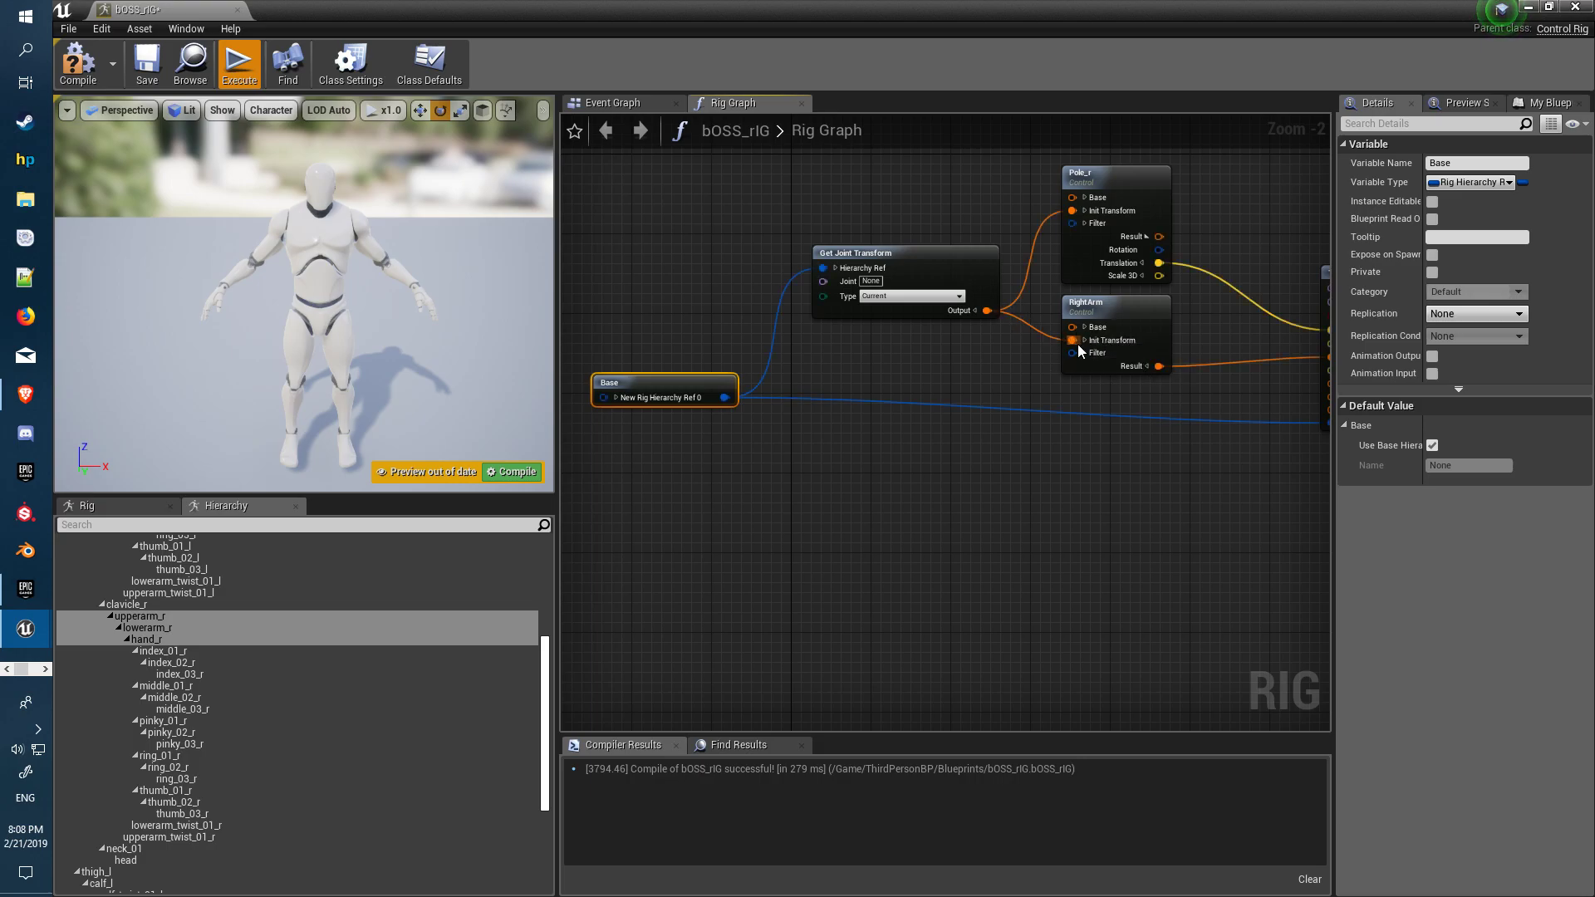
# Step: Compile and save the rig blueprint, and shift the Base node slightly down and to the right
pyautogui.click(73, 65)
pyautogui.click(147, 63)
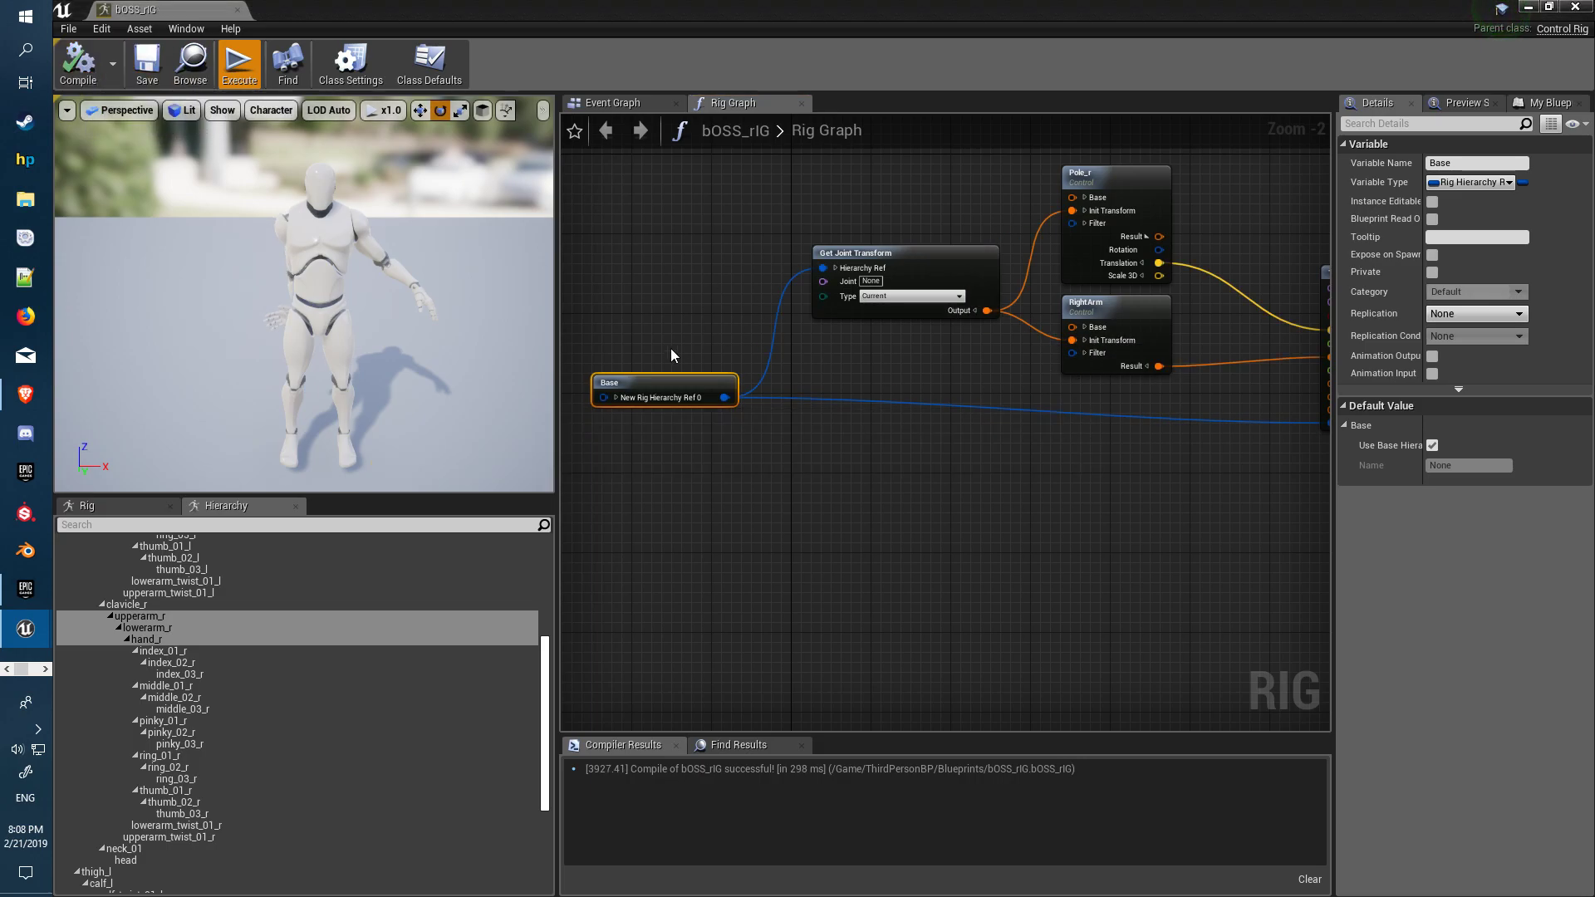
pyautogui.moveTo(691, 376); pyautogui.dragTo(711, 396)
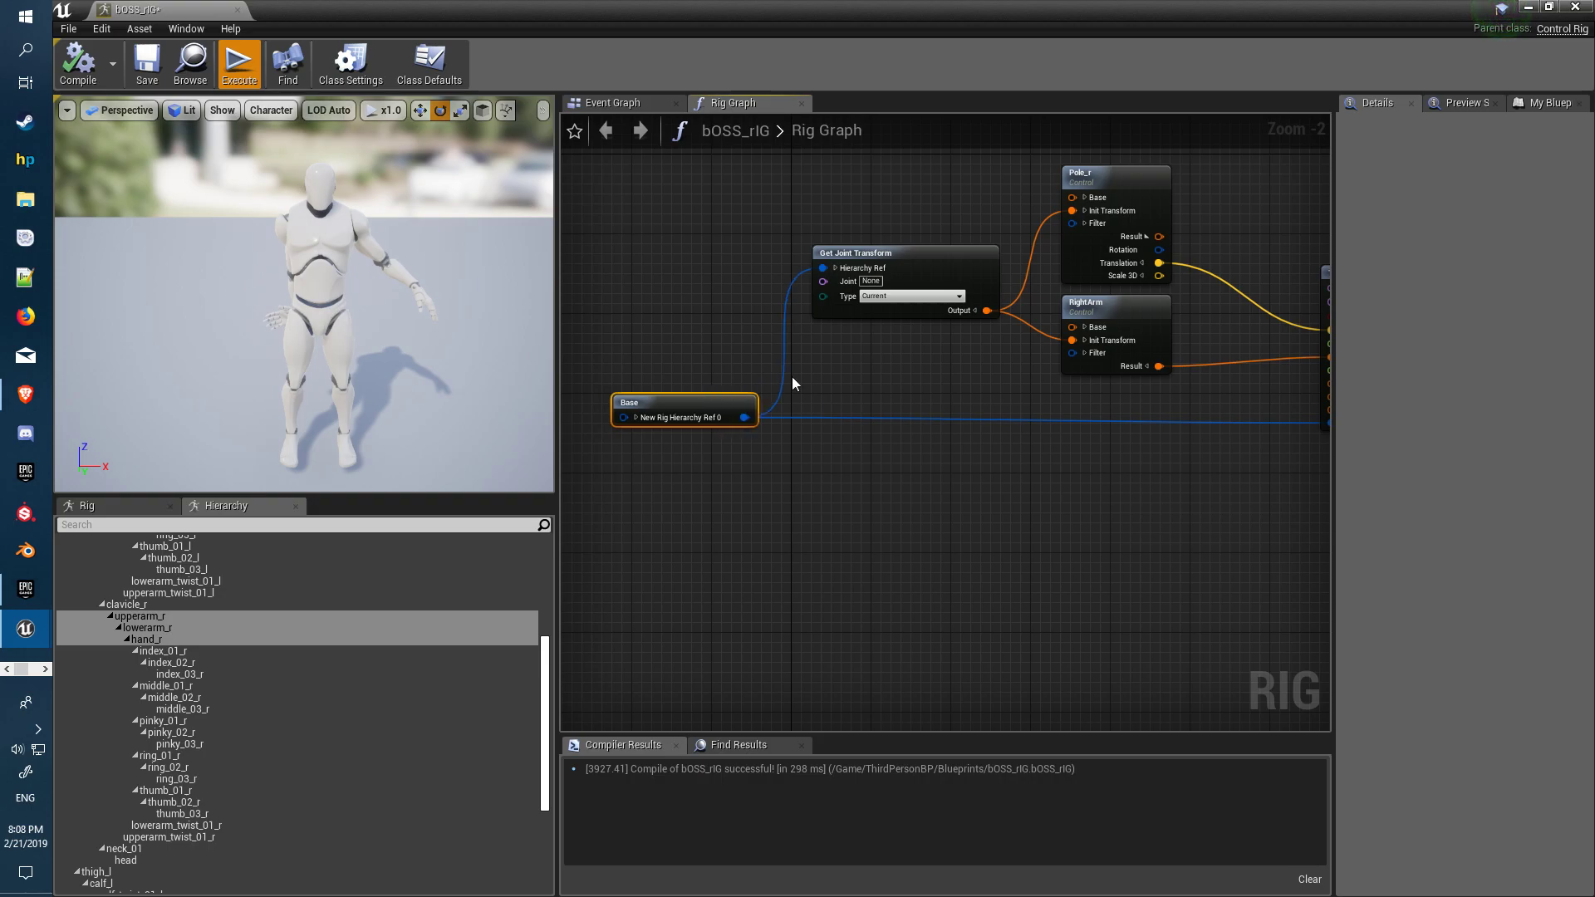
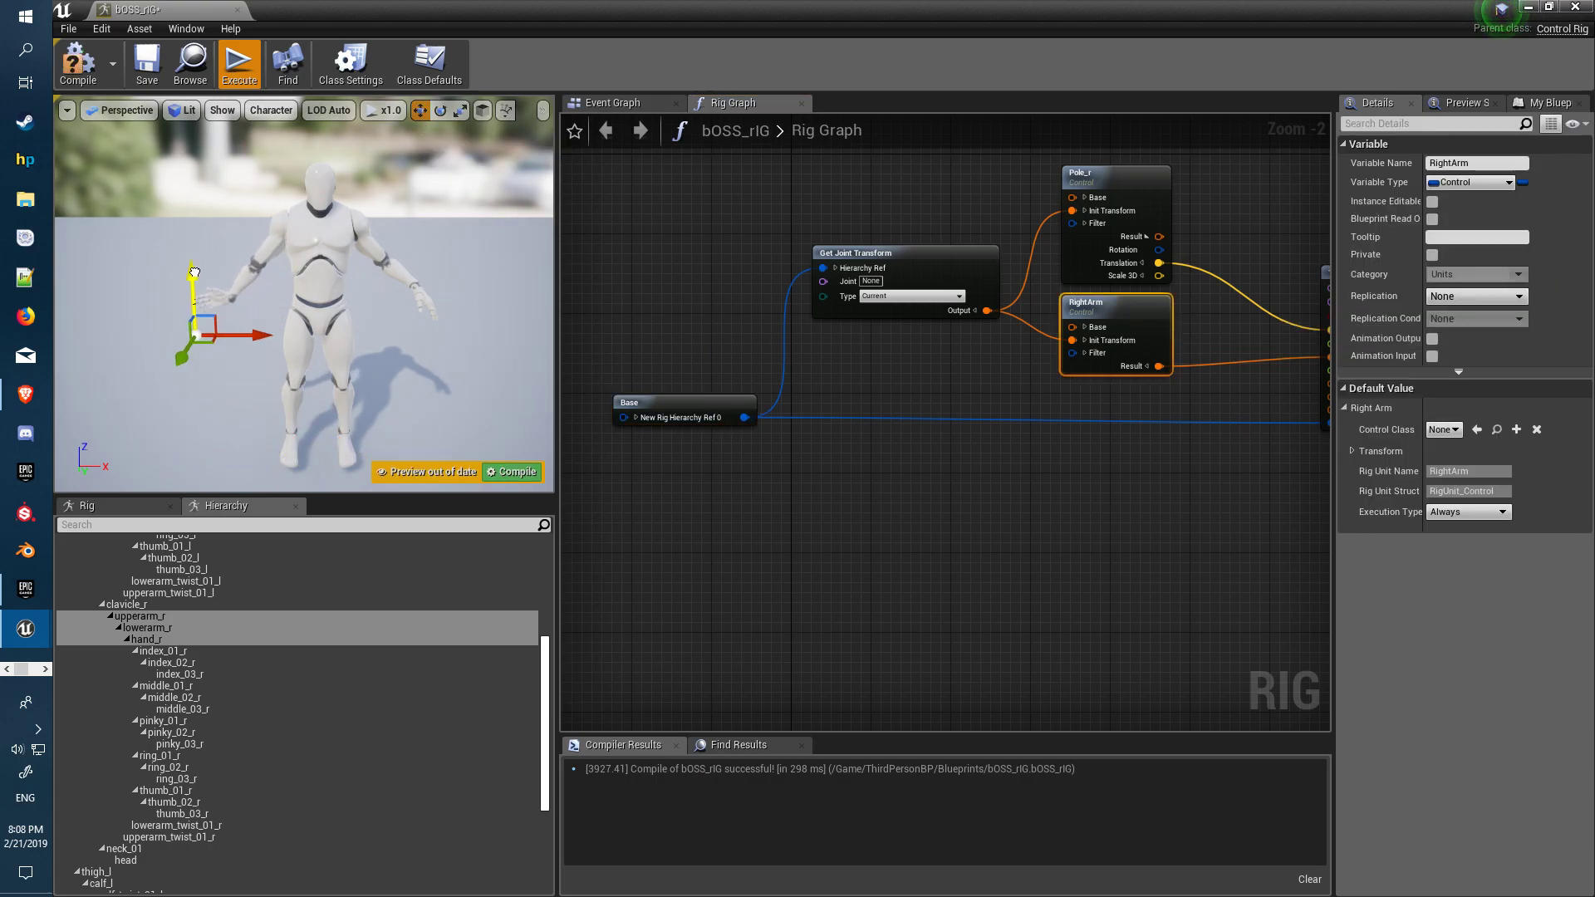
# Step: Test the right arm in the preview by moving the RightArm control up and repositioning the Pole_r control behind the body
pyautogui.moveTo(257, 272); pyautogui.dragTo(286, 268)
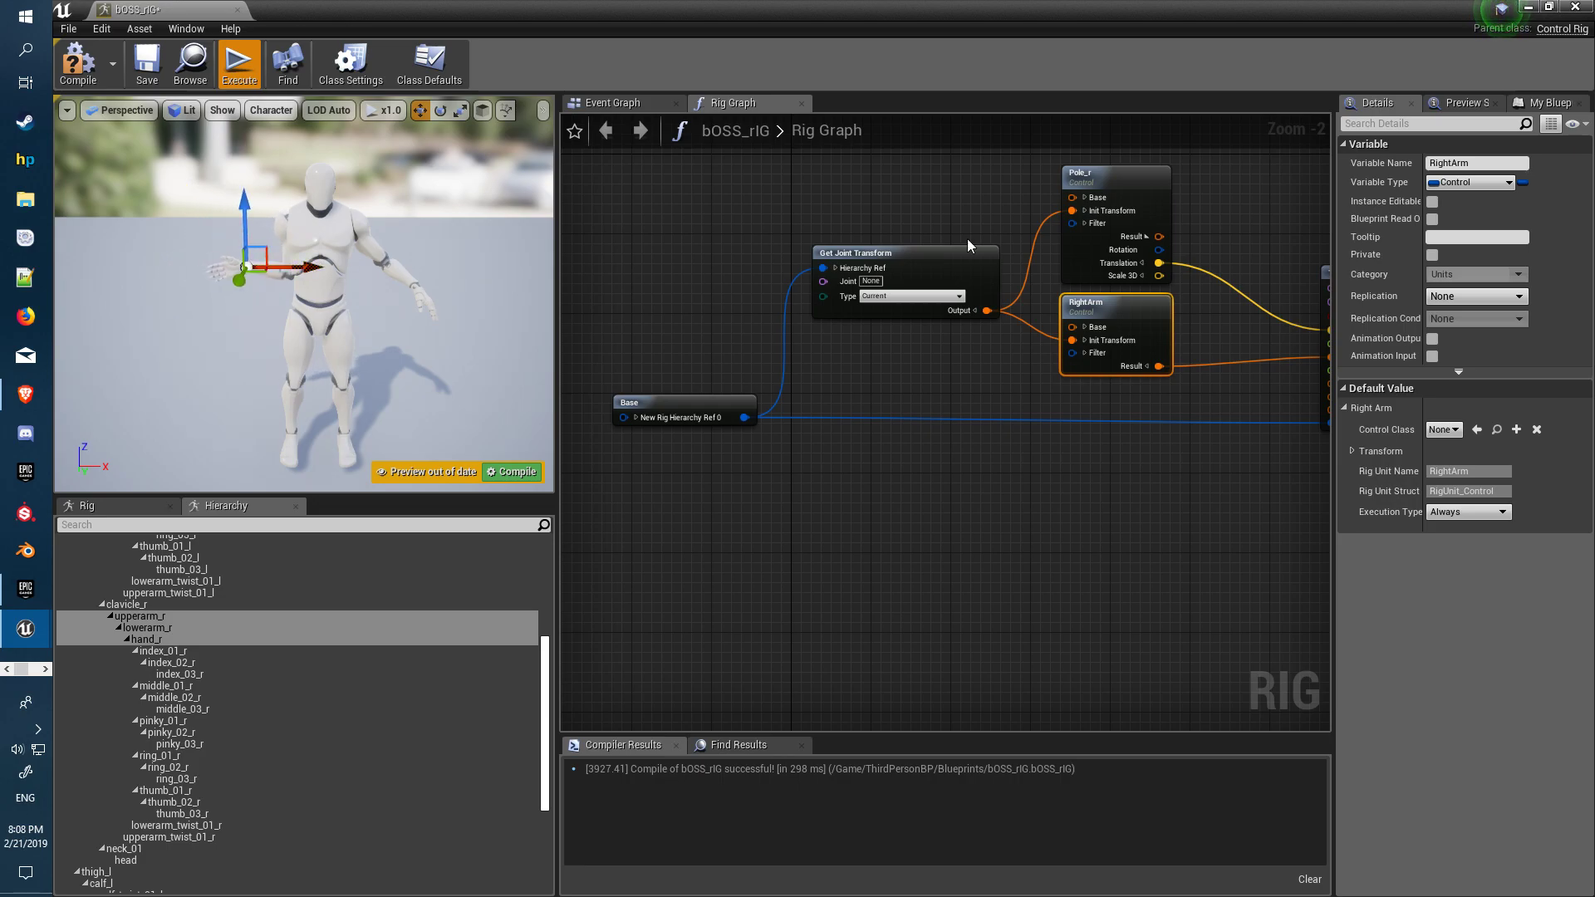
pyautogui.click(1115, 181)
pyautogui.moveTo(321, 414); pyautogui.dragTo(306, 231)
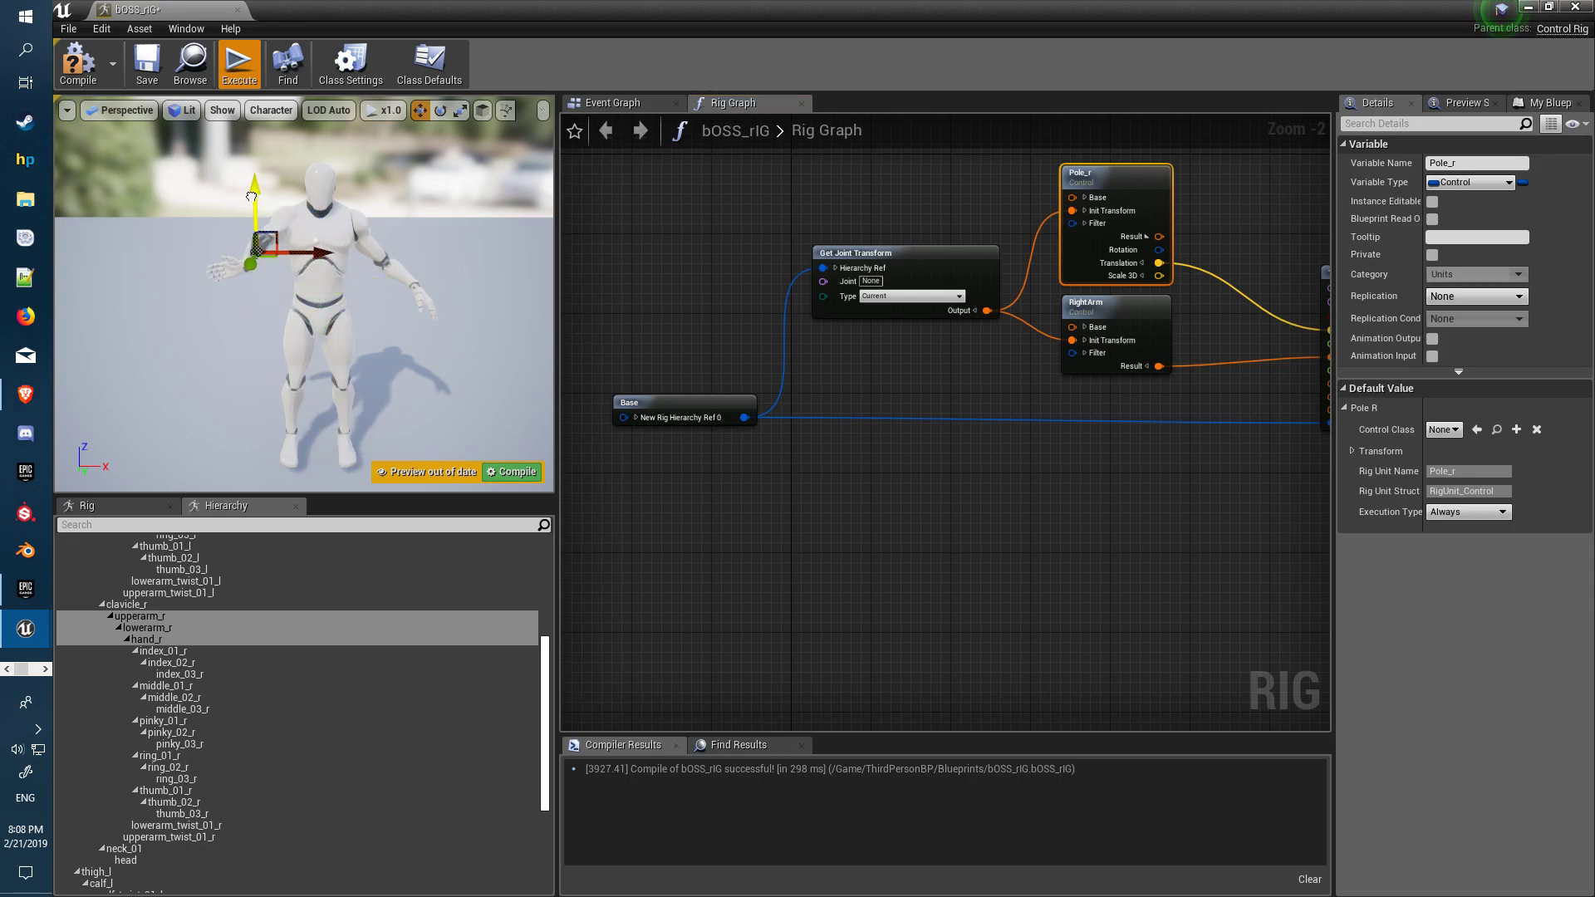
pyautogui.moveTo(337, 313)
pyautogui.mouseDown(button='right')
pyautogui.moveTo(250, 314)
pyautogui.moveTo(330, 285)
pyautogui.mouseUp(button='right')
pyautogui.moveTo(402, 316); pyautogui.dragTo(383, 318)
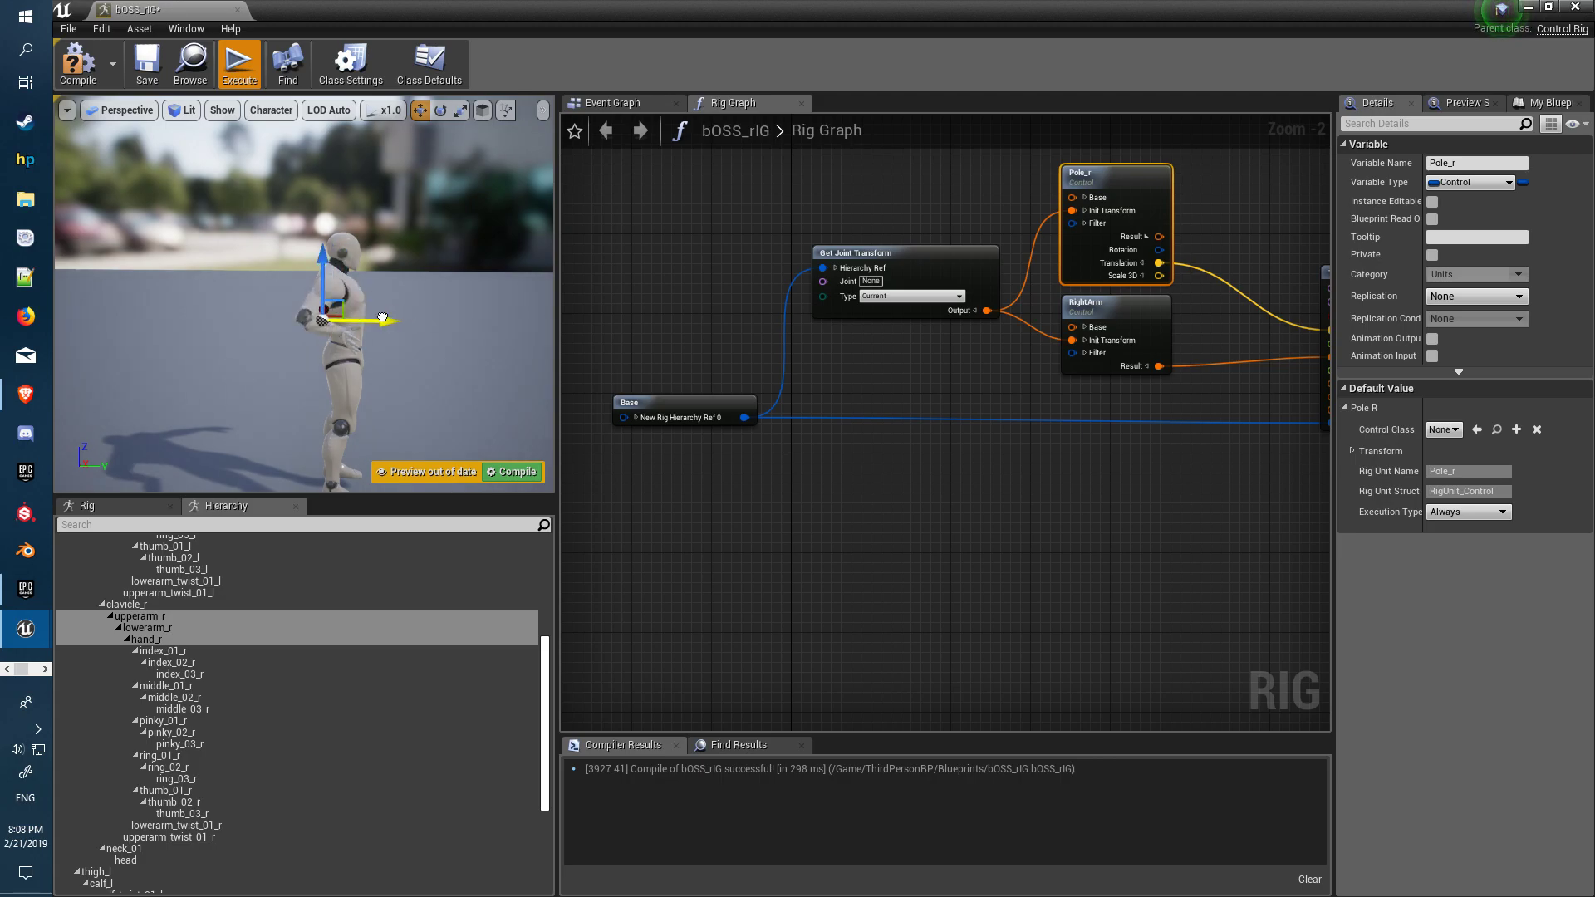
pyautogui.moveTo(275, 264)
pyautogui.mouseDown()
pyautogui.moveTo(276, 233)
pyautogui.moveTo(274, 288)
pyautogui.moveTo(271, 261)
pyautogui.mouseUp()
# Step: Compile and save the rig blueprint, and dock its editor beside the ThirdPersonExampleMap level editor
pyautogui.click(78, 63)
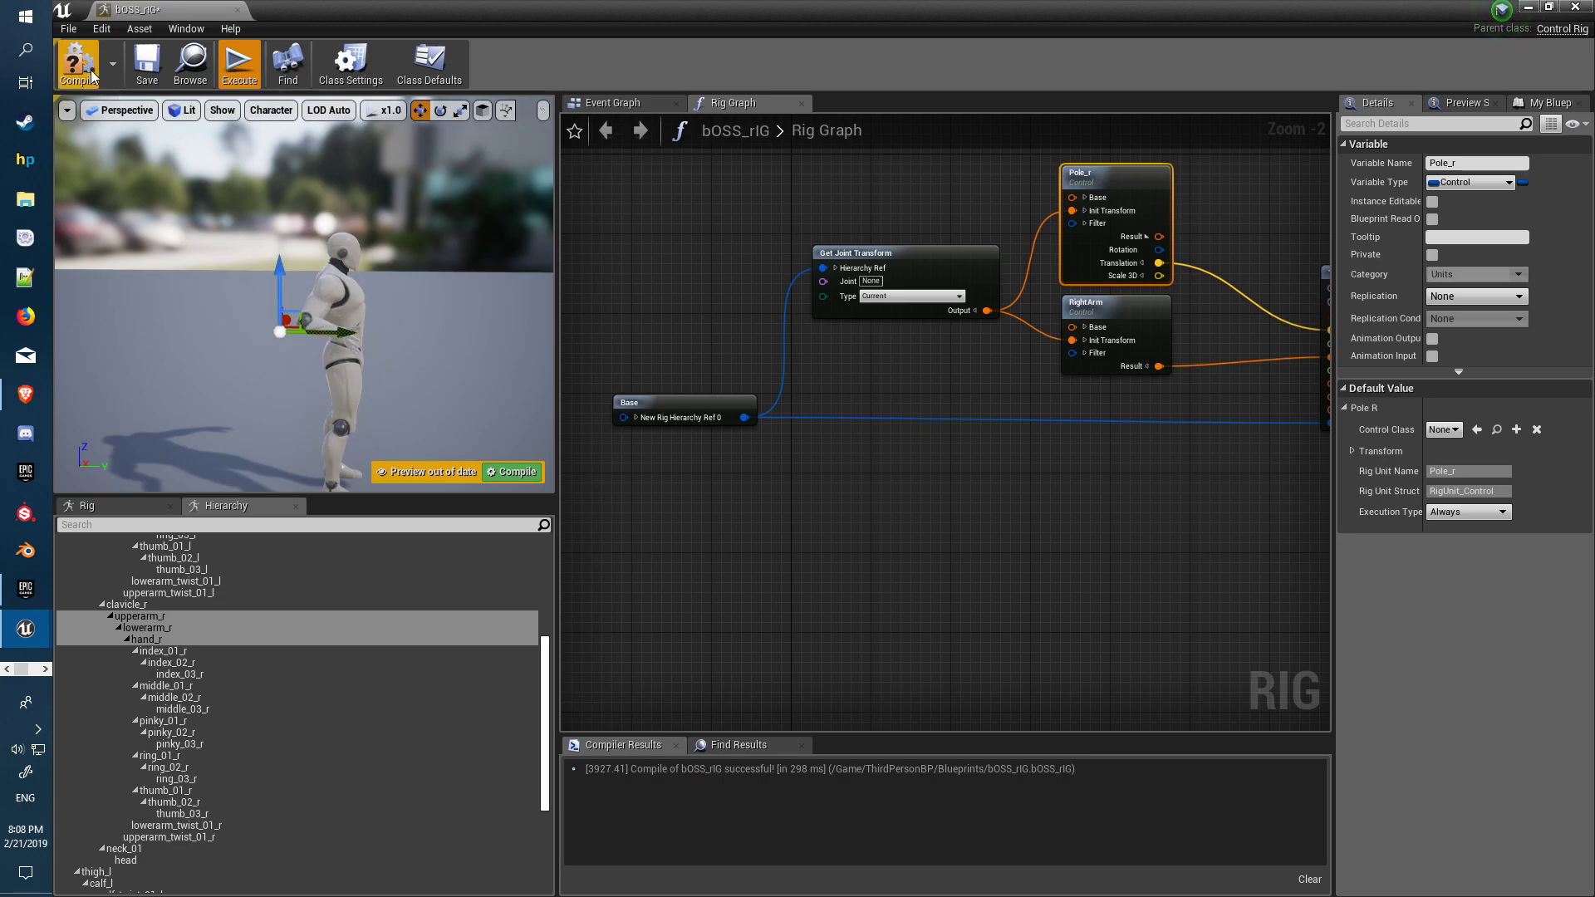
pyautogui.click(147, 62)
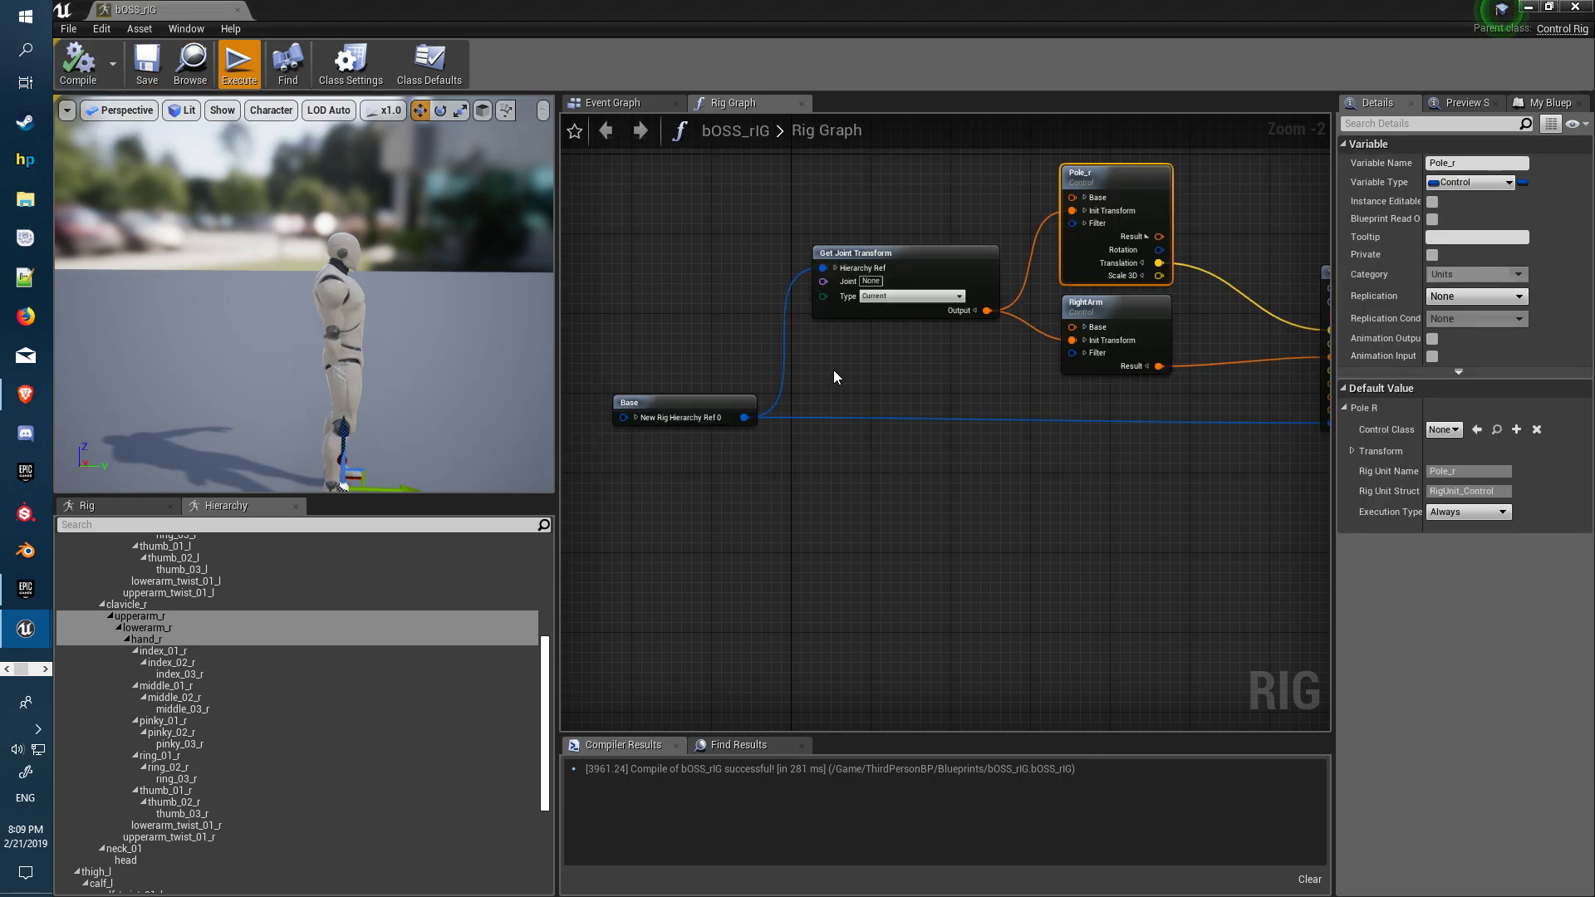
pyautogui.moveTo(158, 10); pyautogui.dragTo(310, 12)
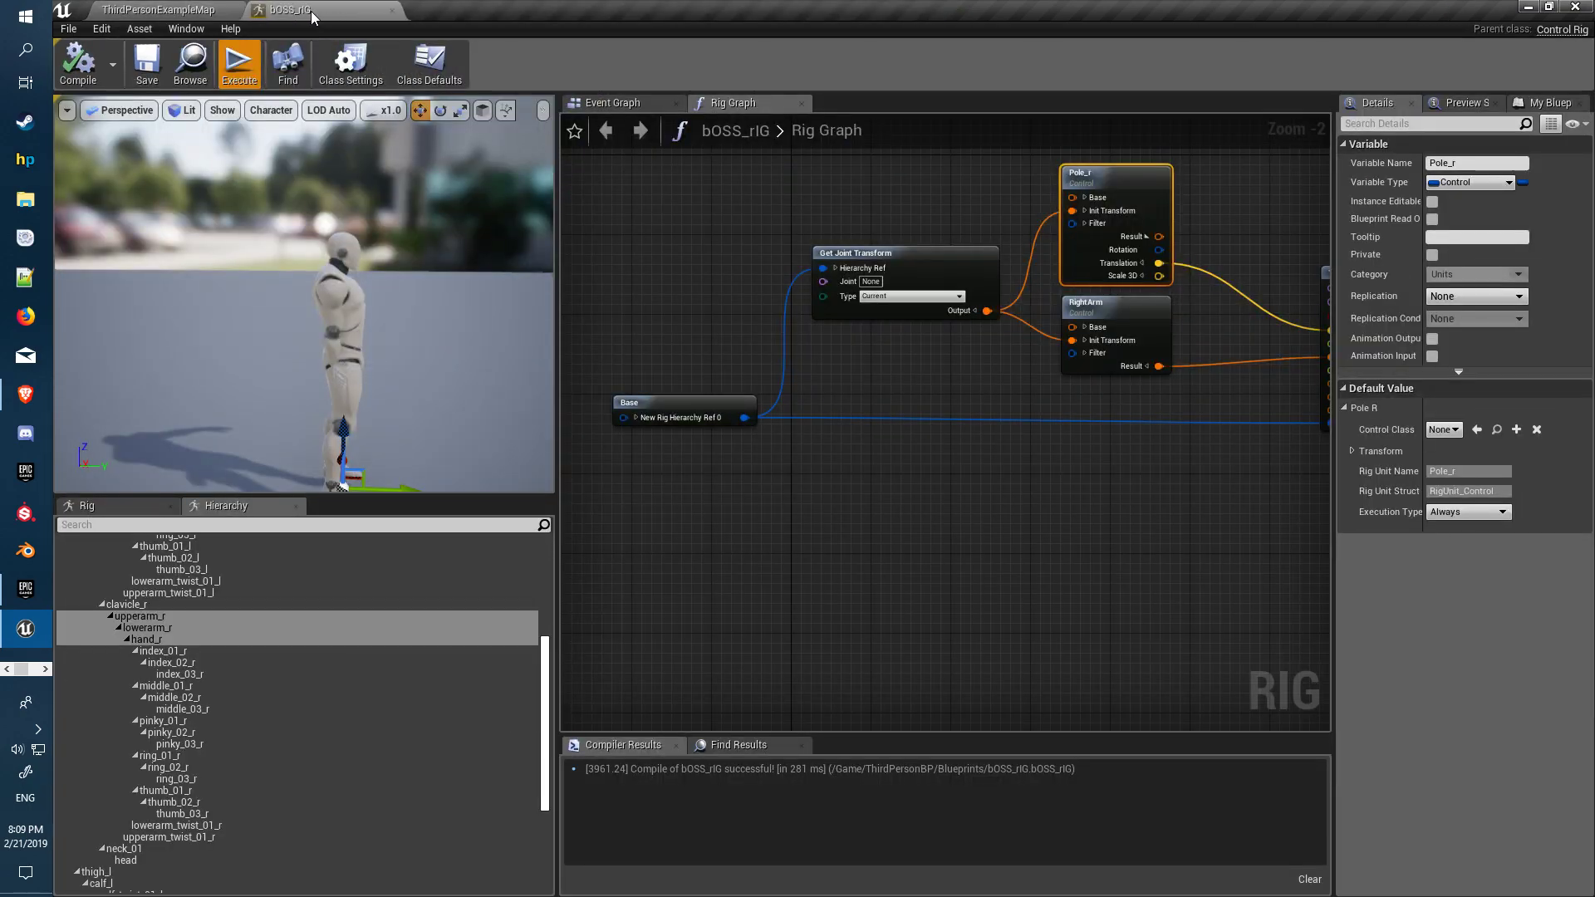
# Step: Create a ControlRig Sequence asset with the default name in the level project's ThirdPersonBP Blueprints folder
pyautogui.click(203, 12)
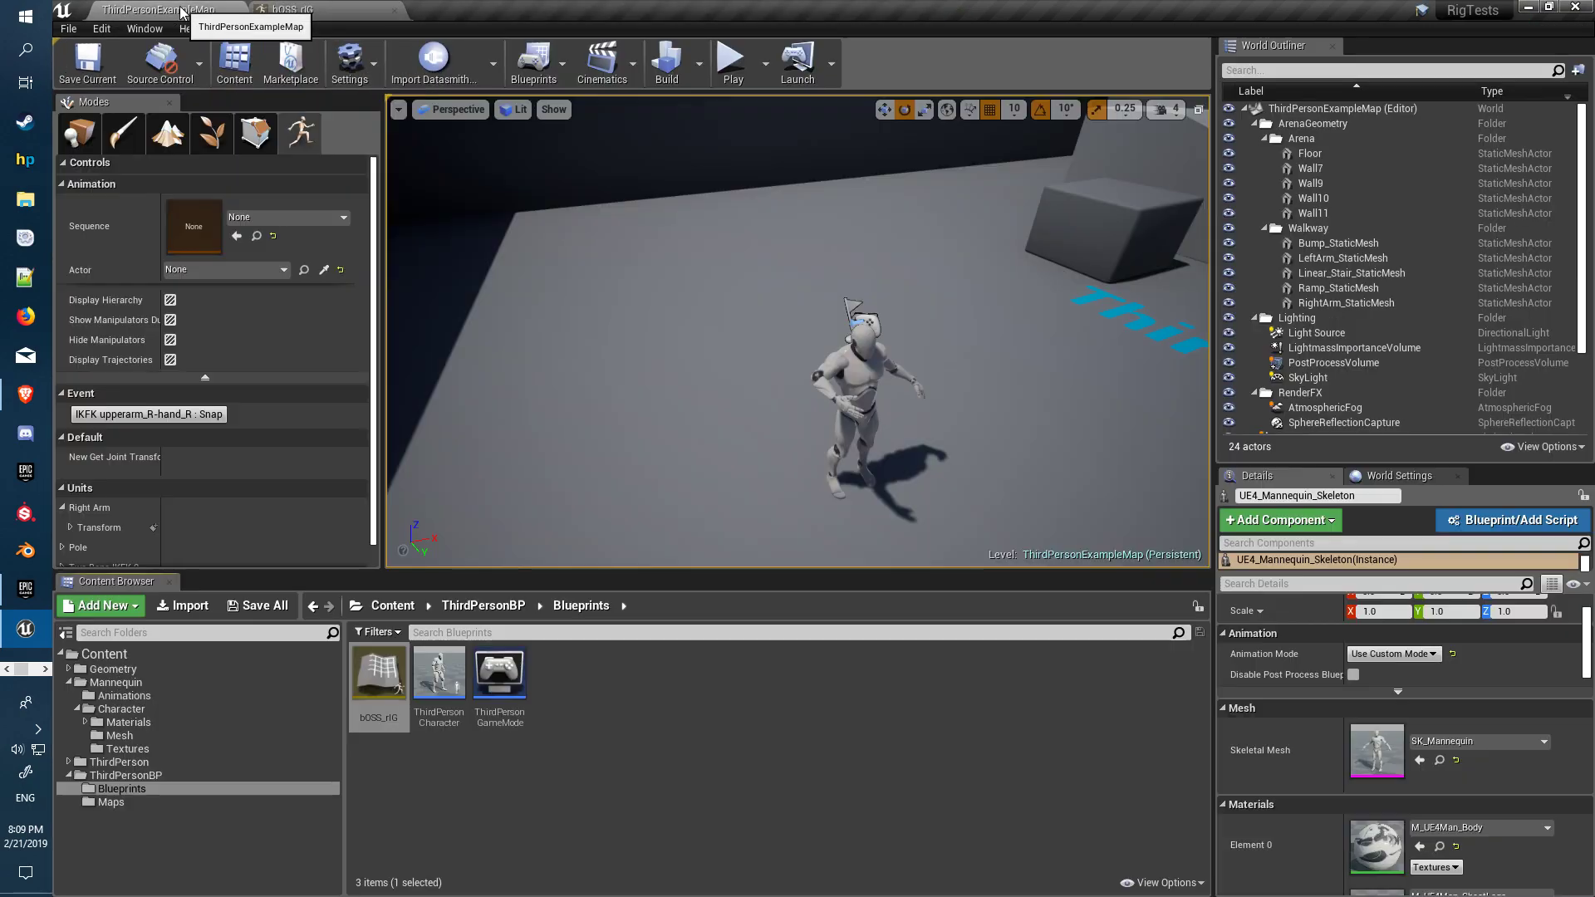
pyautogui.click(370, 671)
pyautogui.rightClick(611, 704)
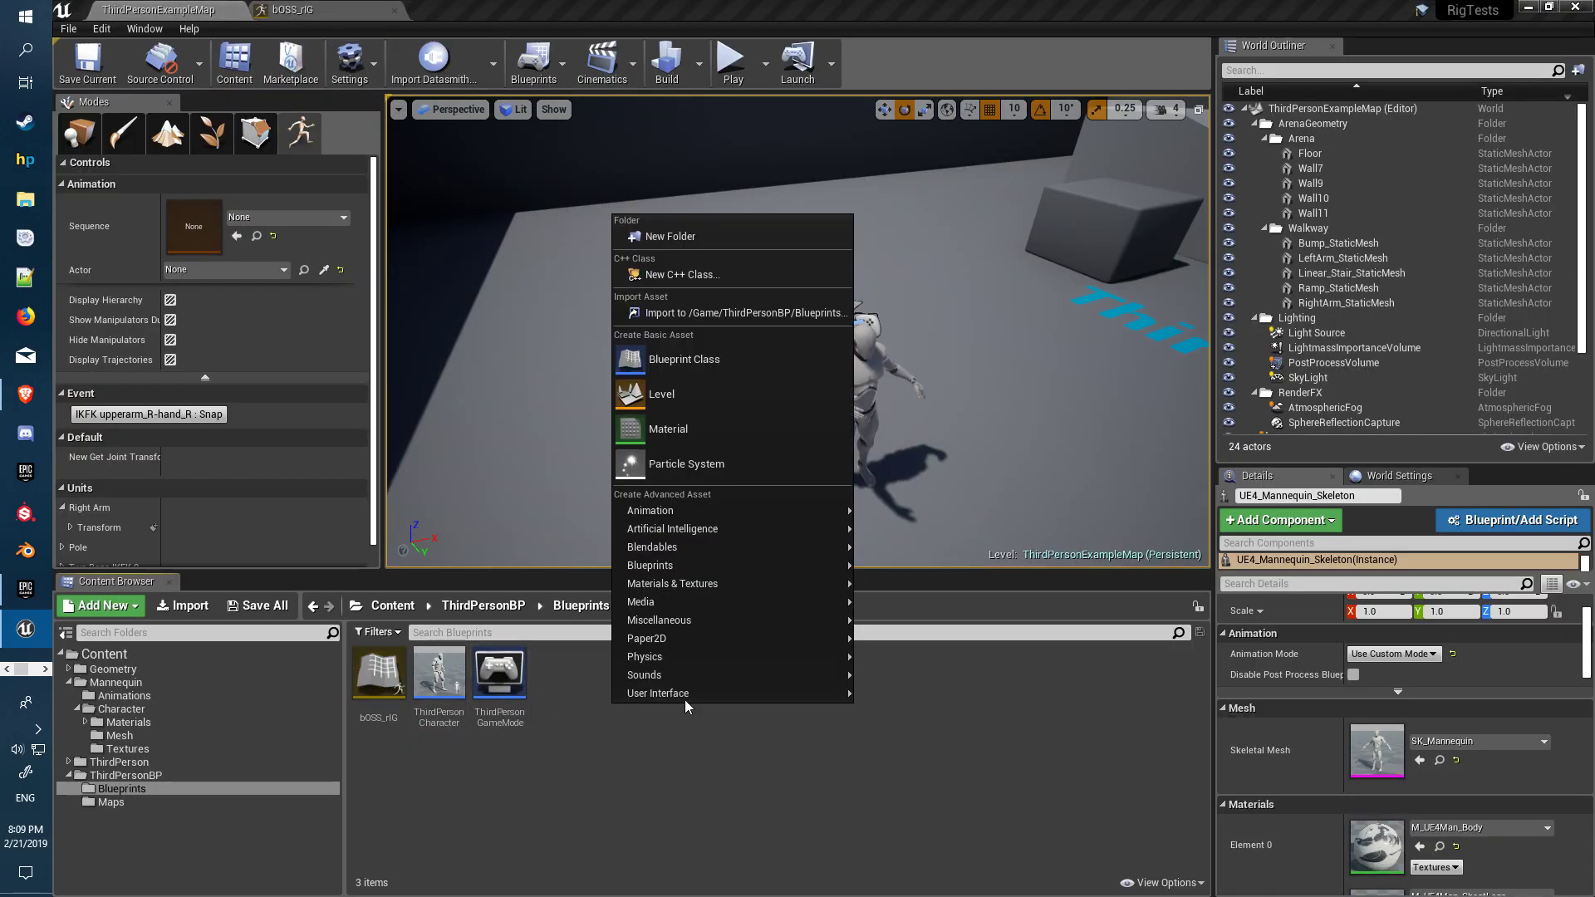
pyautogui.moveTo(720, 515)
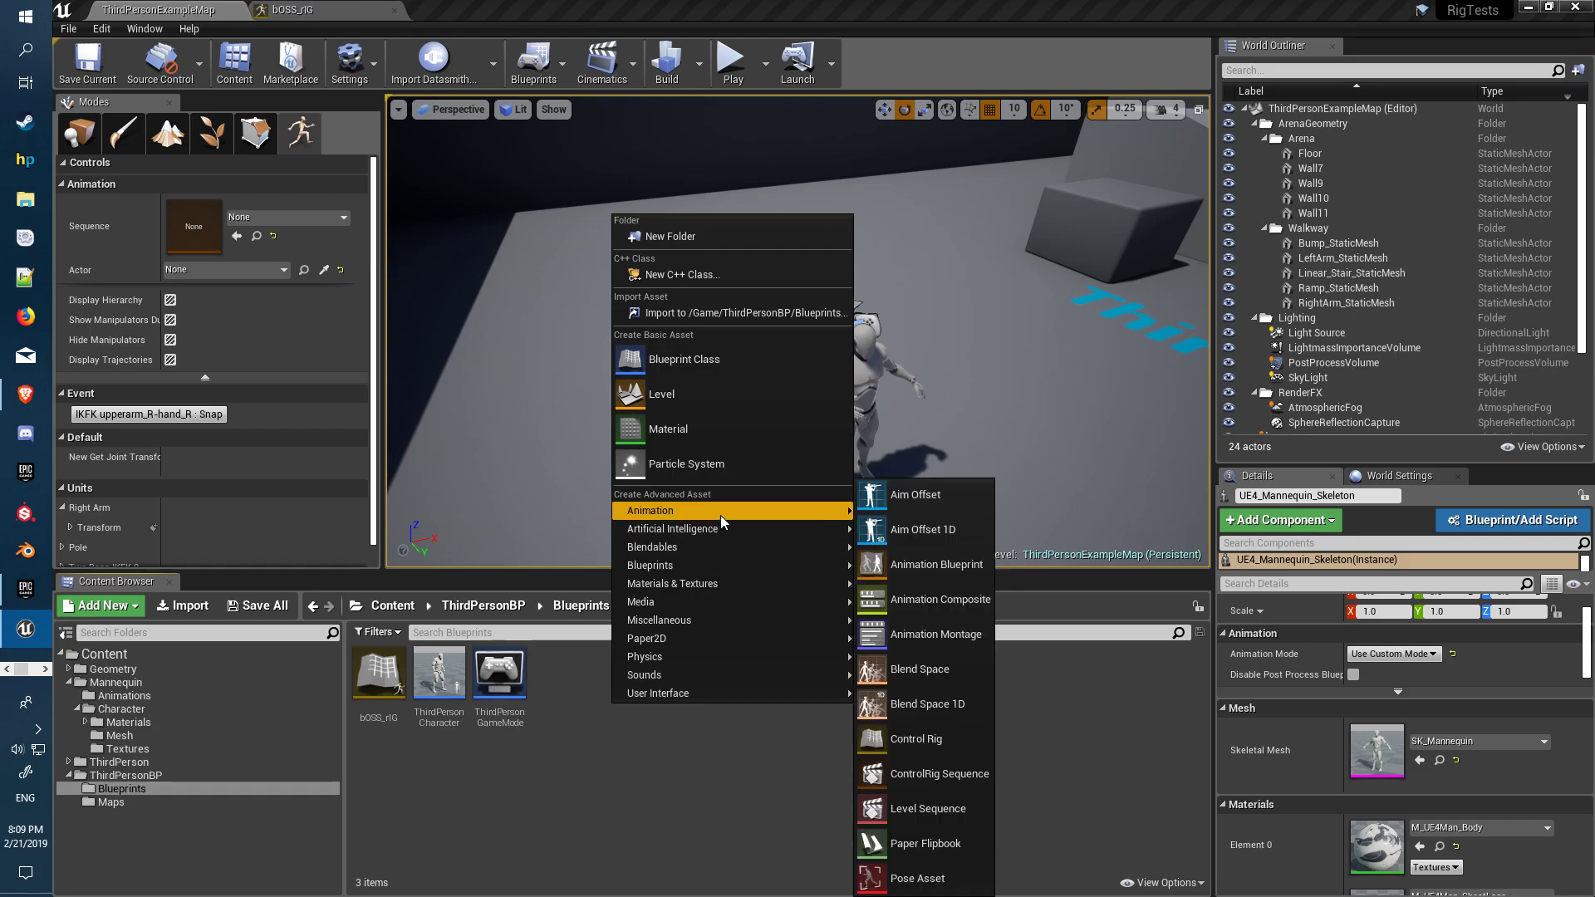
pyautogui.click(938, 775)
pyautogui.press('Return')
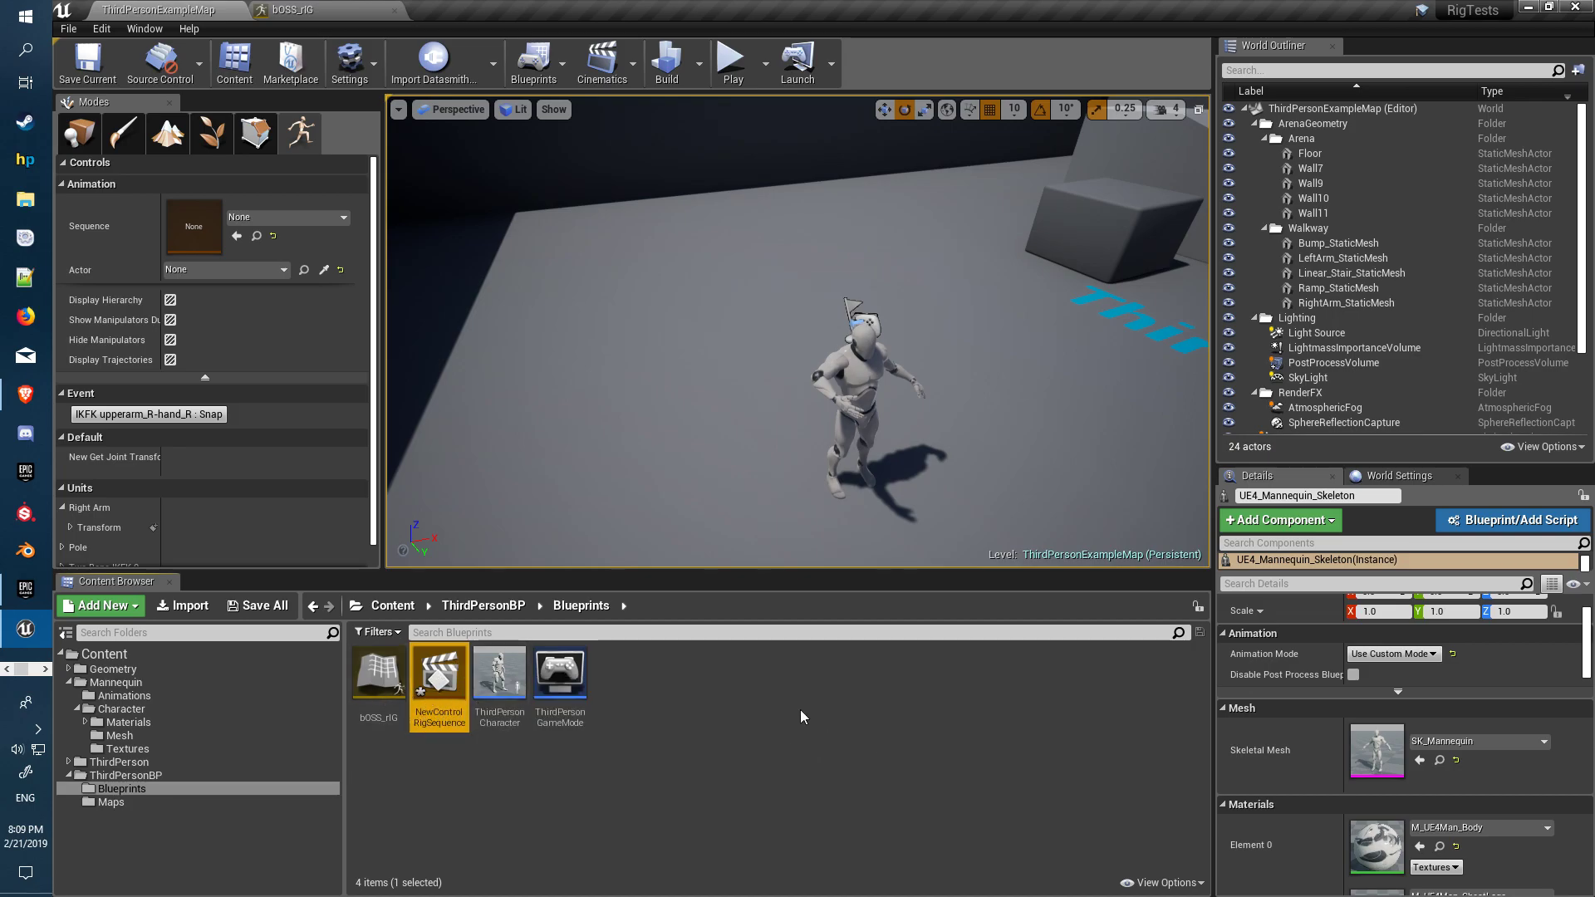
pyautogui.click(487, 736)
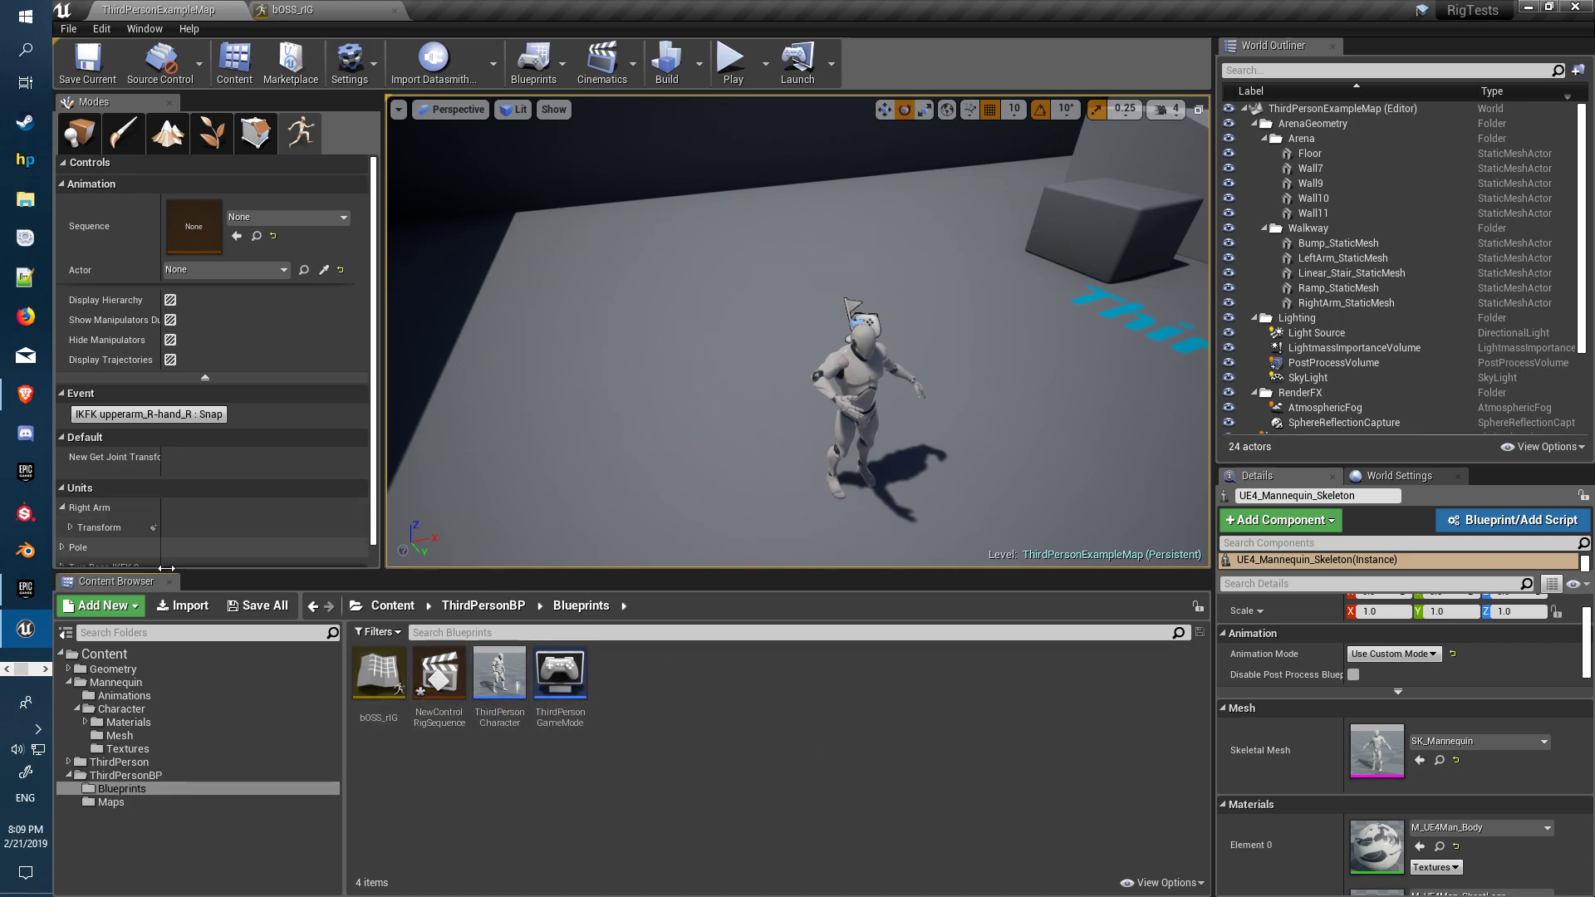
pyautogui.click(257, 615)
pyautogui.click(974, 612)
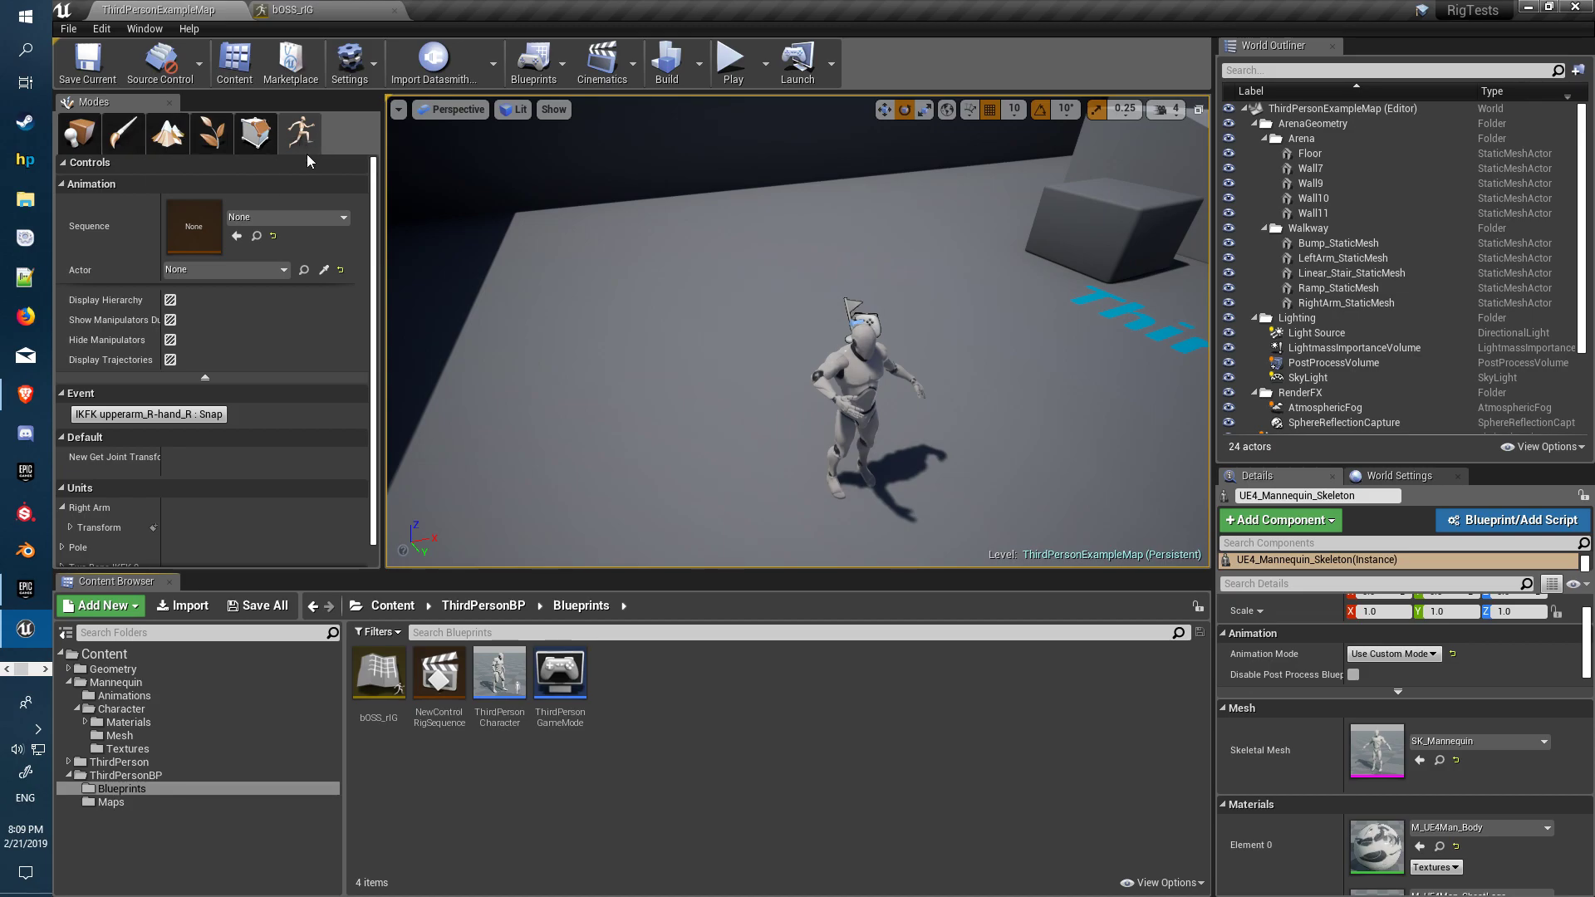
# Step: Try to assign NewControlRigSequence as the animation Sequence and check the Actor choices
pyautogui.click(312, 218)
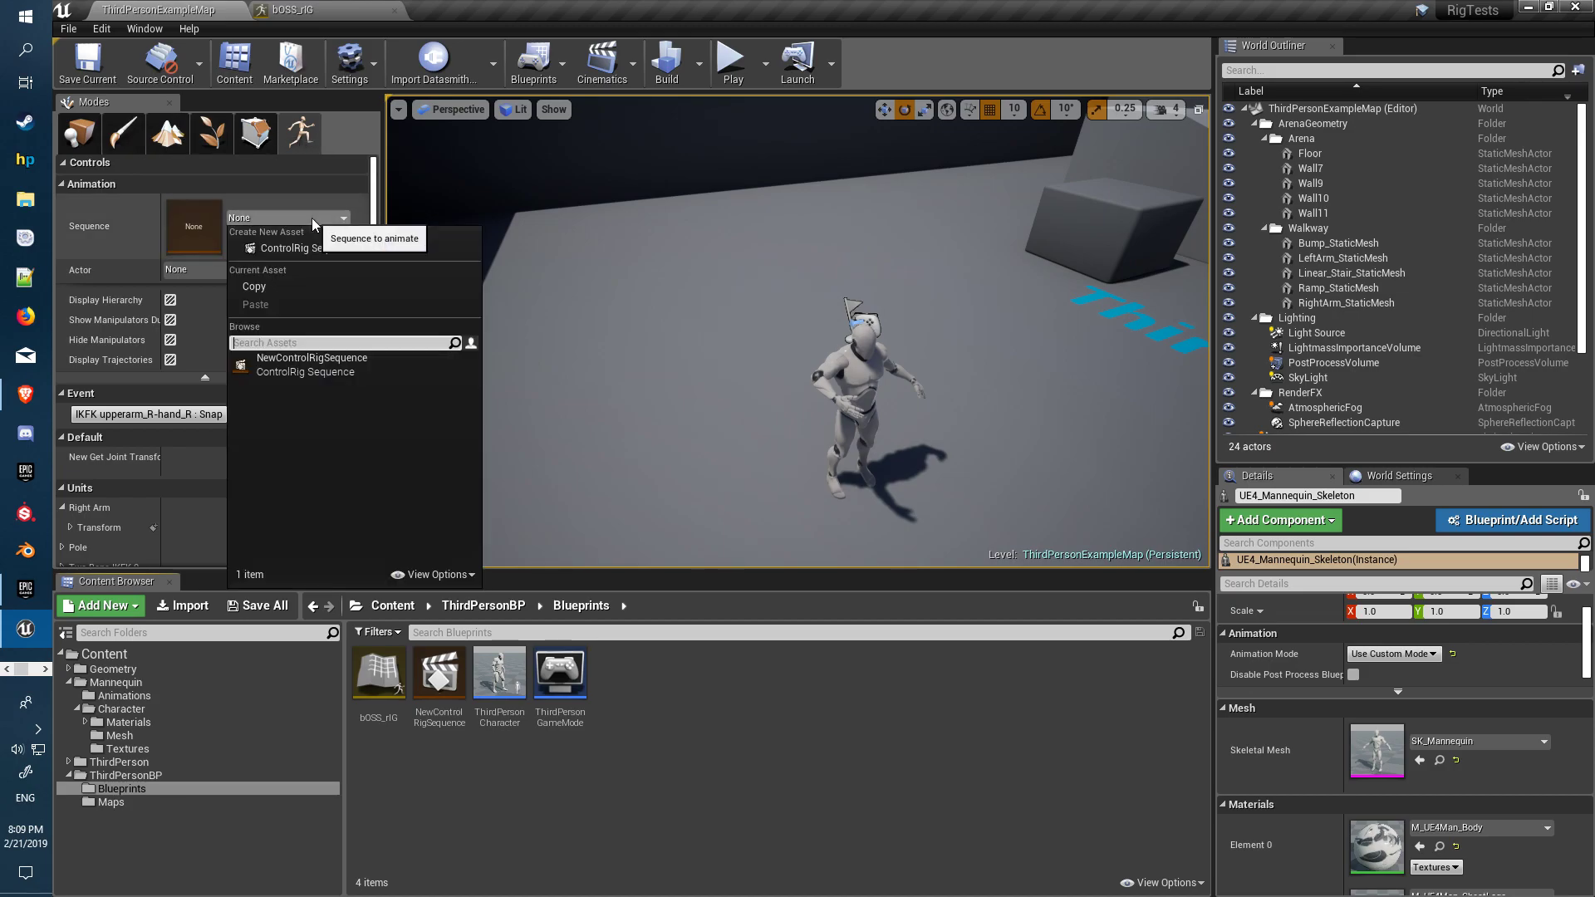
pyautogui.click(289, 366)
pyautogui.hotkey('ctrl', 's')
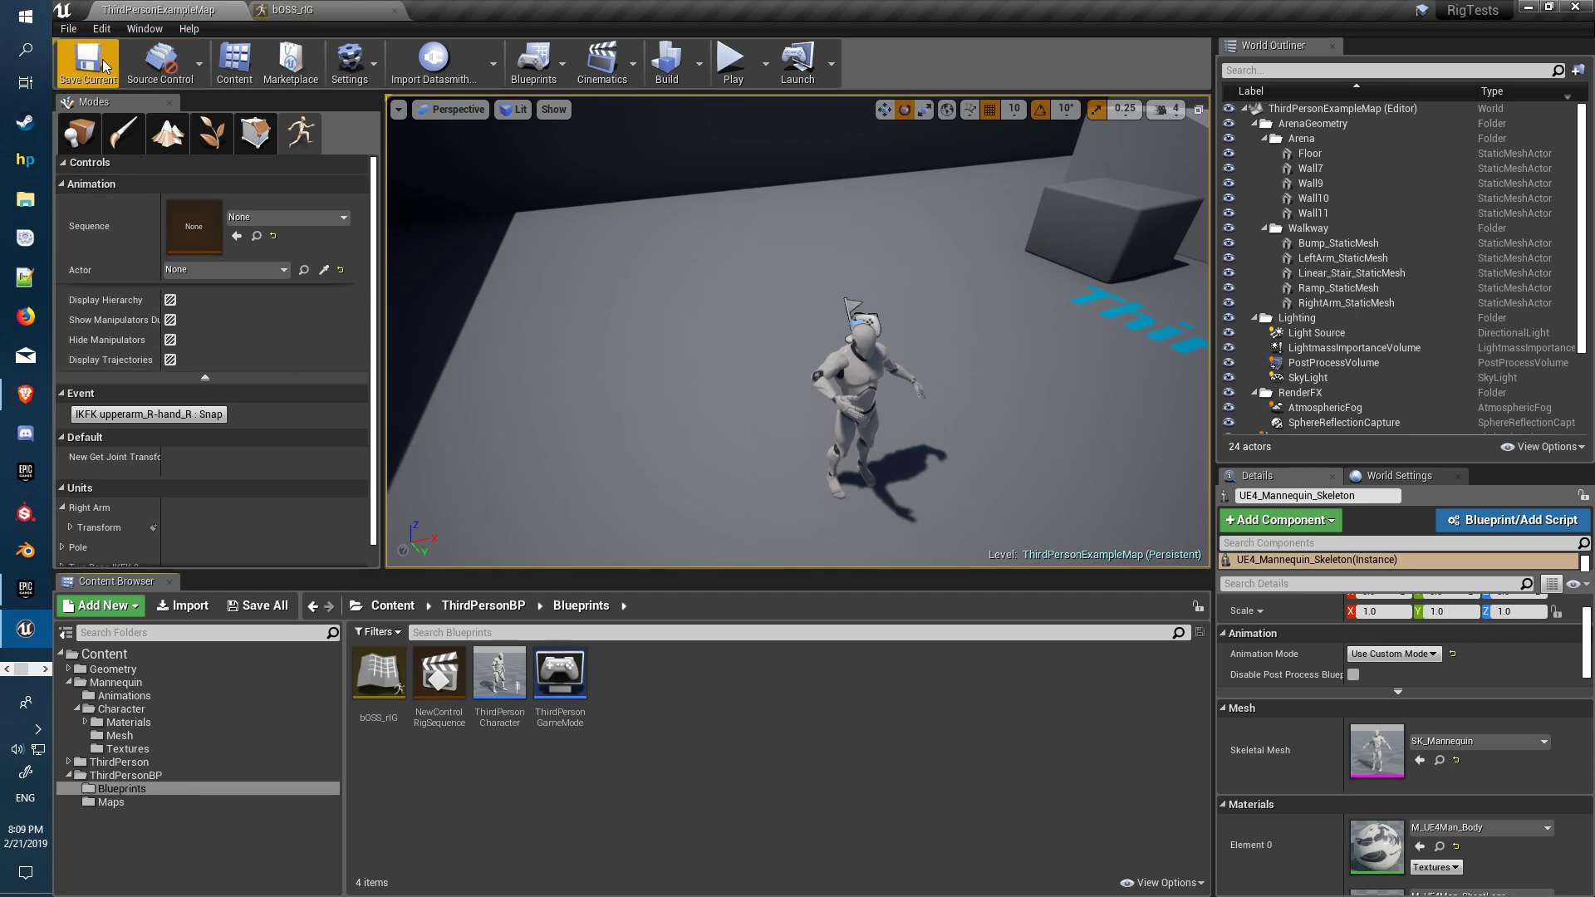
pyautogui.click(329, 219)
pyautogui.click(271, 360)
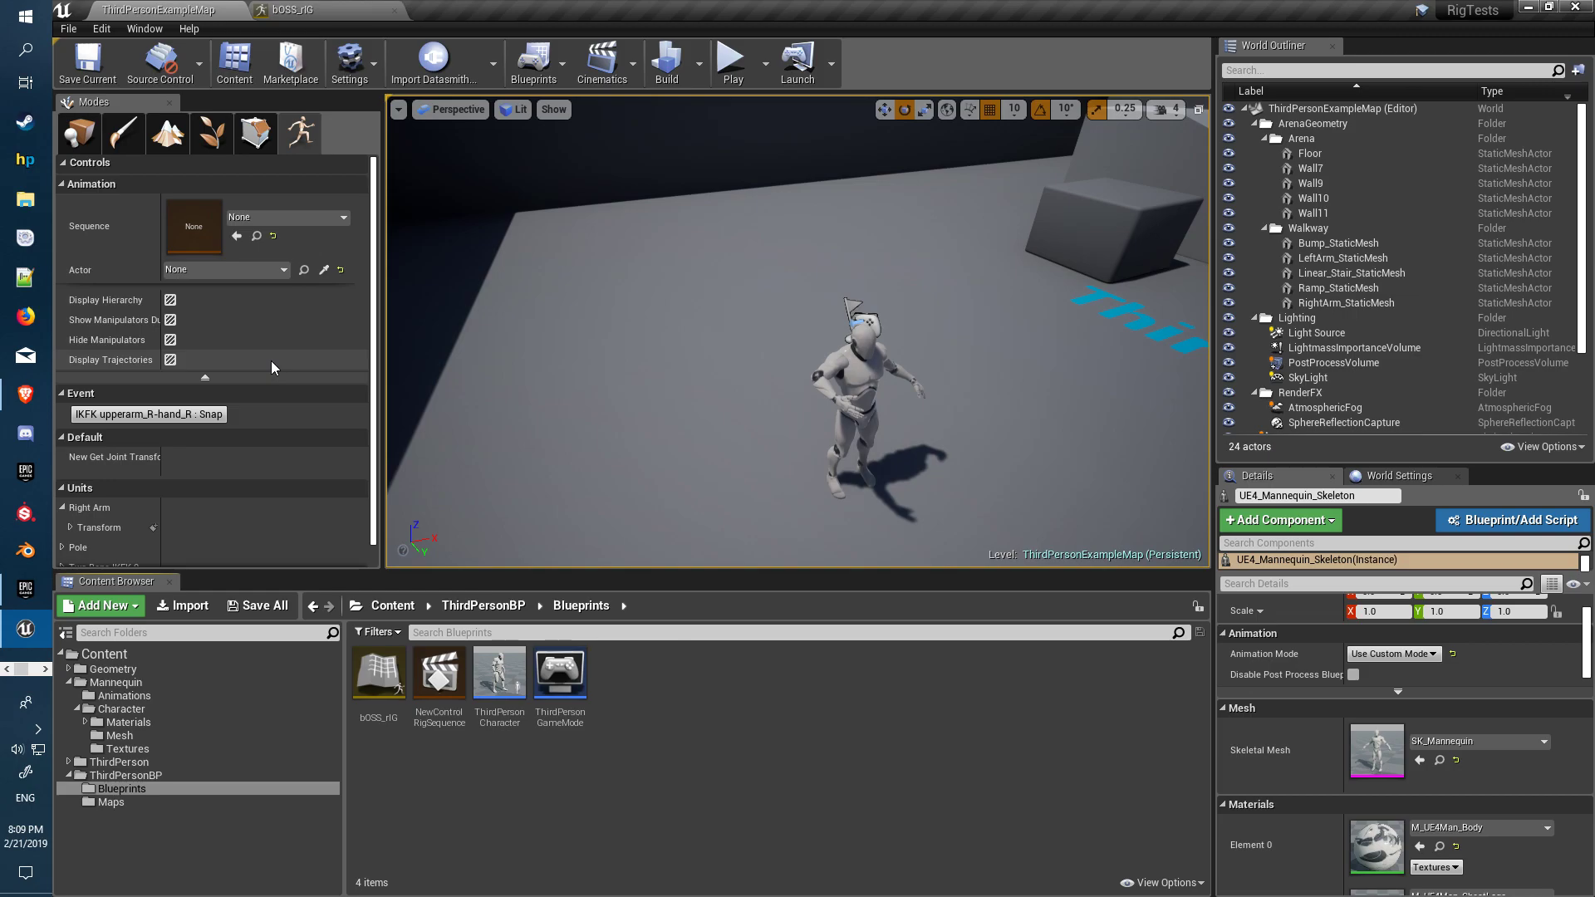
pyautogui.click(247, 270)
pyautogui.click(248, 270)
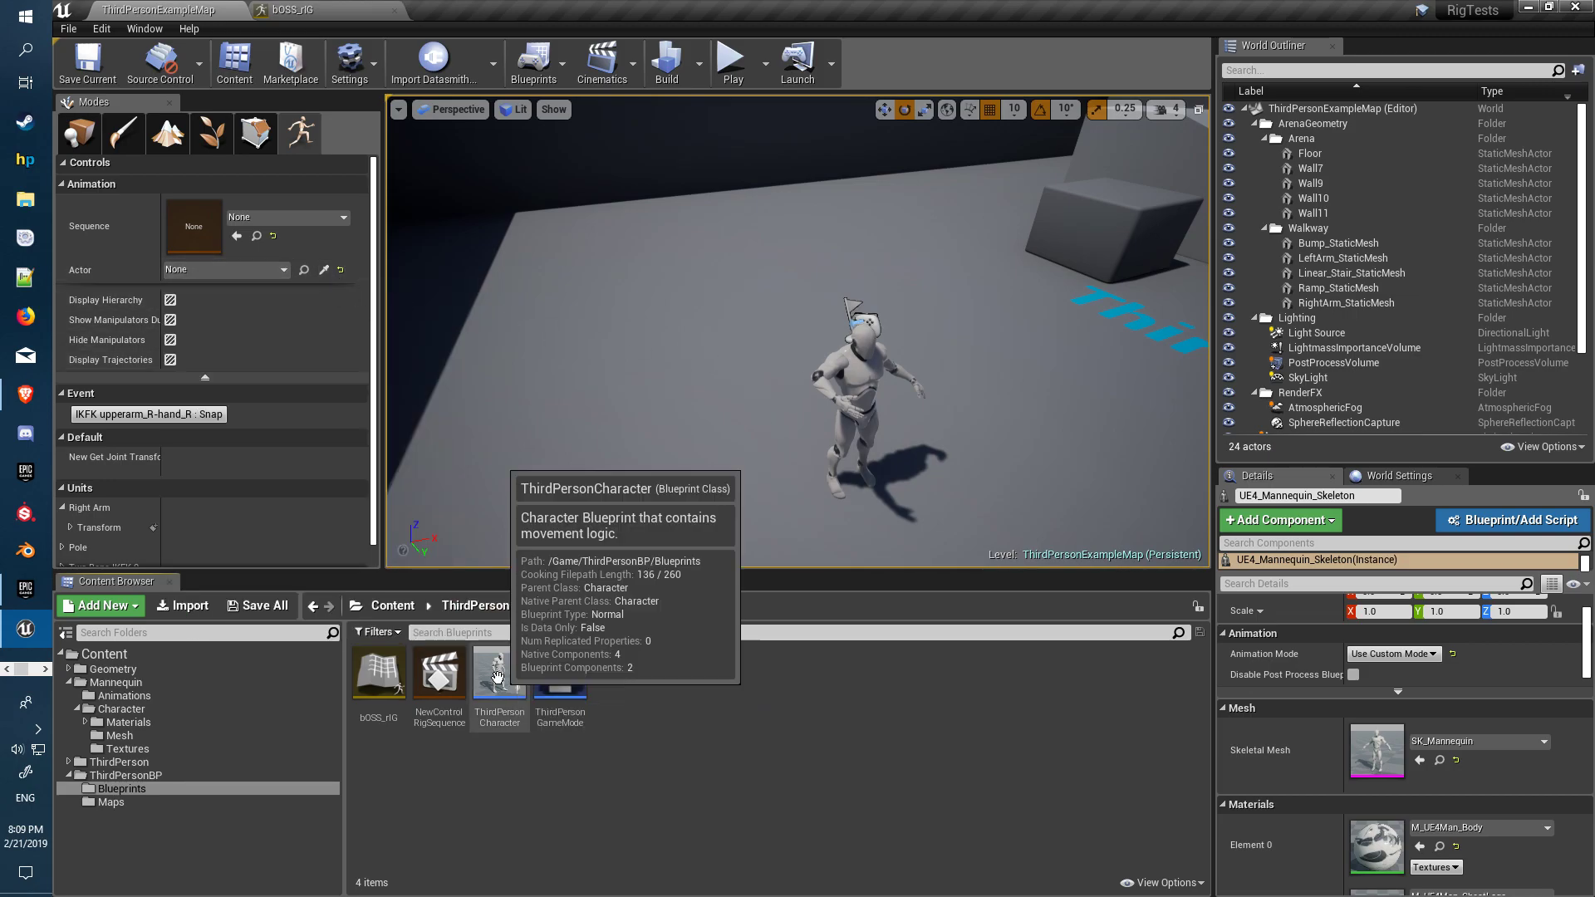
# Step: Save the current level and try again to set the Sequence to NewControlRigSequence
pyautogui.moveTo(665, 452); pyautogui.dragTo(706, 486, button='right')
pyautogui.click(70, 29)
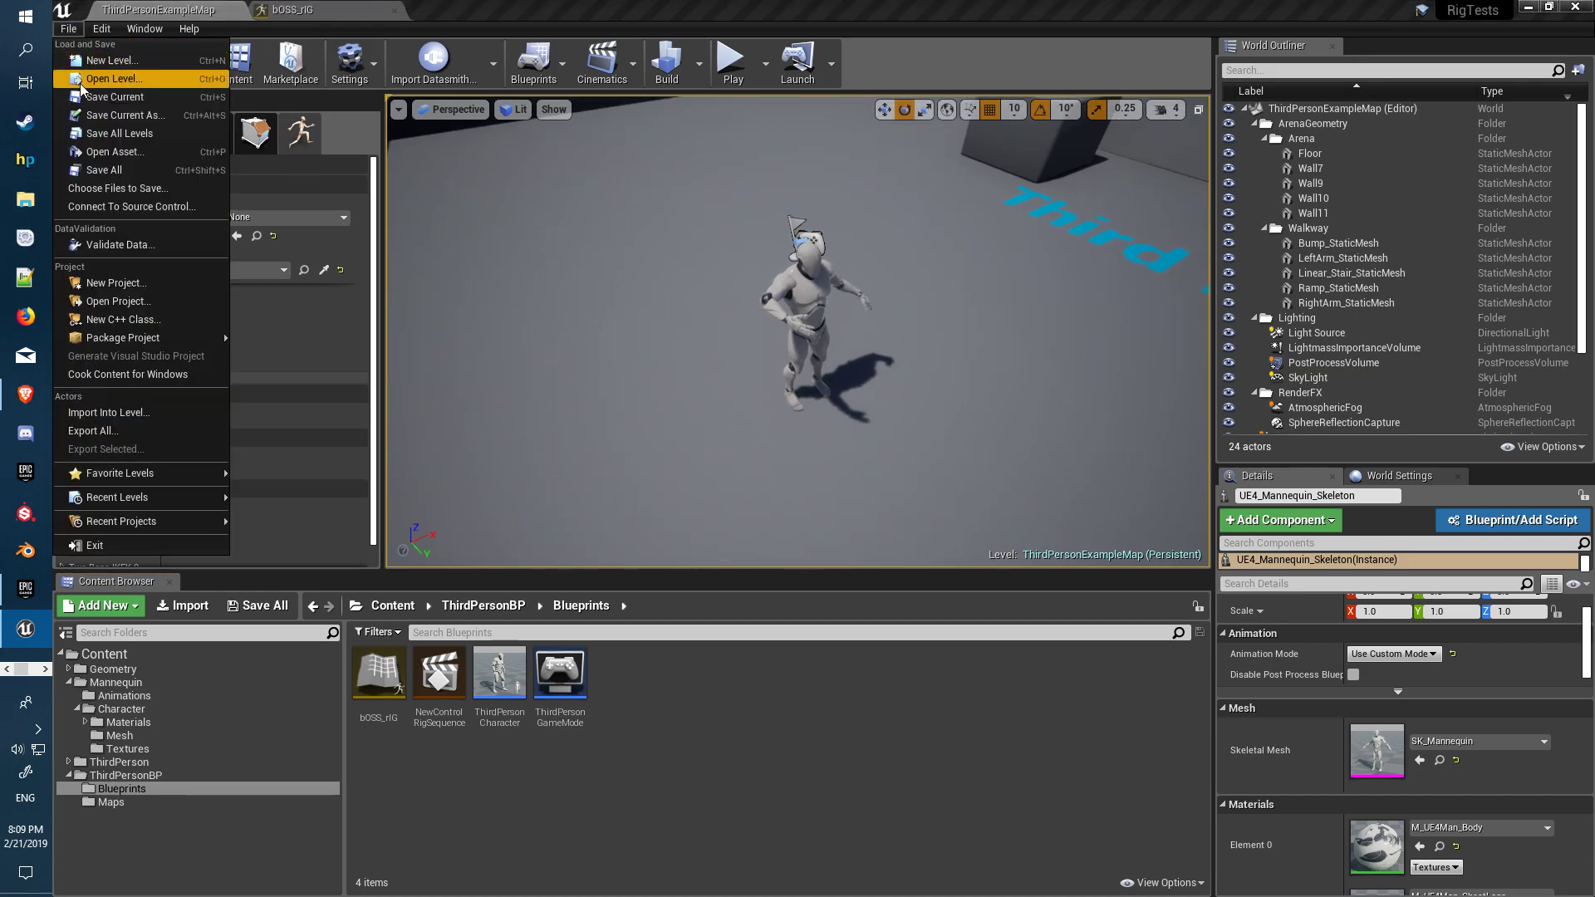
pyautogui.click(70, 30)
pyautogui.click(70, 29)
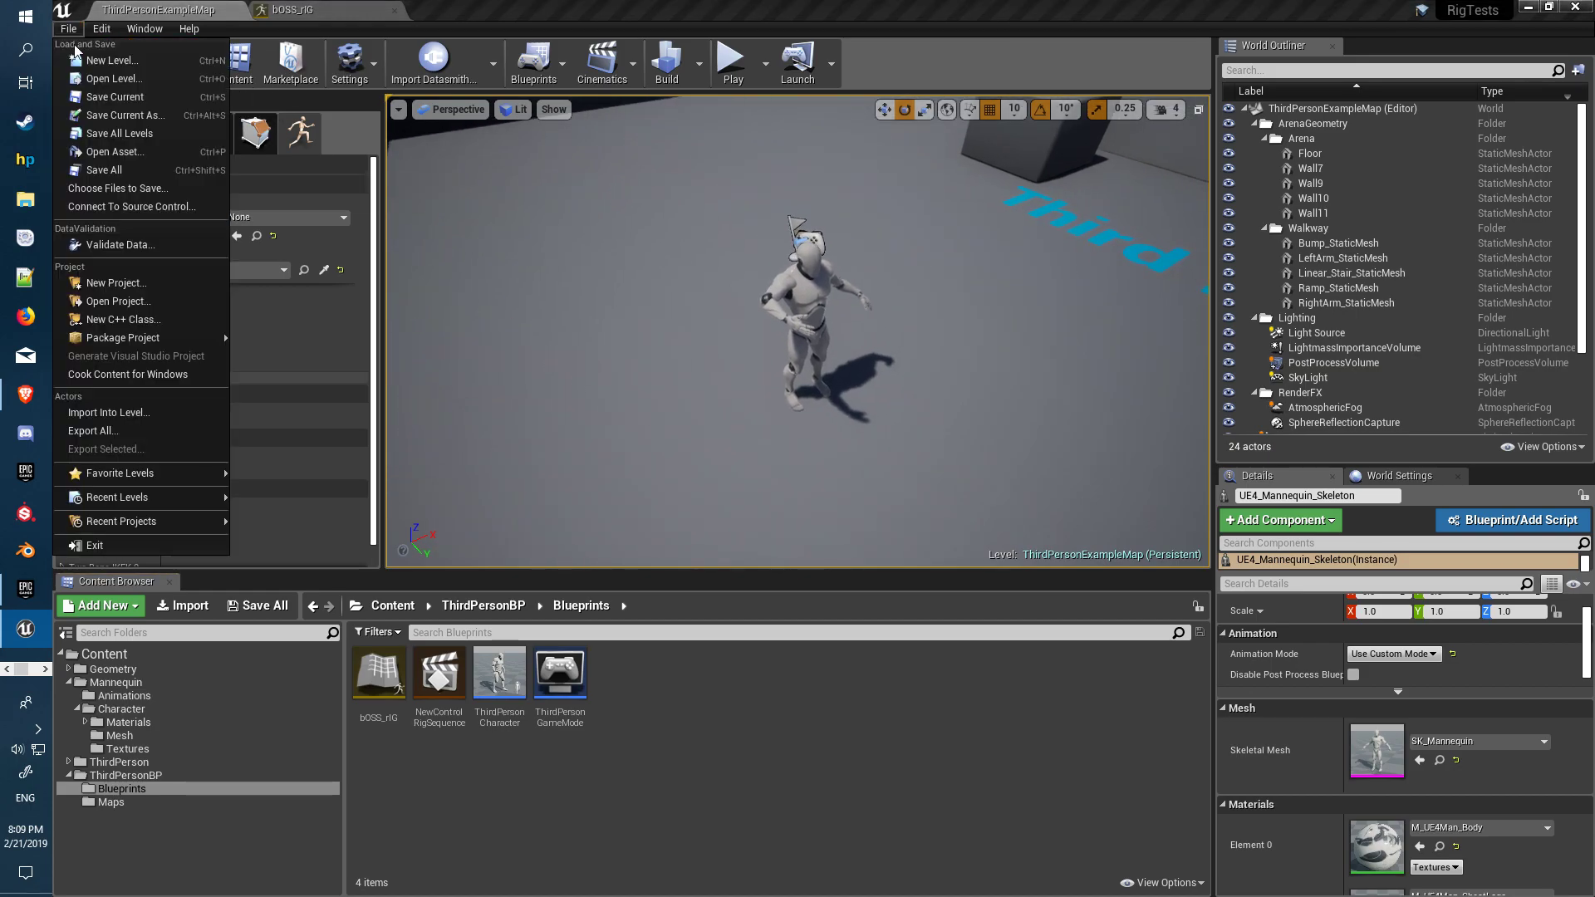
pyautogui.click(93, 101)
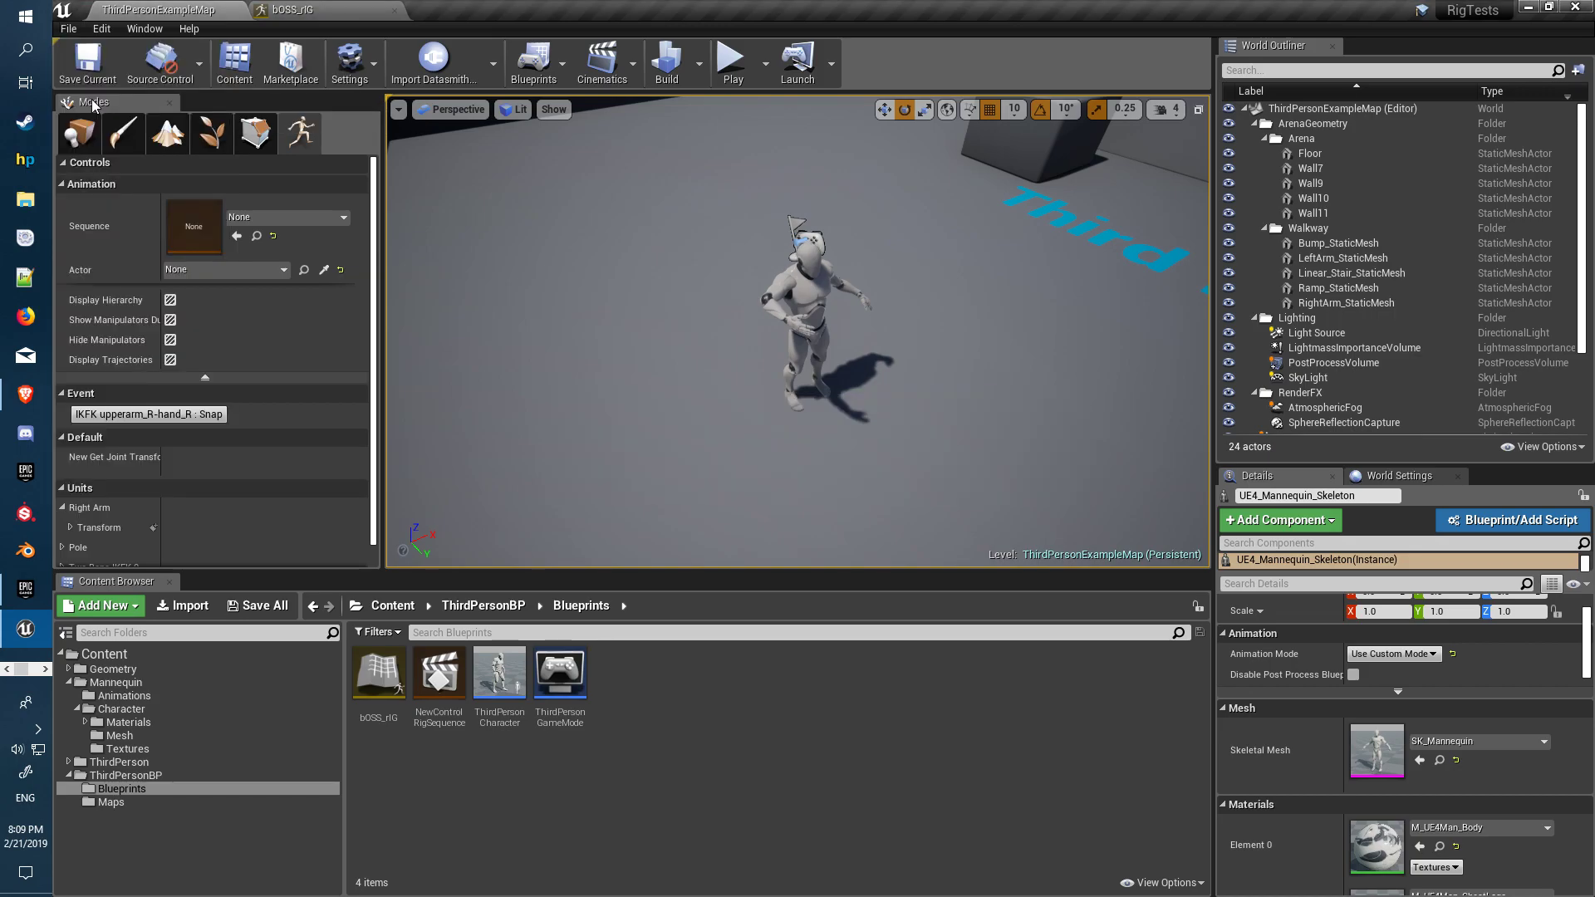
pyautogui.click(308, 219)
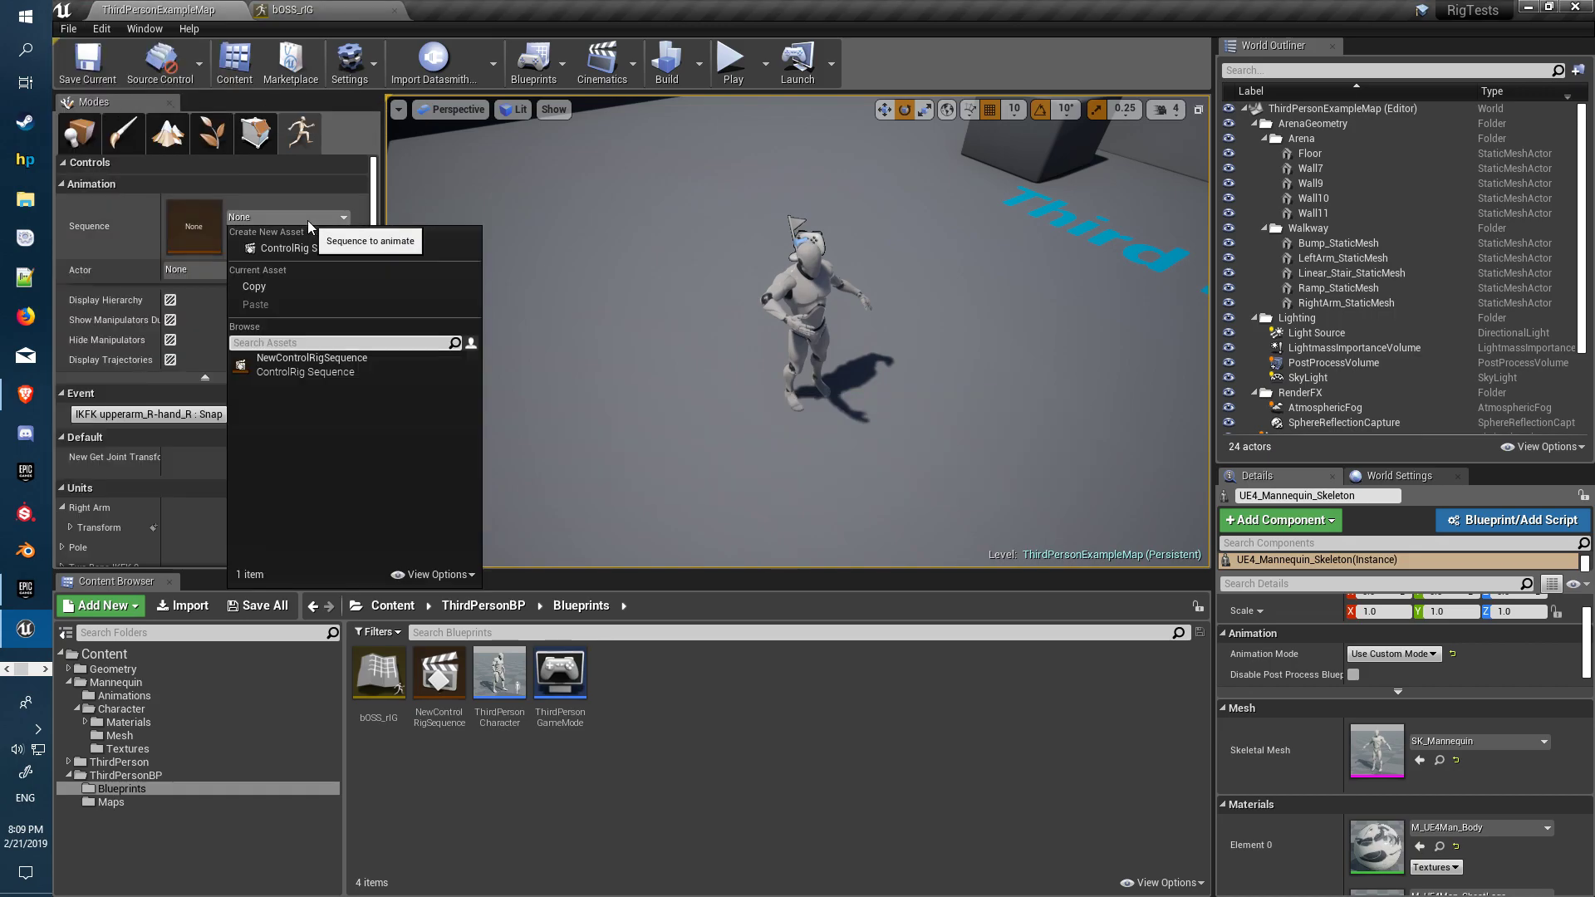
pyautogui.click(281, 366)
# Step: Place UE4_Mannequin_Skeleton from the Mannequin Character Mesh folder into the level and delete the older mannequin
pyautogui.moveTo(570, 416); pyautogui.dragTo(569, 413, button='right')
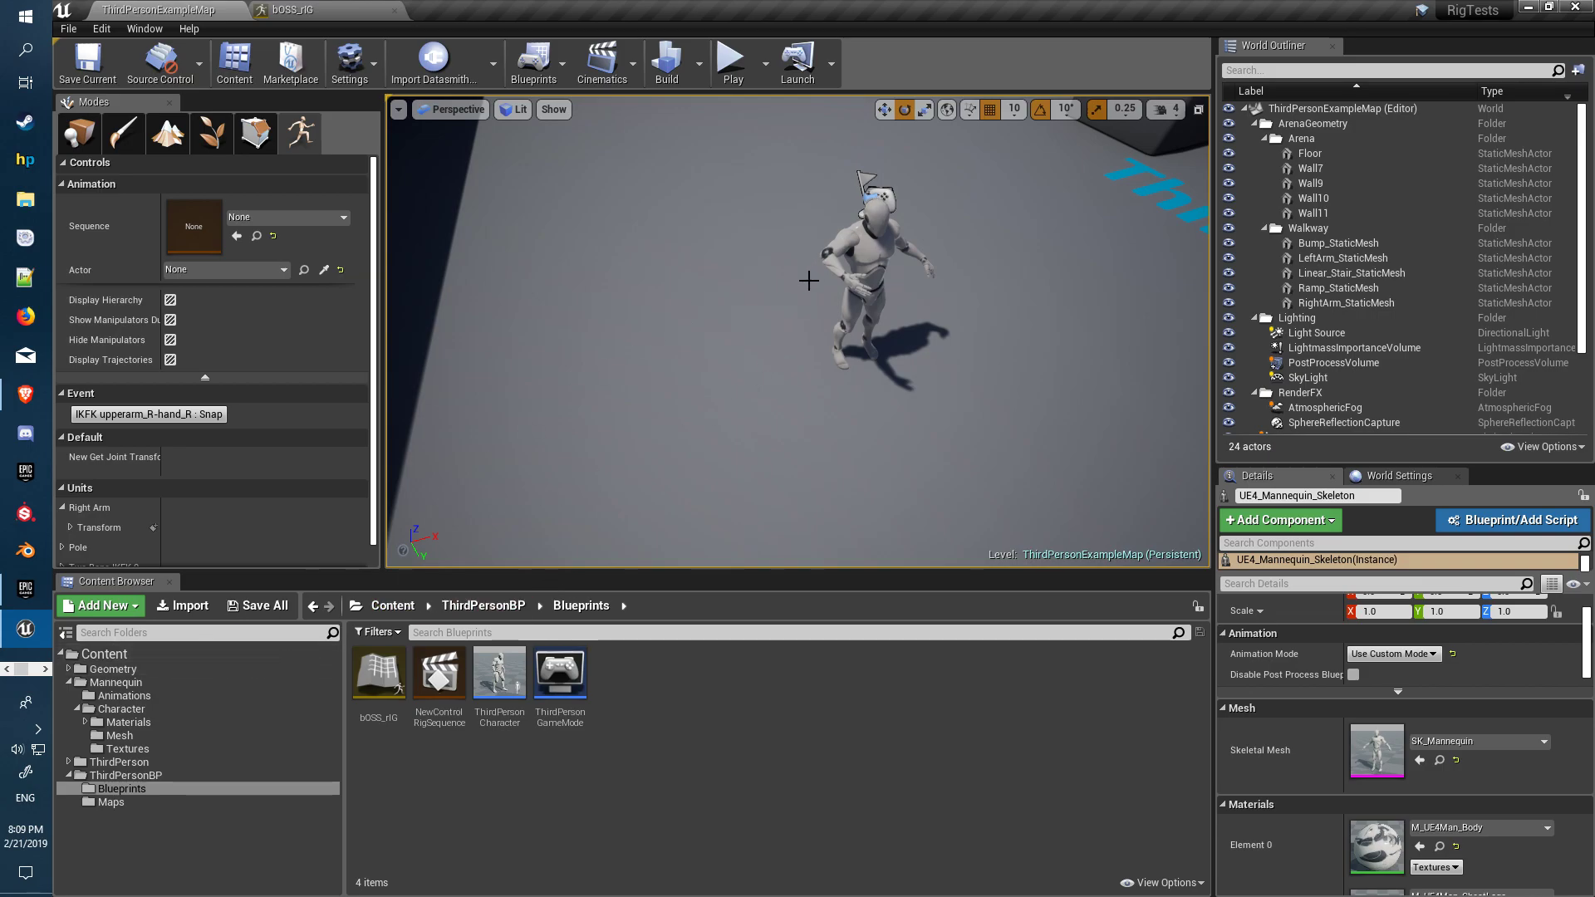
pyautogui.click(133, 686)
pyautogui.doubleClick(438, 673)
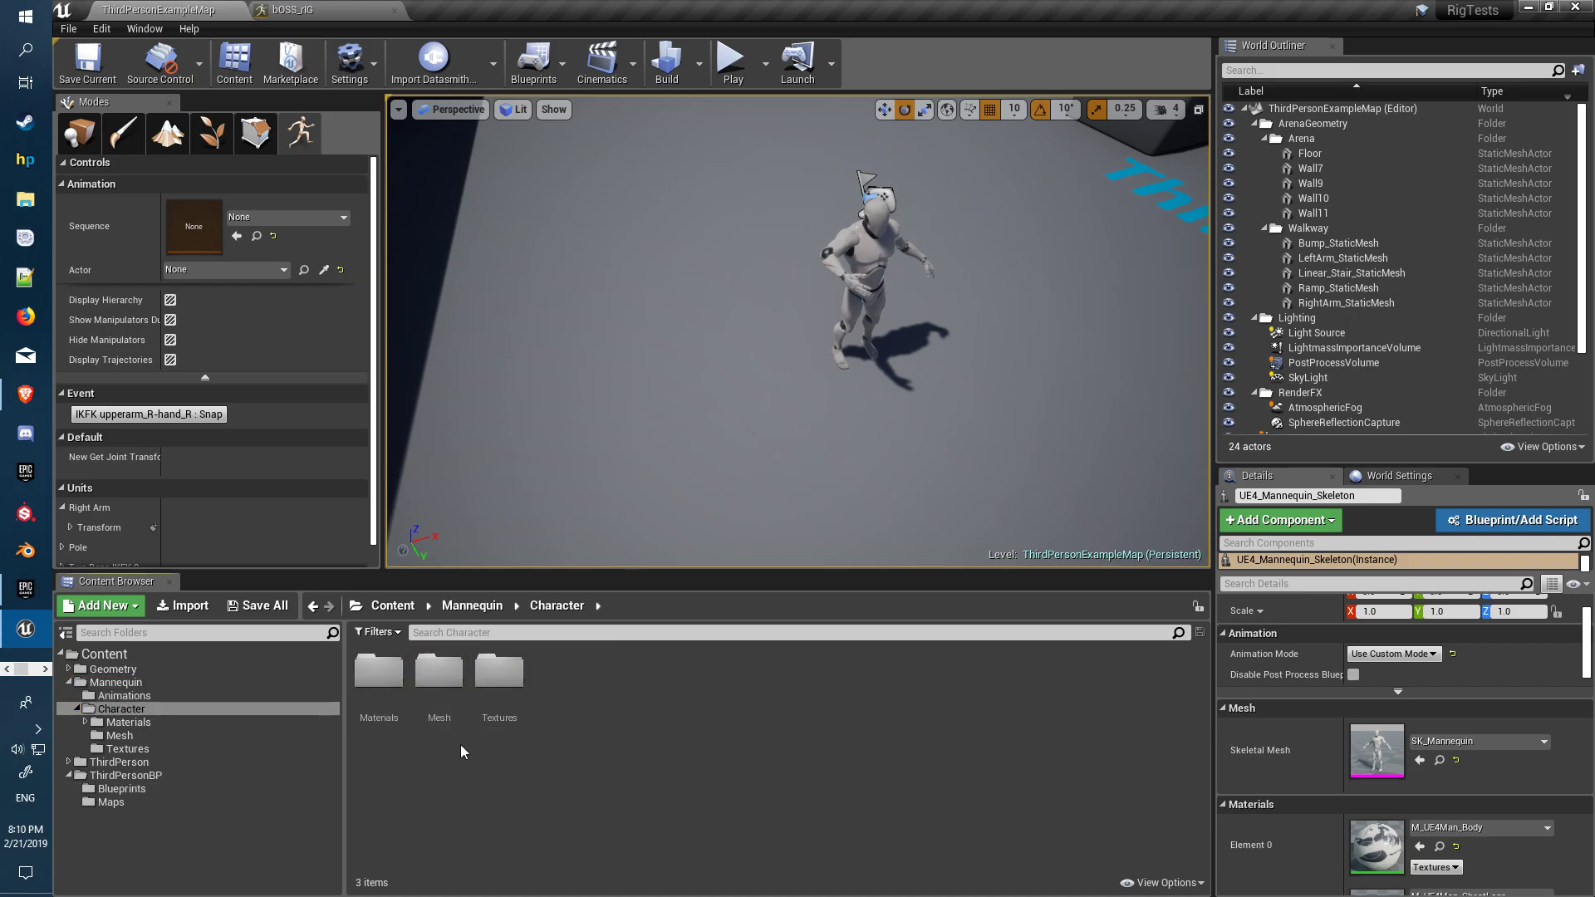
pyautogui.doubleClick(439, 673)
pyautogui.moveTo(499, 681); pyautogui.dragTo(613, 381)
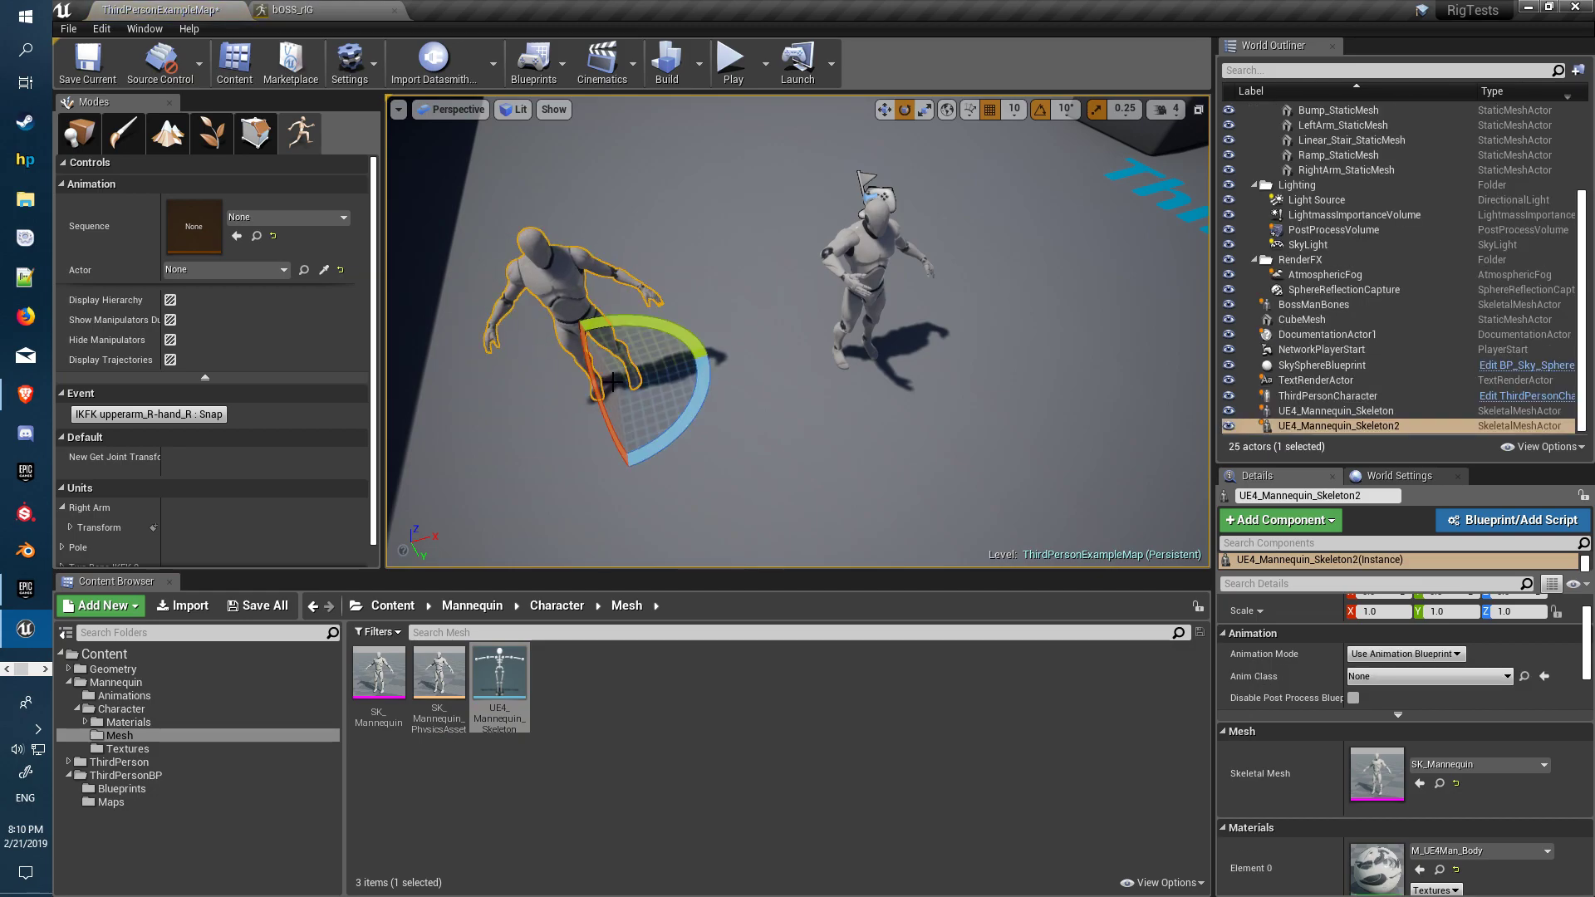
pyautogui.click(870, 259)
pyautogui.press('Delete')
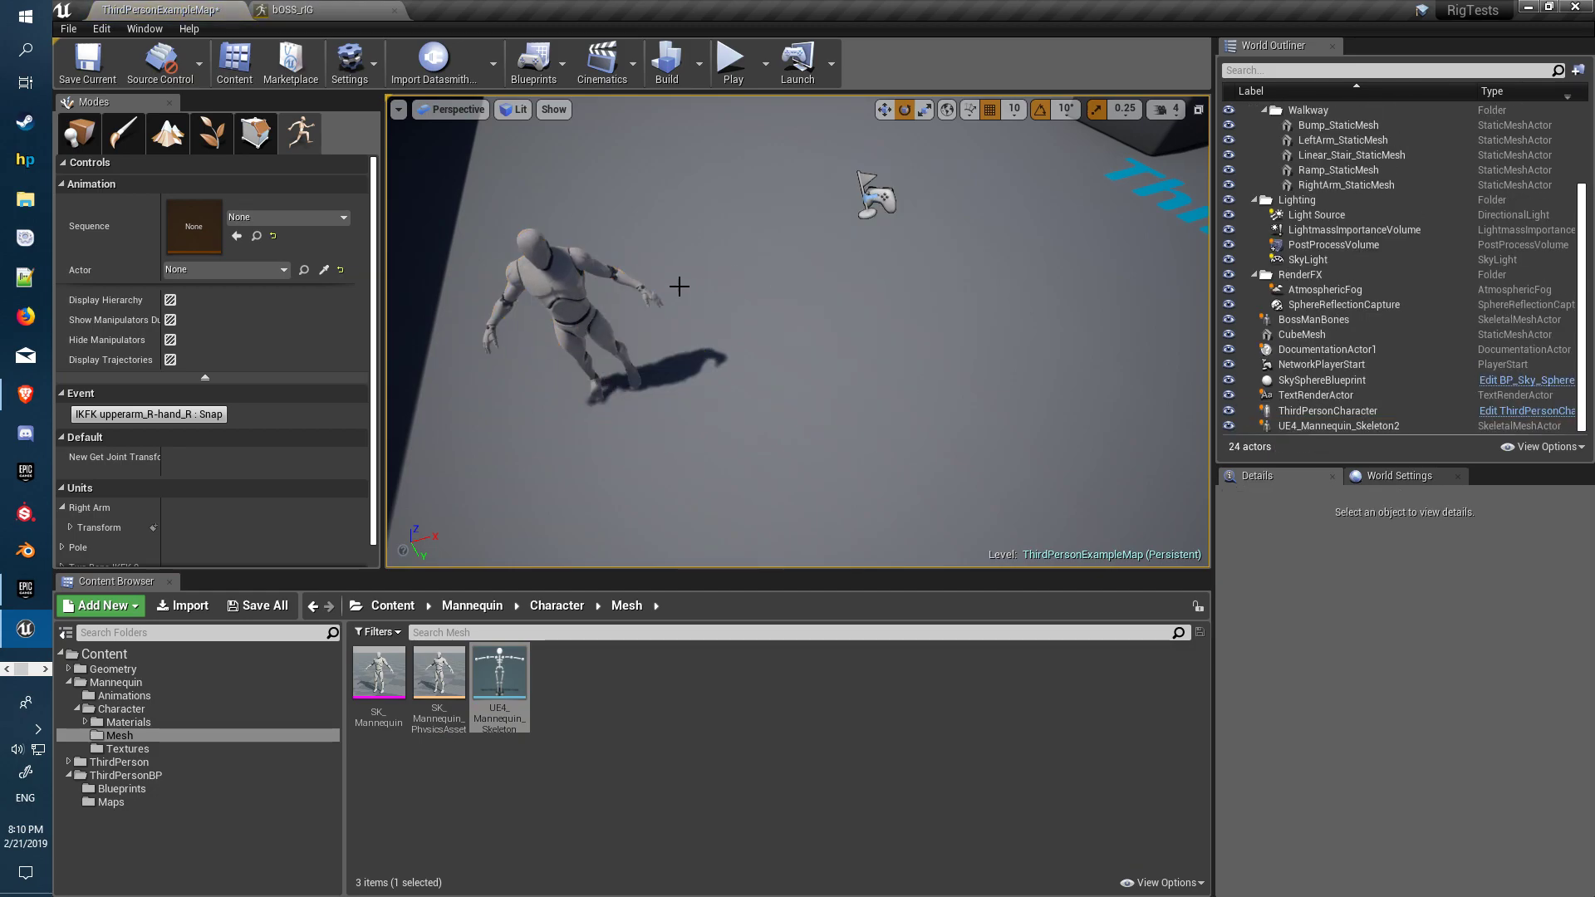
# Step: Select the newly placed mannequin in the level and try to pick it as the Actor to animate
pyautogui.click(548, 283)
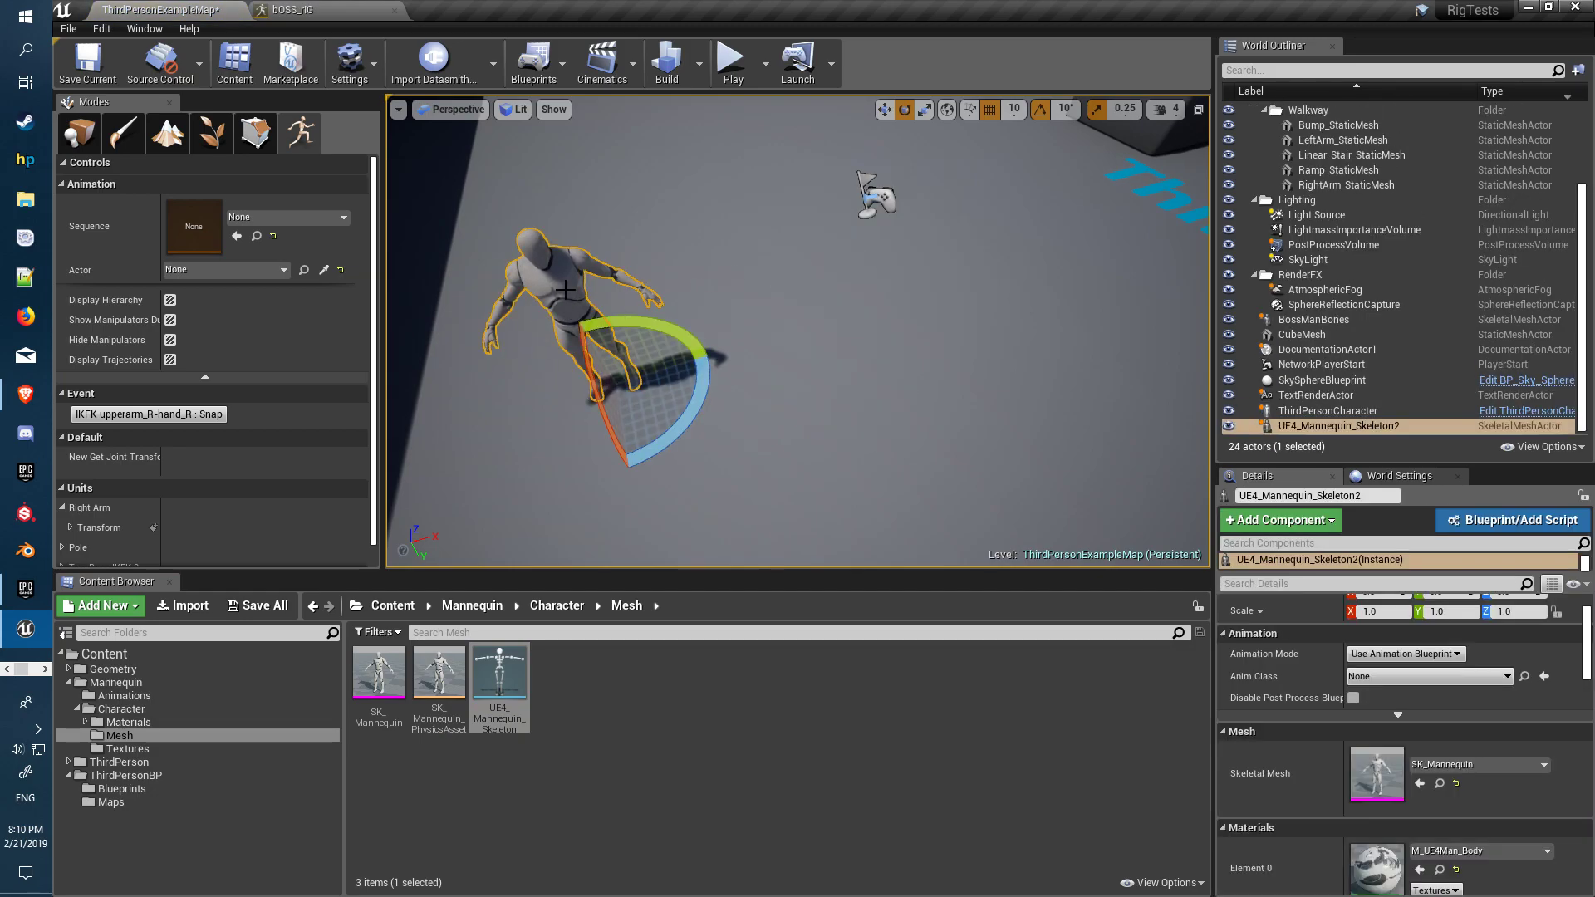
pyautogui.click(324, 271)
pyautogui.click(570, 269)
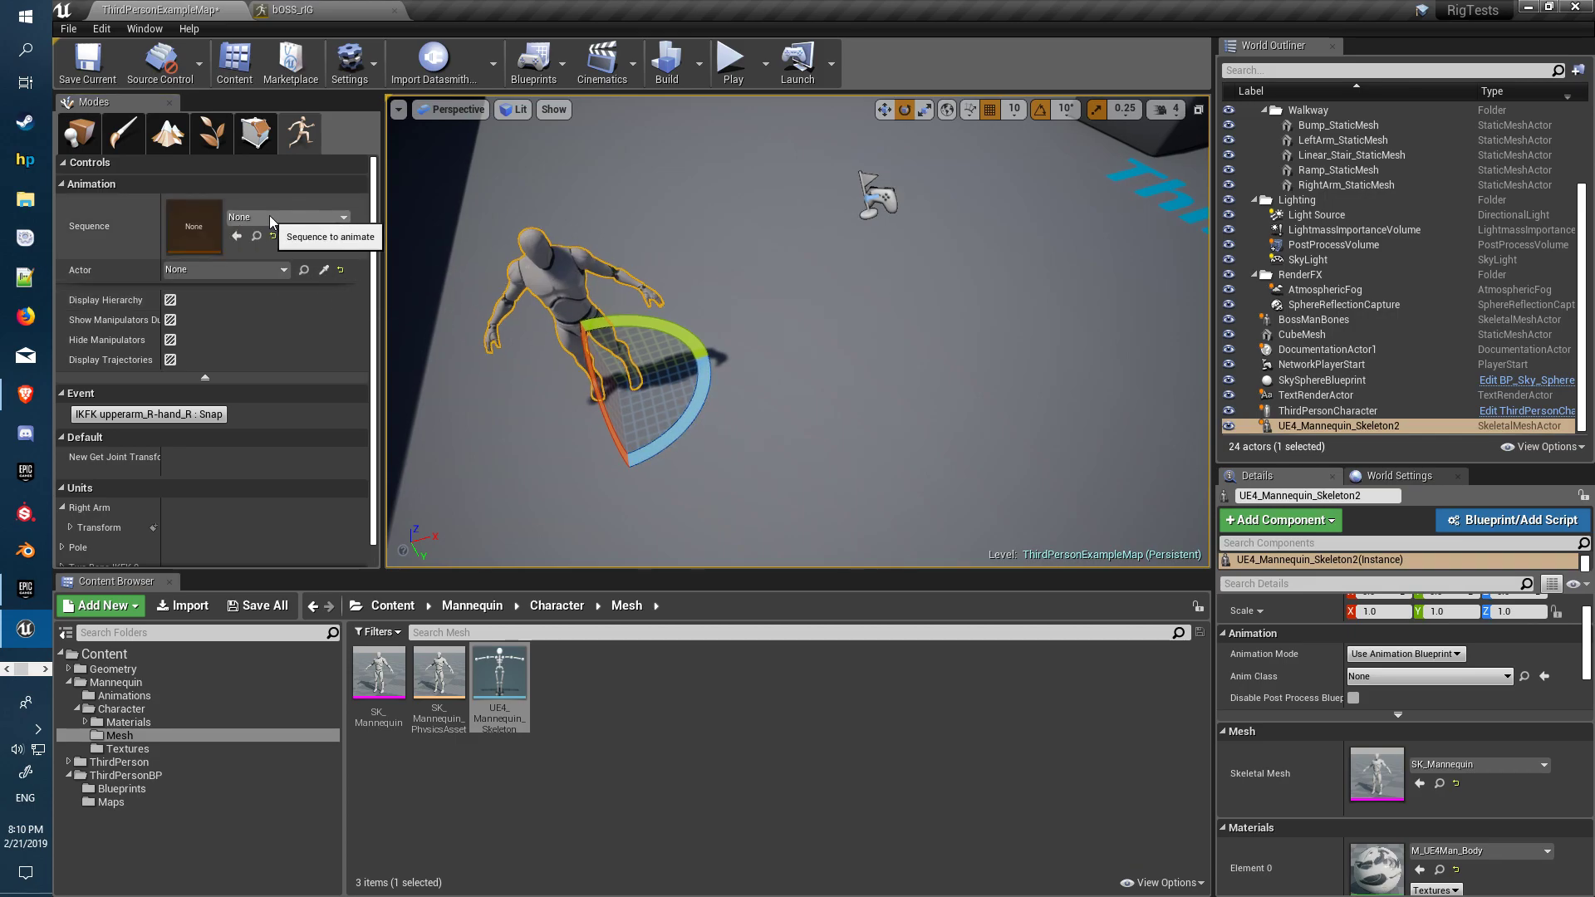
pyautogui.scroll(-1, 277, 442)
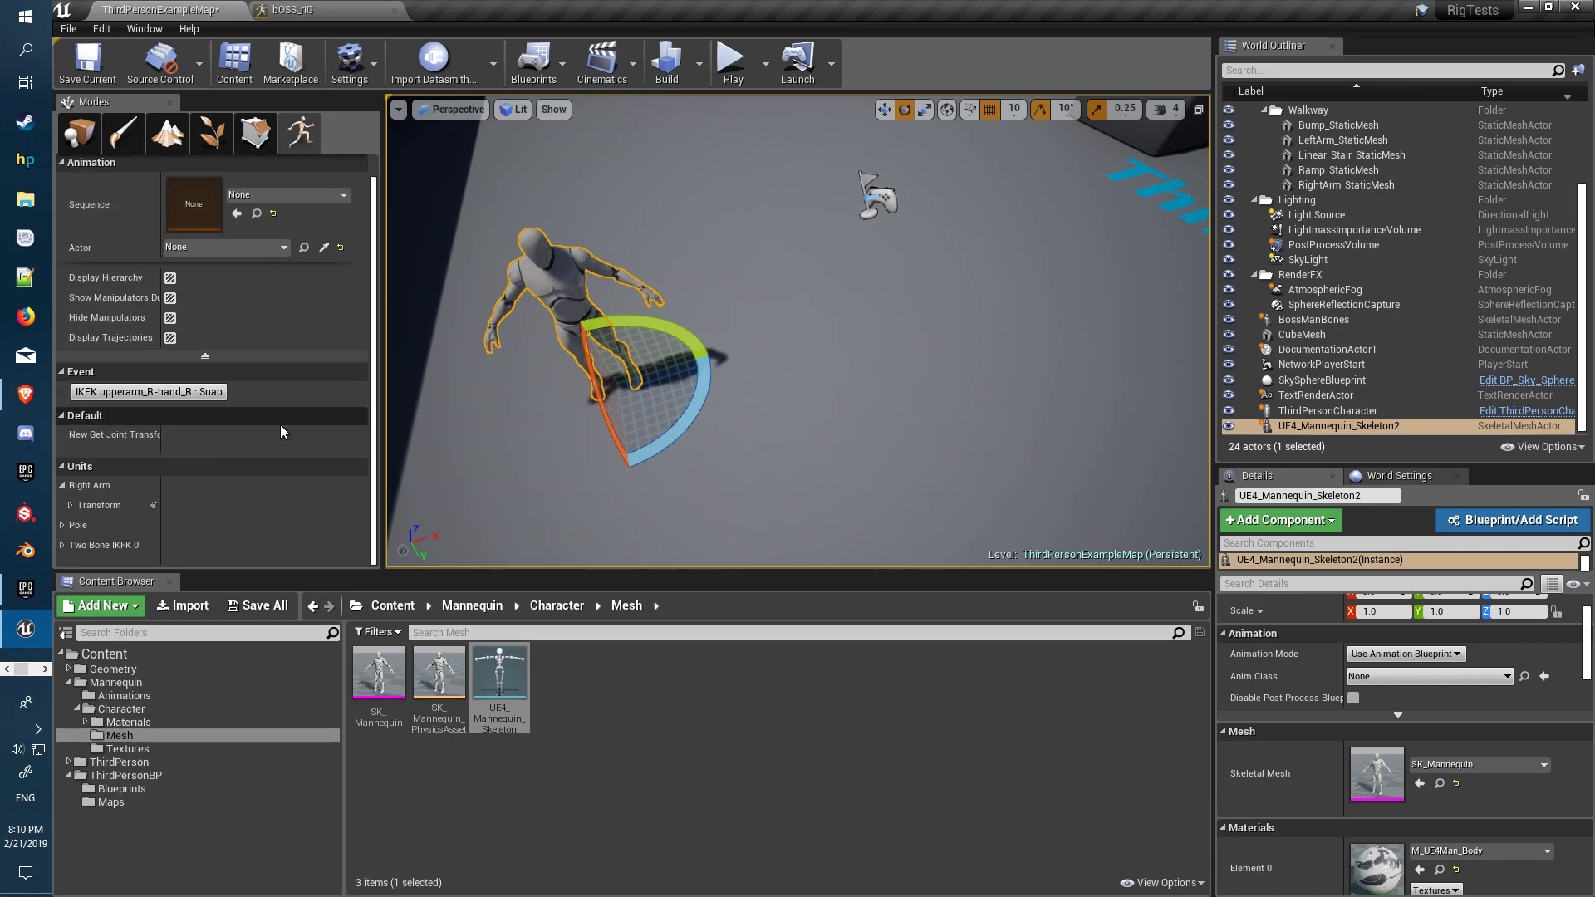
pyautogui.scroll(-3, 281, 432)
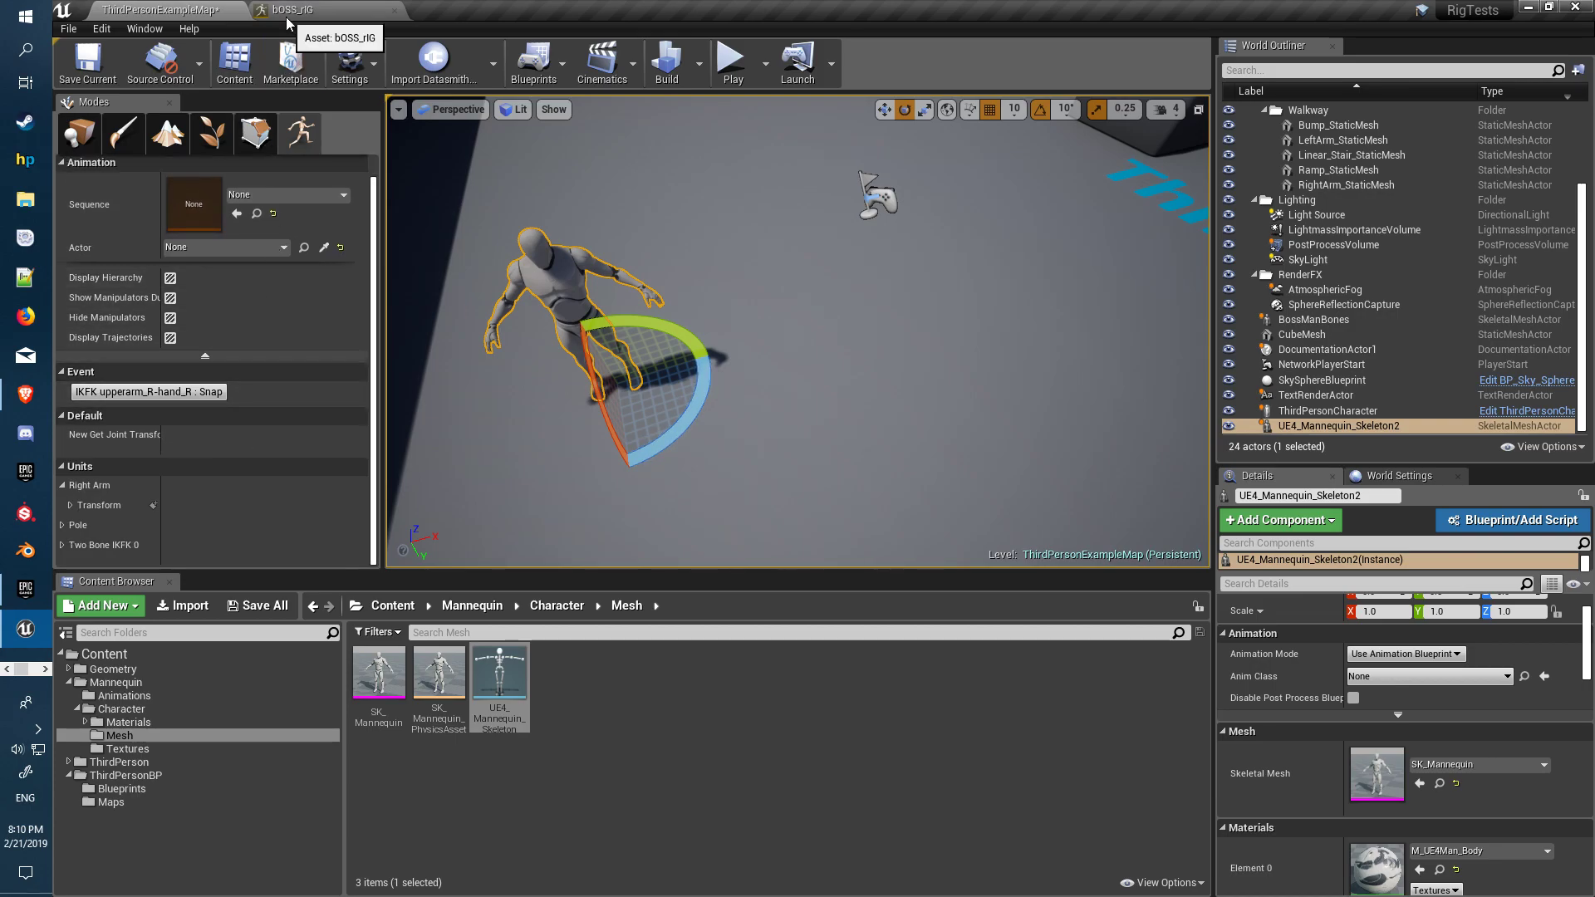
# Step: Recompile and save the bOSS_rIG blueprint, and review its connections from the Base node to TwoBoneIK/FK
pyautogui.click(285, 9)
pyautogui.click(79, 62)
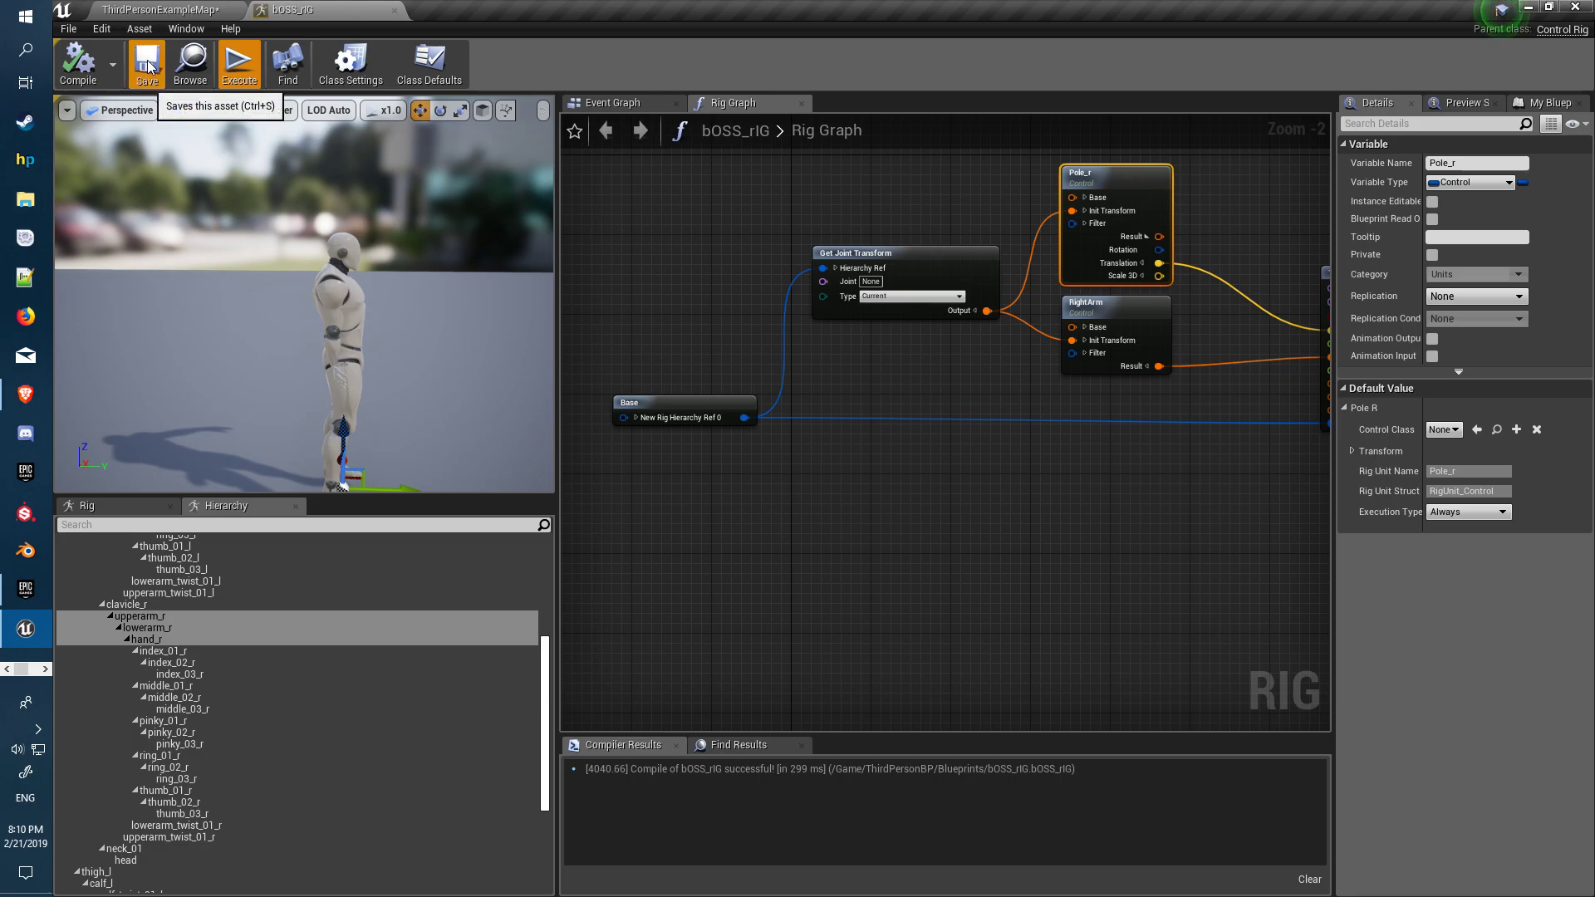
pyautogui.click(702, 404)
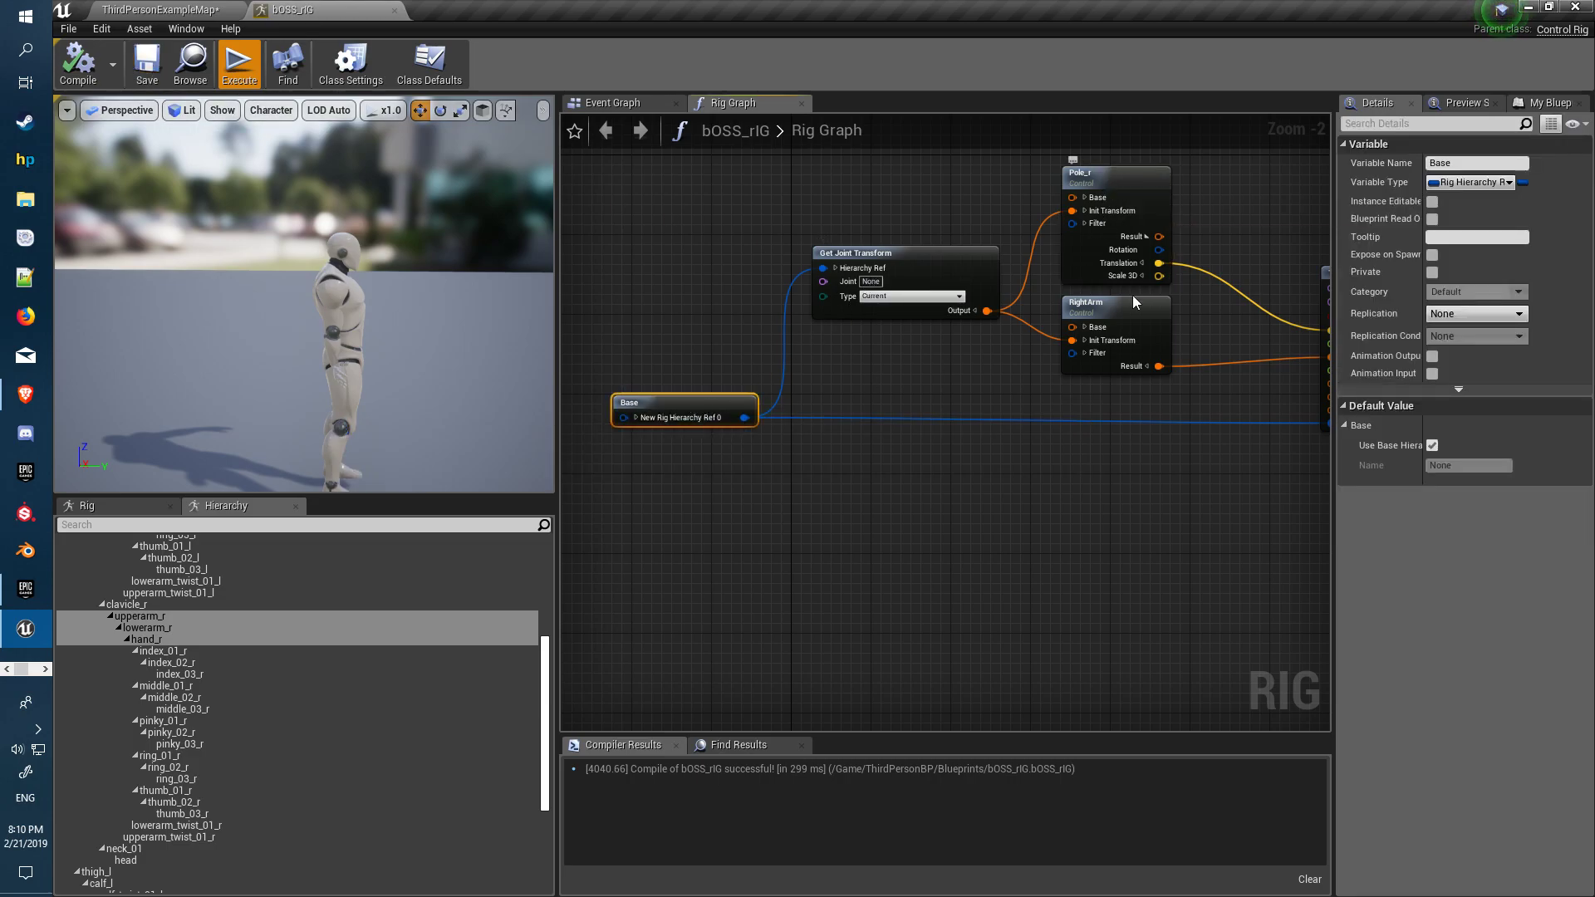
pyautogui.moveTo(1196, 338); pyautogui.dragTo(924, 326, button='right')
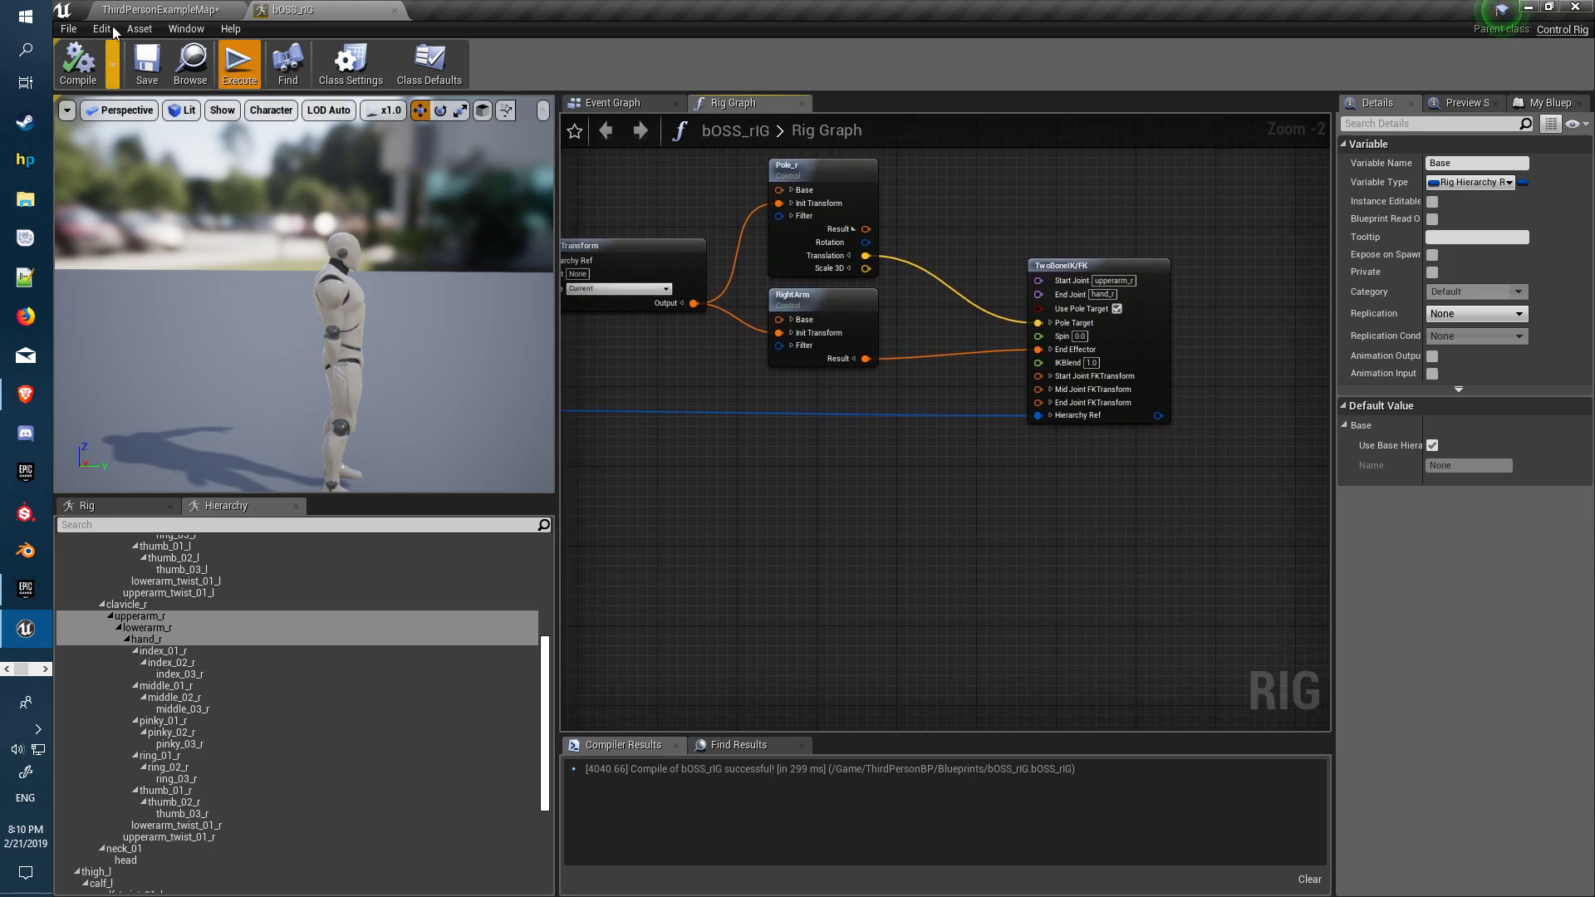
# Step: Return to the level, re-enter the Animation mode and set the Sequence to NewControlRigSequence
pyautogui.click(161, 9)
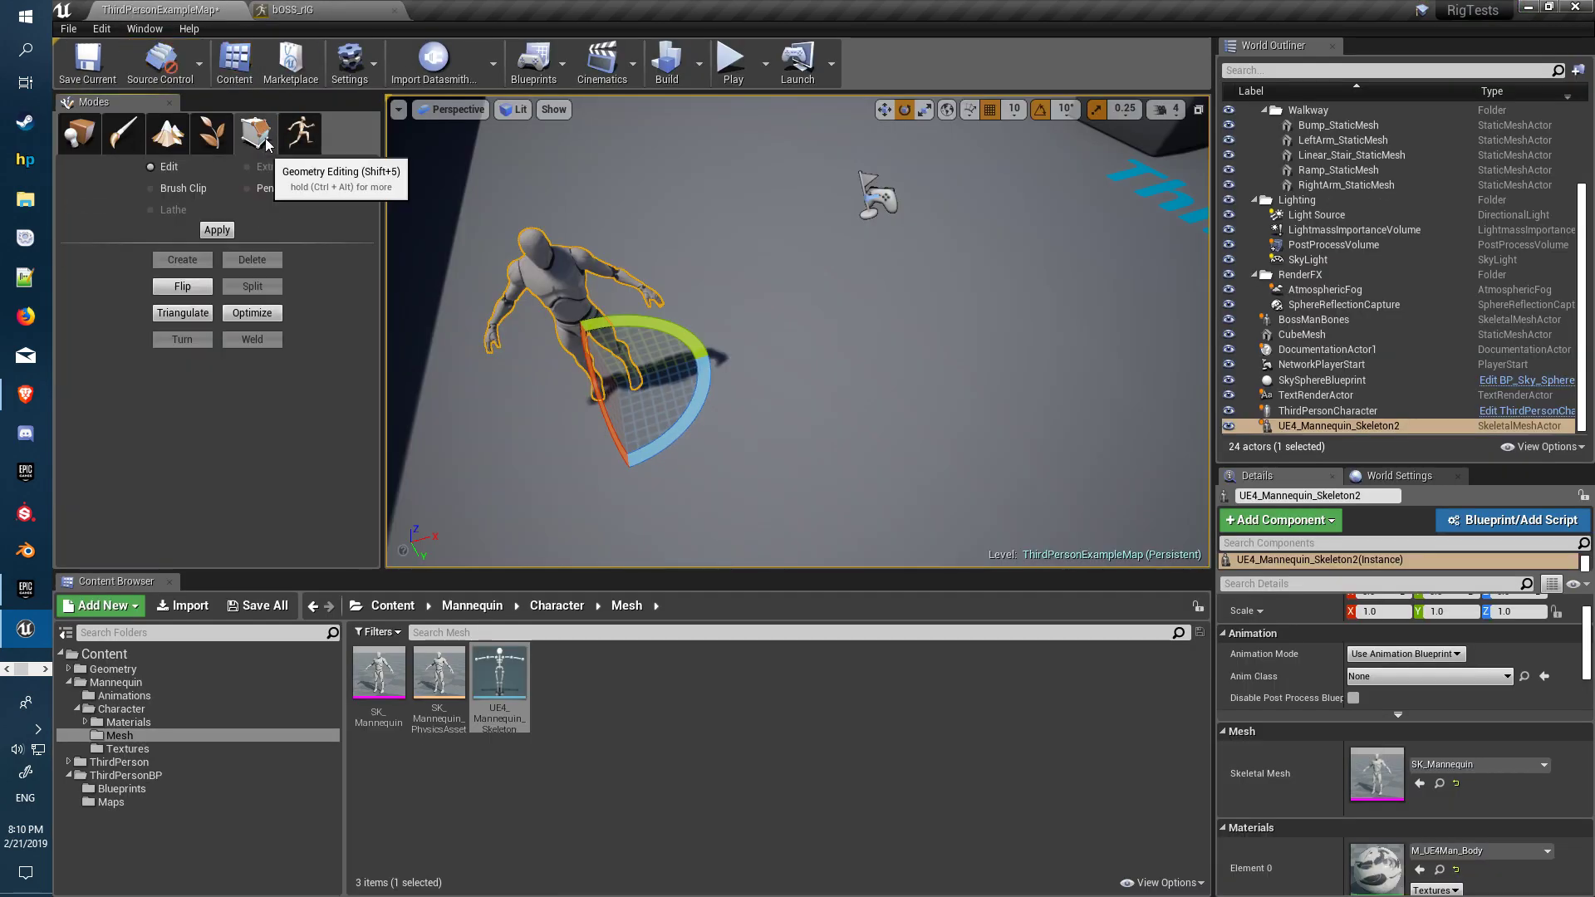
pyautogui.click(300, 133)
pyautogui.click(304, 216)
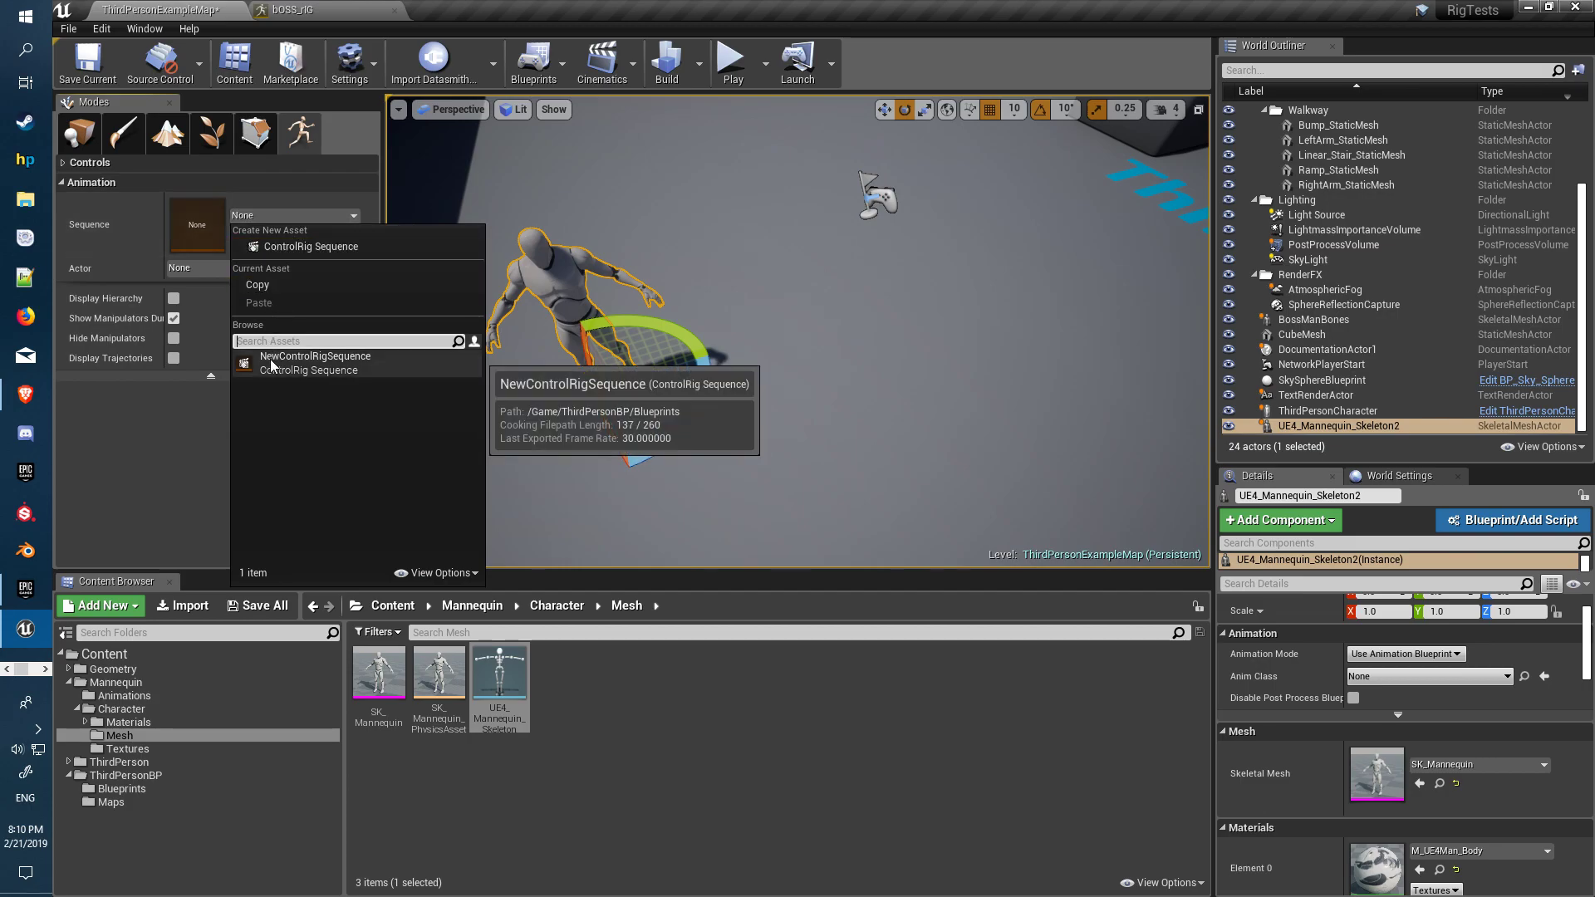
pyautogui.click(313, 357)
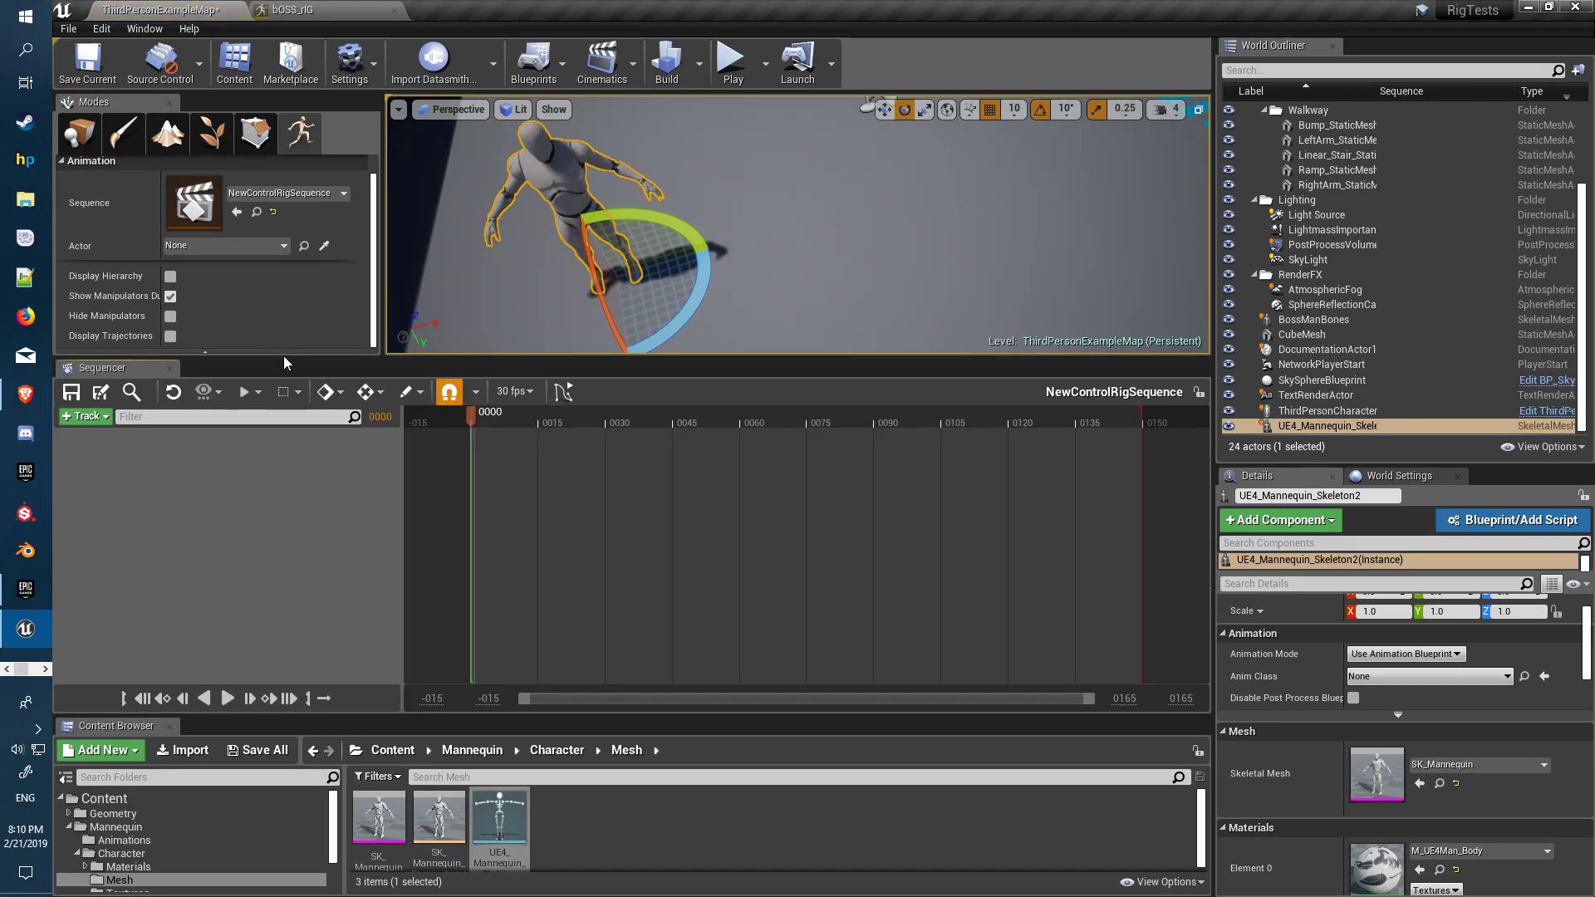
# Step: Assign the newly placed UE4_Mannequin_Skeleton2 in the level as the Actor to animate
pyautogui.moveTo(515, 359)
pyautogui.mouseDown()
pyautogui.moveTo(521, 319)
pyautogui.moveTo(527, 380)
pyautogui.mouseUp()
pyautogui.moveTo(613, 716); pyautogui.dragTo(603, 626)
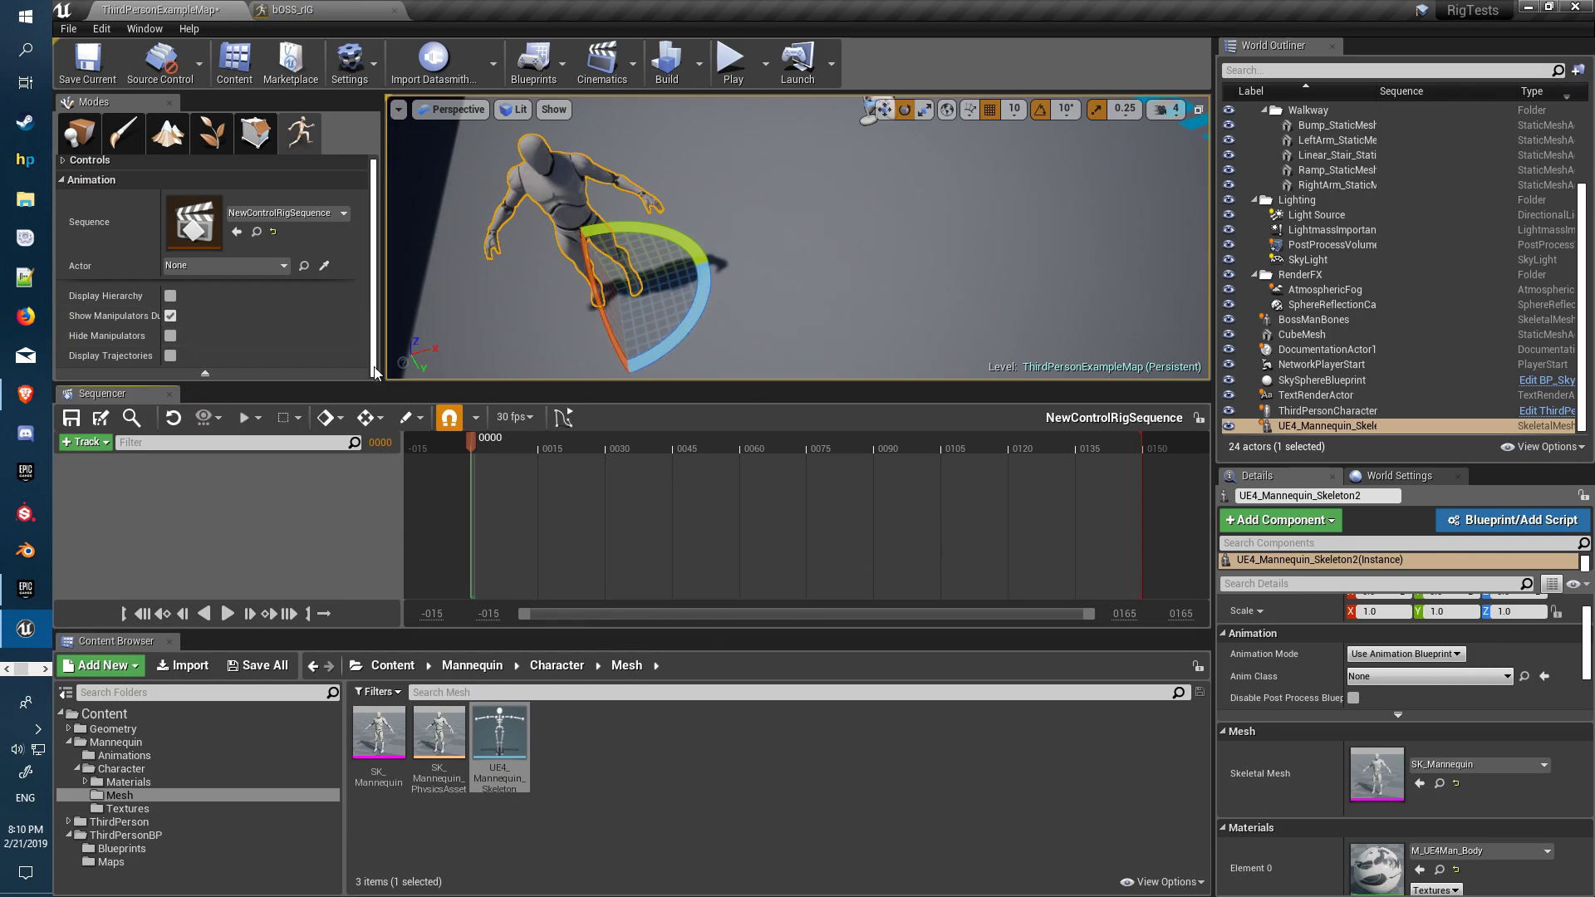
pyautogui.click(324, 265)
pyautogui.click(557, 177)
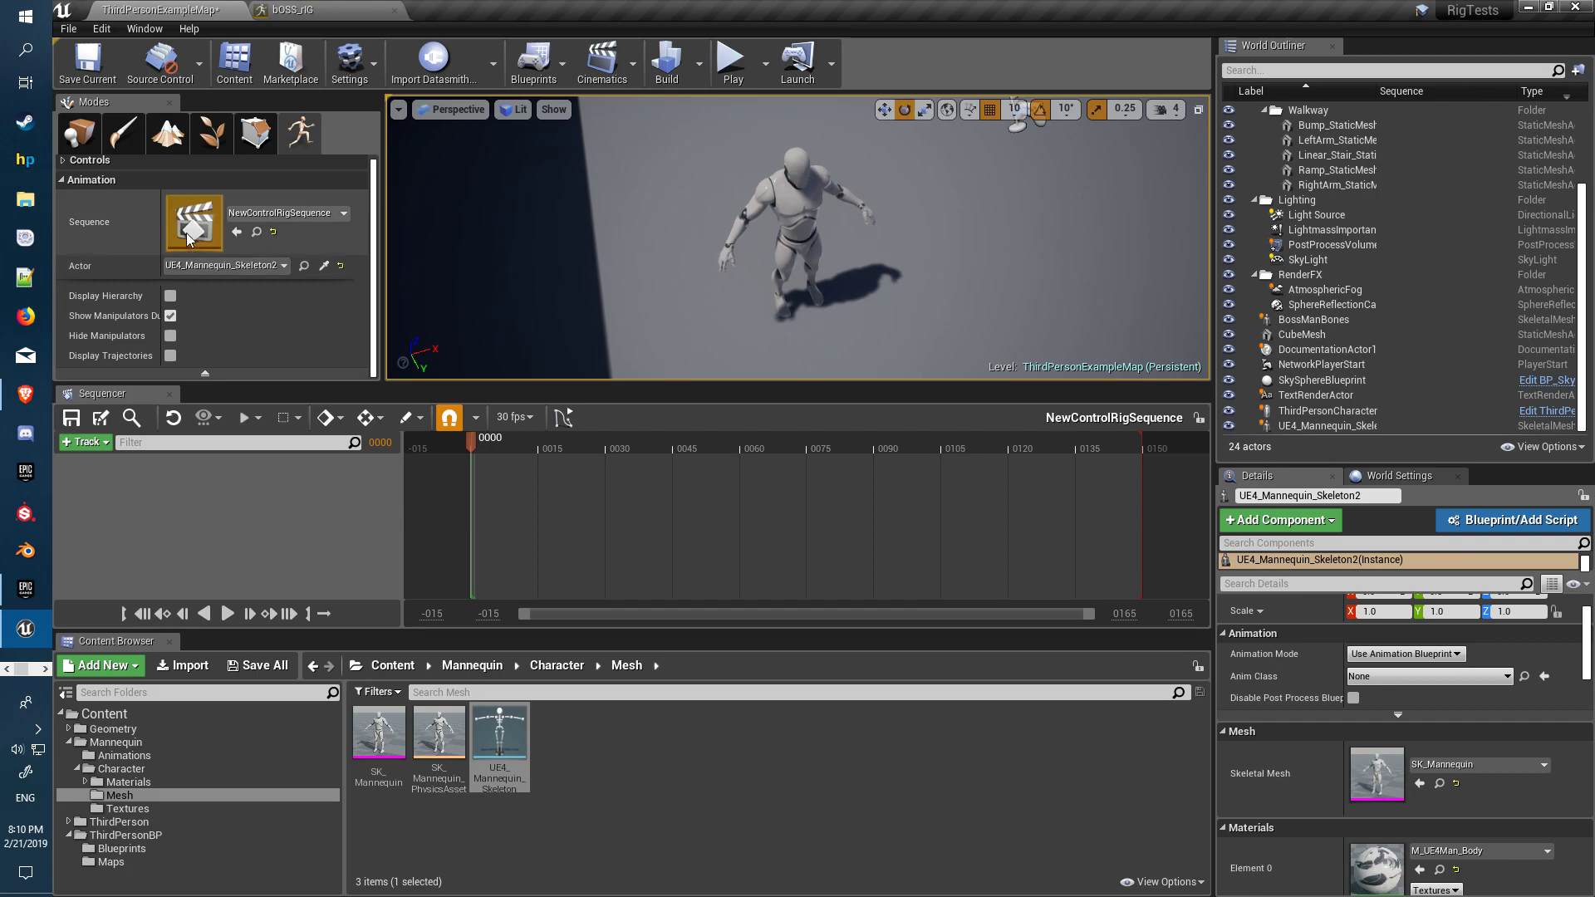
# Step: Add a ControlRig track using the bOSS_rIG rig to NewControlRigSequence
pyautogui.click(88, 444)
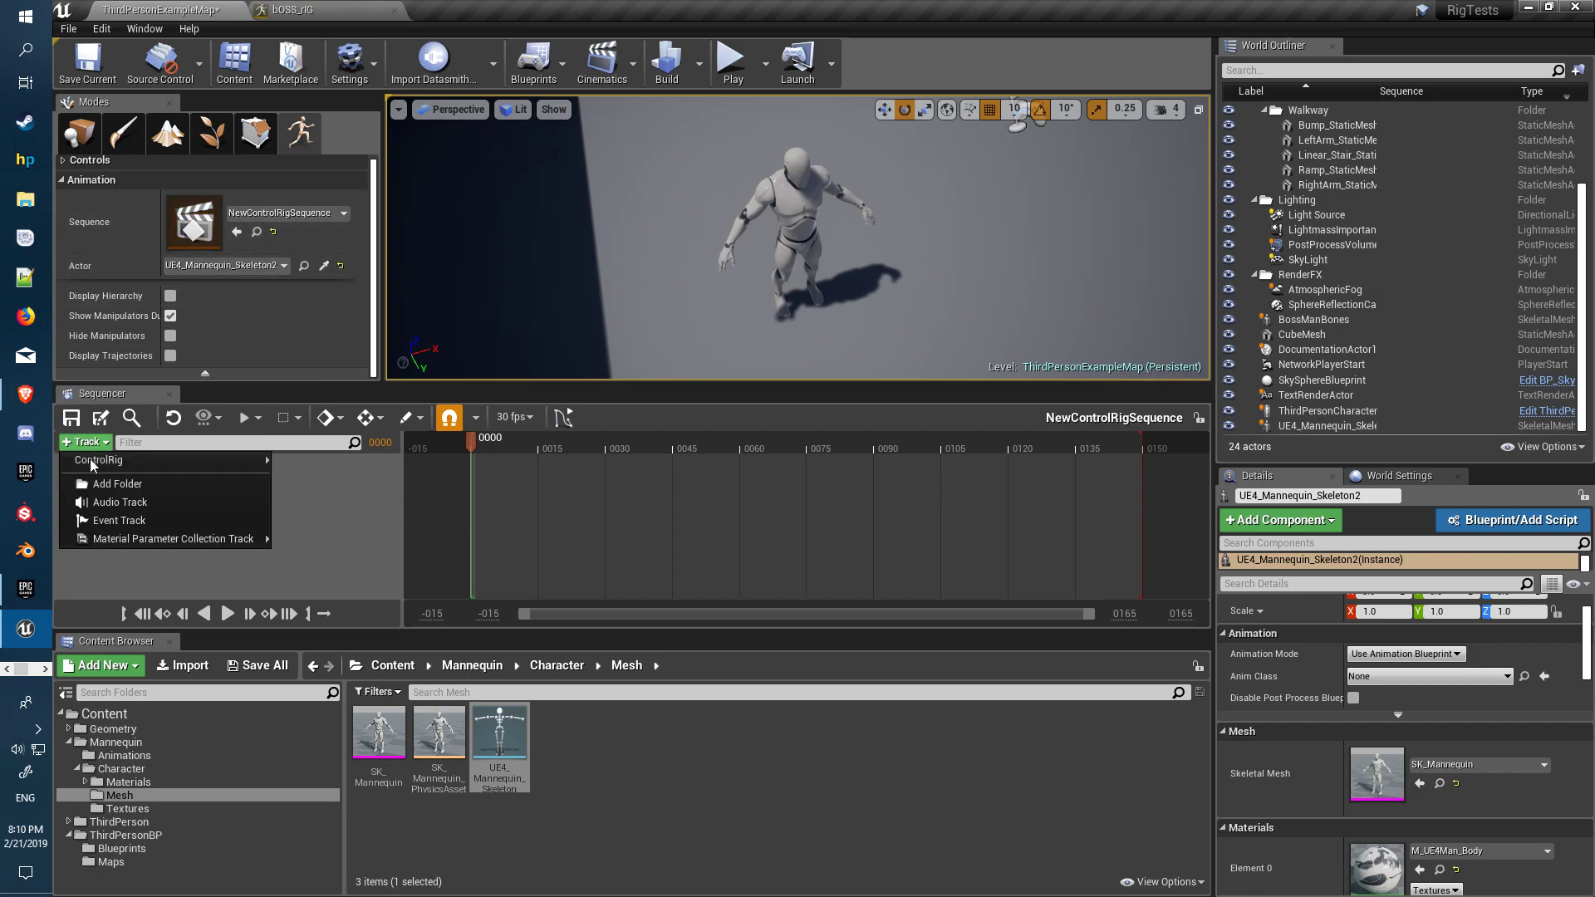
pyautogui.moveTo(93, 462)
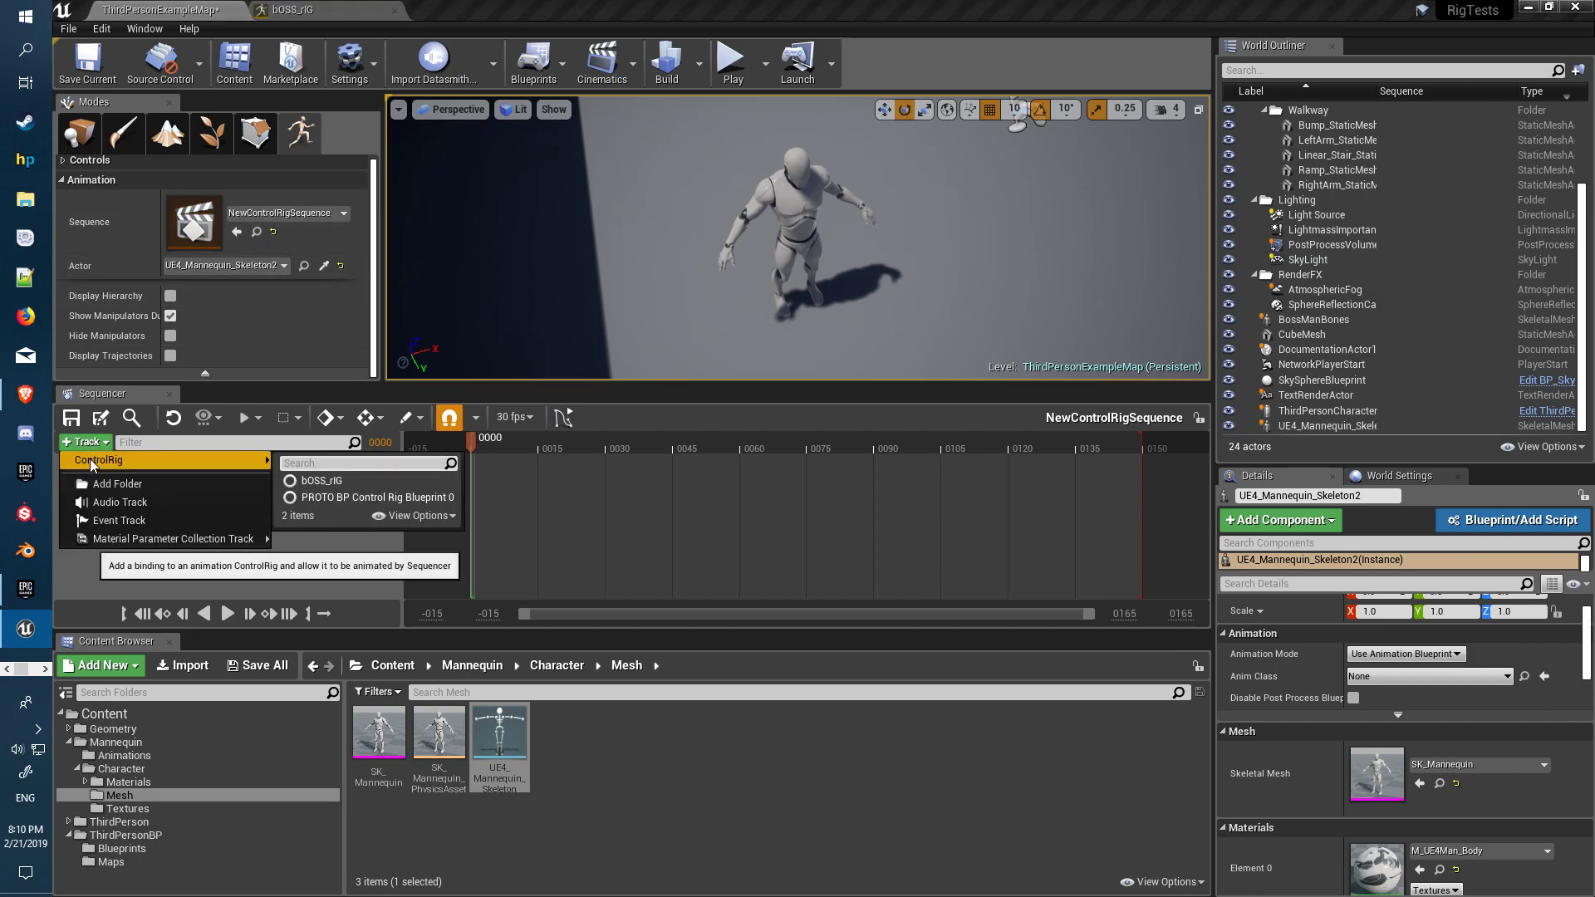
pyautogui.click(320, 482)
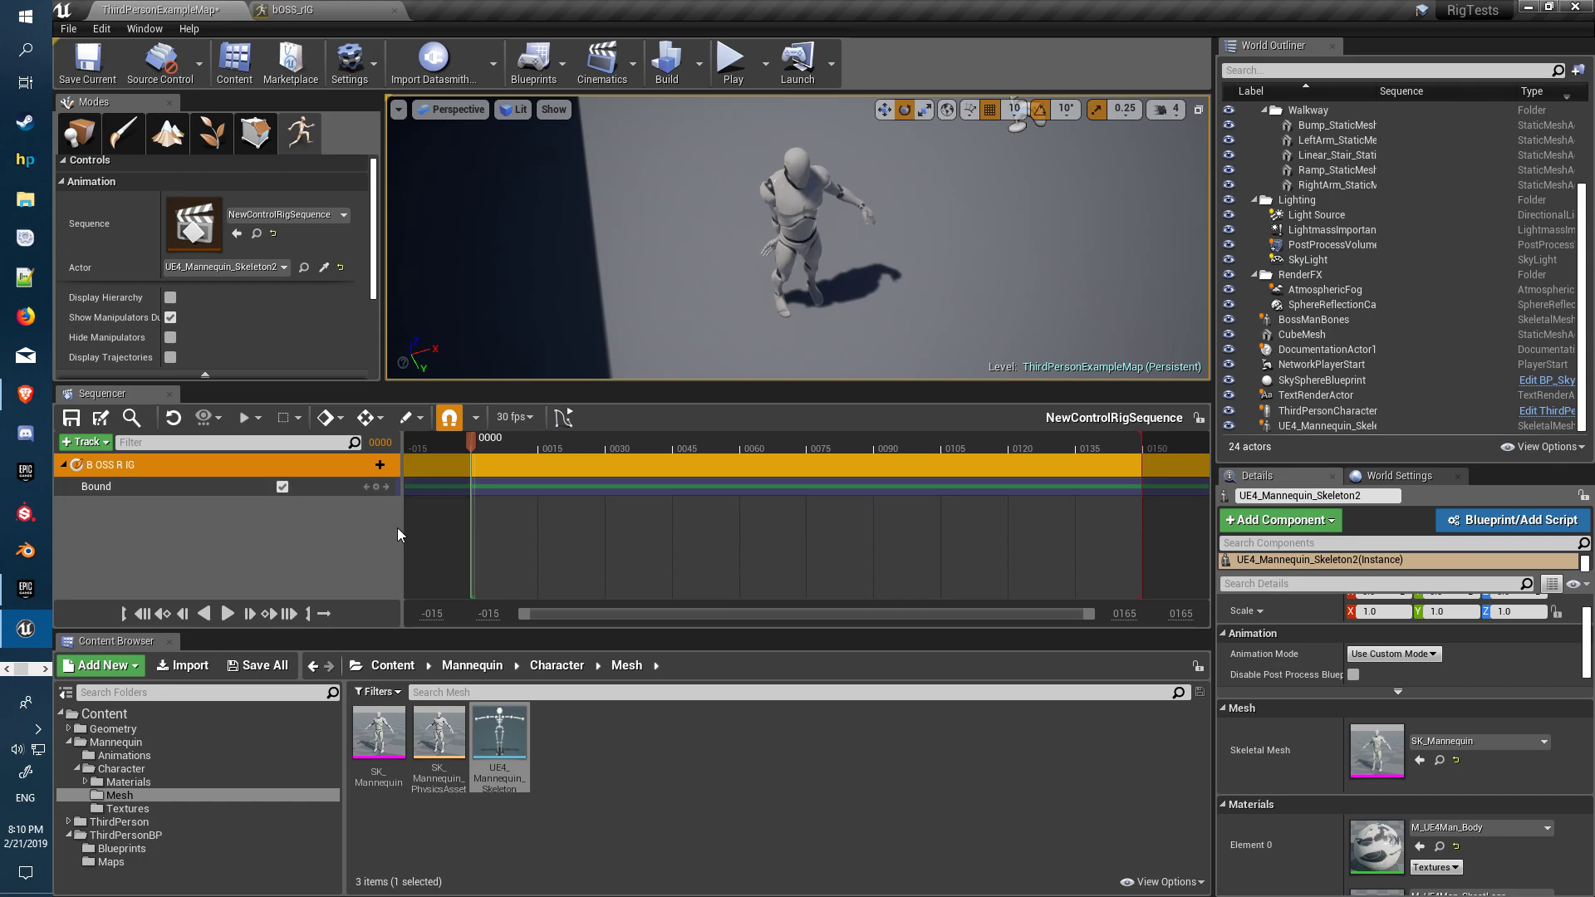
# Step: Add the Pole R and Right Arm control Transform tracks under the bOSS_rIG track
pyautogui.click(371, 465)
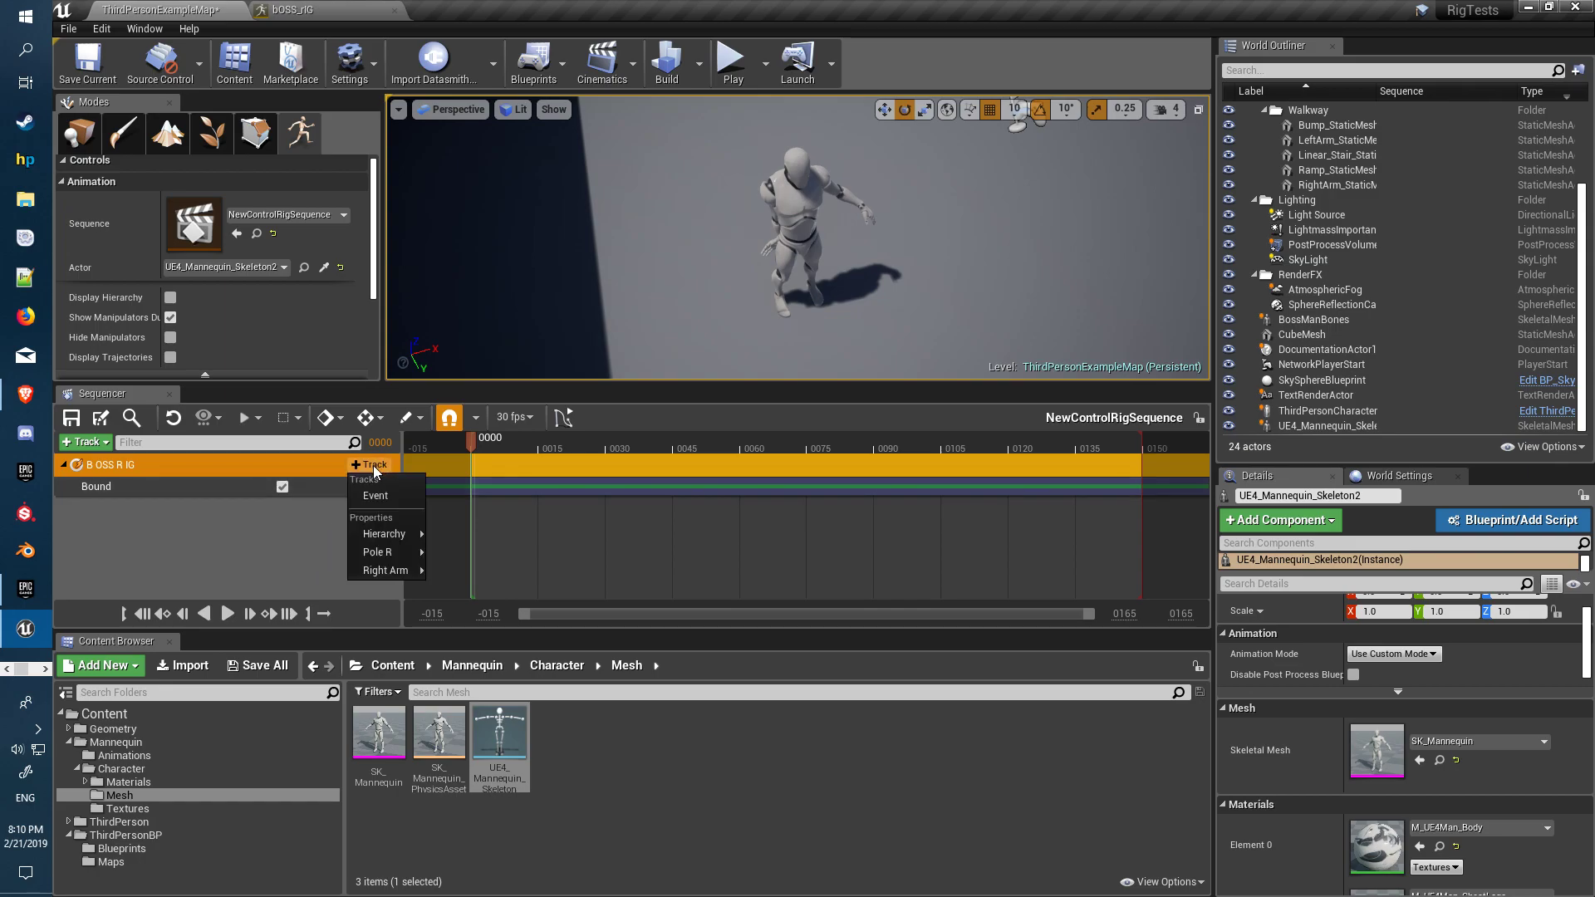
pyautogui.moveTo(388, 555)
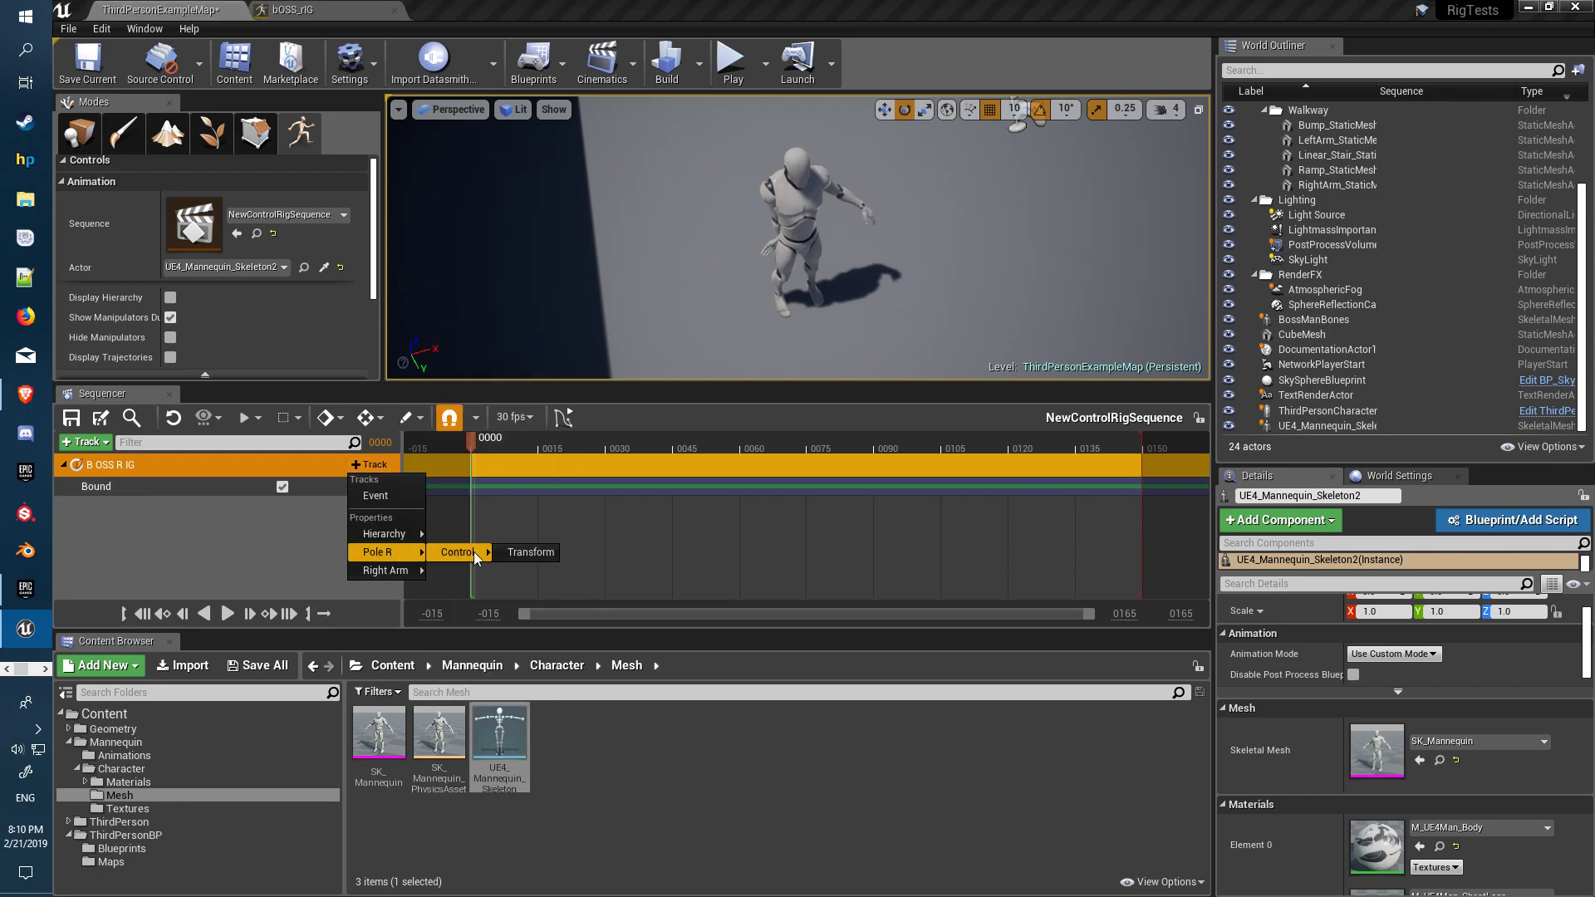
pyautogui.click(512, 555)
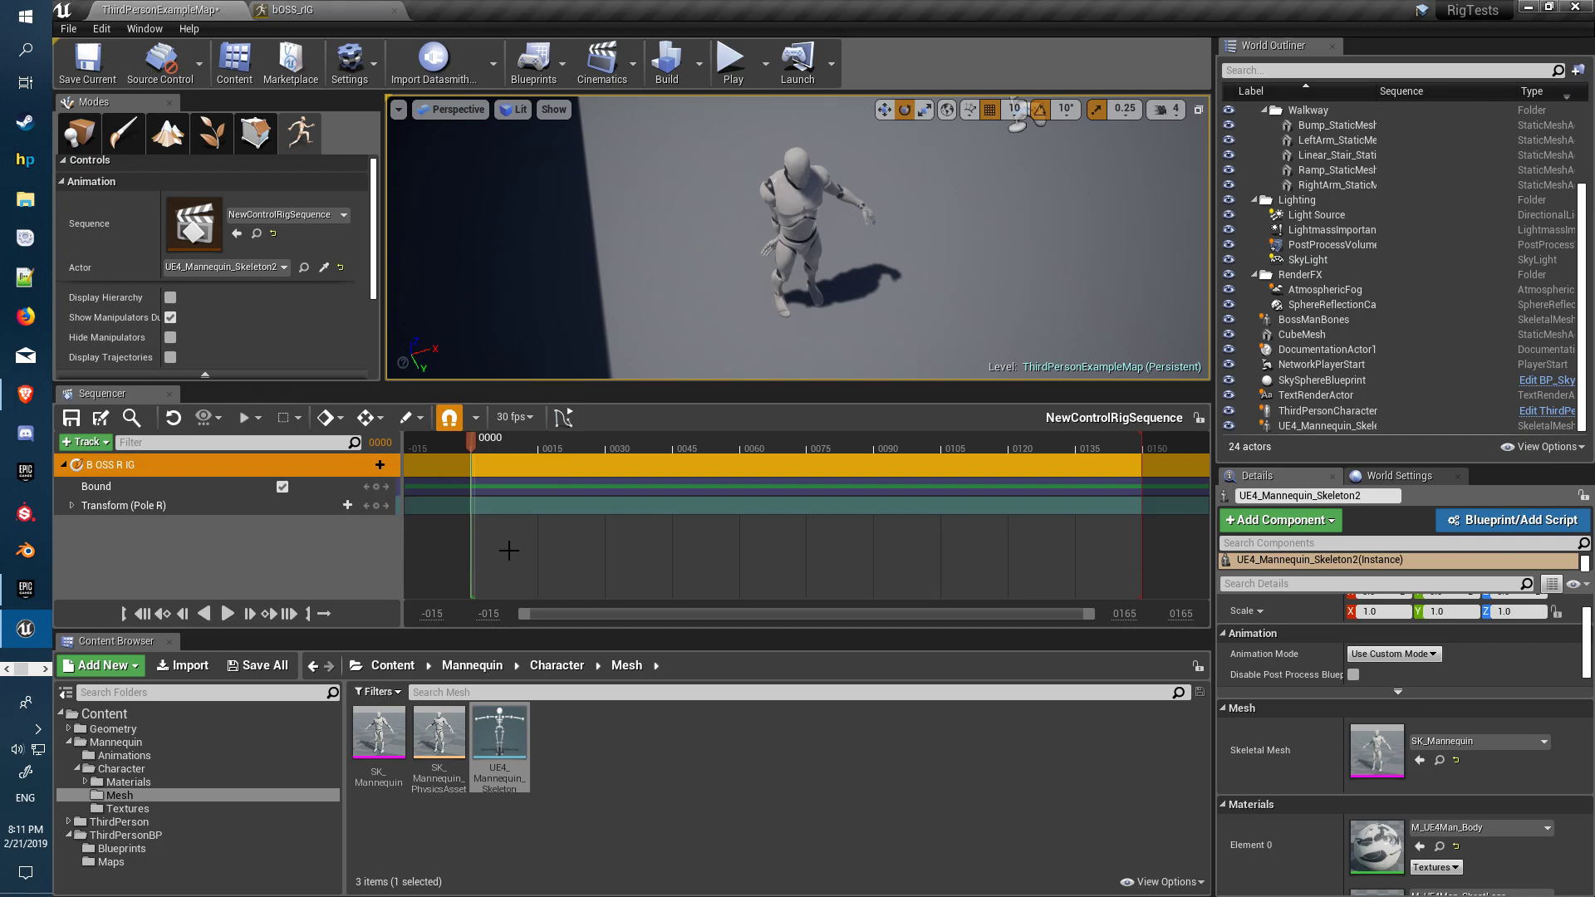
pyautogui.click(371, 465)
pyautogui.moveTo(449, 573)
pyautogui.click(521, 571)
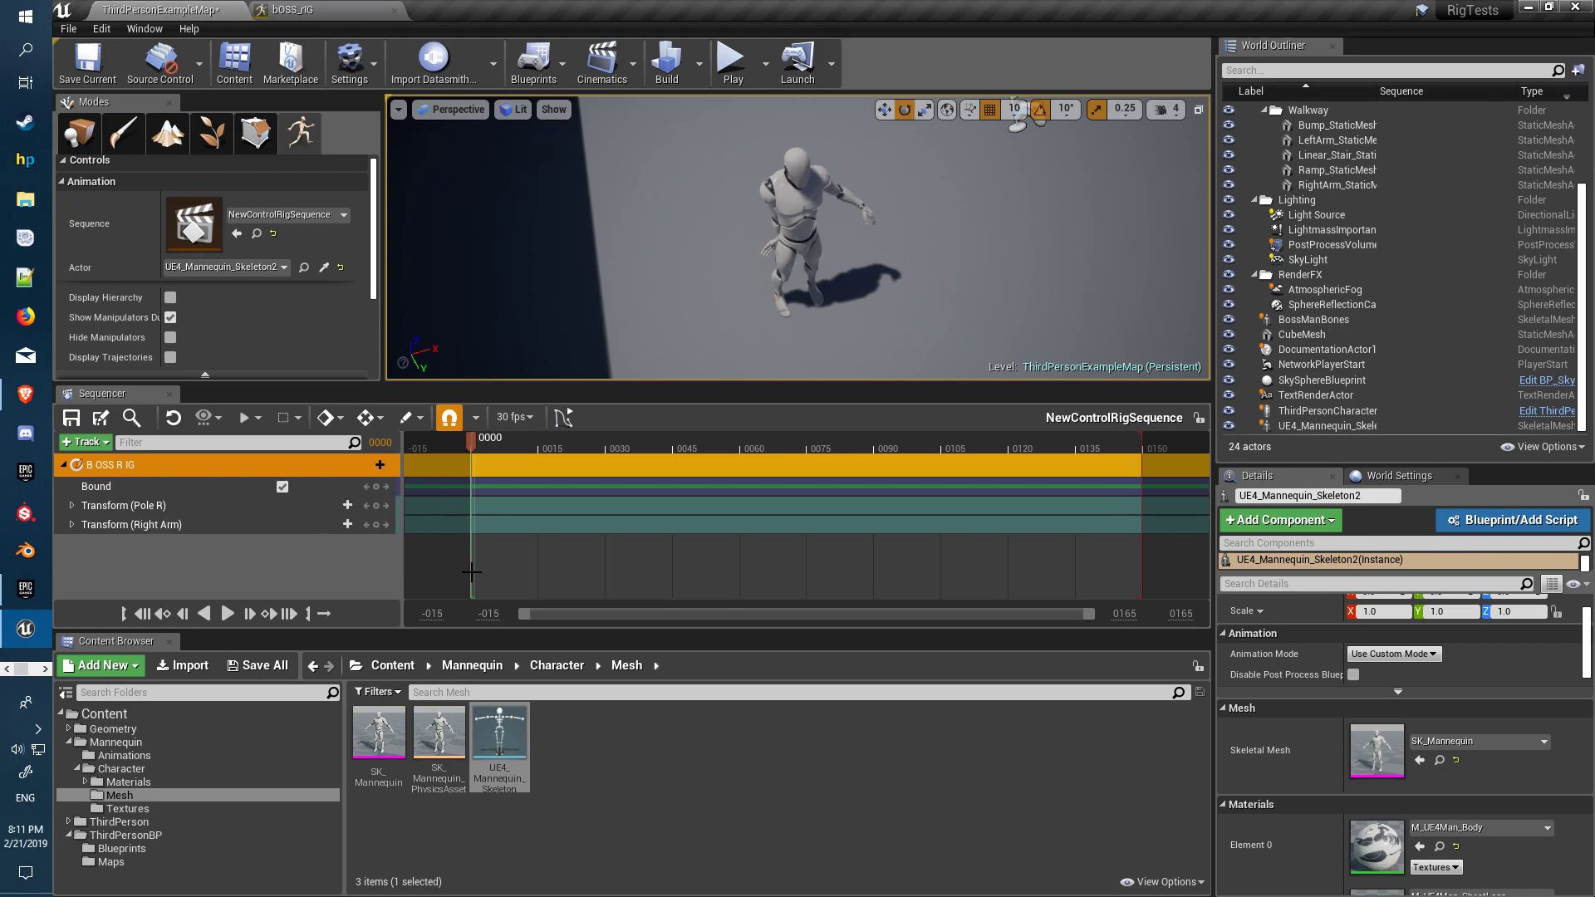
# Step: Select the Right Arm transform, move its control in the level, and rotate it about 50 degrees
pyautogui.click(162, 528)
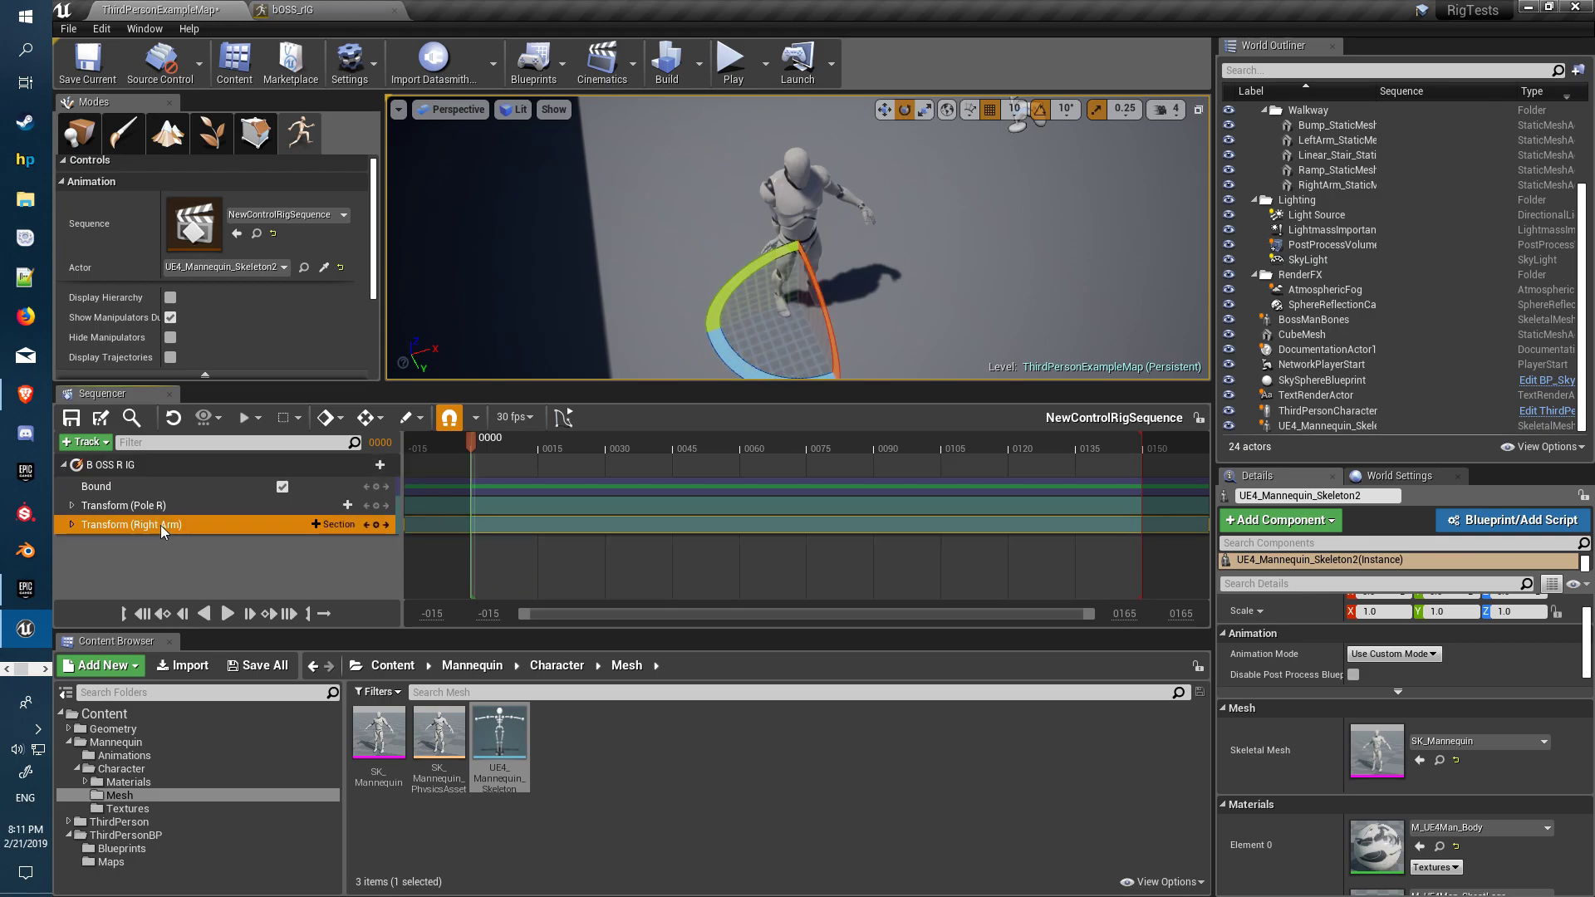
pyautogui.click(884, 111)
pyautogui.moveTo(842, 290); pyautogui.dragTo(712, 297)
pyautogui.scroll(-3, 648, 260)
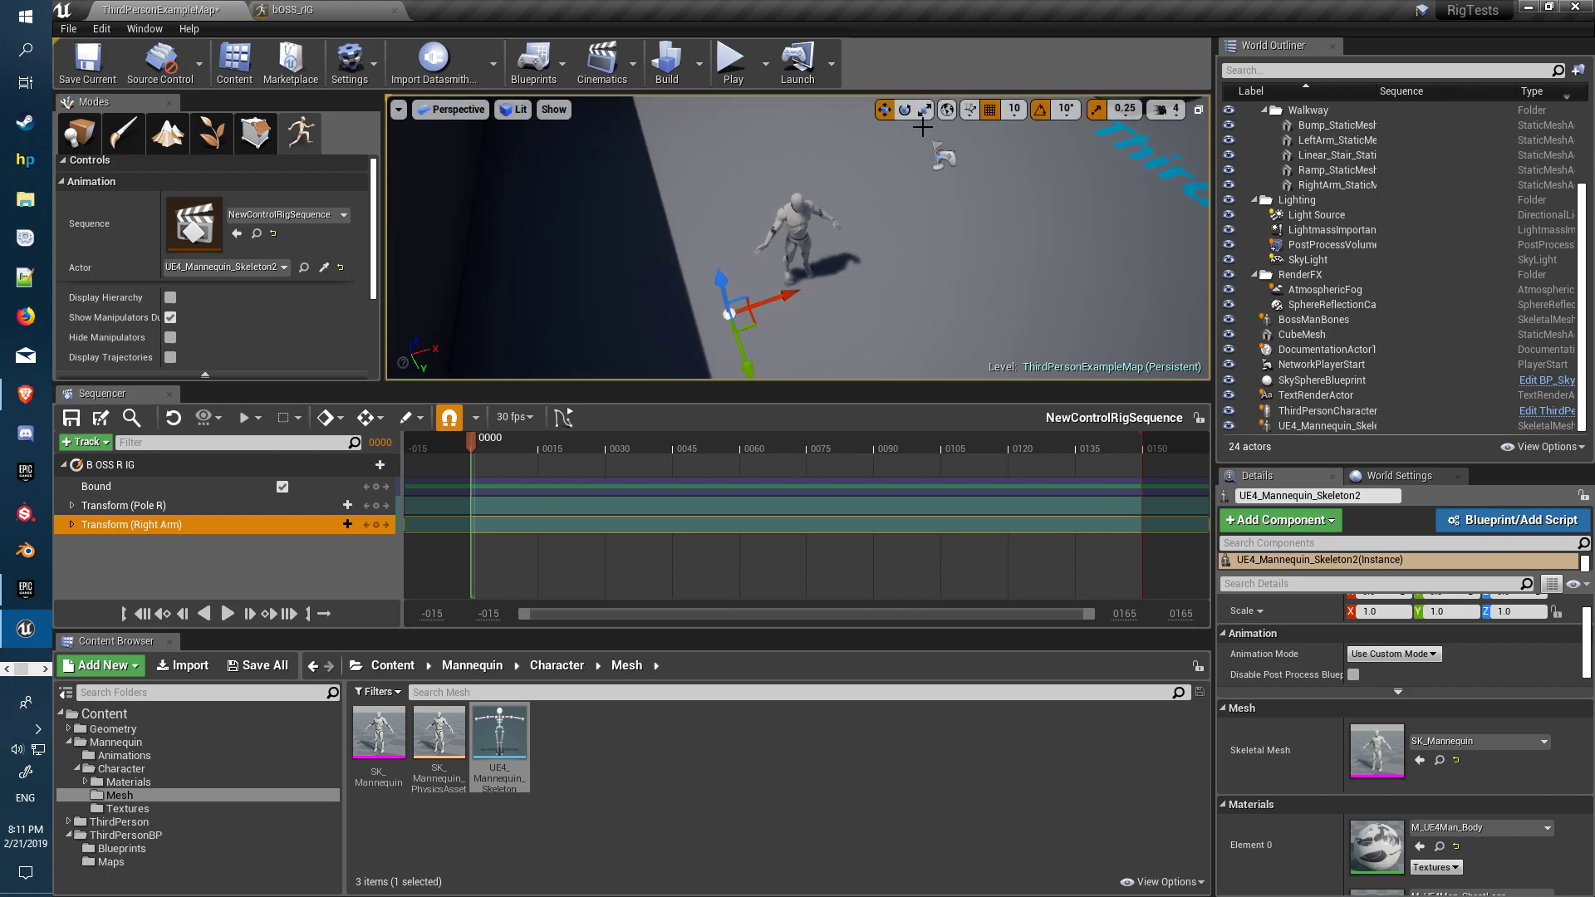
pyautogui.click(905, 108)
pyautogui.moveTo(641, 353); pyautogui.dragTo(706, 274)
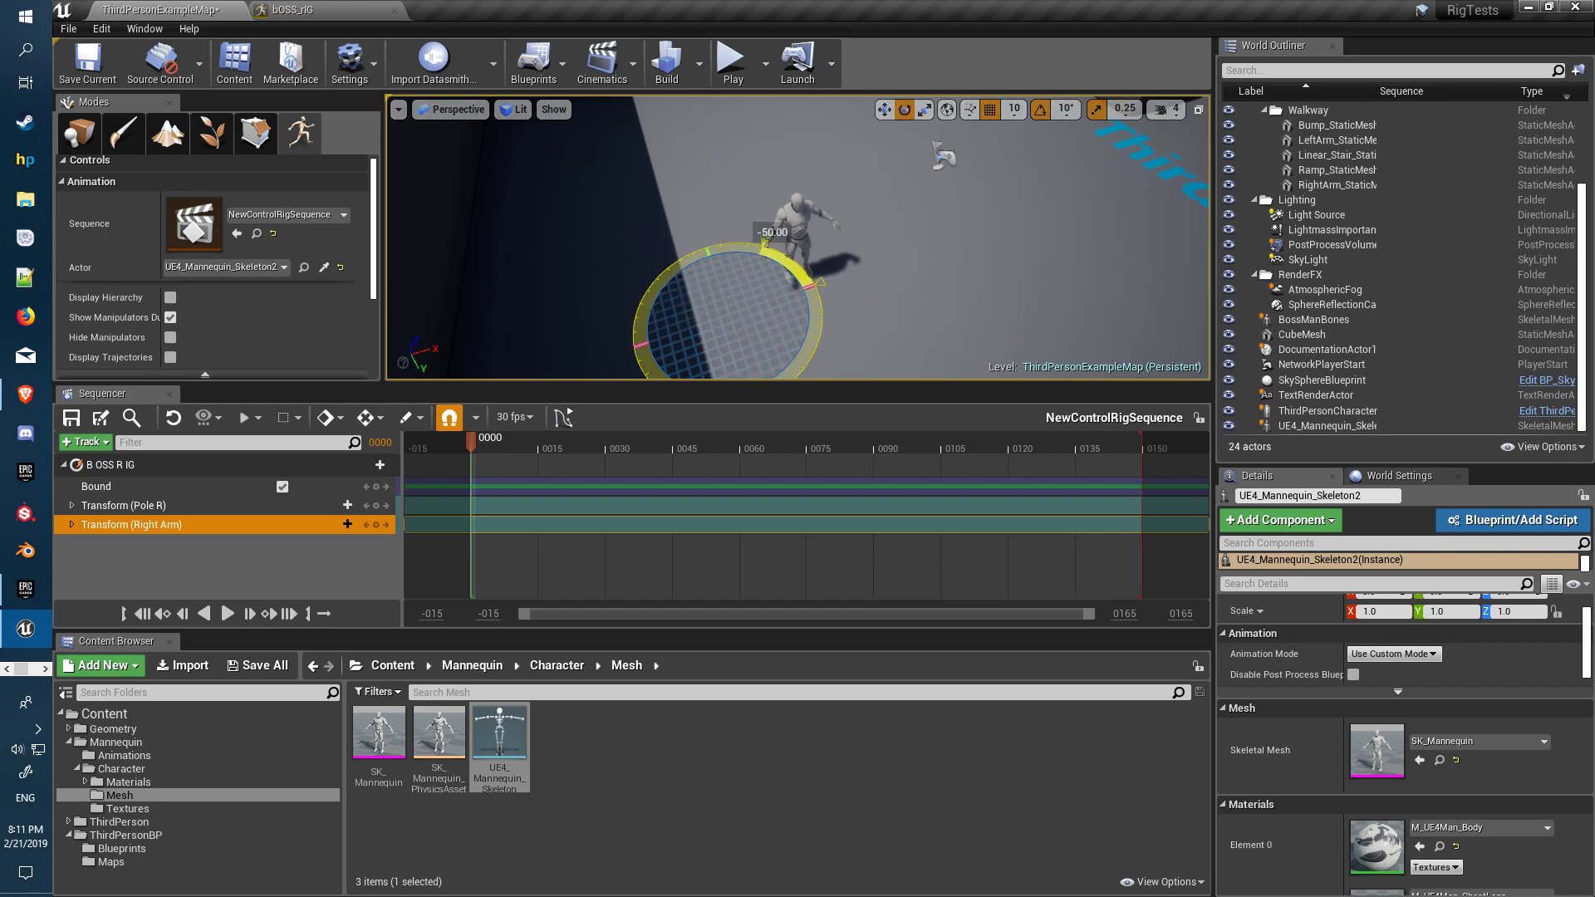
# Step: Select the Pole R transform for moving and enlarge the level viewport around the mannequin
pyautogui.click(884, 109)
pyautogui.click(167, 505)
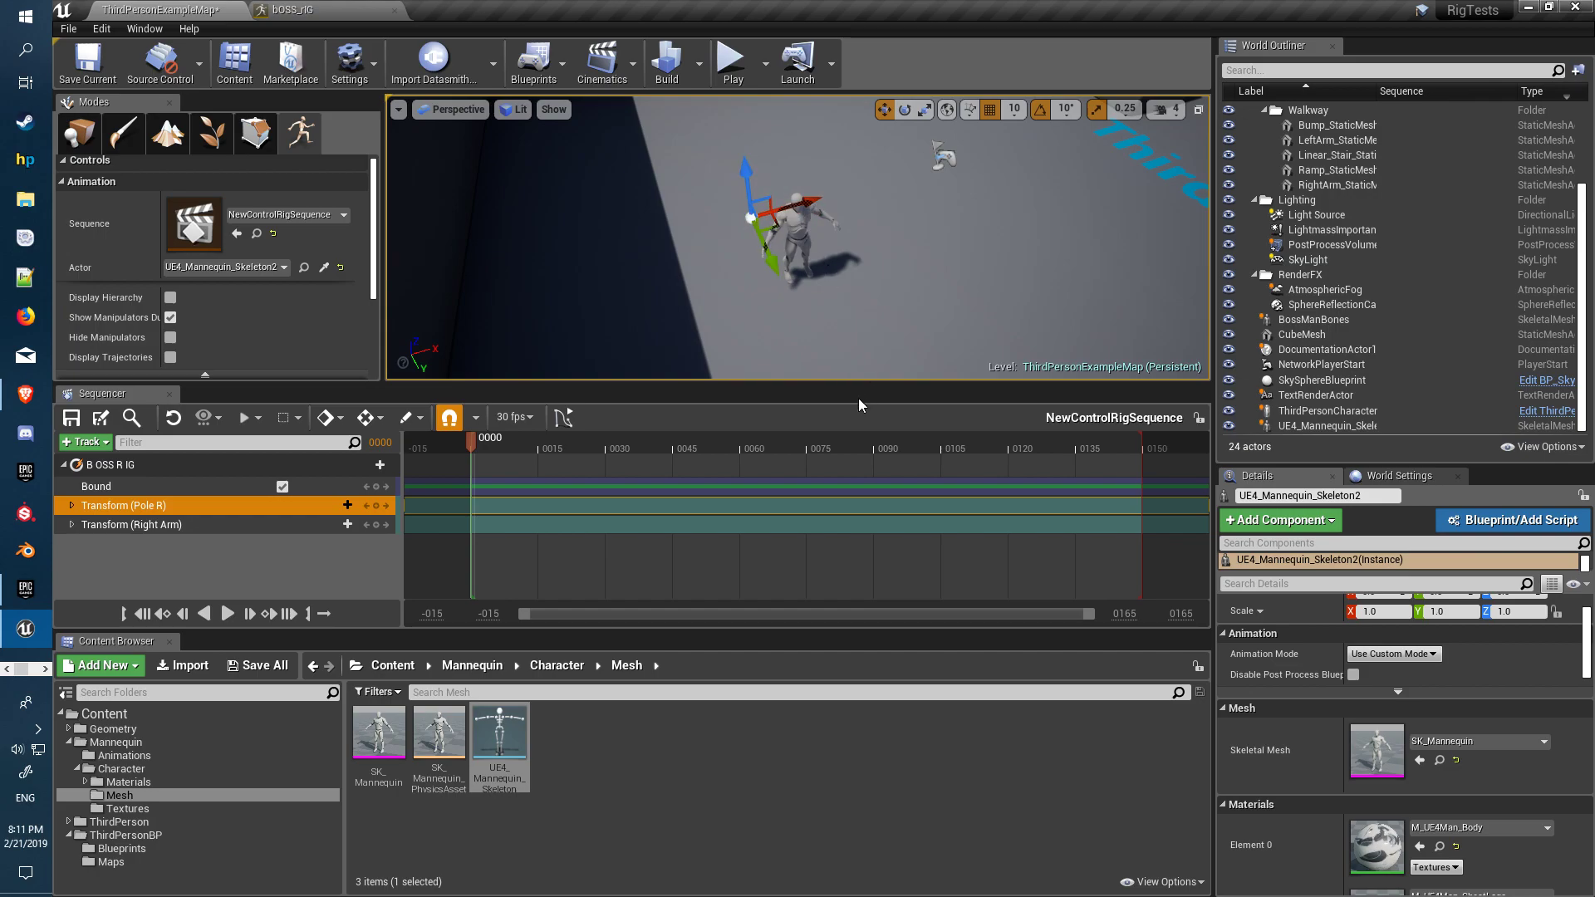
pyautogui.moveTo(833, 640); pyautogui.dragTo(876, 891)
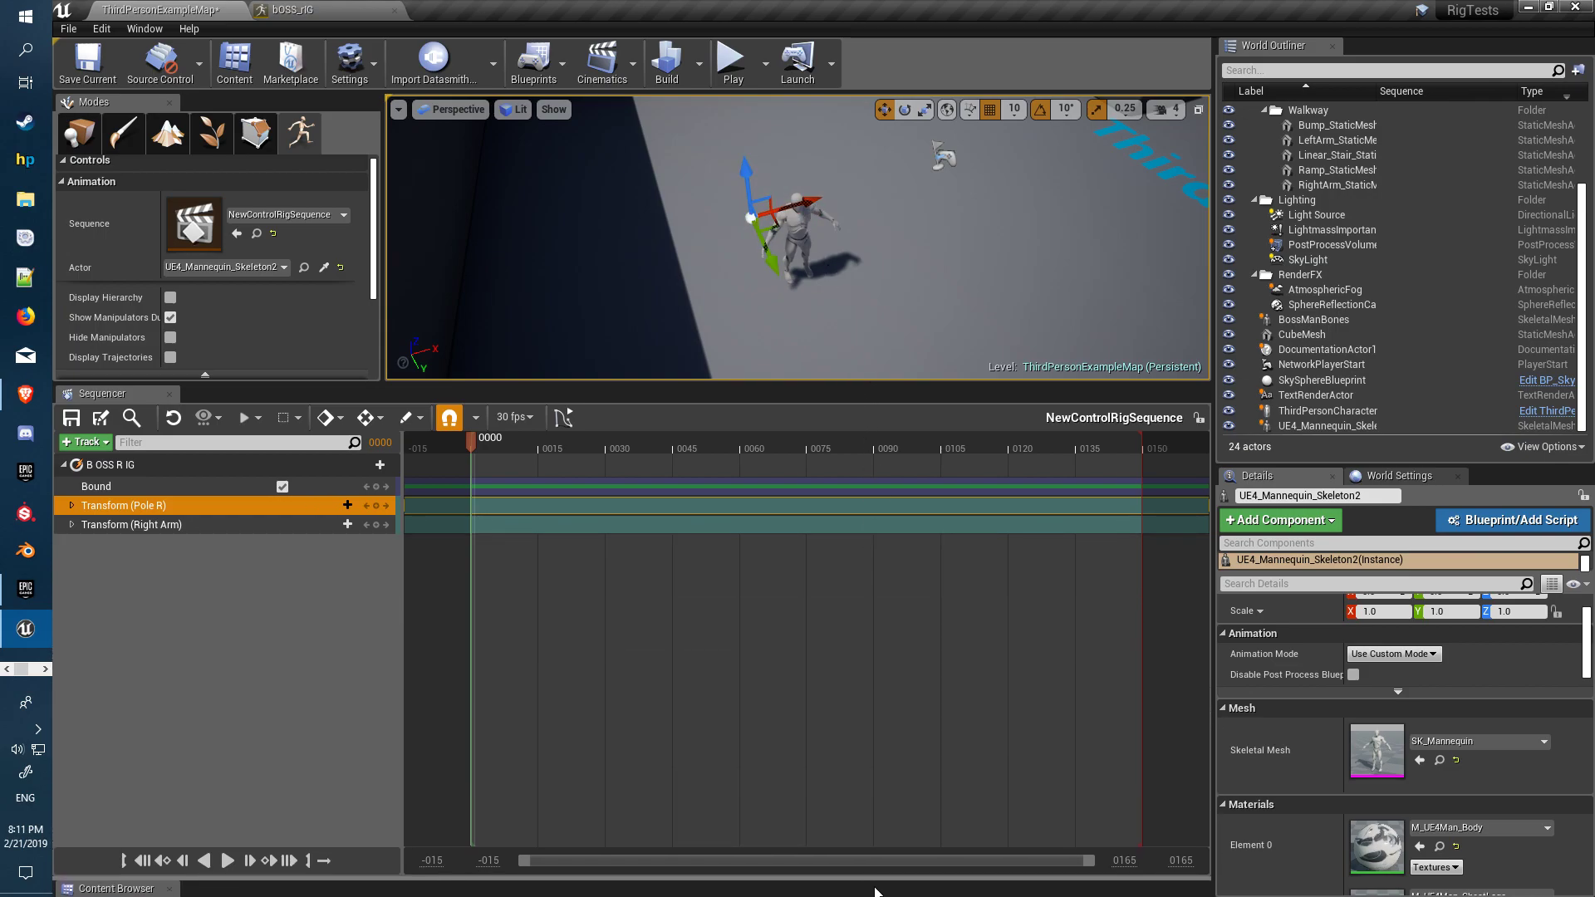
pyautogui.moveTo(696, 385); pyautogui.dragTo(691, 623)
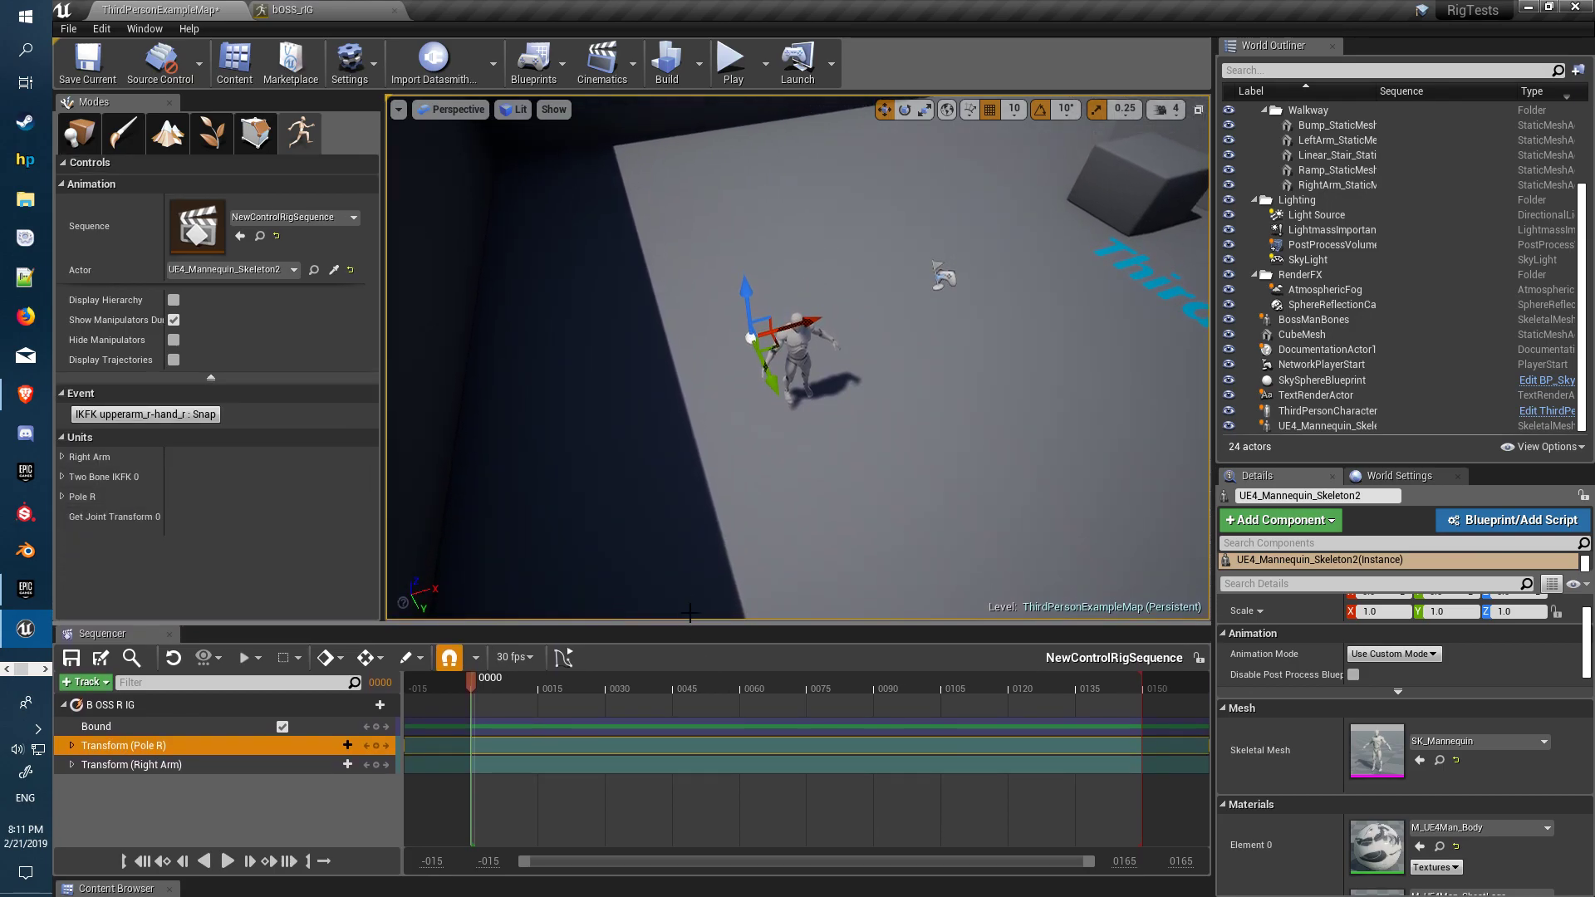
pyautogui.moveTo(734, 379); pyautogui.dragTo(773, 383, button='right')
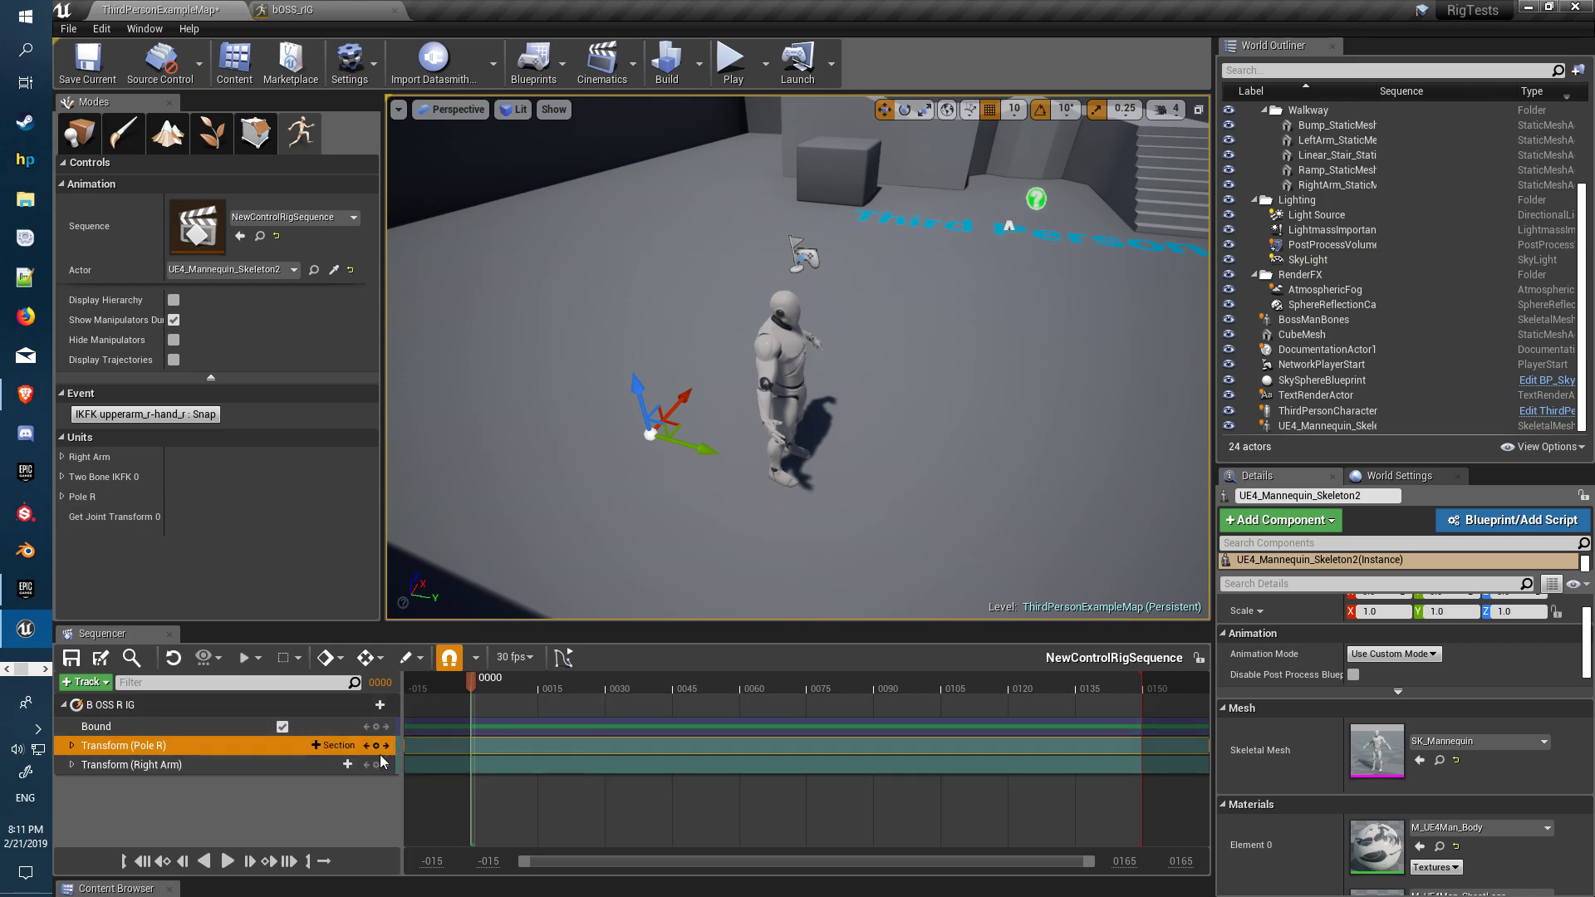
# Step: Examine the Two Bone IKFK 0 and Right Arm unit properties of the rig
pyautogui.click(62, 478)
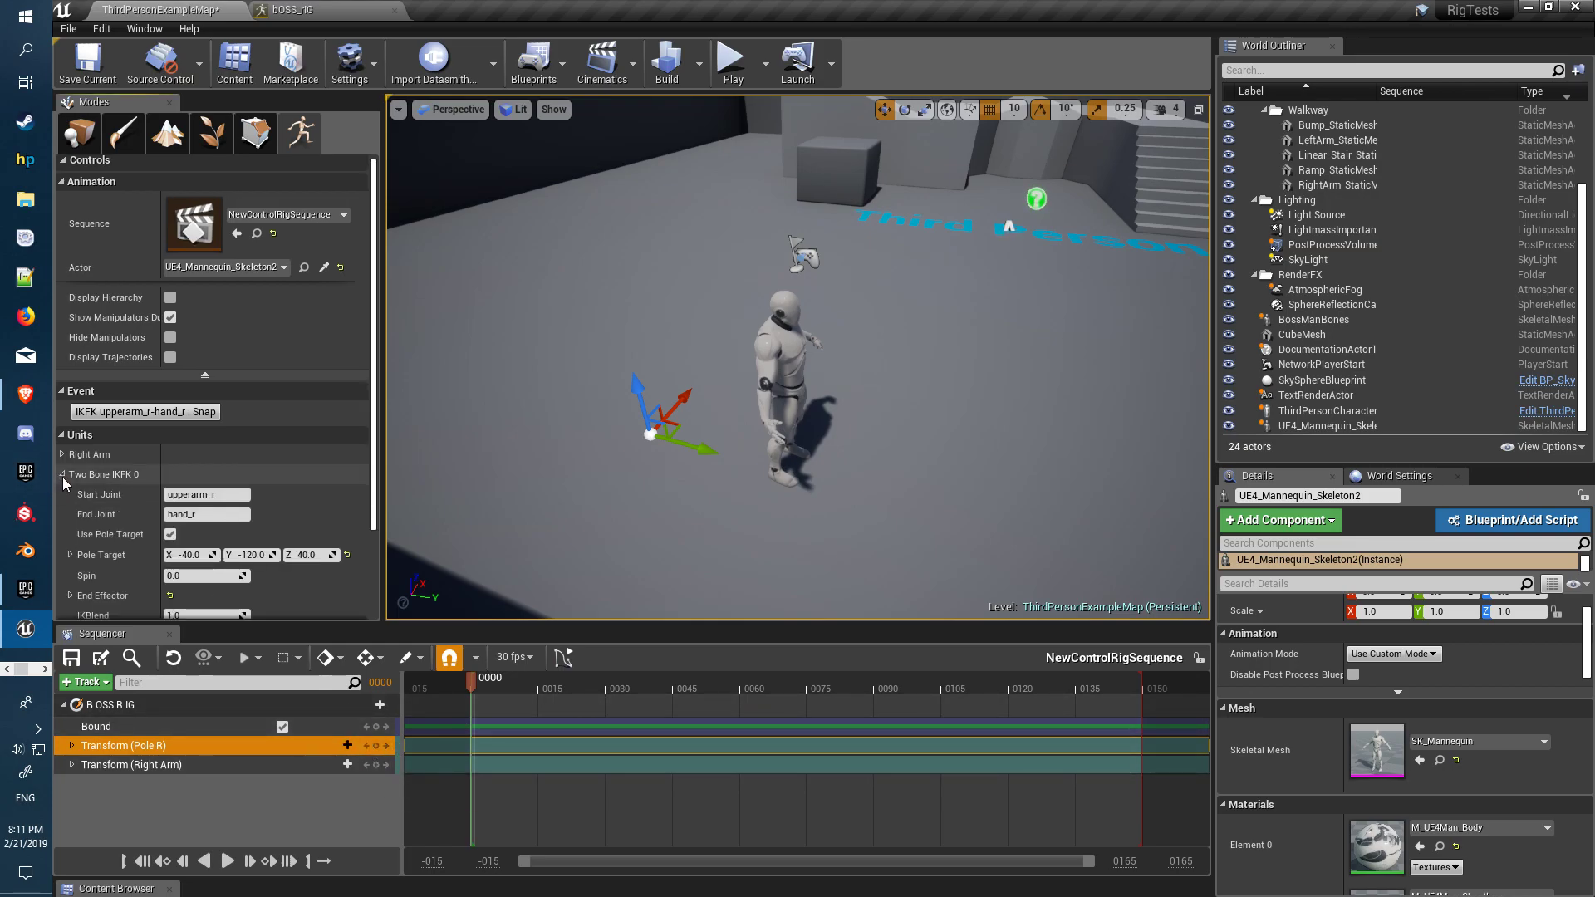
pyautogui.scroll(-2, 133, 527)
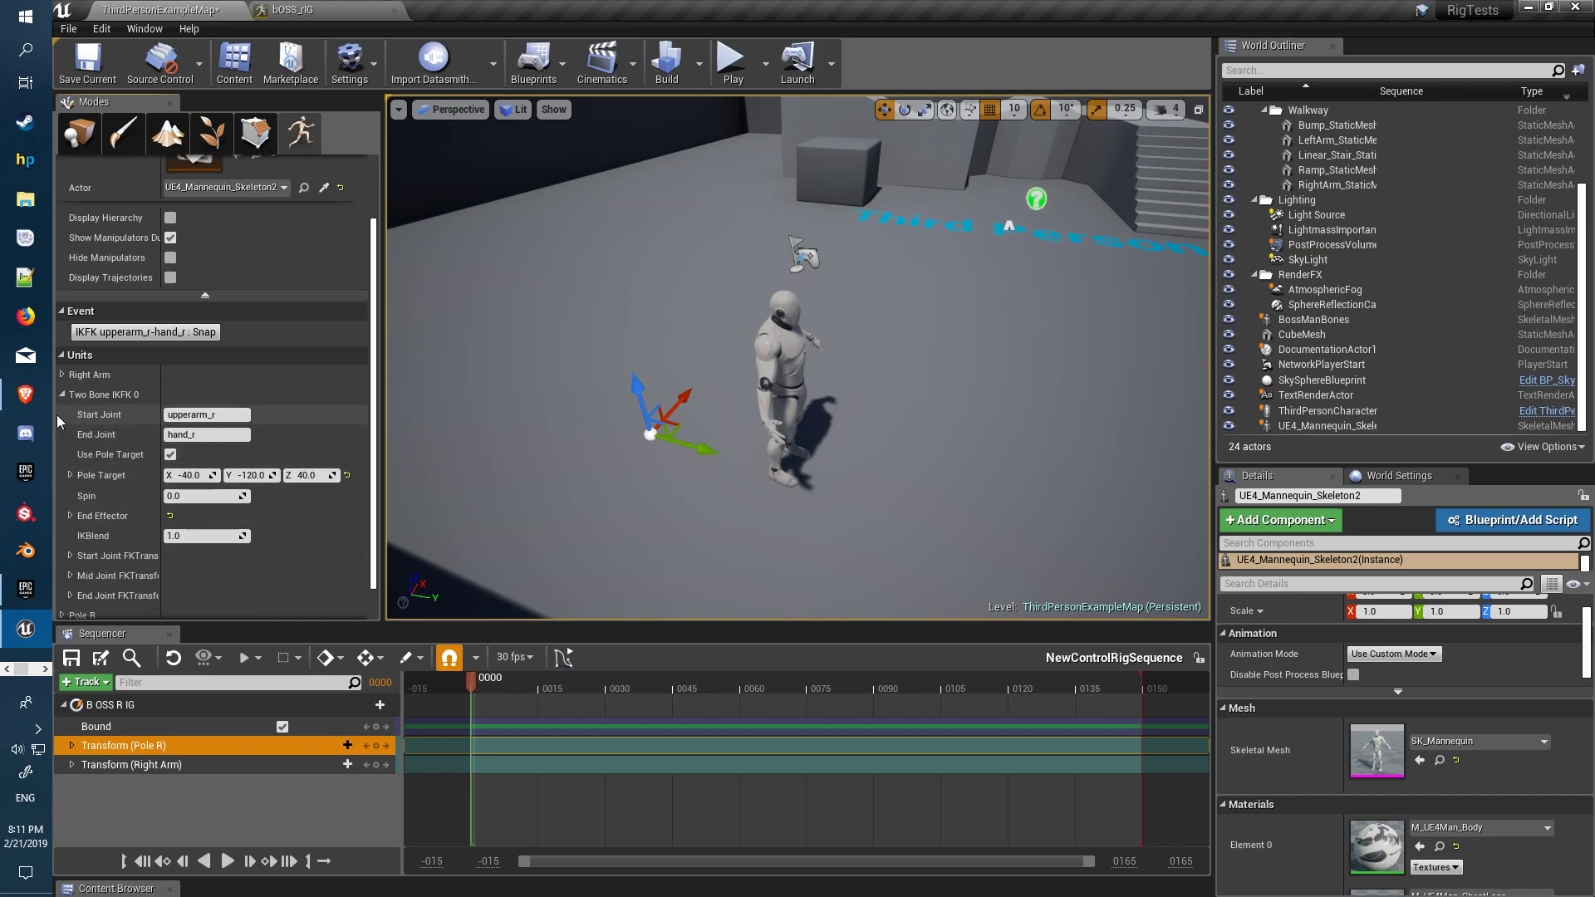
pyautogui.click(62, 394)
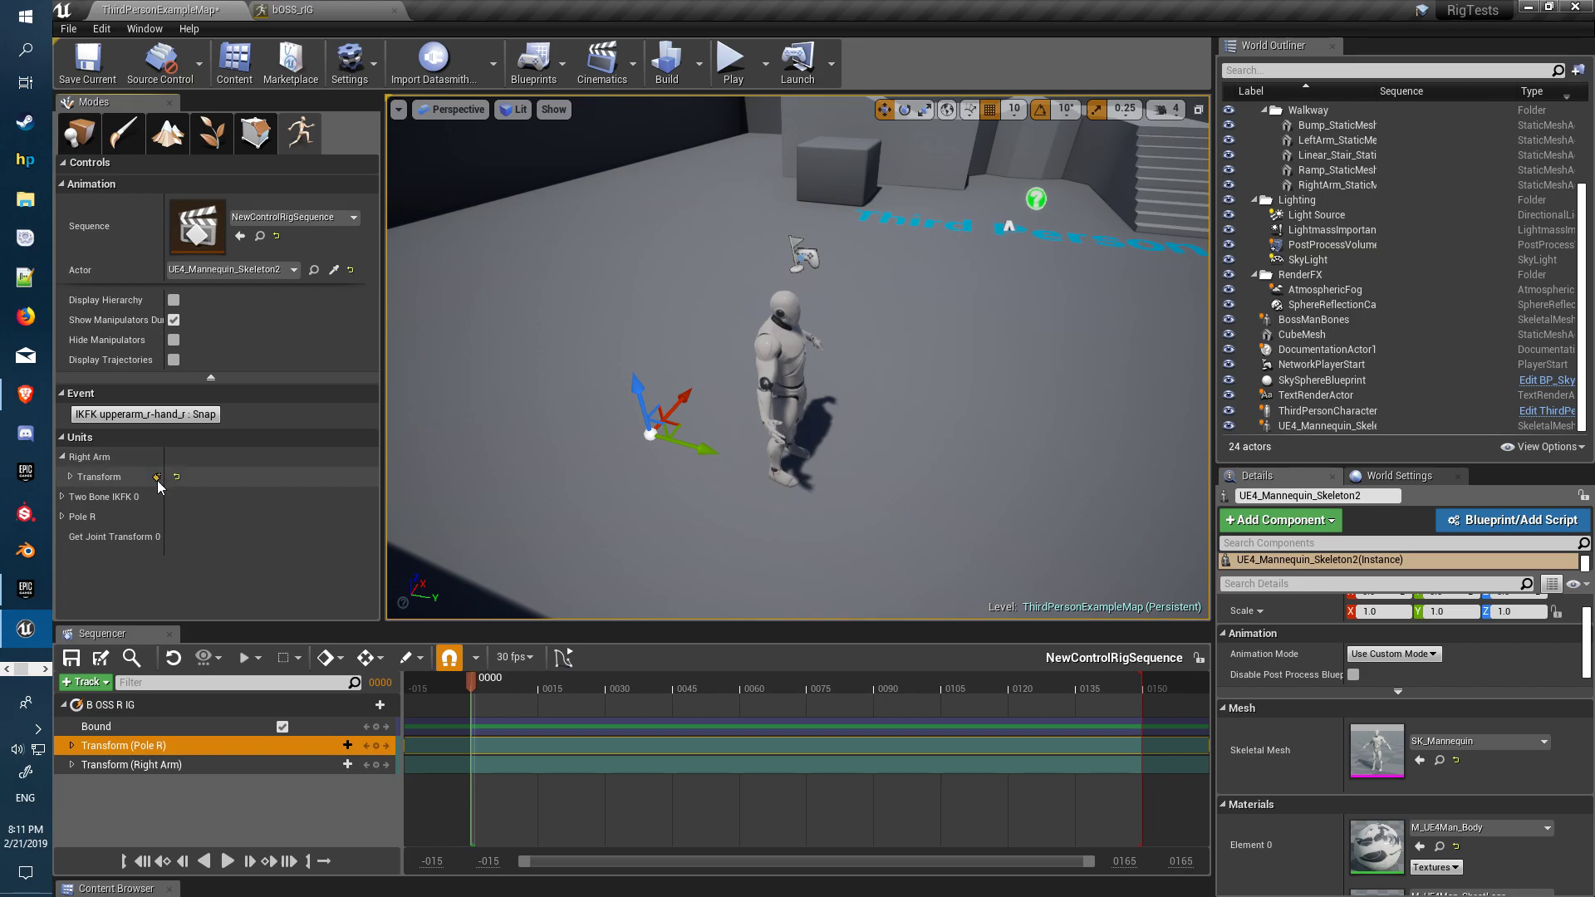
pyautogui.click(63, 457)
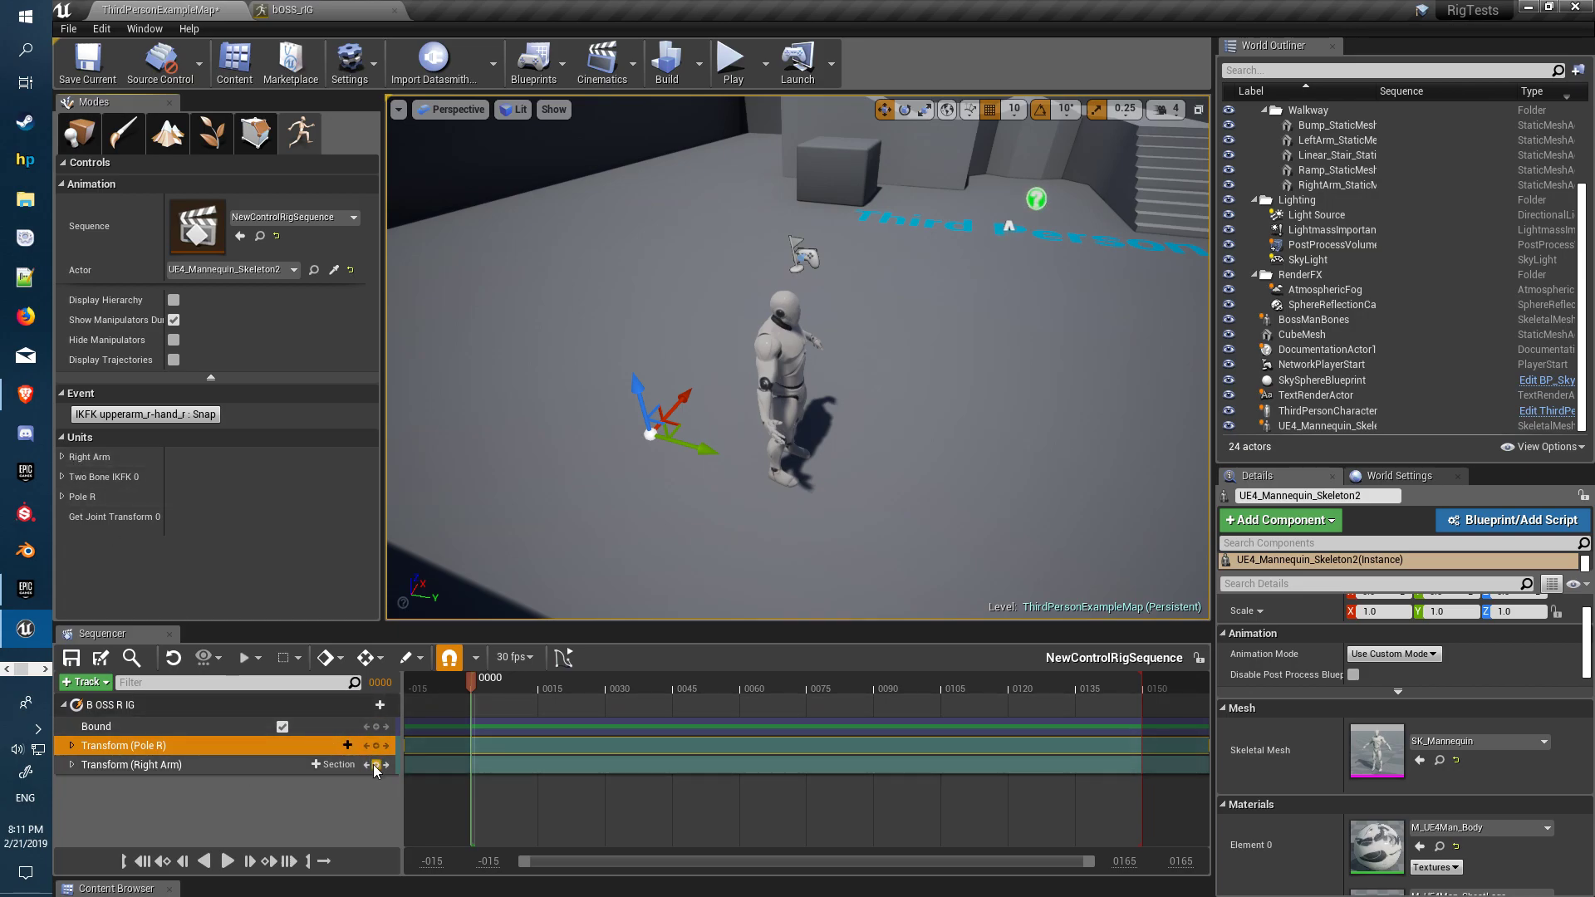
# Step: Key the Pole R and Right Arm transforms at frame 0, and raise the Right Arm control in front of the chest at frame 30
pyautogui.click(376, 765)
pyautogui.moveTo(470, 681); pyautogui.dragTo(606, 689)
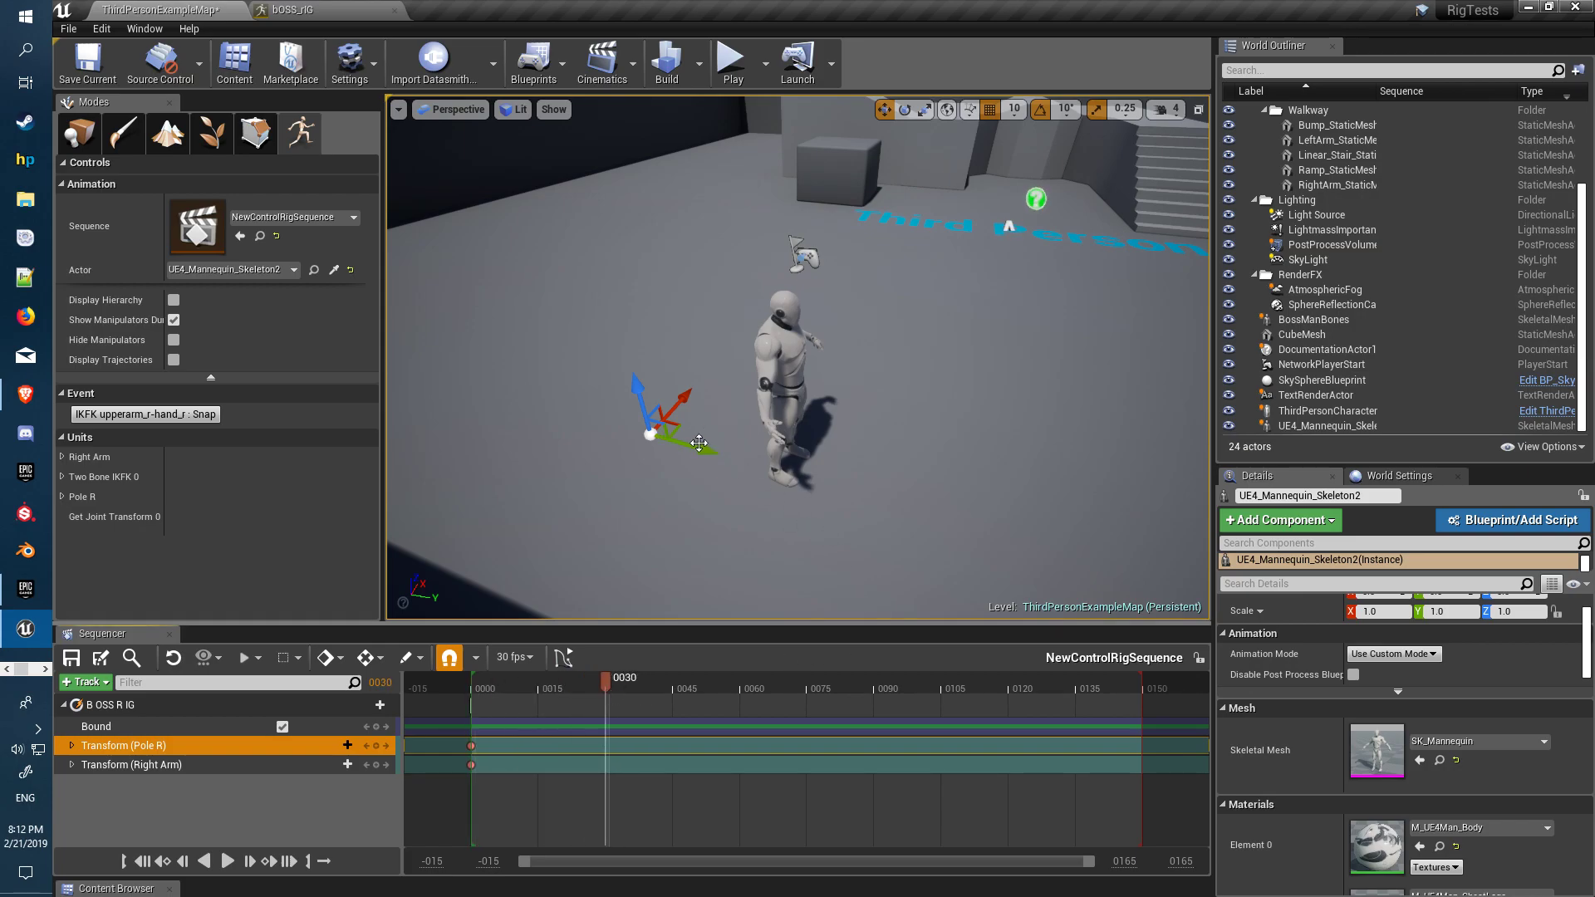
pyautogui.click(161, 765)
pyautogui.moveTo(769, 582); pyautogui.dragTo(865, 297)
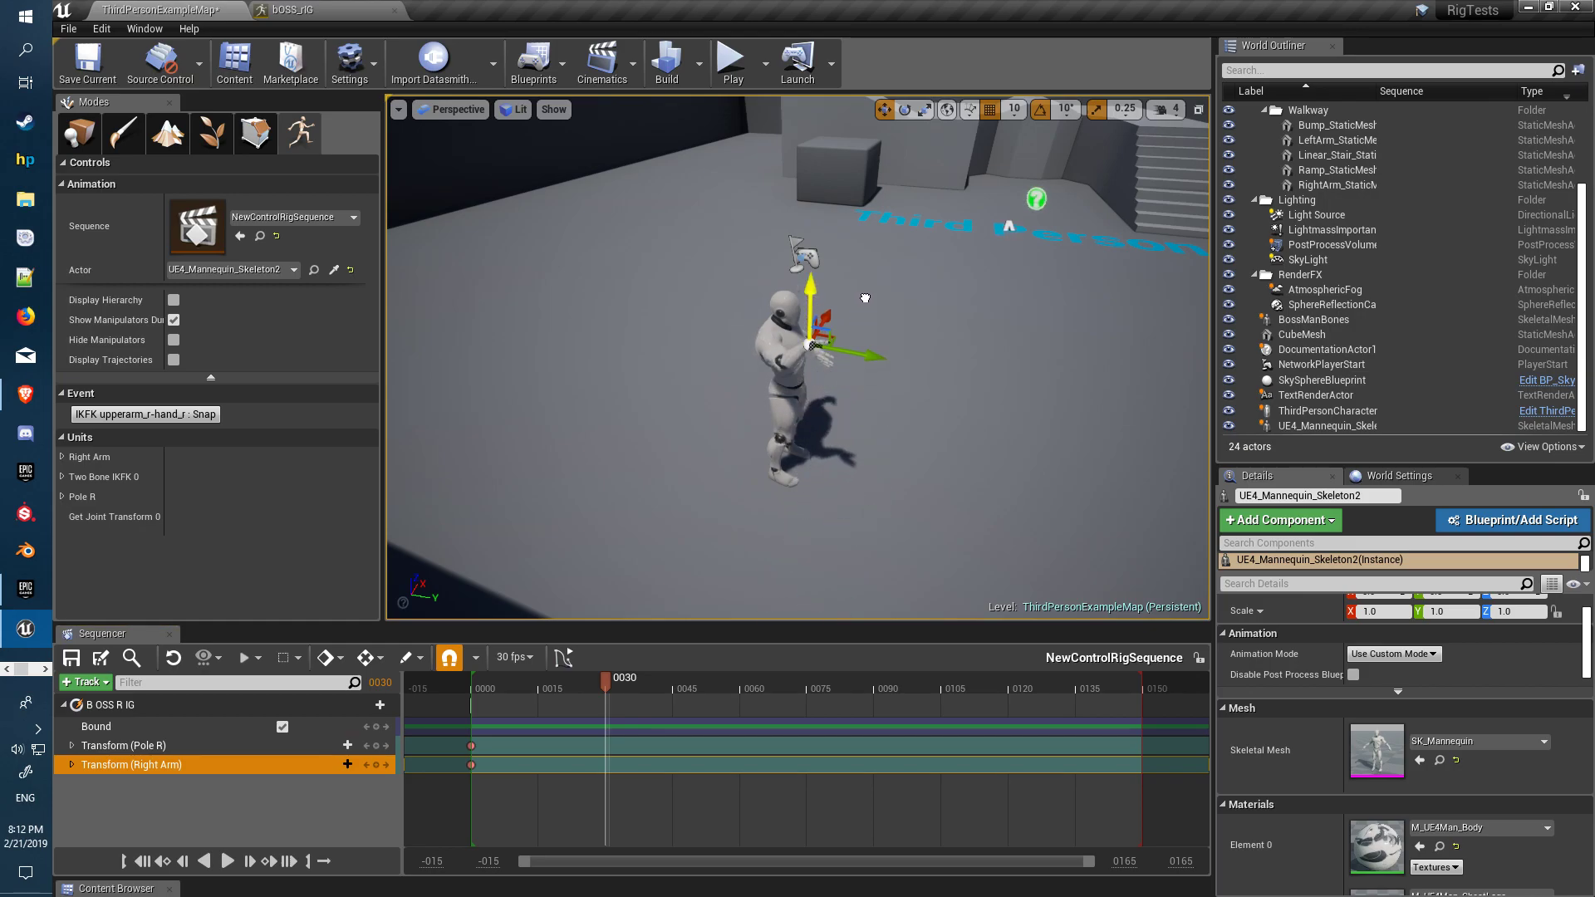
# Step: At frame 30, move the Pole R control up behind the mannequin's elbow and key the Right Arm transform
pyautogui.click(146, 745)
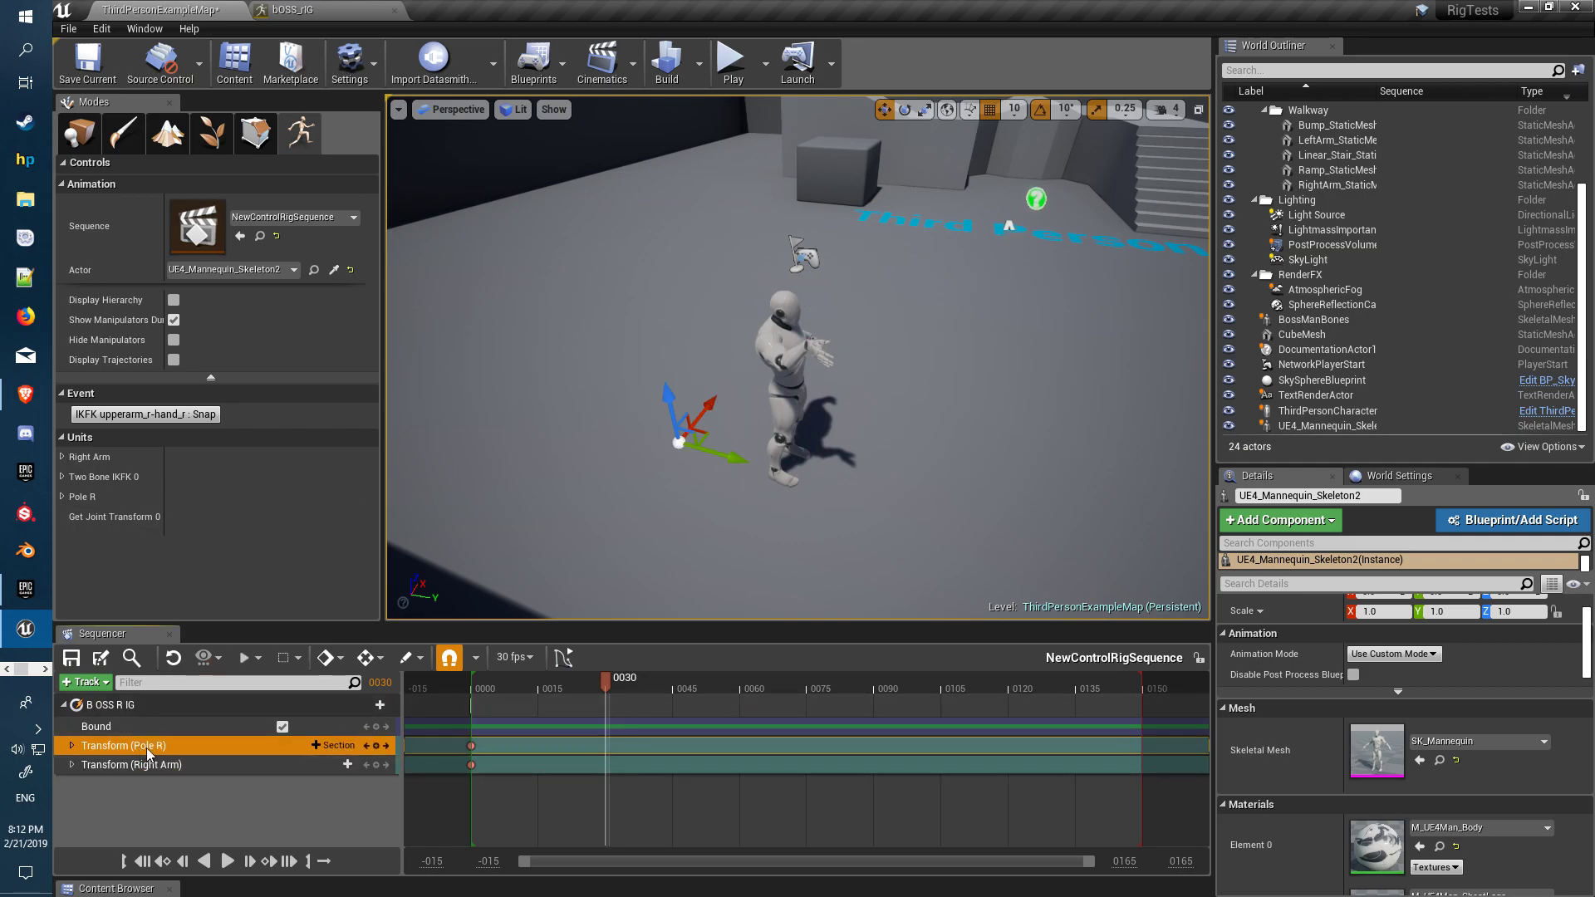
pyautogui.moveTo(720, 454); pyautogui.dragTo(598, 304)
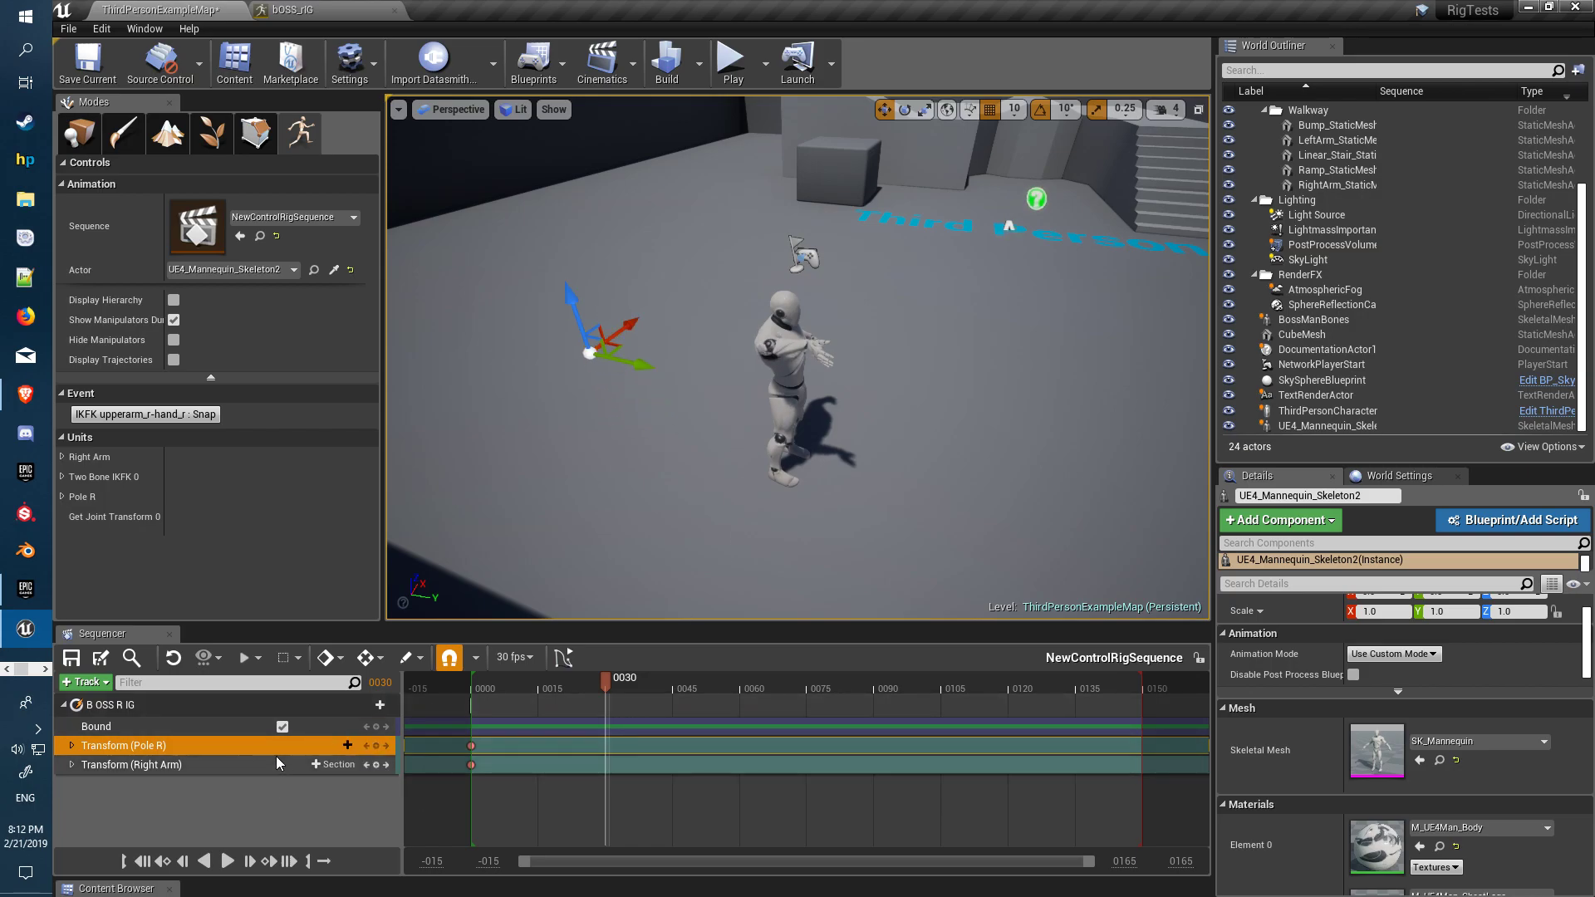
pyautogui.click(376, 764)
pyautogui.moveTo(641, 398); pyautogui.dragTo(620, 328)
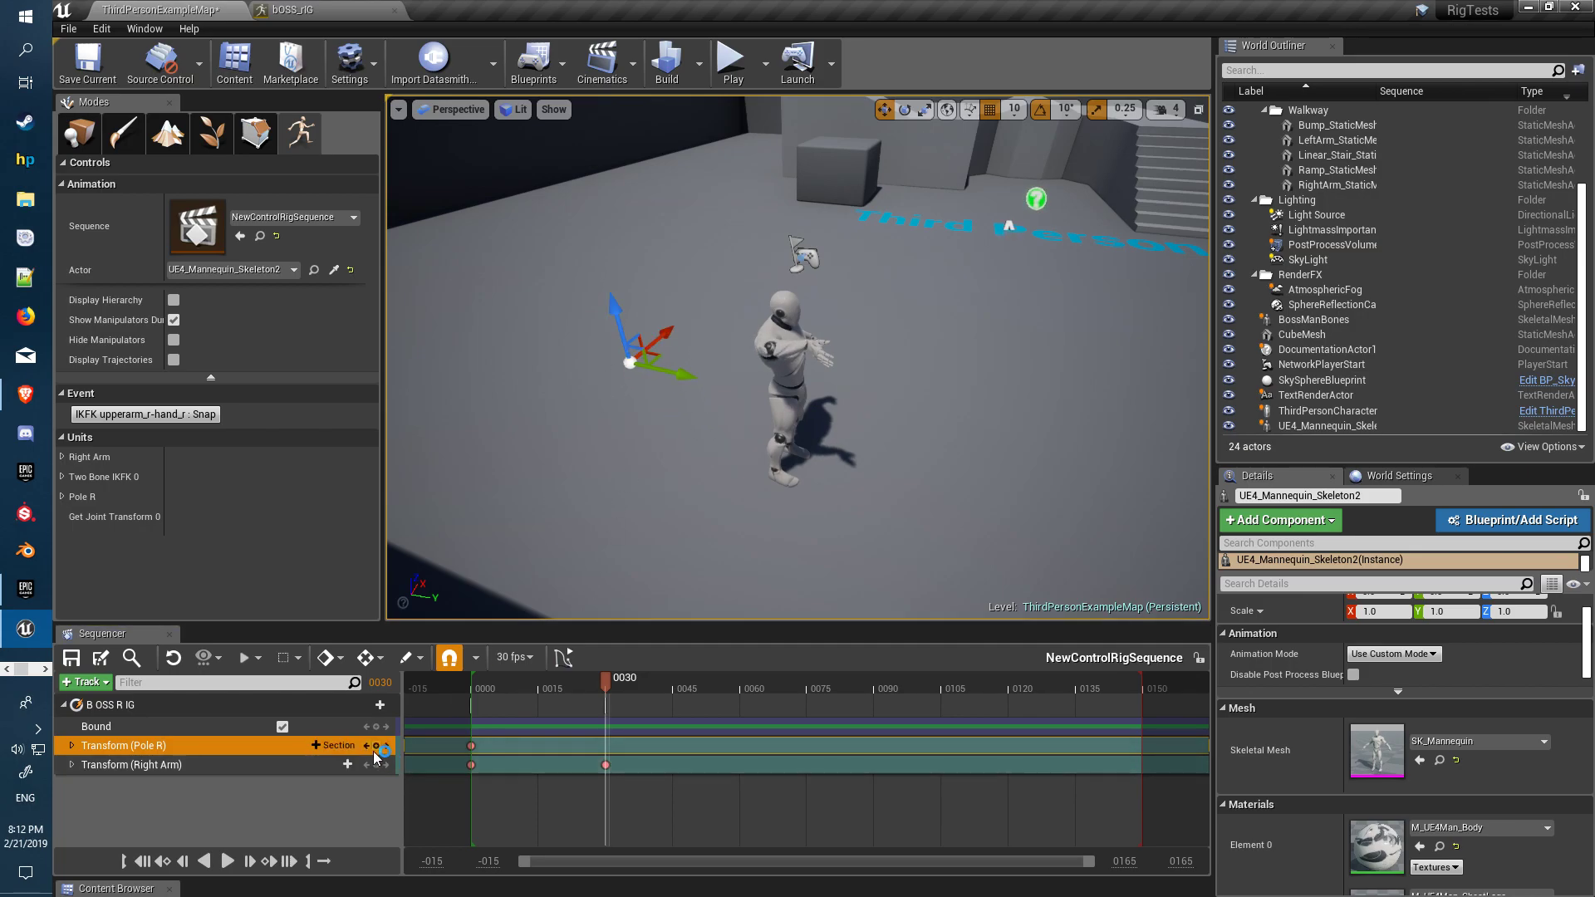
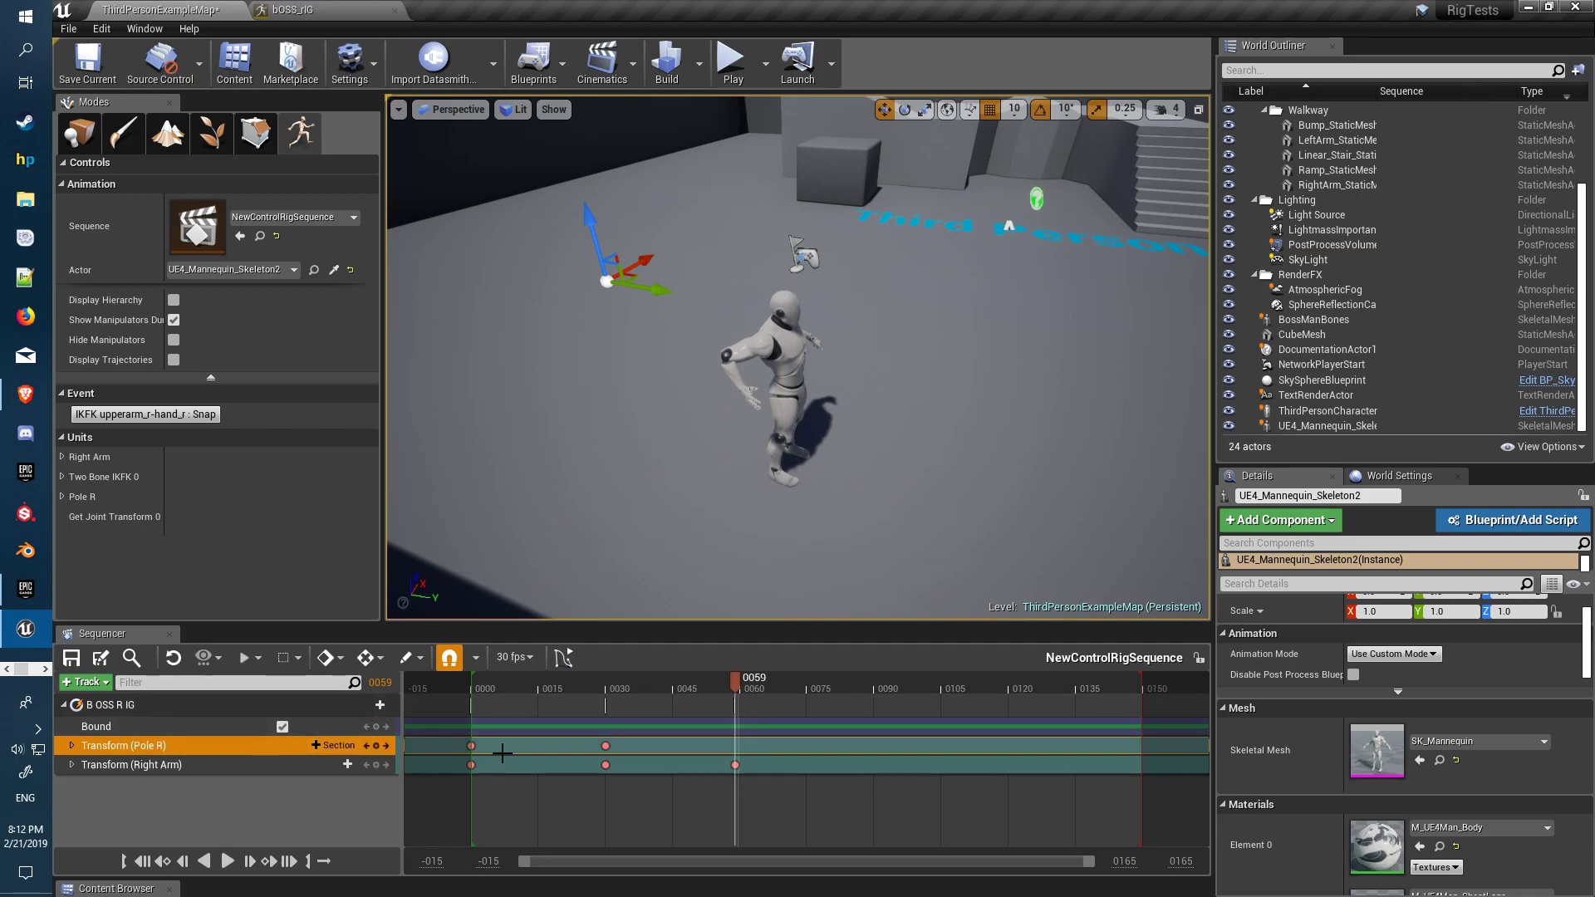
# Step: Key the Pole R transform at frame 59 and scrub the timeline to preview the arm animation
pyautogui.click(377, 745)
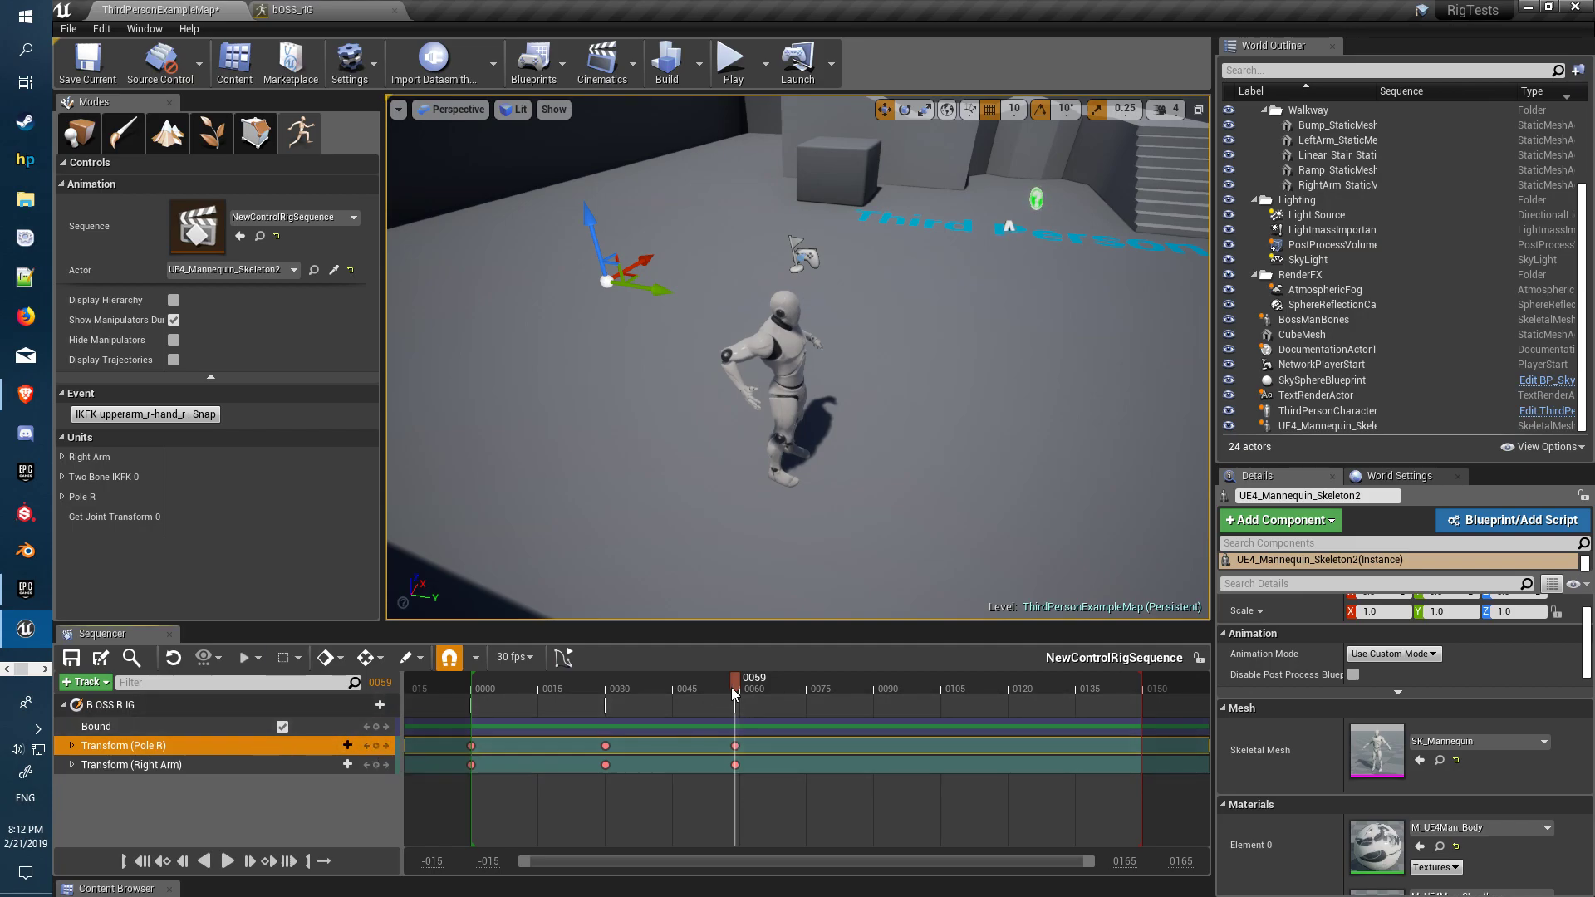
pyautogui.moveTo(720, 683)
pyautogui.mouseDown()
pyautogui.moveTo(477, 688)
pyautogui.moveTo(740, 672)
pyautogui.mouseUp()
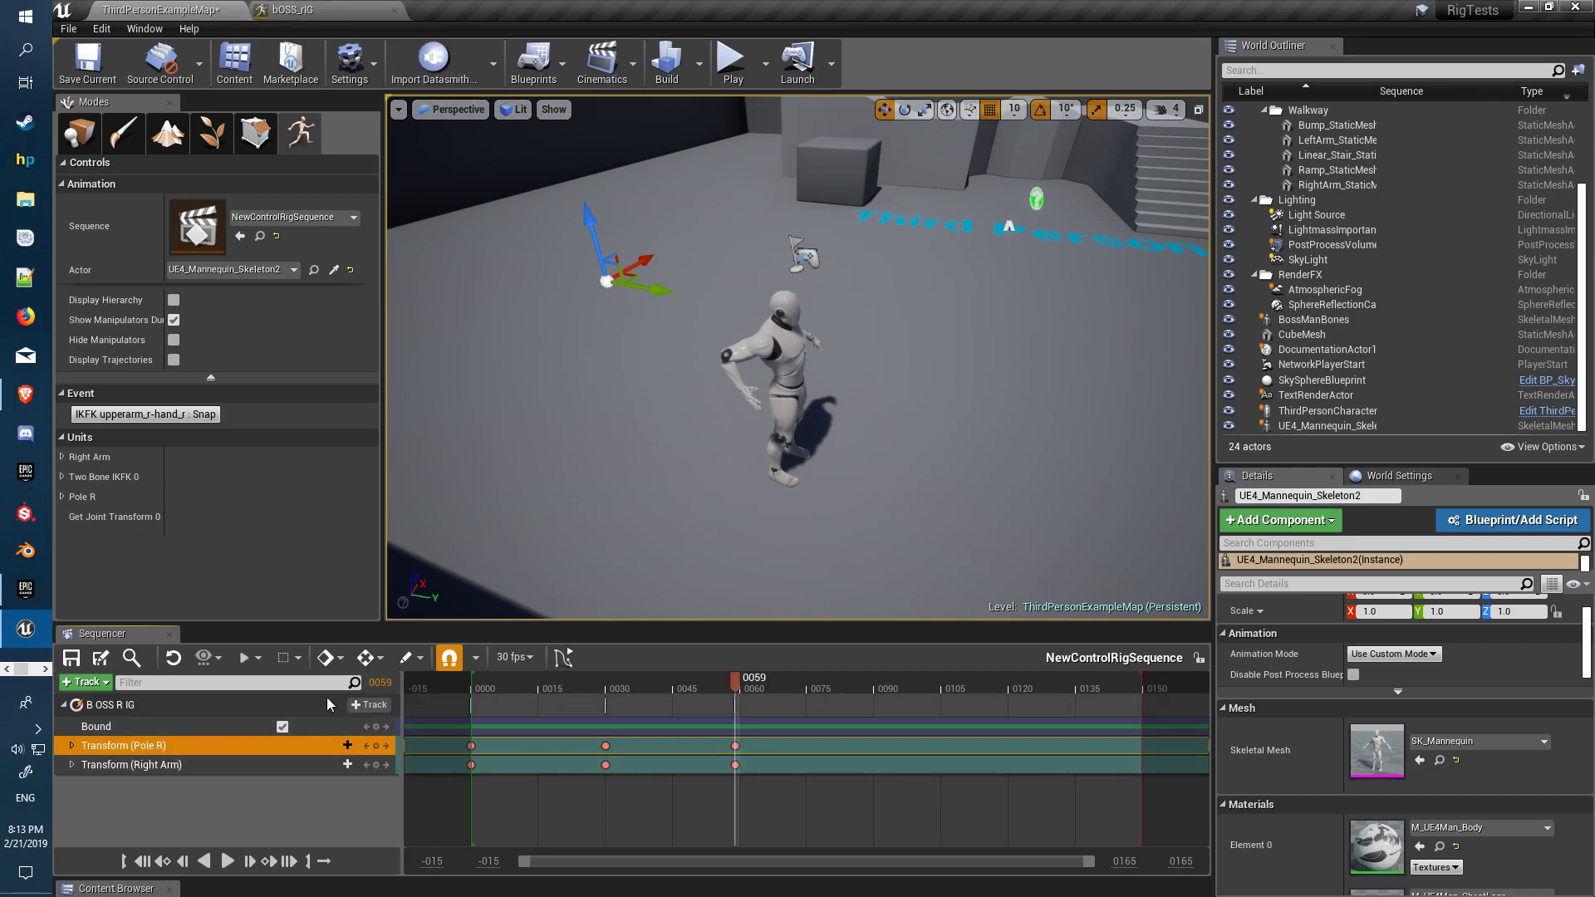
# Step: Save the ThirdPersonExampleMap level and NewControlRigSequence
pyautogui.click(87, 62)
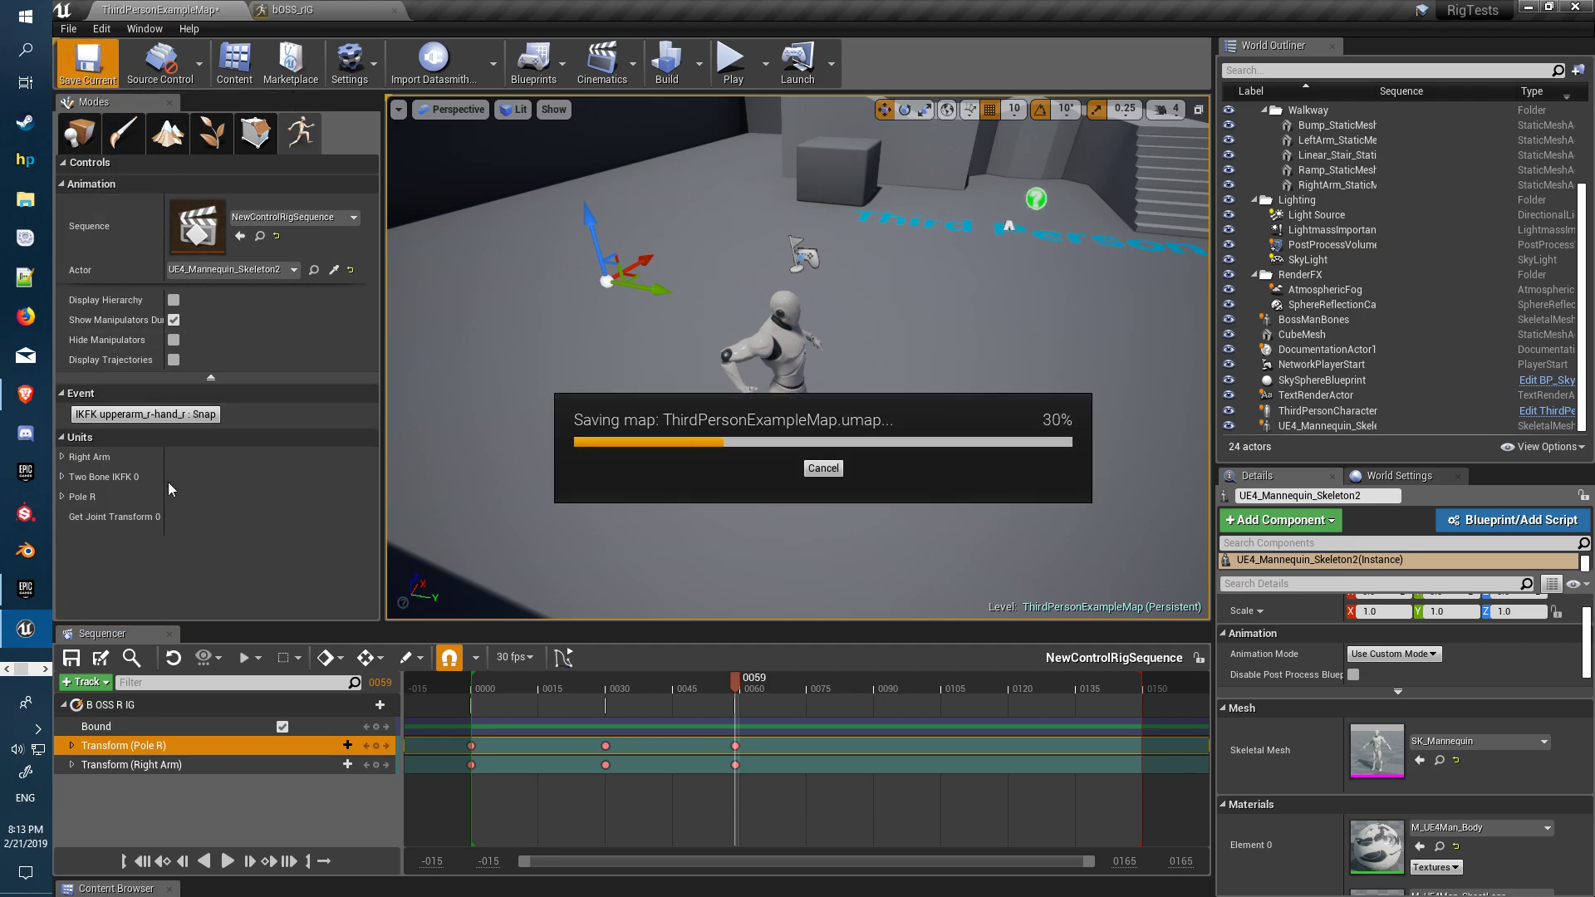
pyautogui.click(72, 660)
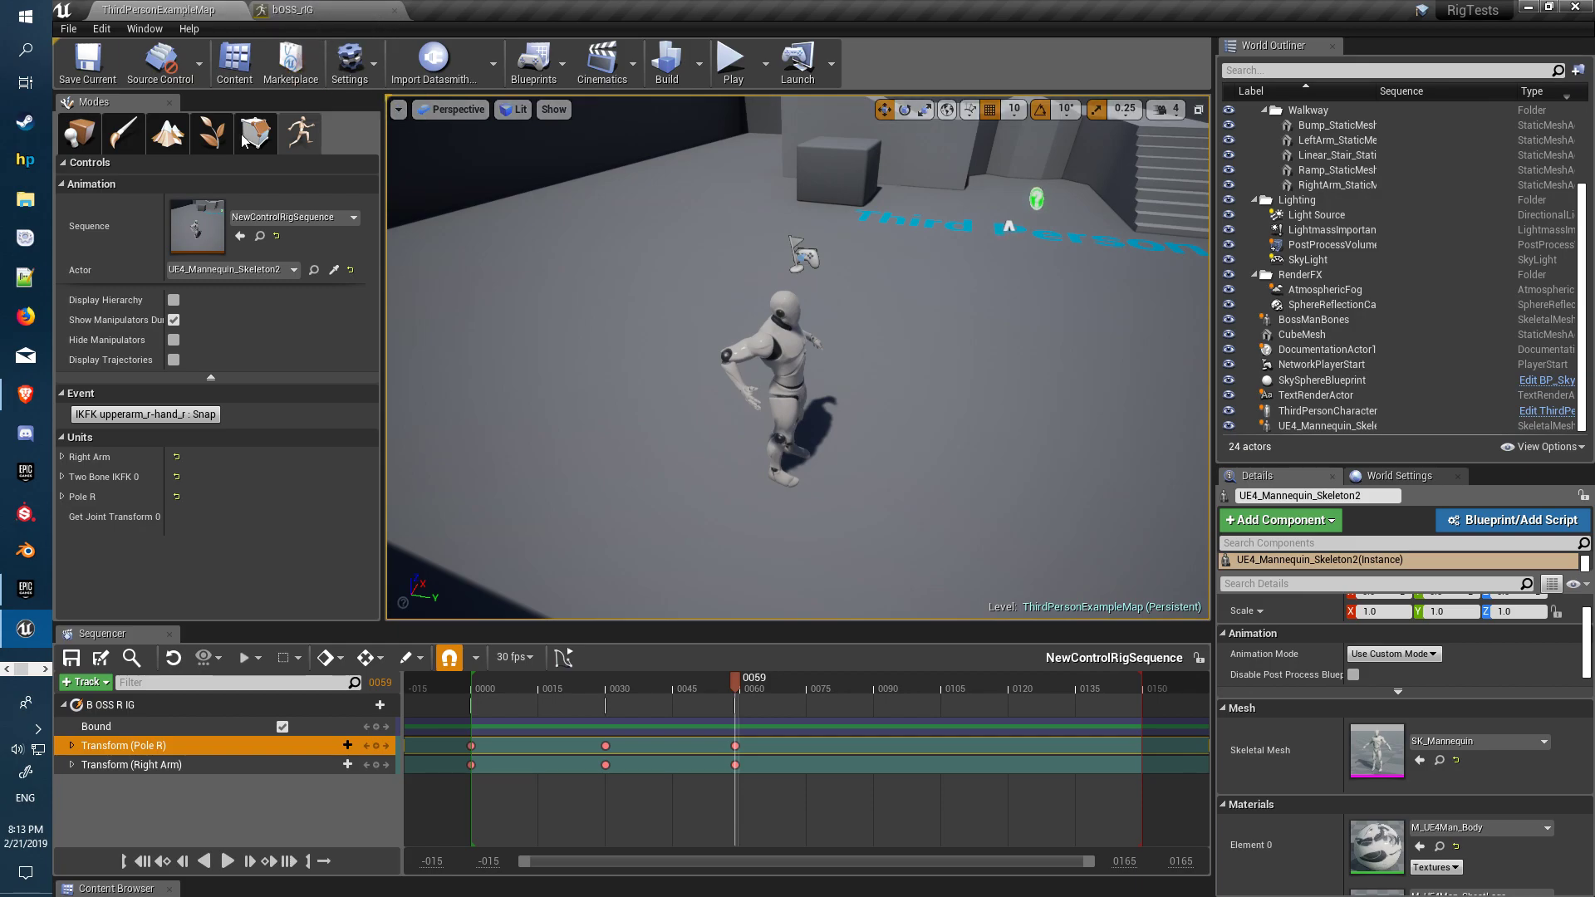
# Step: Make room for the content assets, open the ThirdPersonBP Blueprints folder, and review the actions available for bOSS_rIG
pyautogui.moveTo(600, 622); pyautogui.dragTo(600, 345)
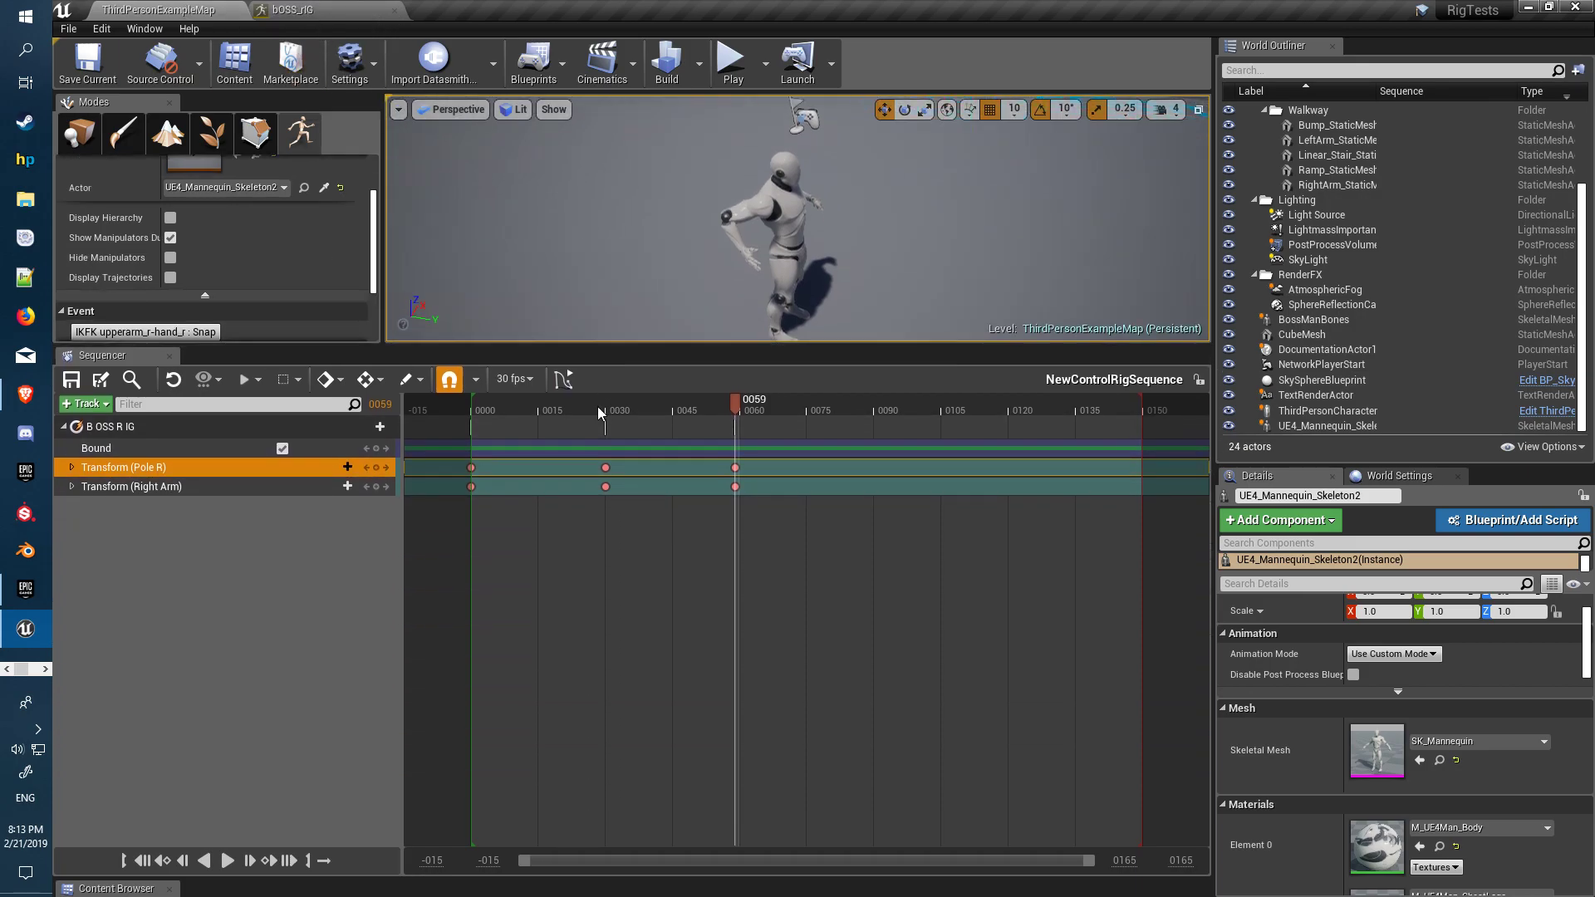
pyautogui.moveTo(635, 868); pyautogui.dragTo(627, 556)
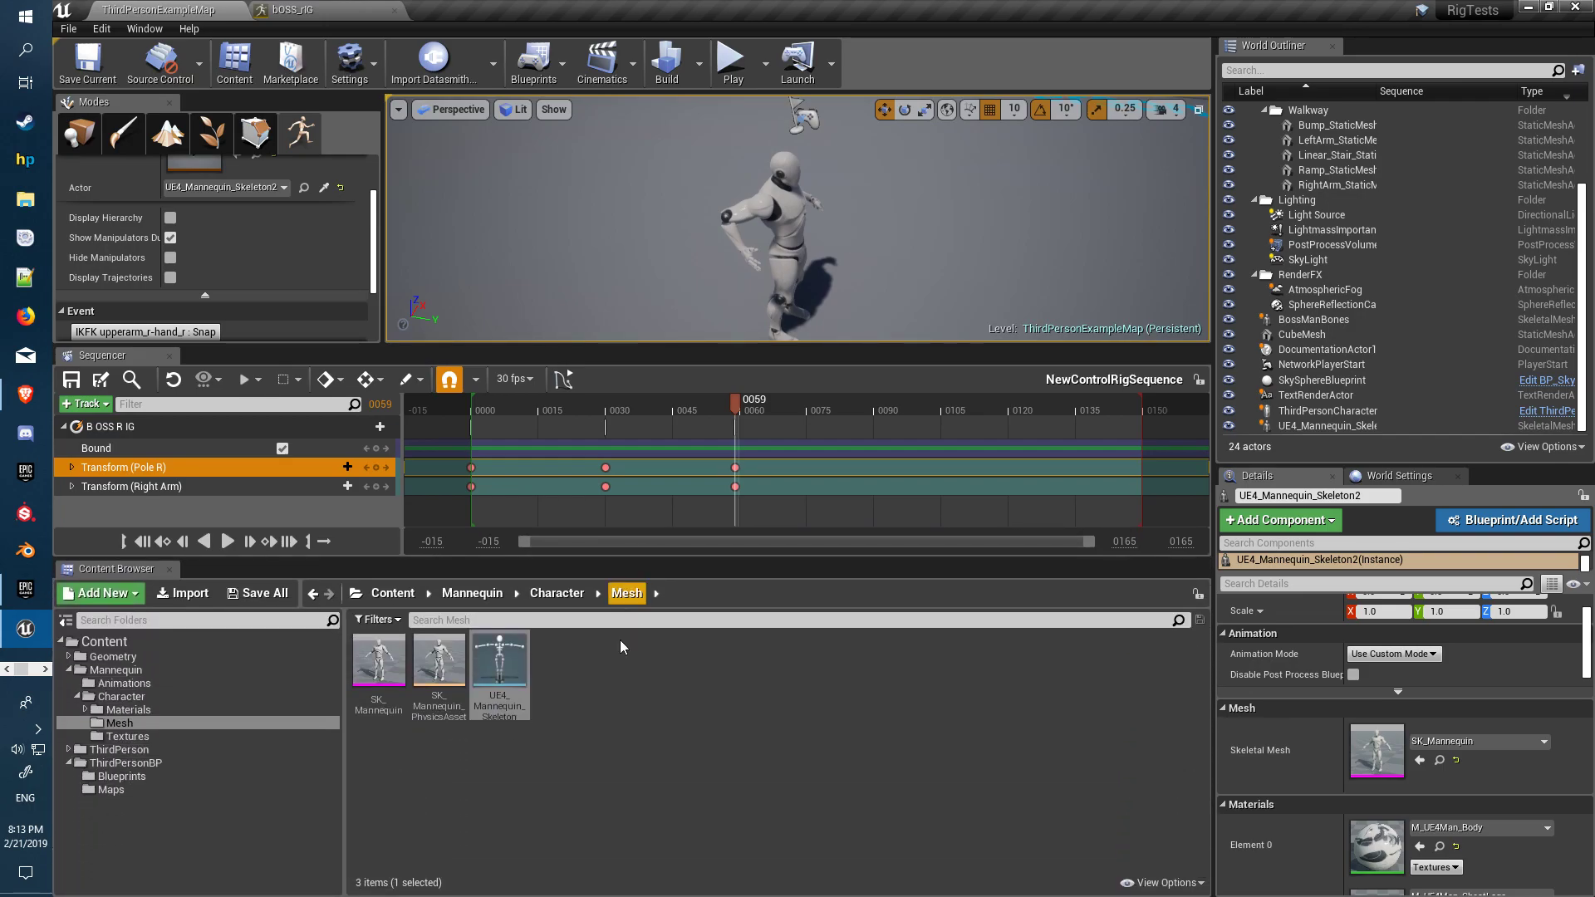
pyautogui.click(135, 776)
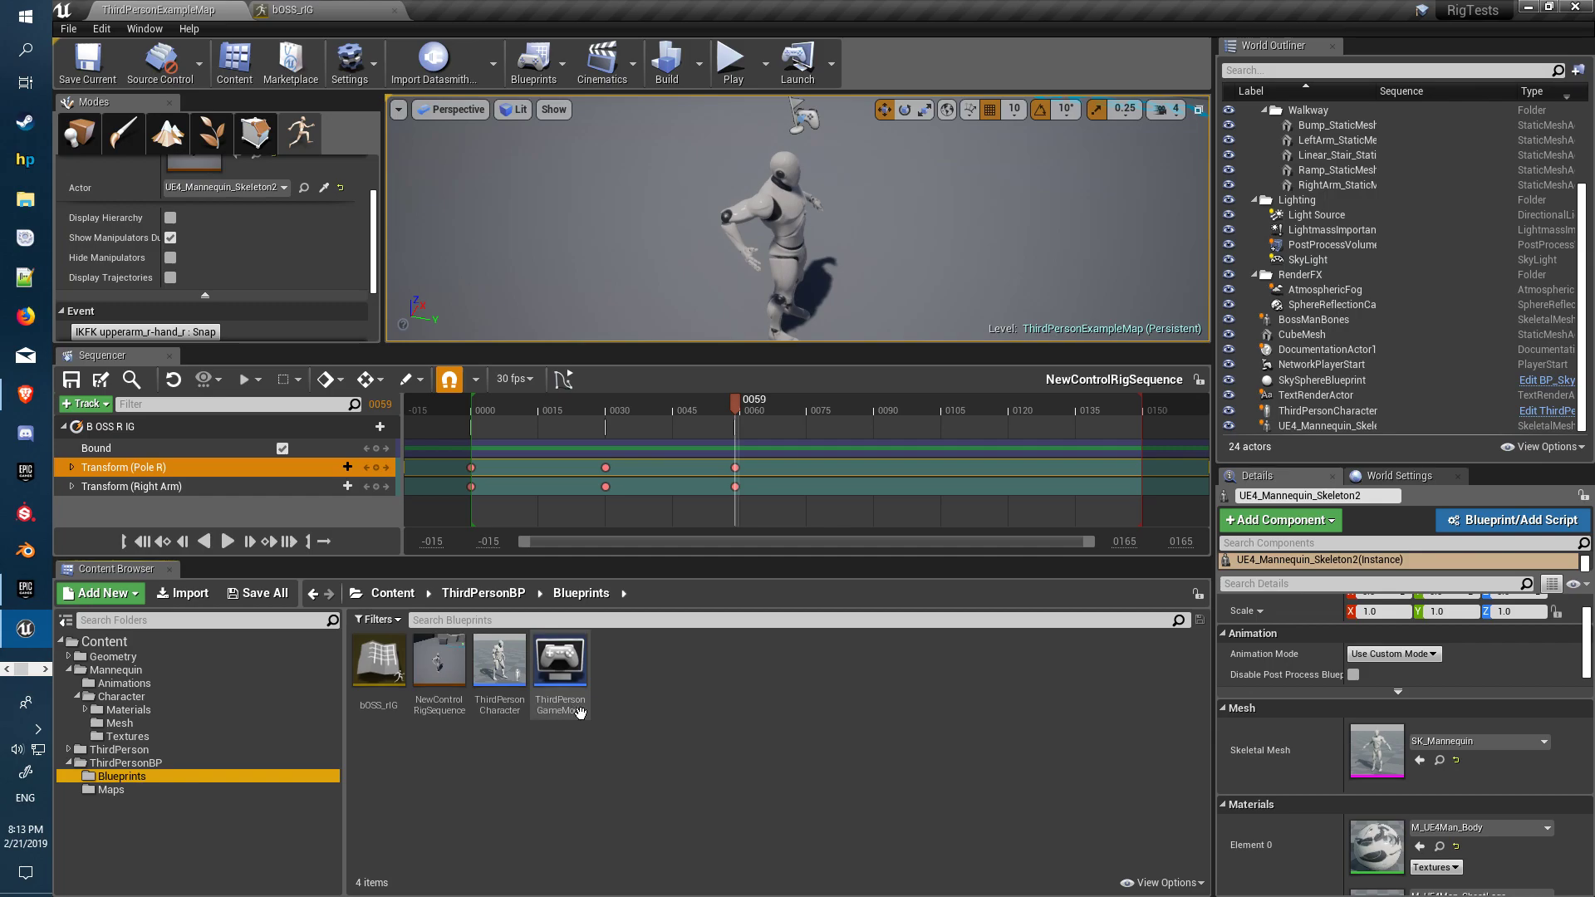
pyautogui.rightClick(378, 711)
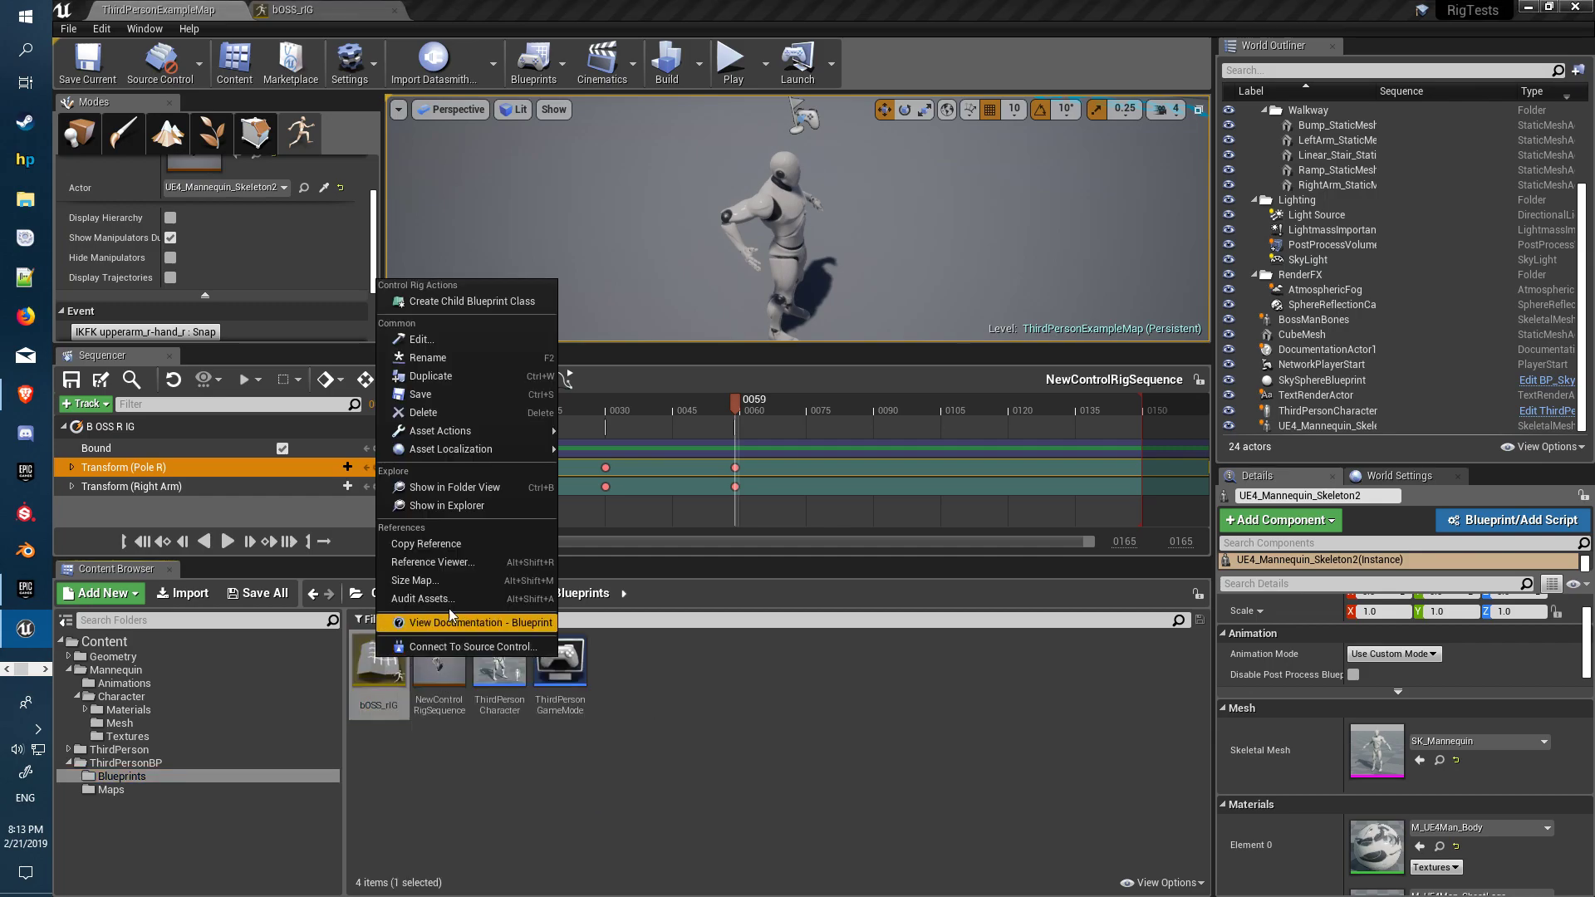
pyautogui.click(450, 774)
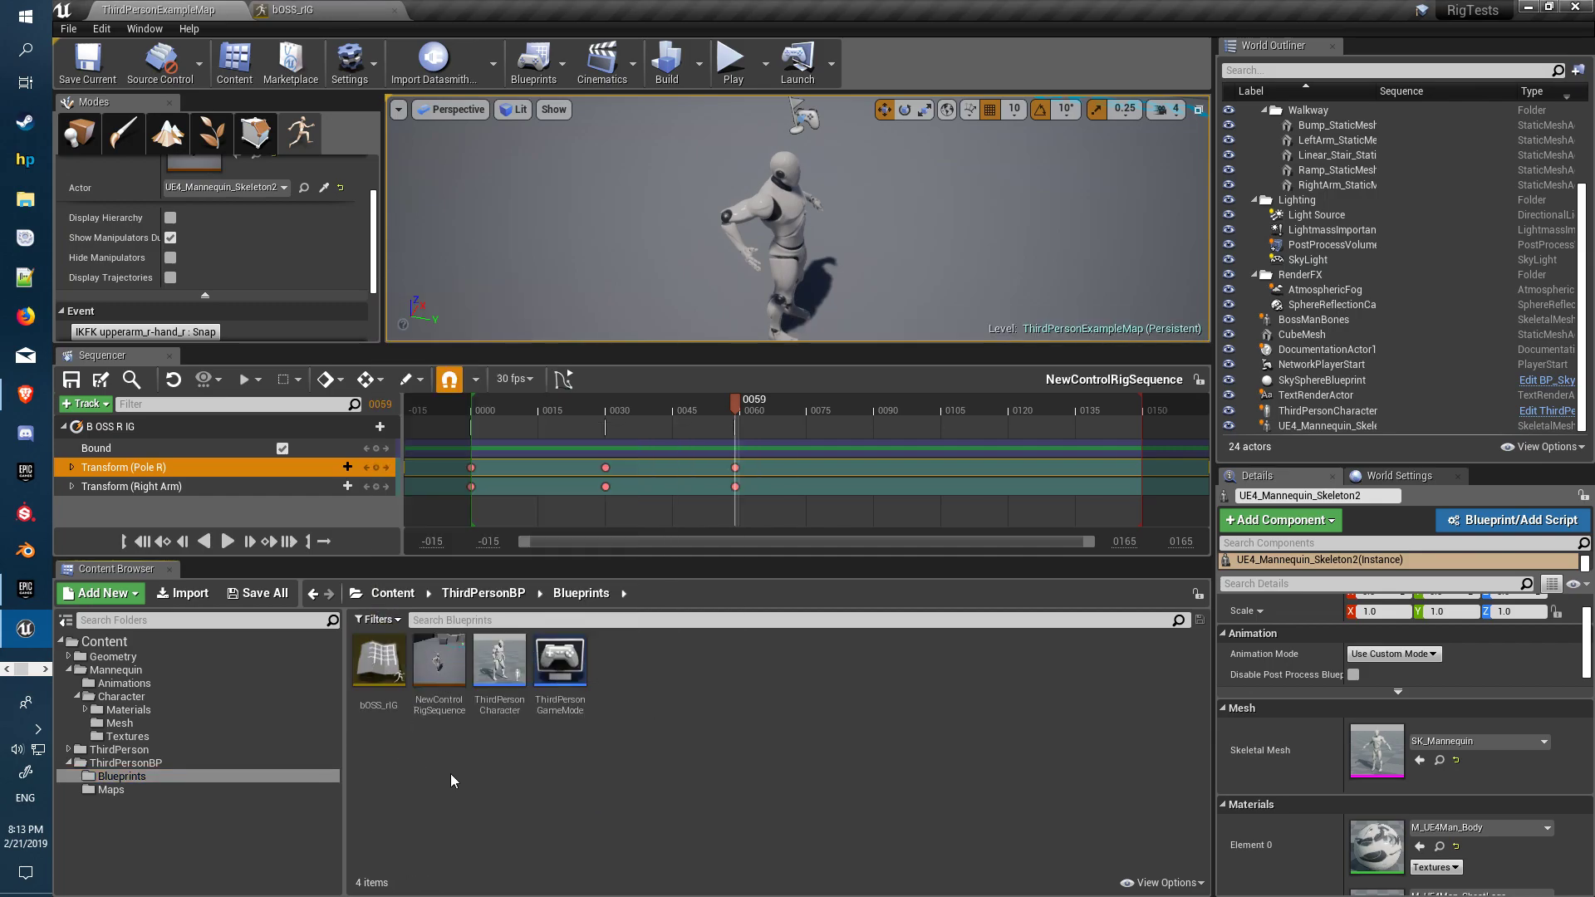
# Step: Open the animation export for NewControlRigSequence, choose SK_Mannequin as the skeletal mesh, review the available target animation sequences, and cancel the conversion
pyautogui.click(440, 665)
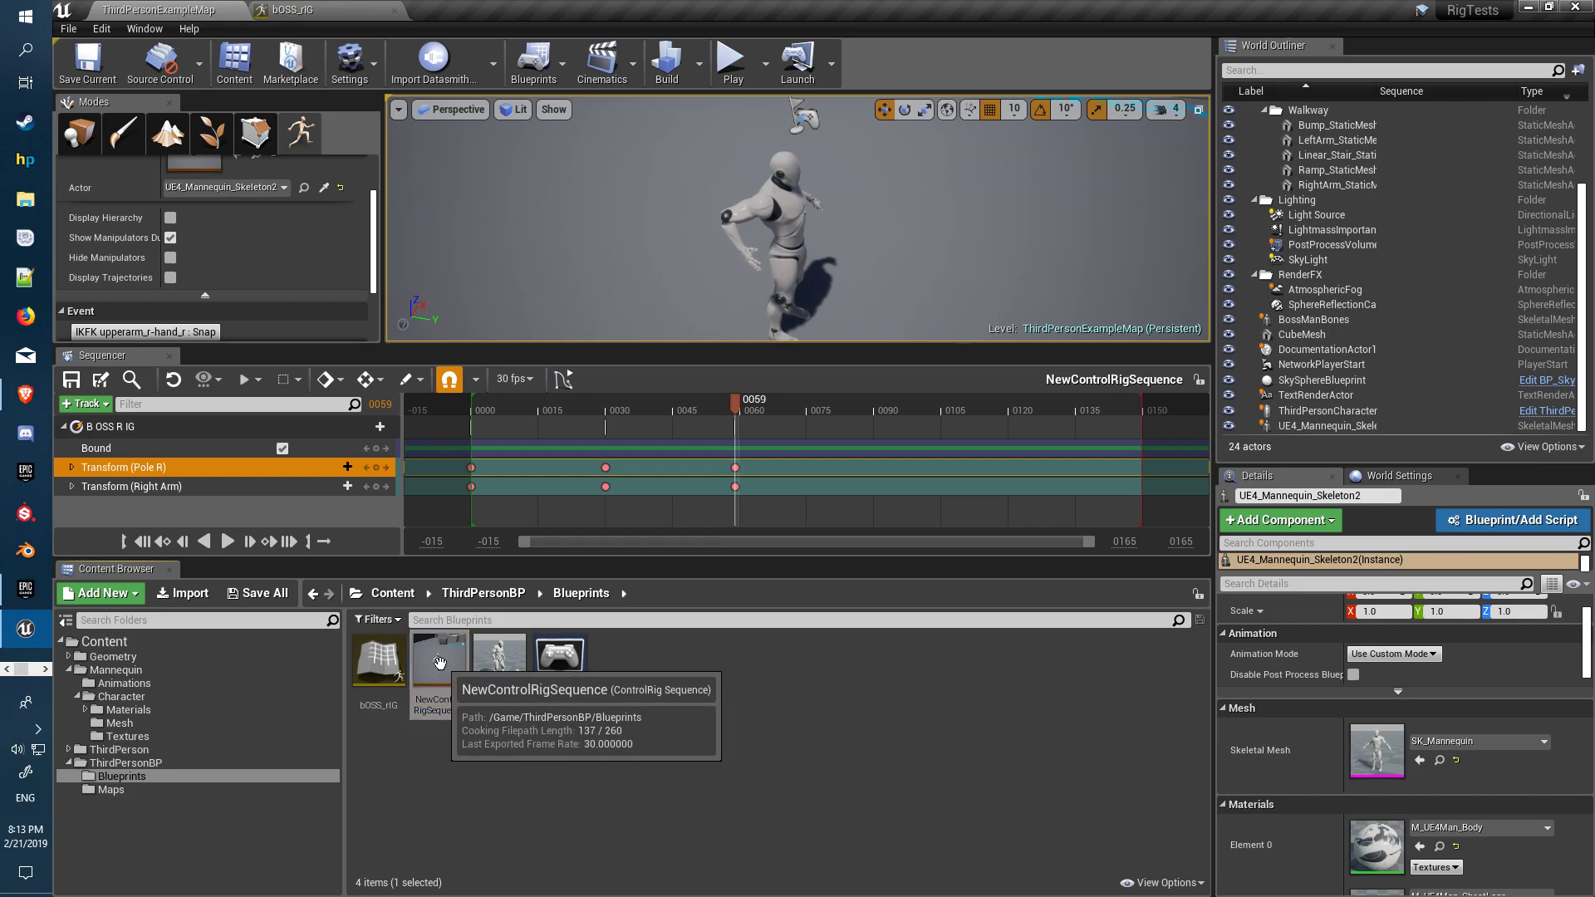
pyautogui.rightClick(442, 667)
pyautogui.click(520, 311)
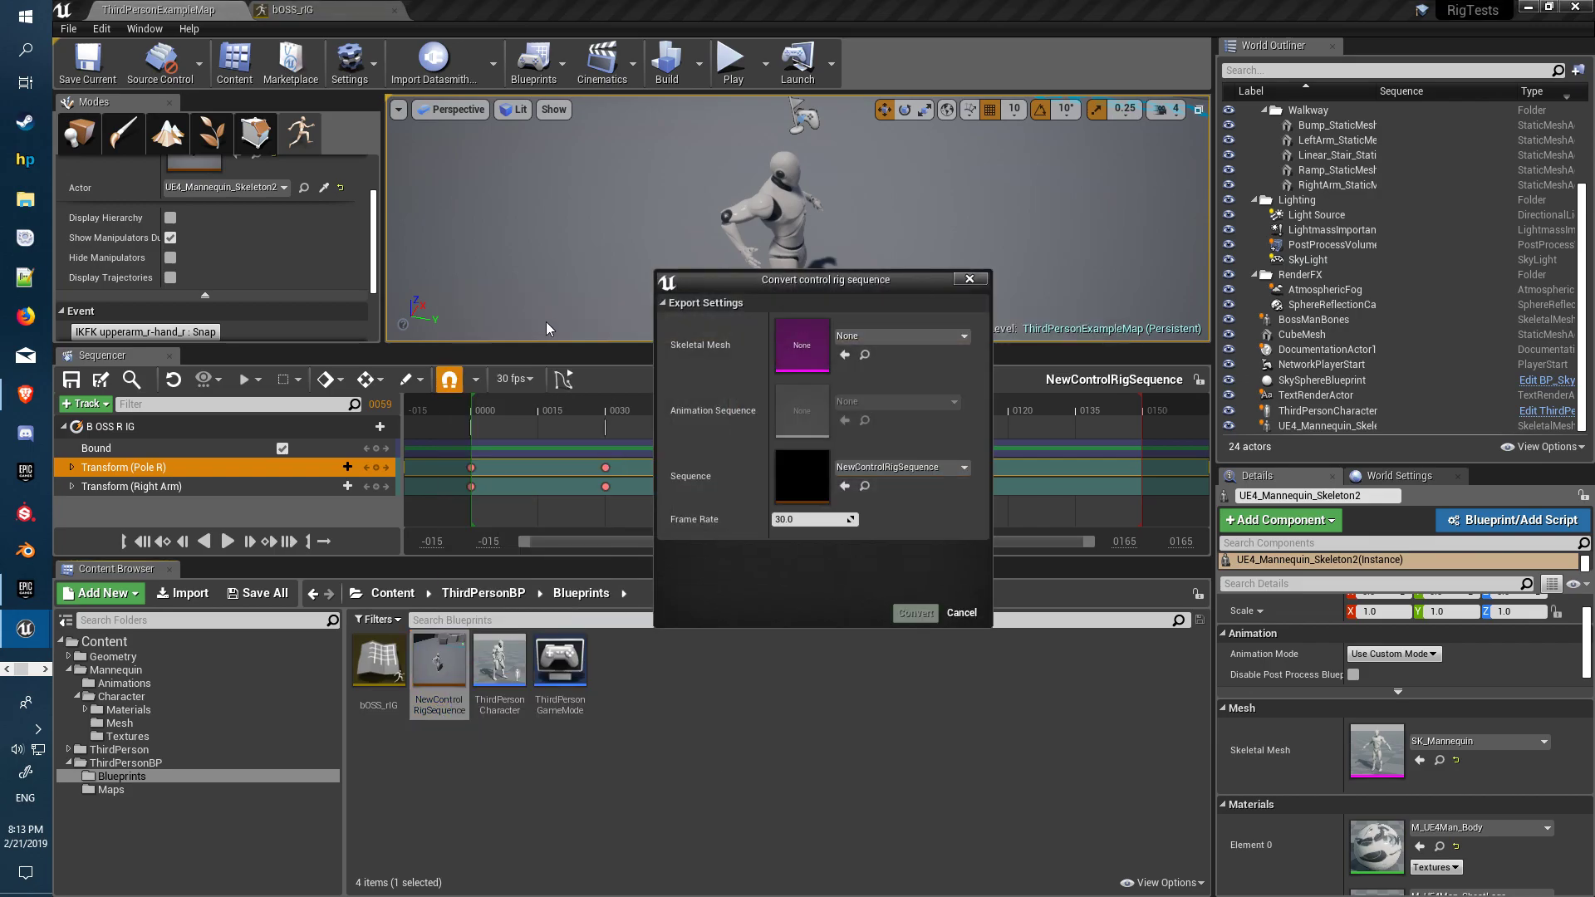
pyautogui.click(915, 340)
pyautogui.click(895, 463)
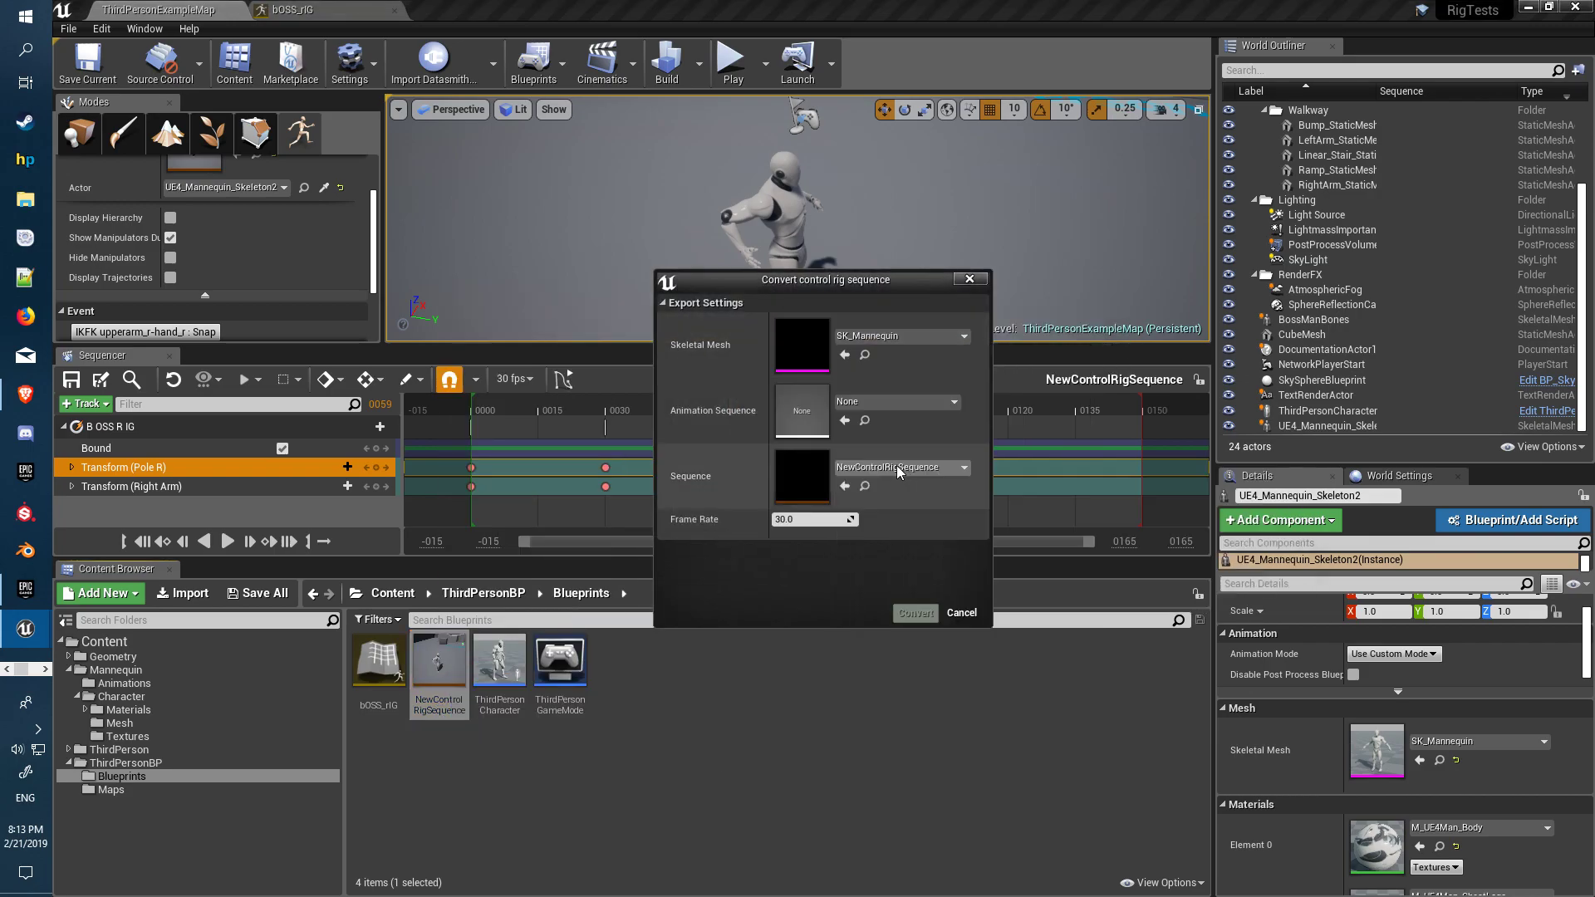
pyautogui.click(898, 403)
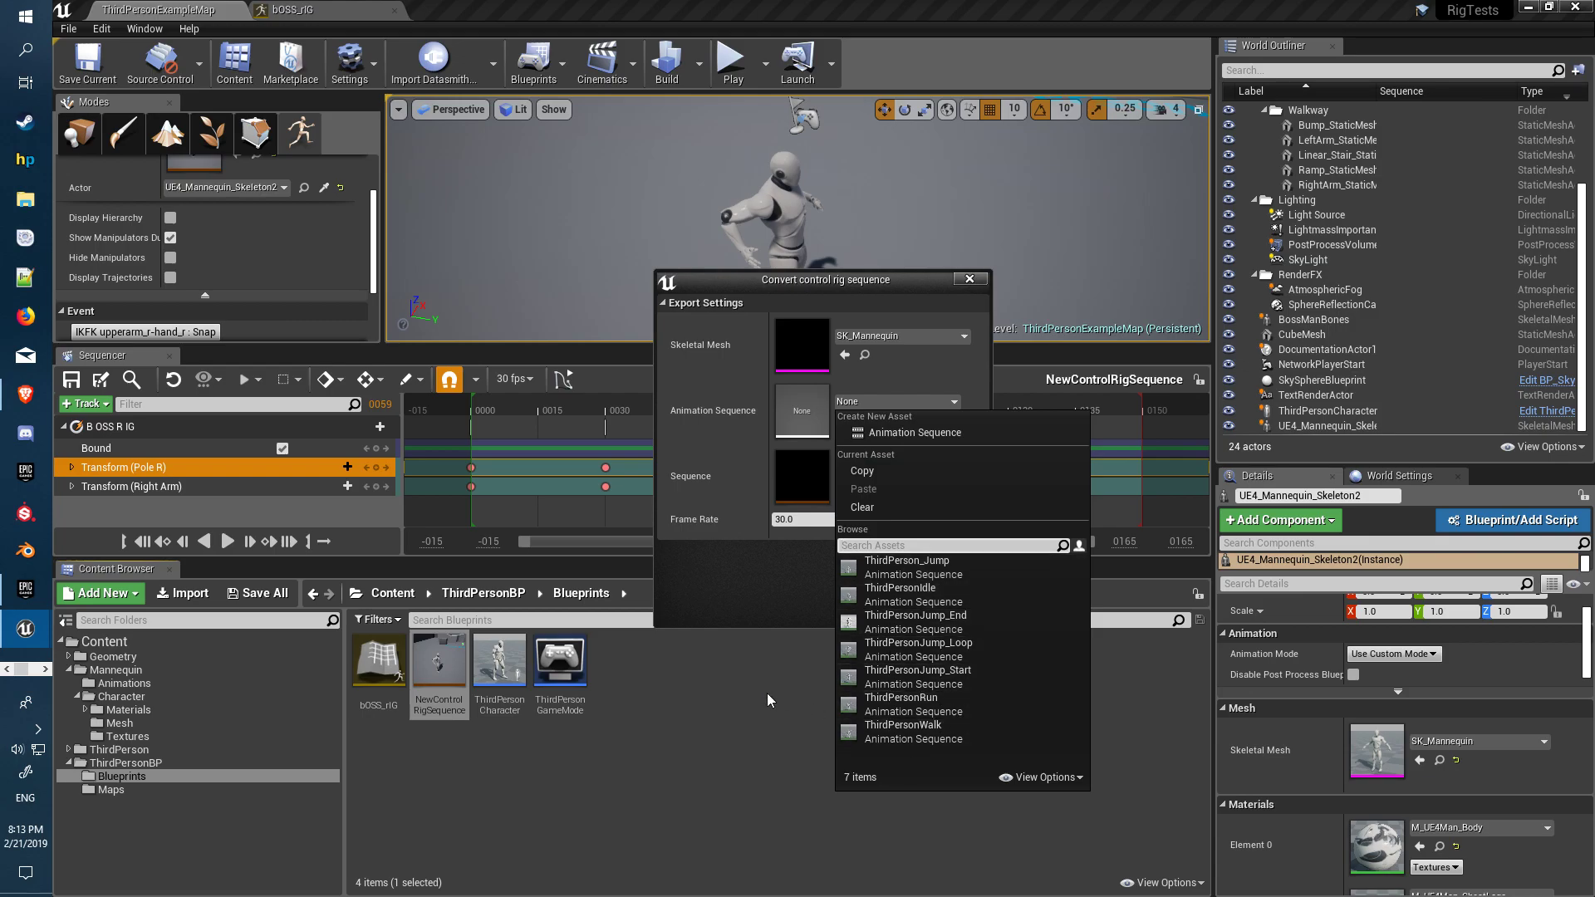
pyautogui.click(738, 716)
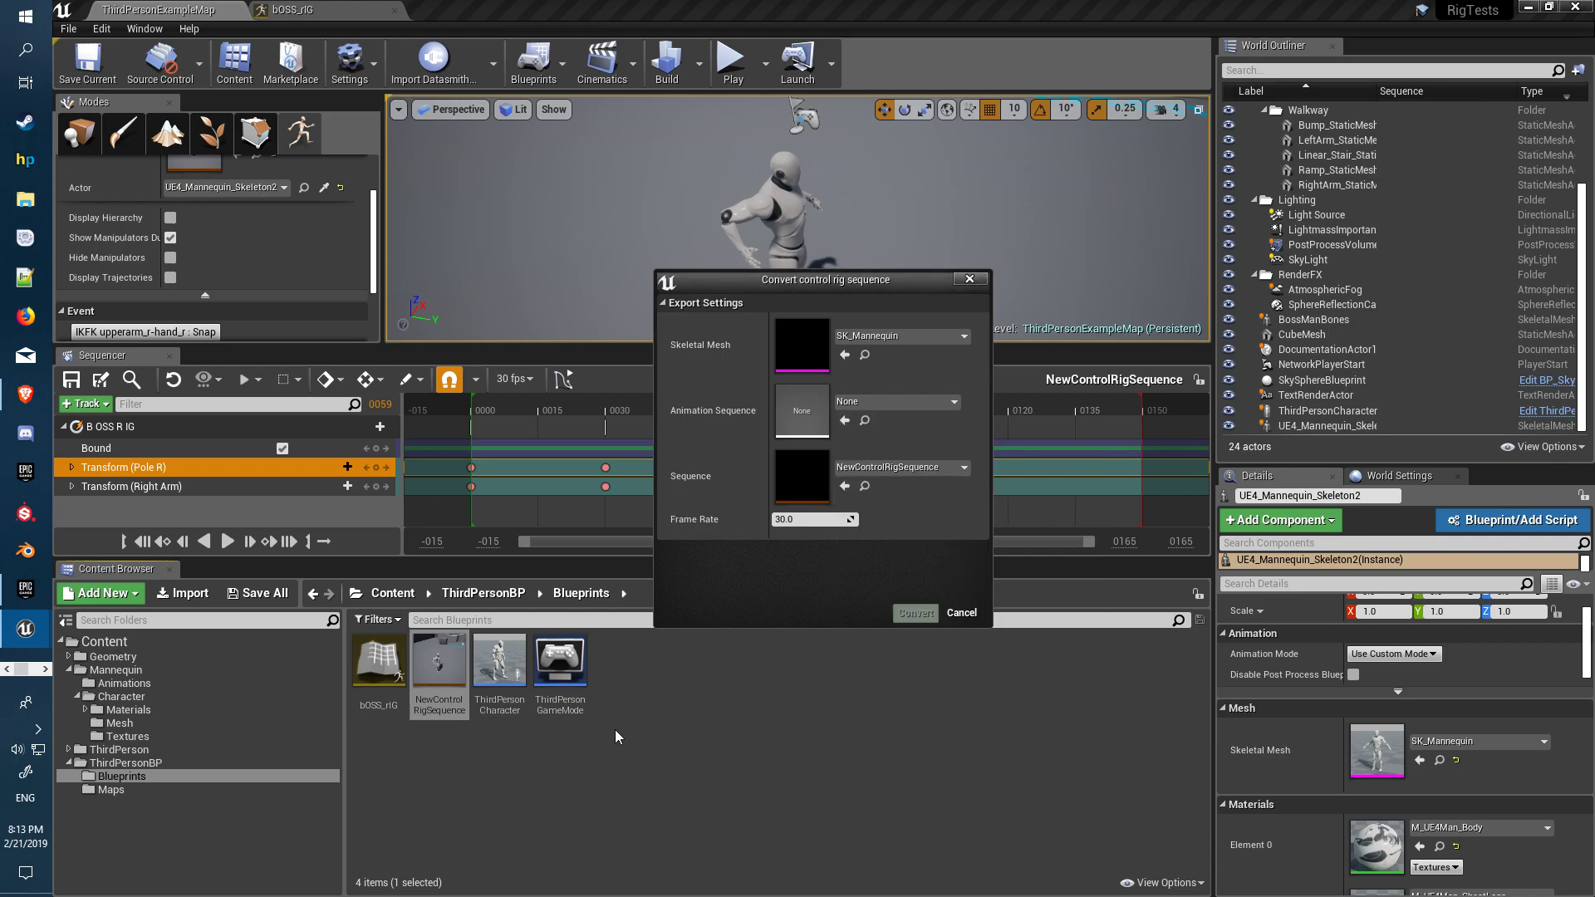
pyautogui.click(961, 613)
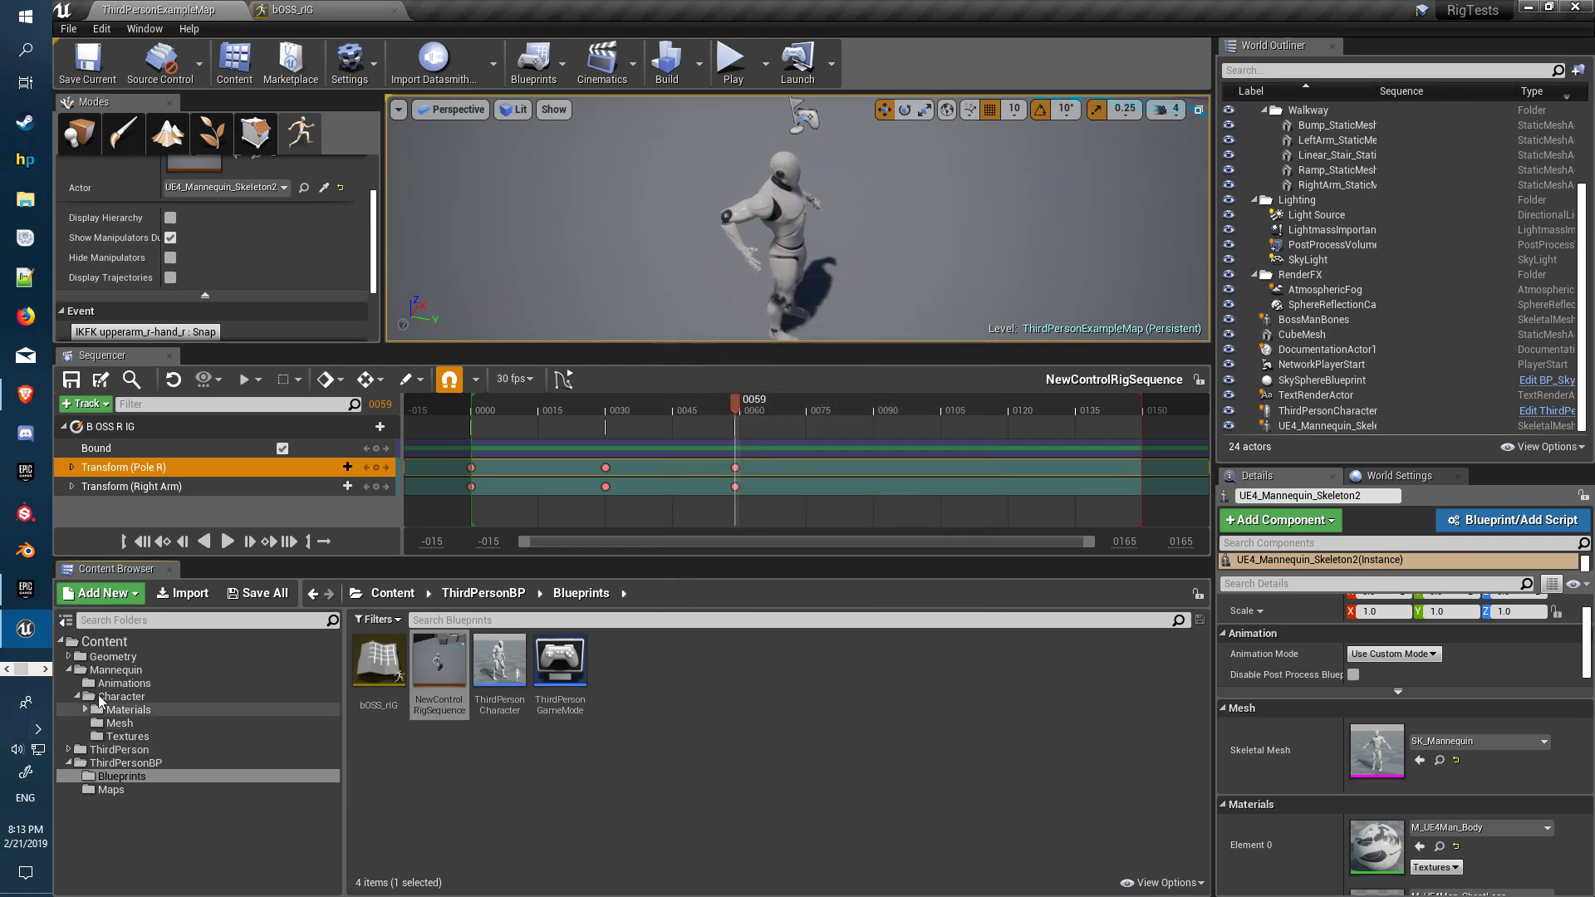
# Step: Duplicate the ThirdPersonWalk animation in the Mannequin Animations folder and name the copy test
pyautogui.click(124, 682)
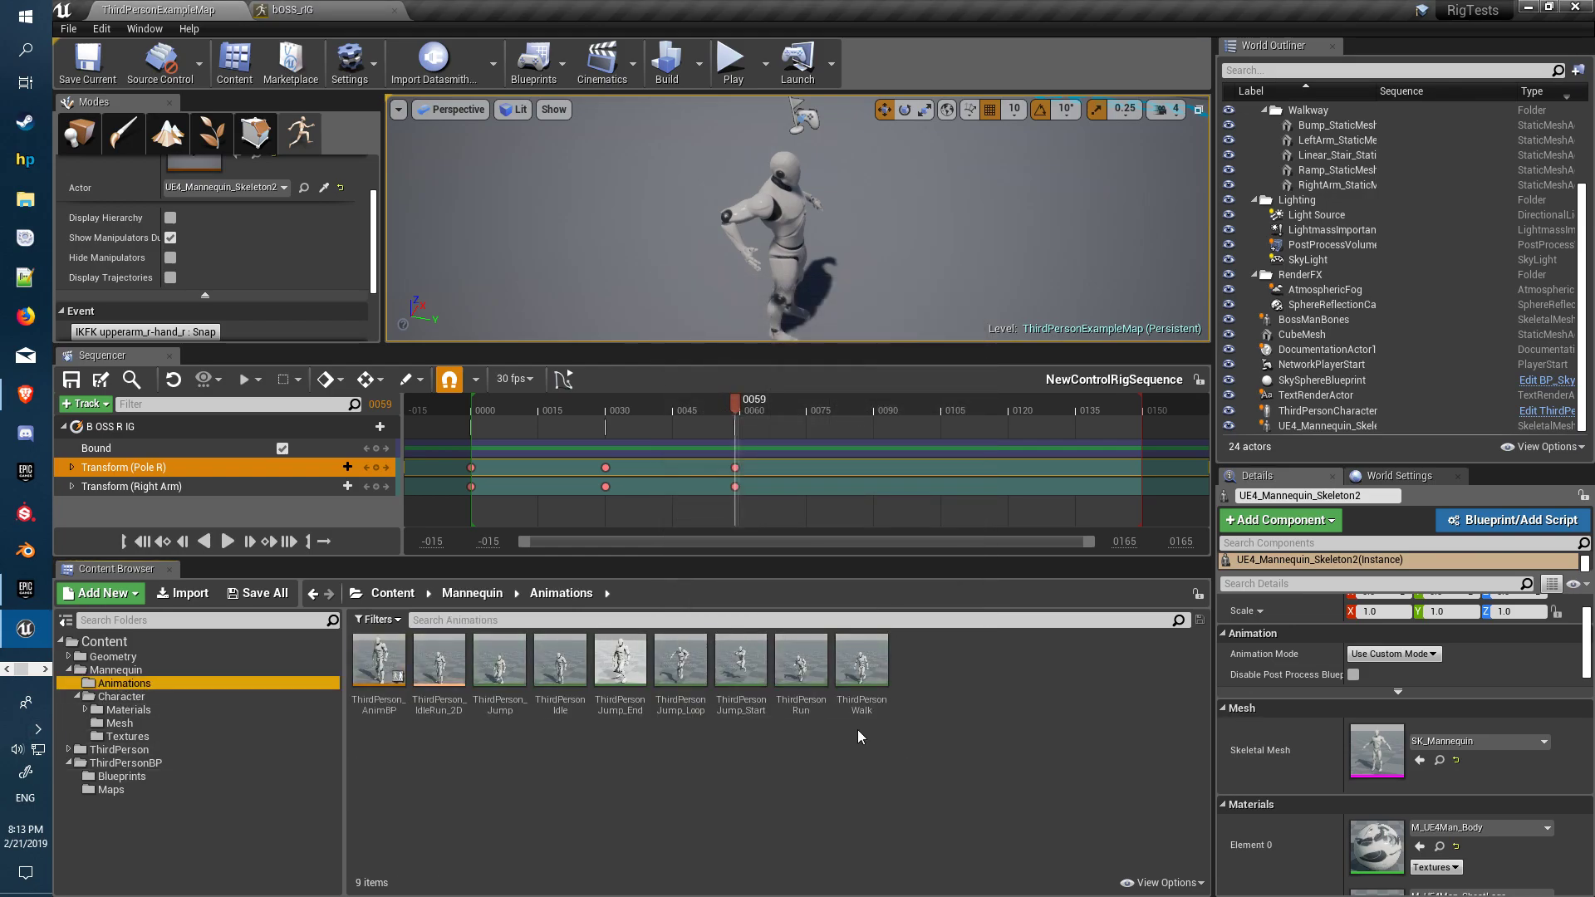
pyautogui.rightClick(862, 664)
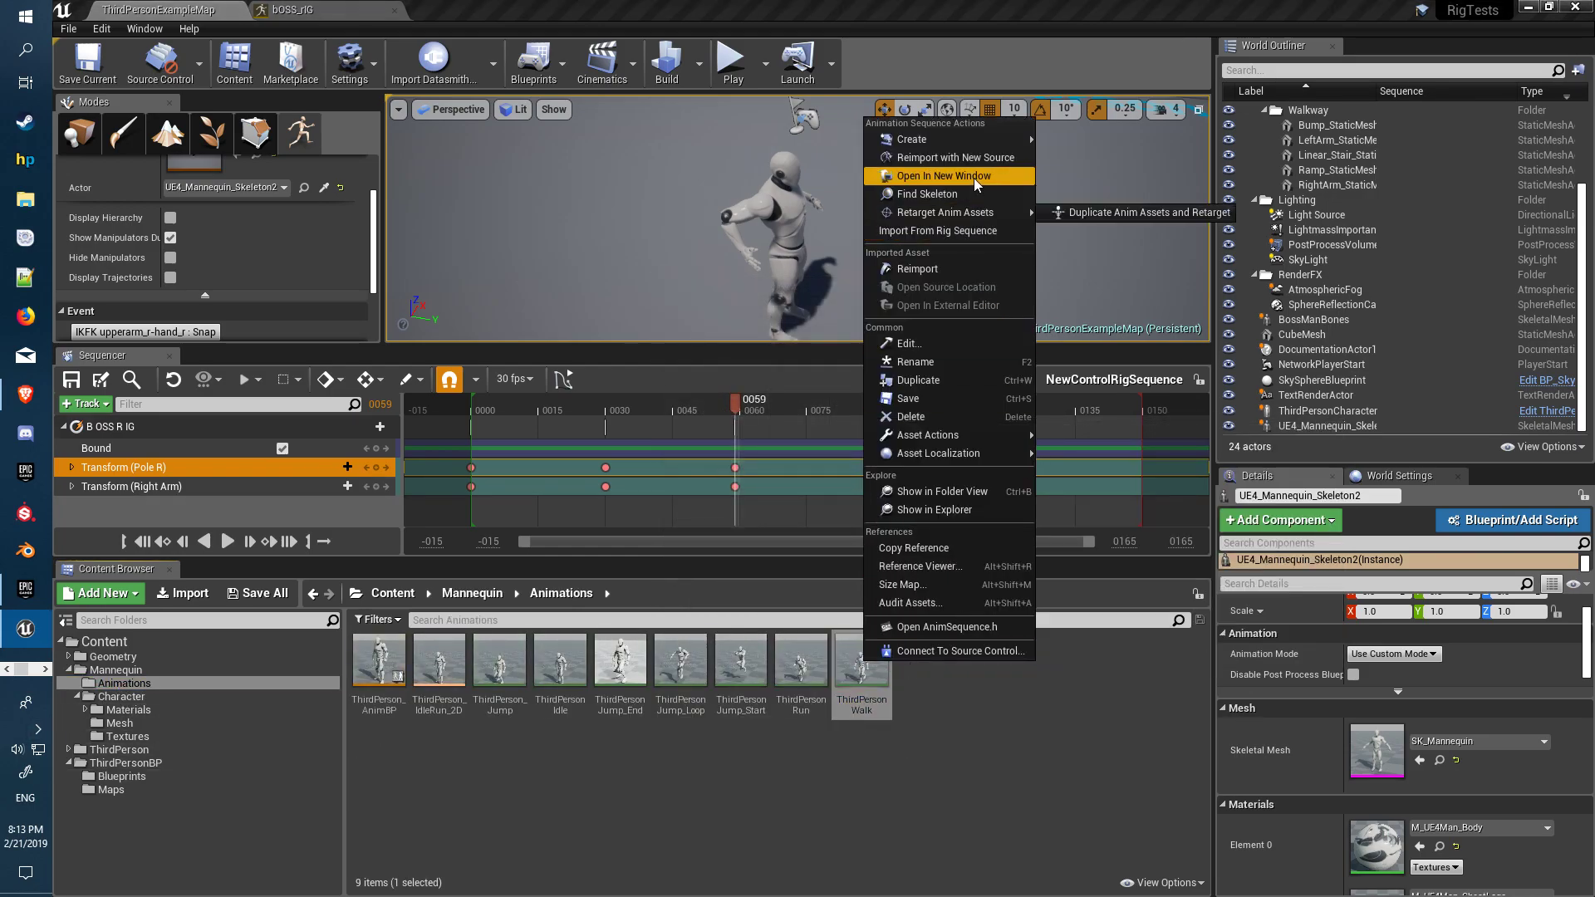
pyautogui.click(964, 380)
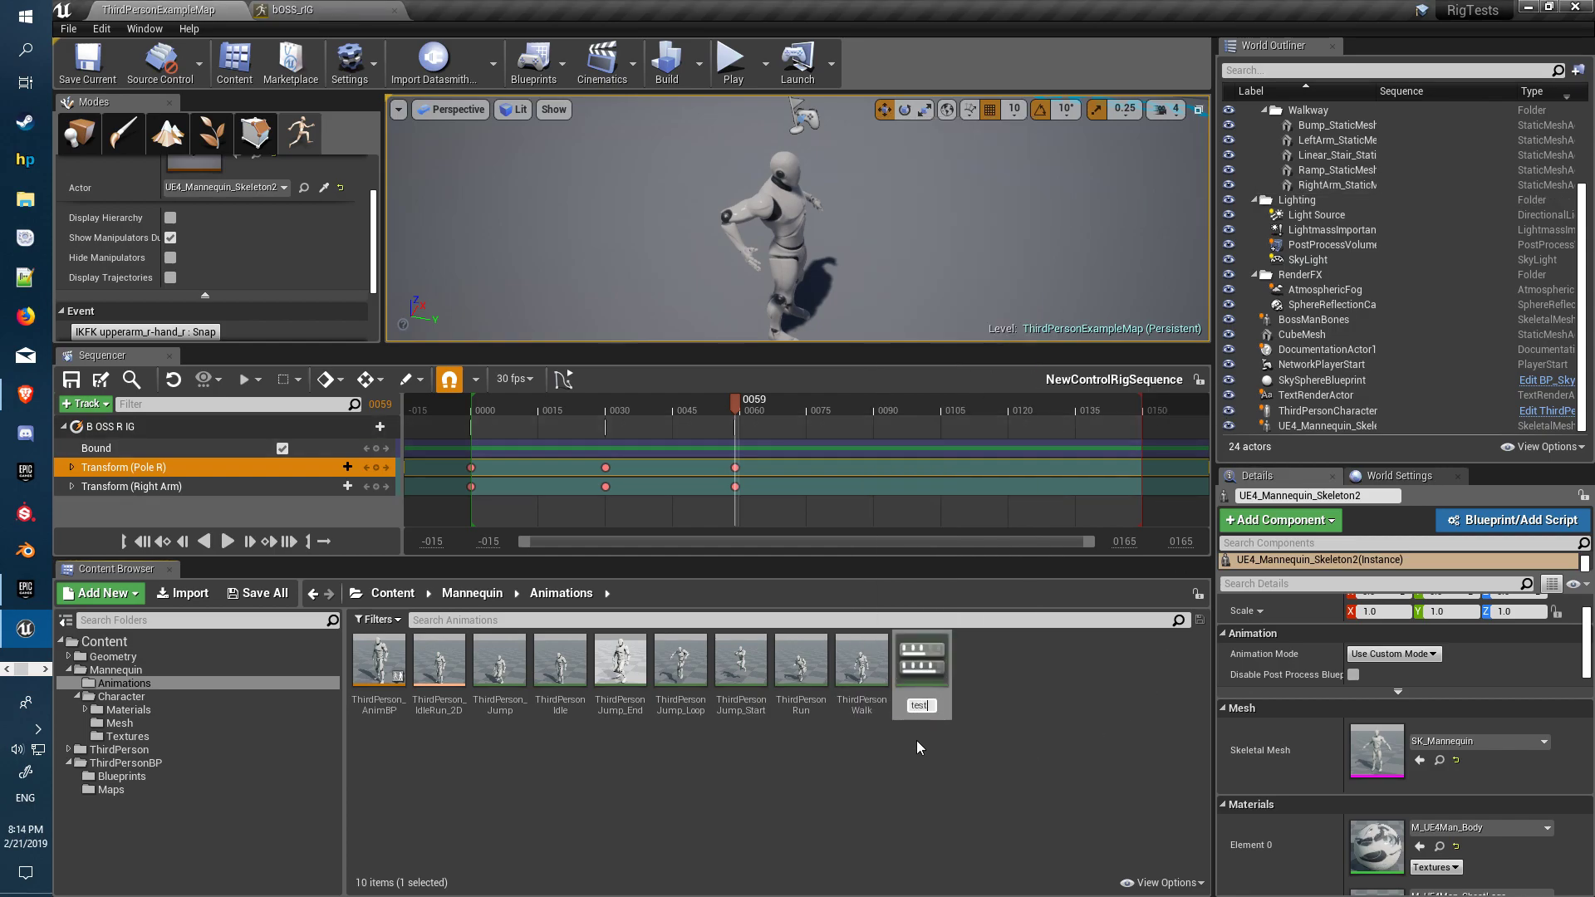
pyautogui.press('Return')
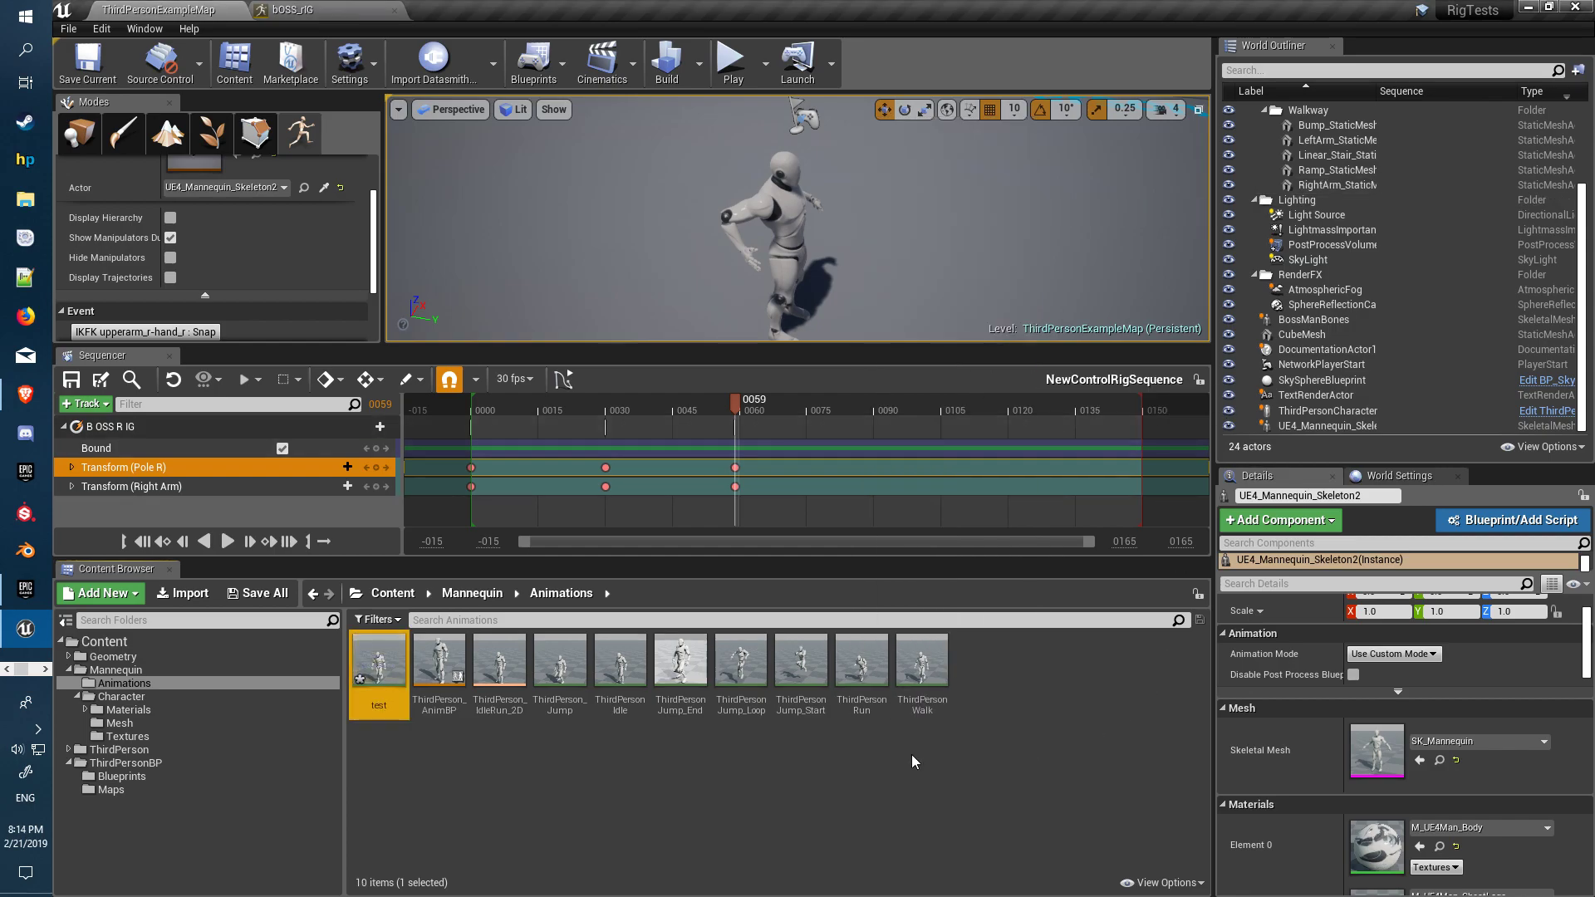
# Step: Export NewControlRigSequence from the ThirdPersonBP Blueprints folder to an animation, using test as the target animation sequence
pyautogui.click(133, 763)
pyautogui.doubleClick(380, 681)
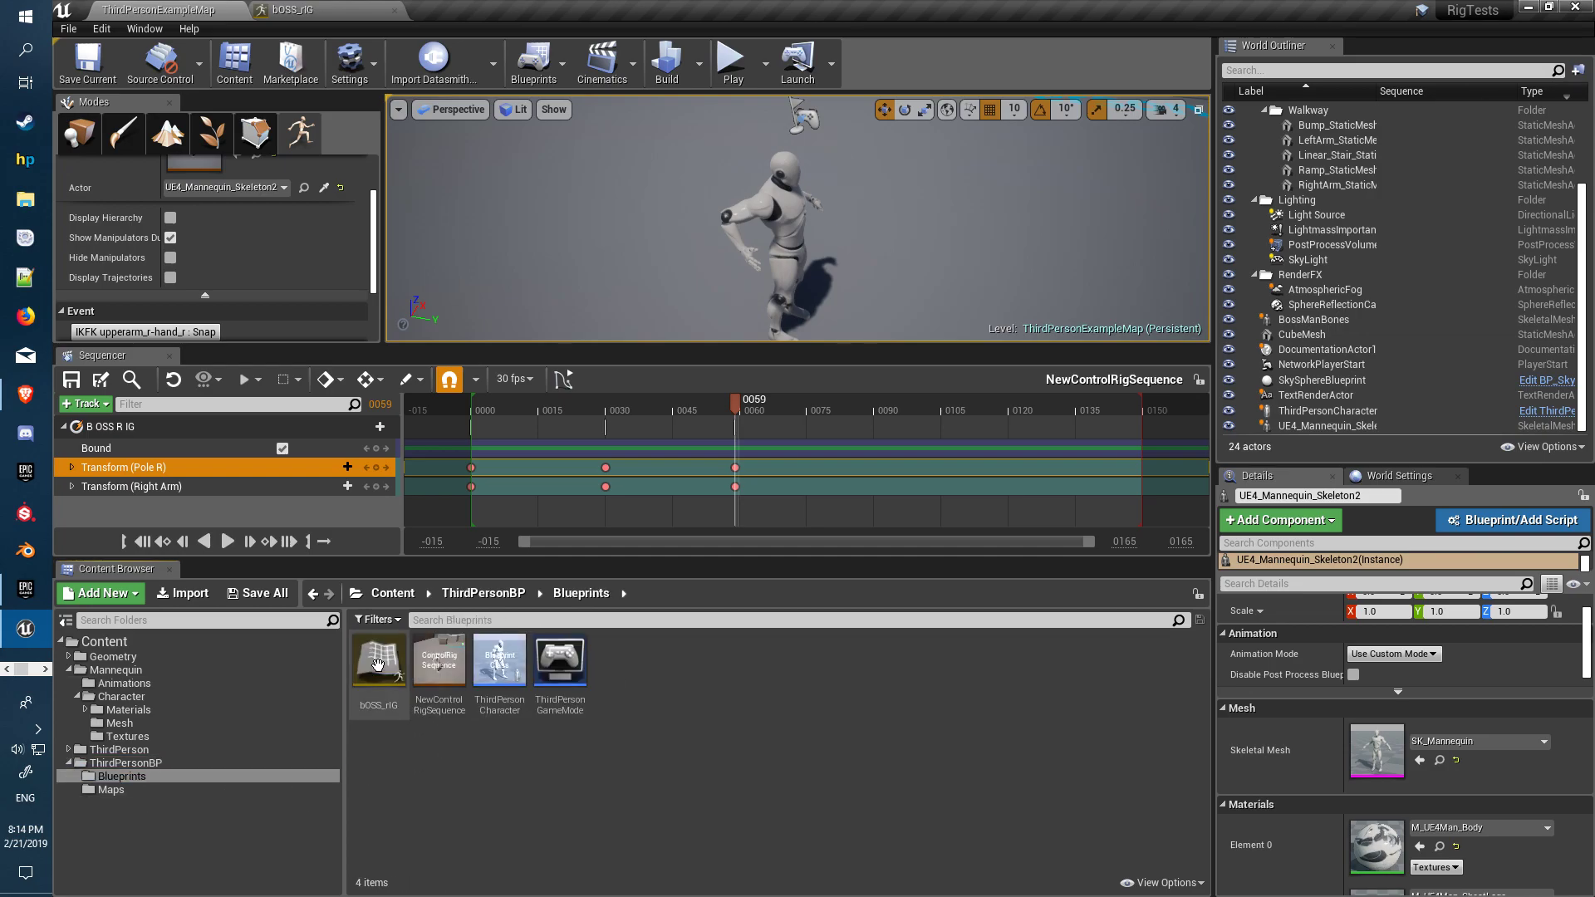
pyautogui.rightClick(438, 665)
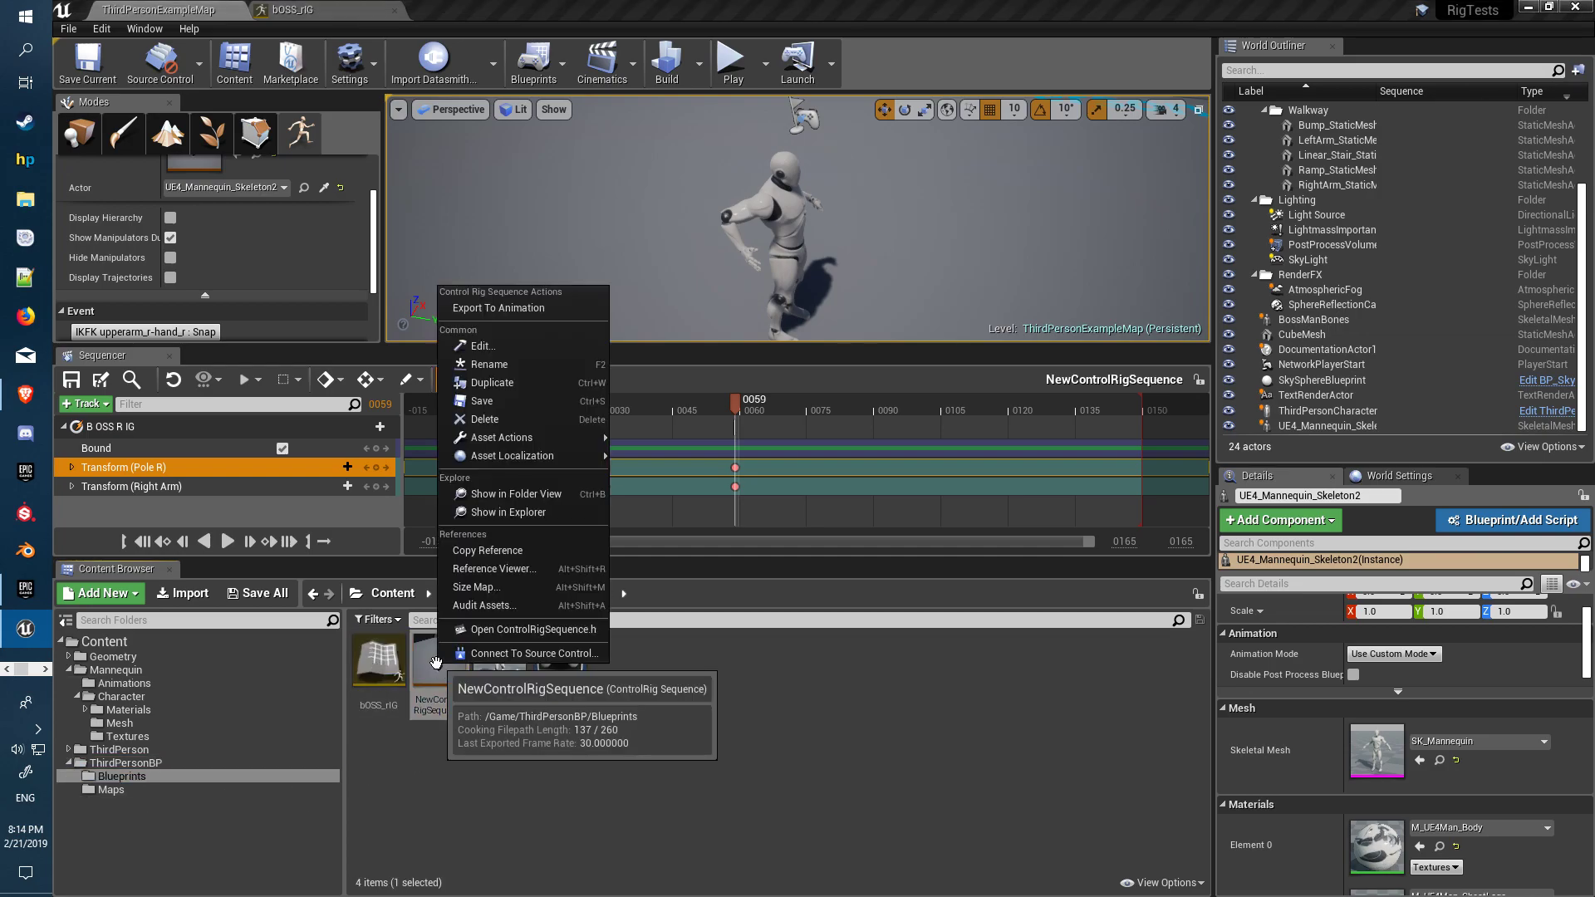
pyautogui.click(556, 311)
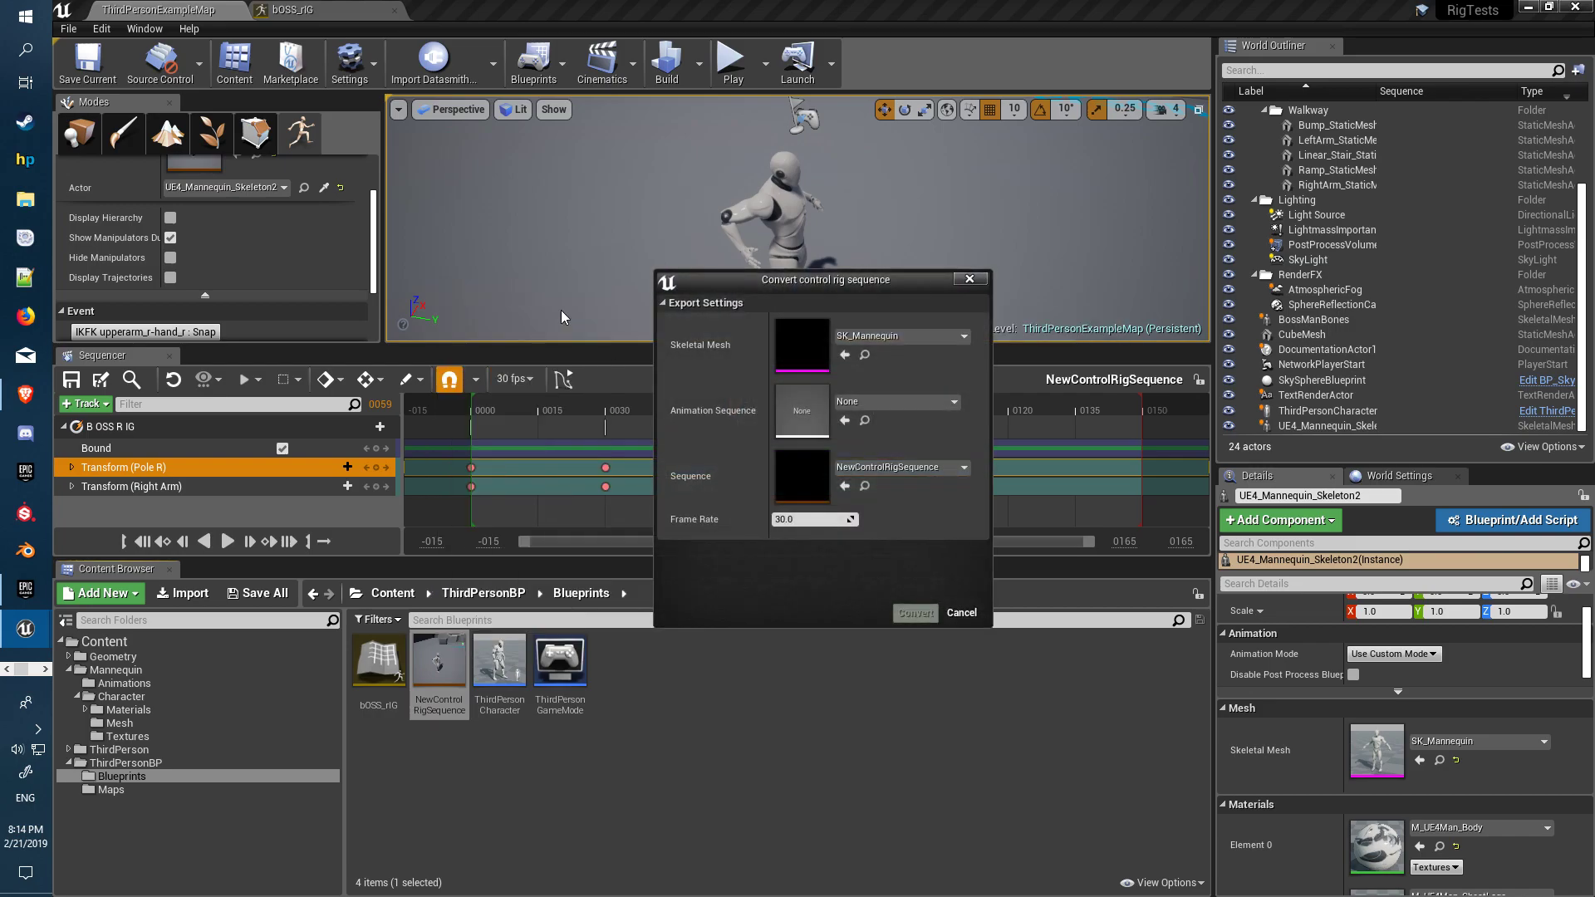
pyautogui.click(895, 406)
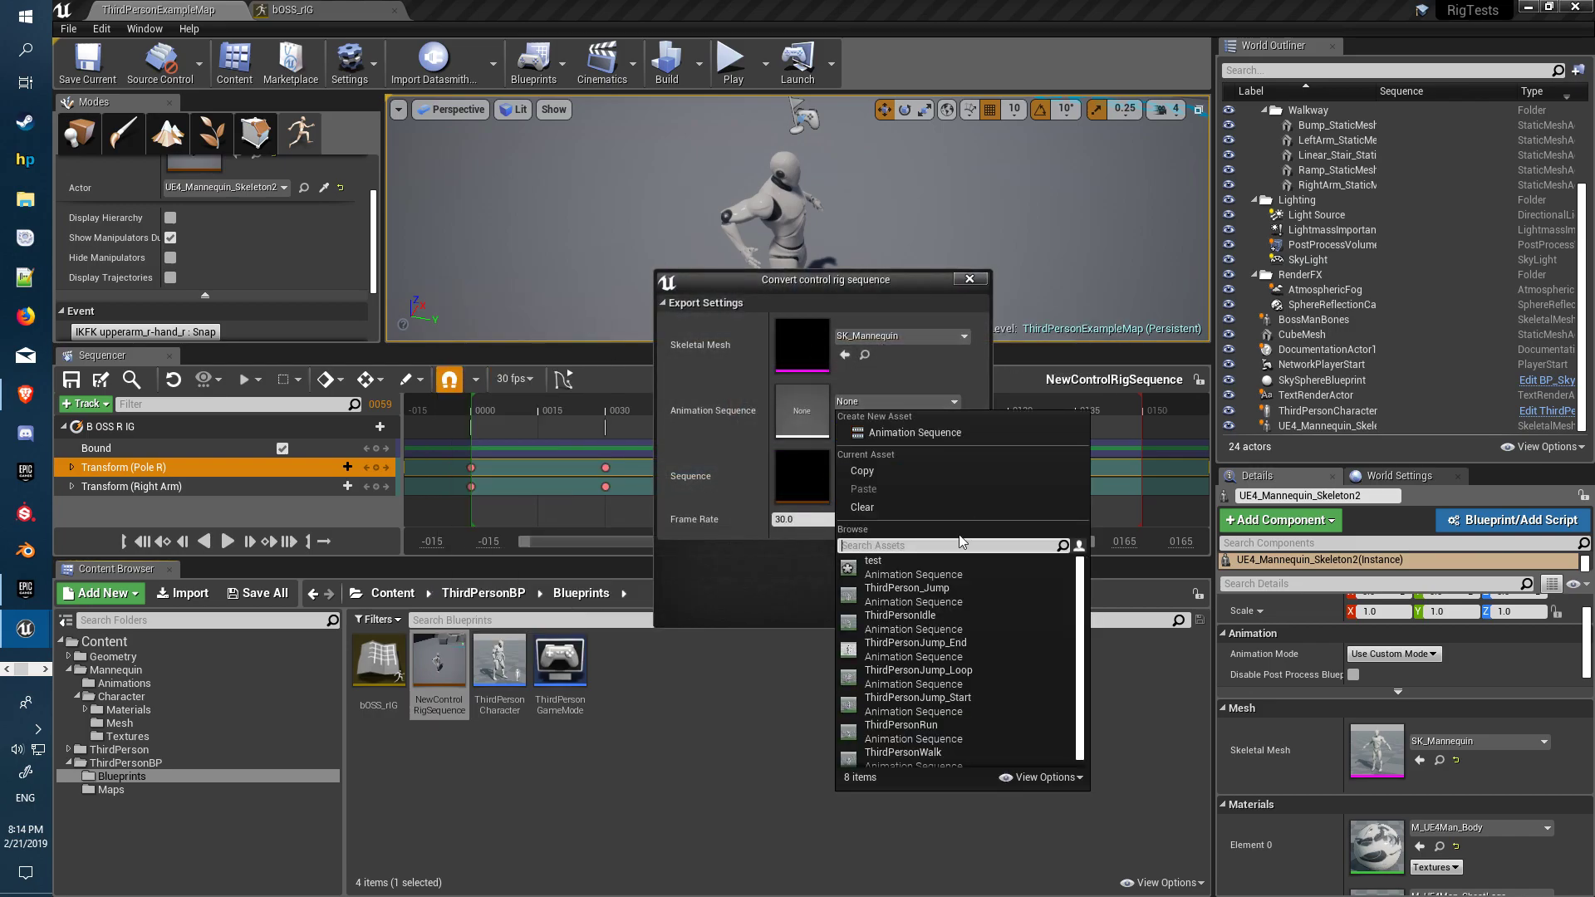
pyautogui.click(910, 569)
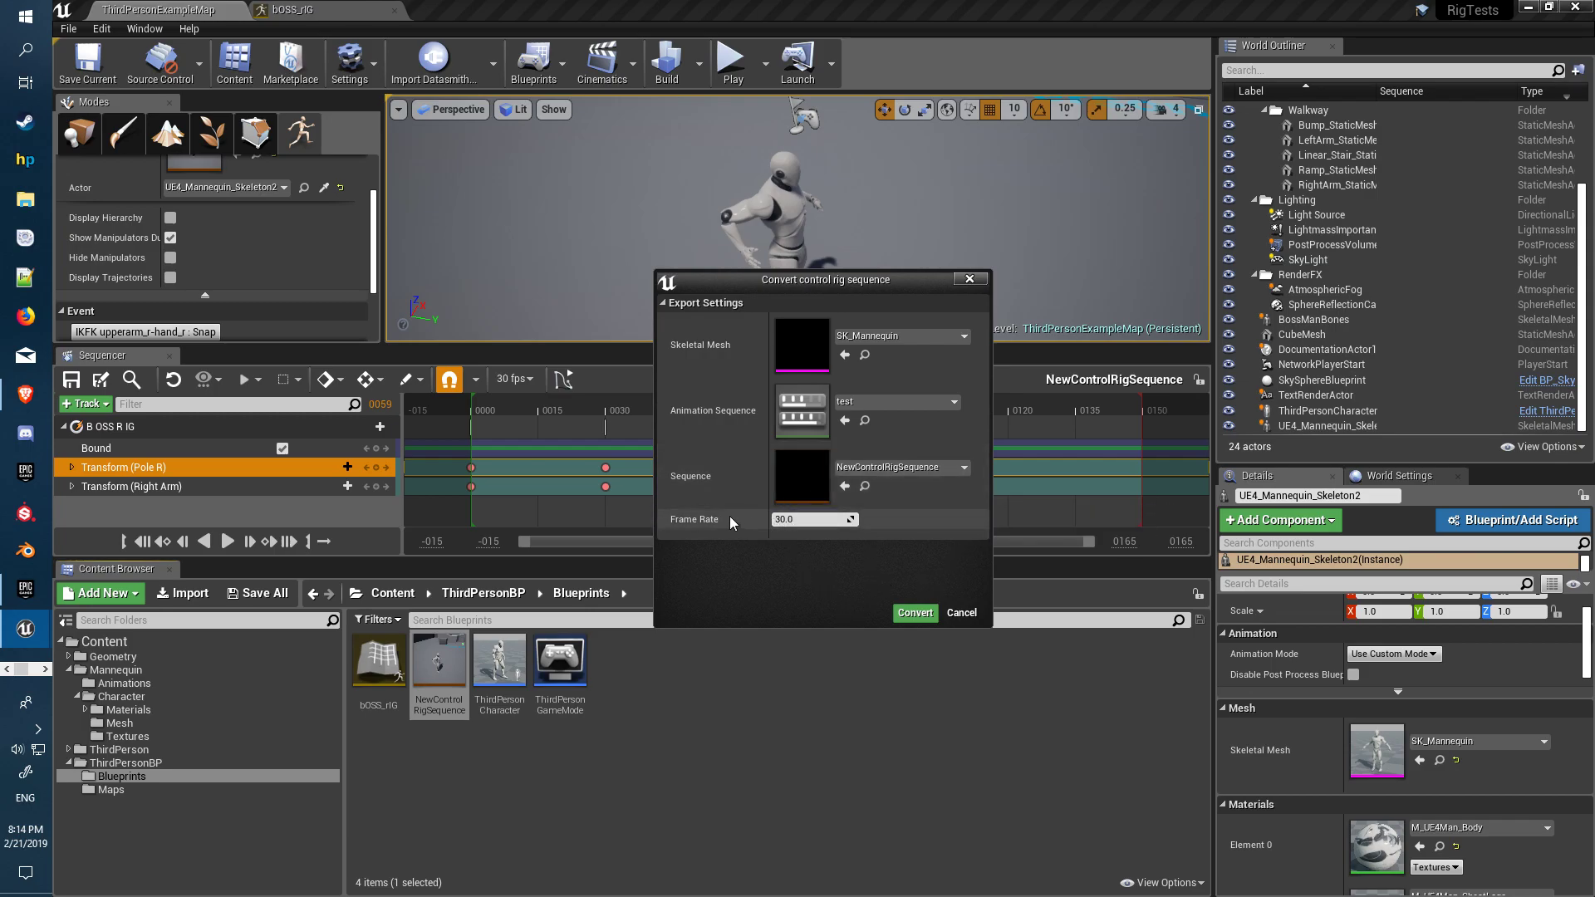
pyautogui.click(914, 613)
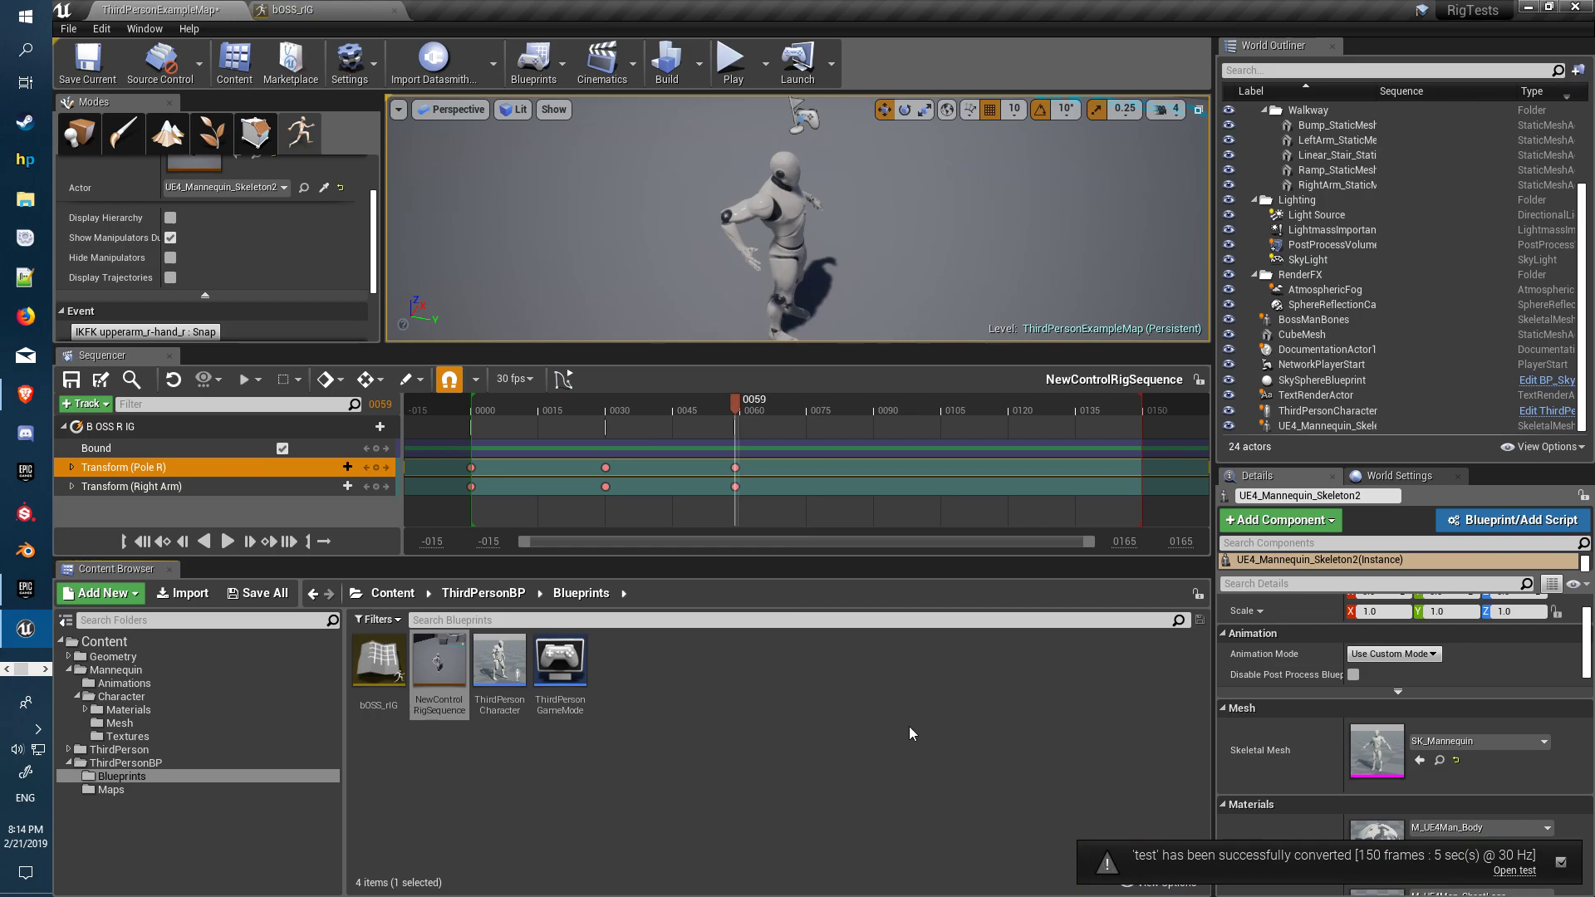
pyautogui.click(825, 789)
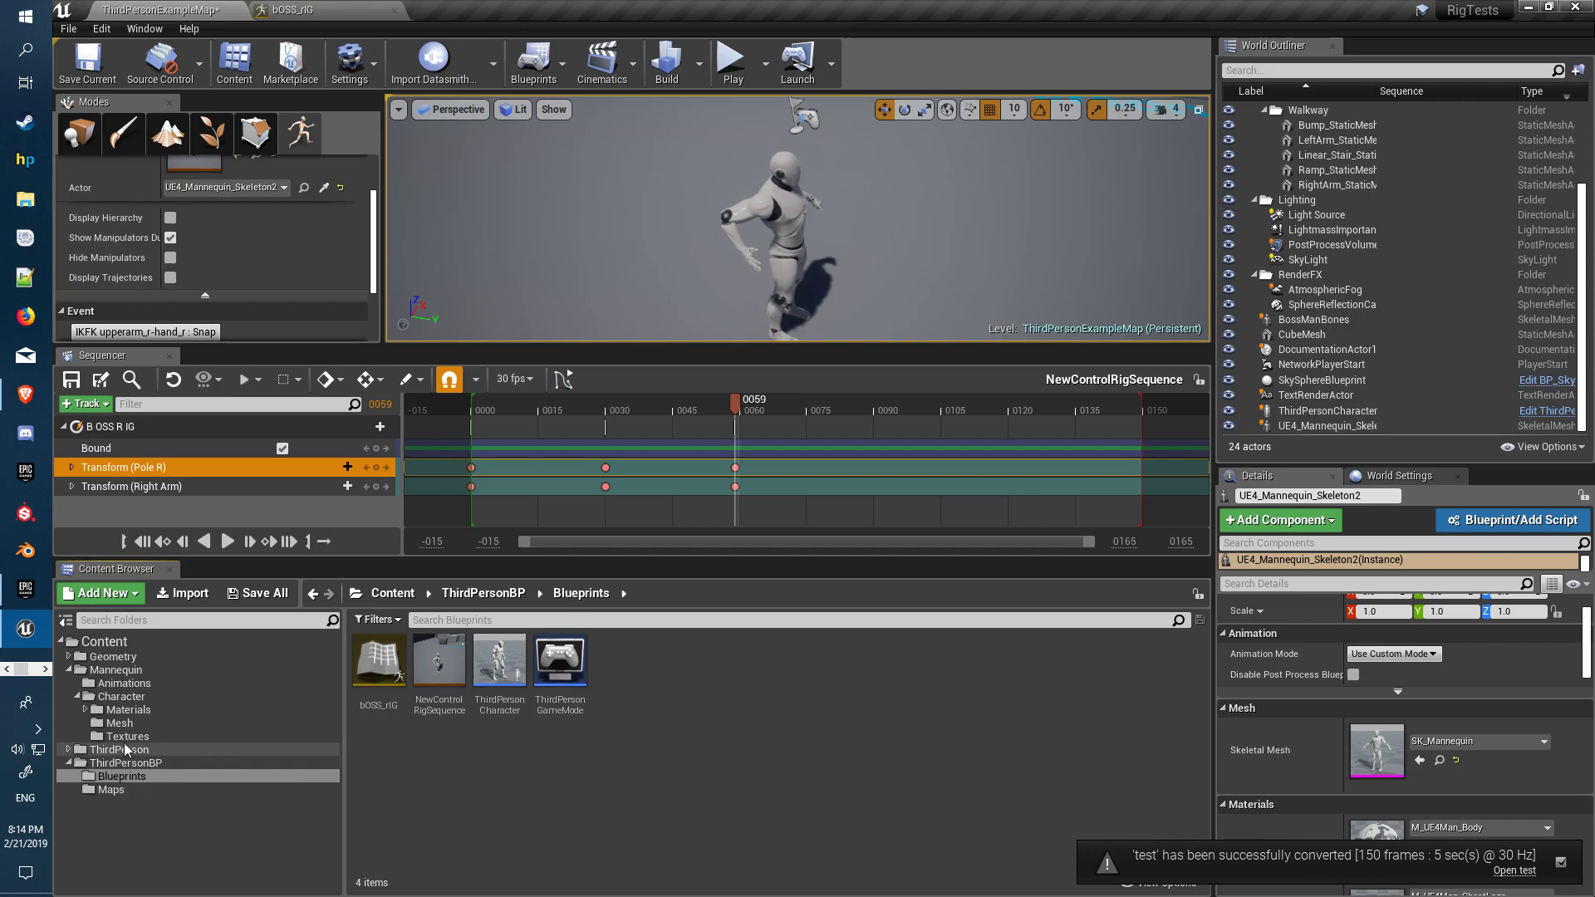
# Step: Open SK_Mannequin_PhysicsAsset from the Character Mesh folder, switch to animation editing, and preview the test animation on the mannequin
pyautogui.click(145, 694)
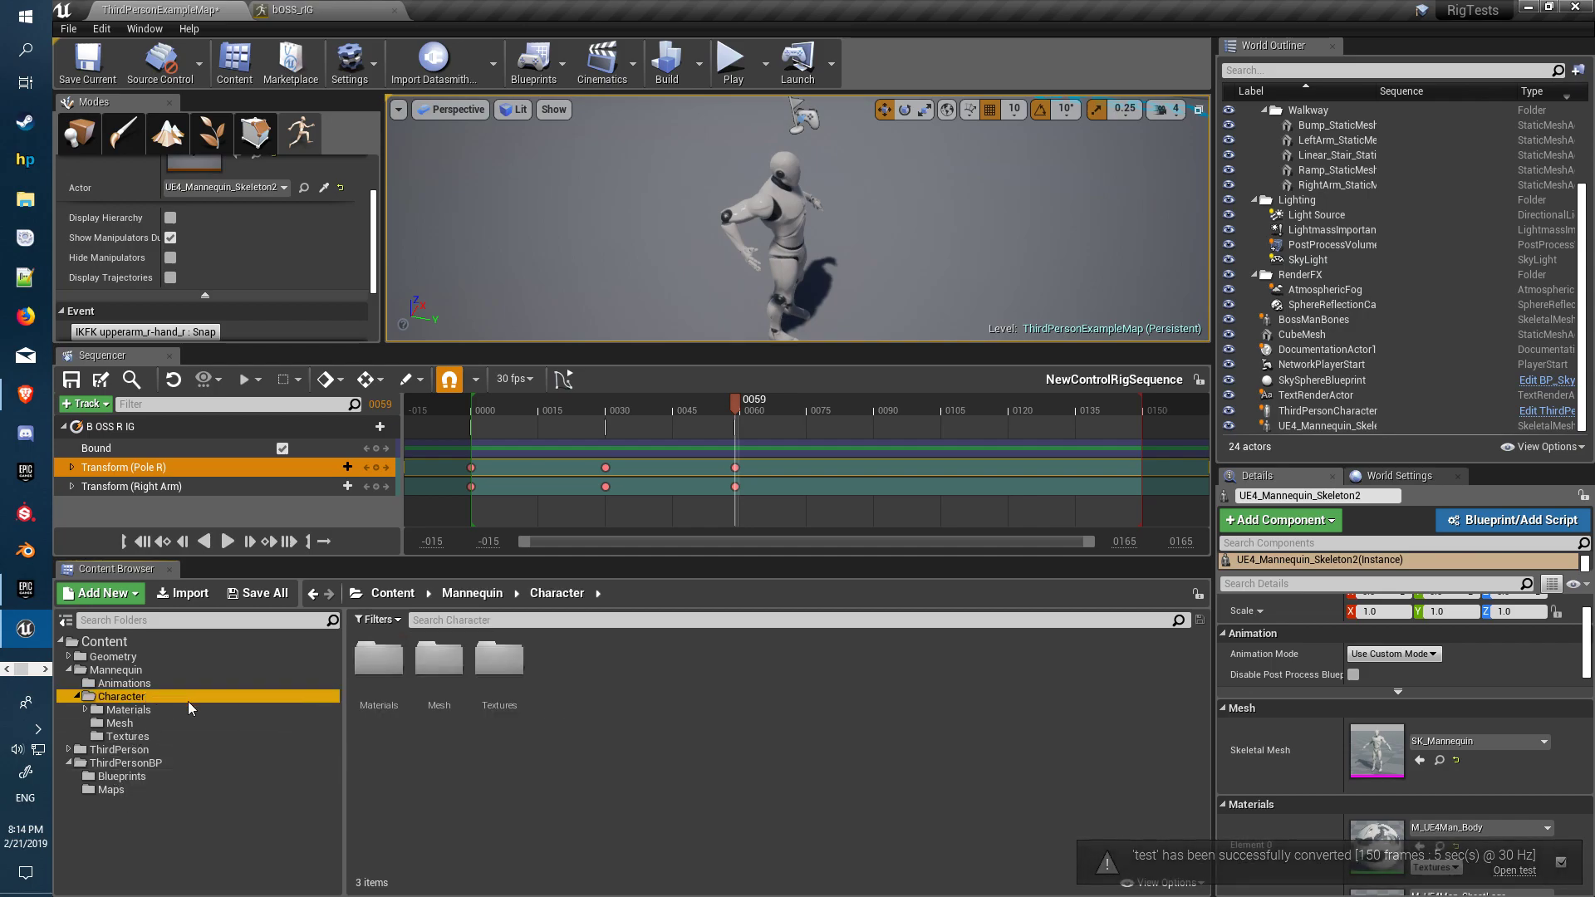
pyautogui.doubleClick(445, 663)
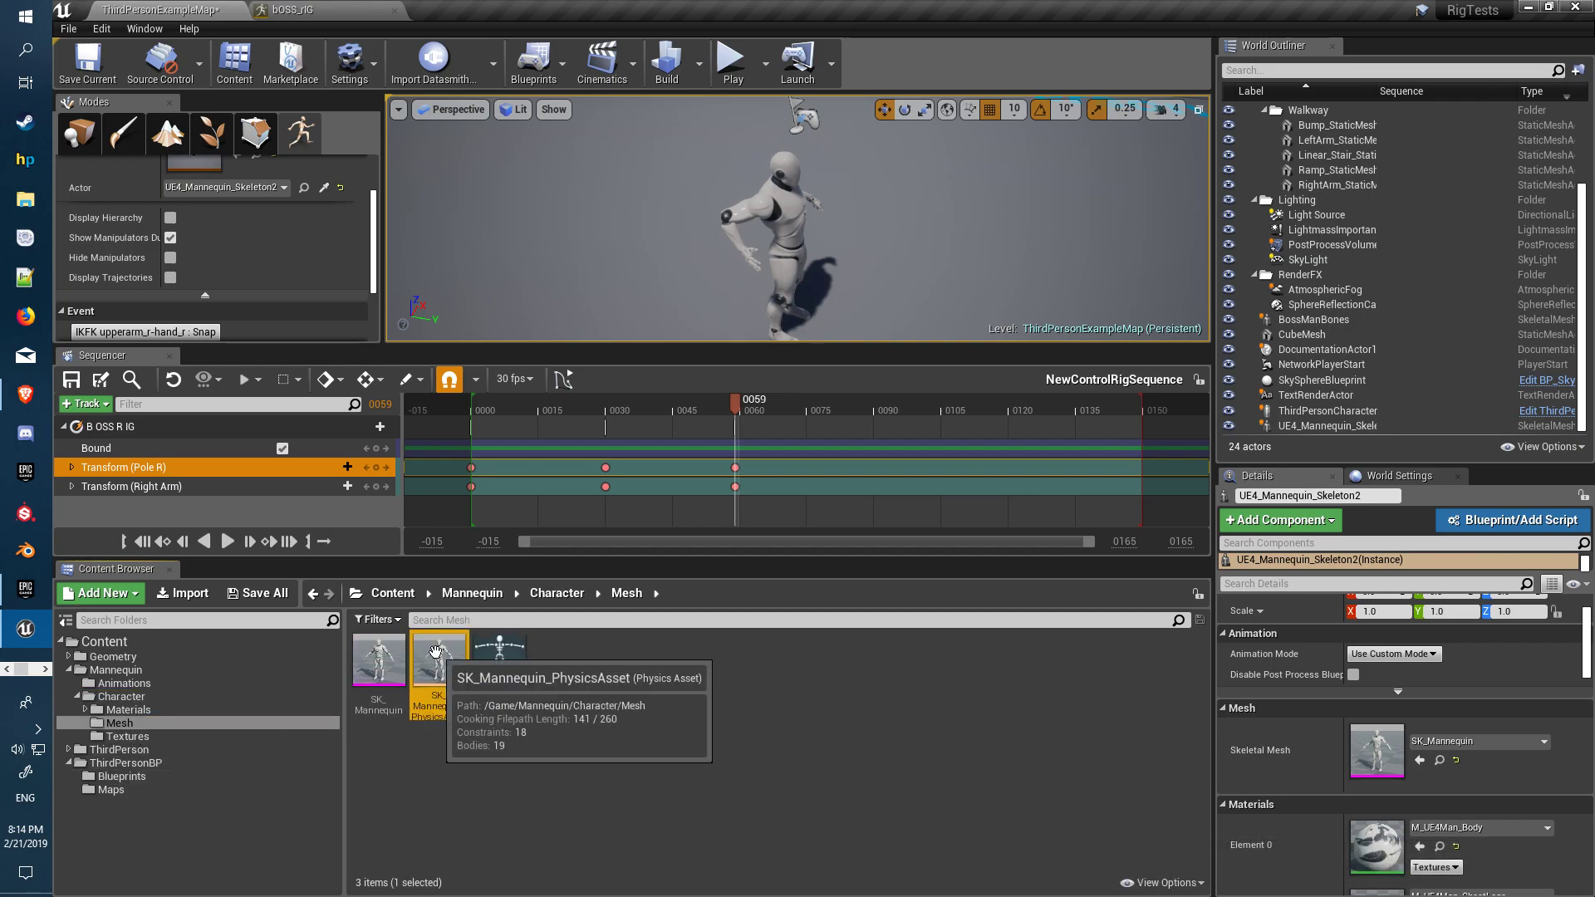
pyautogui.doubleClick(441, 662)
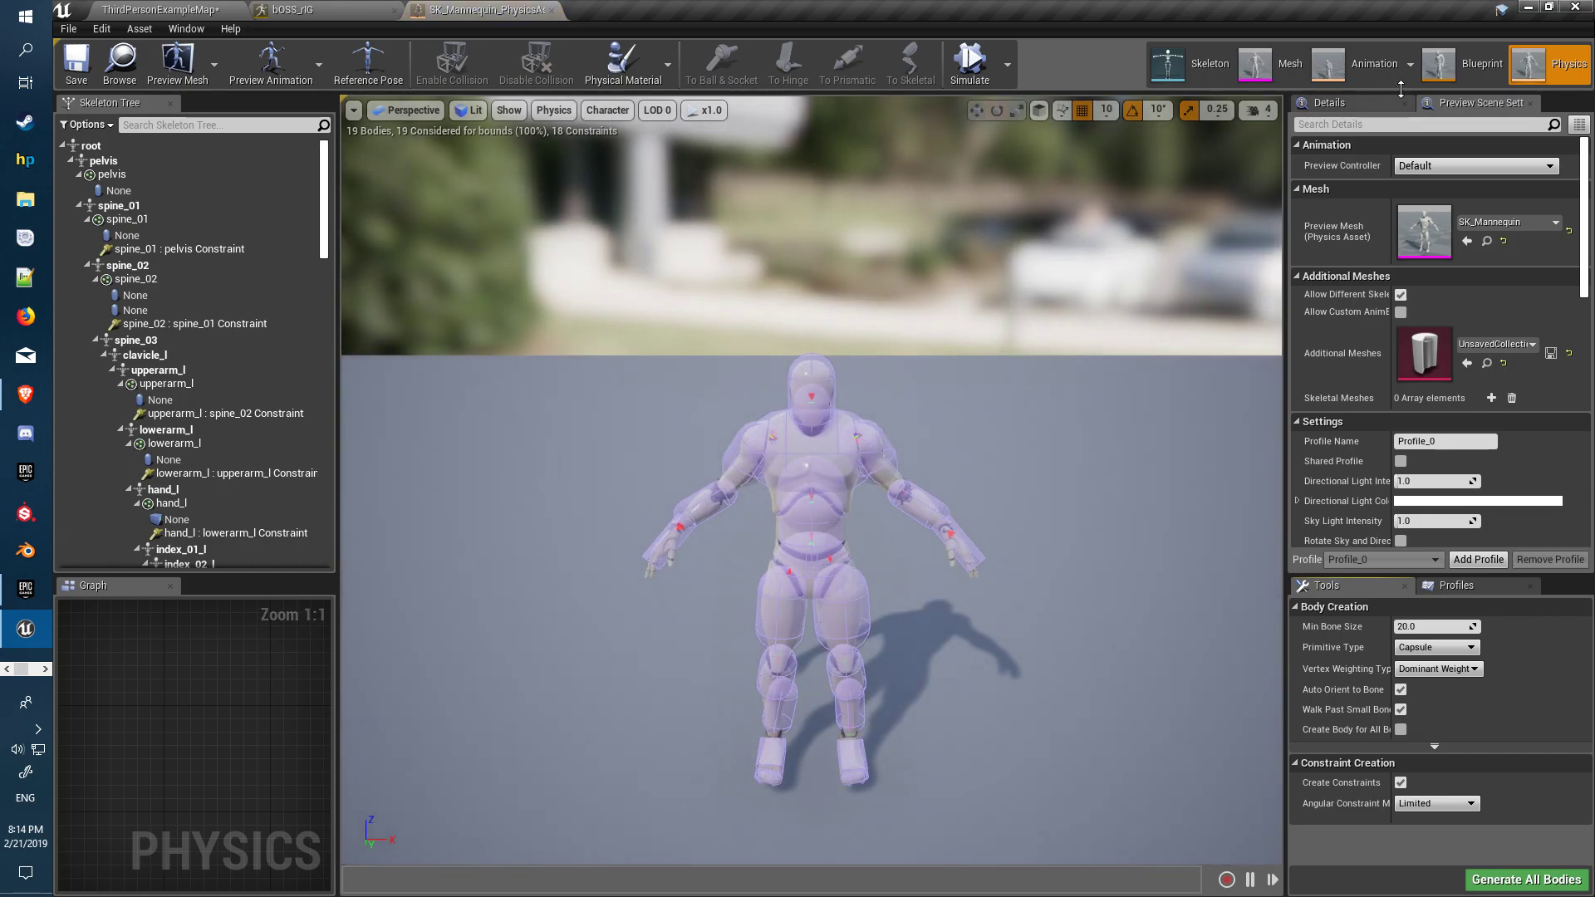
pyautogui.click(1363, 72)
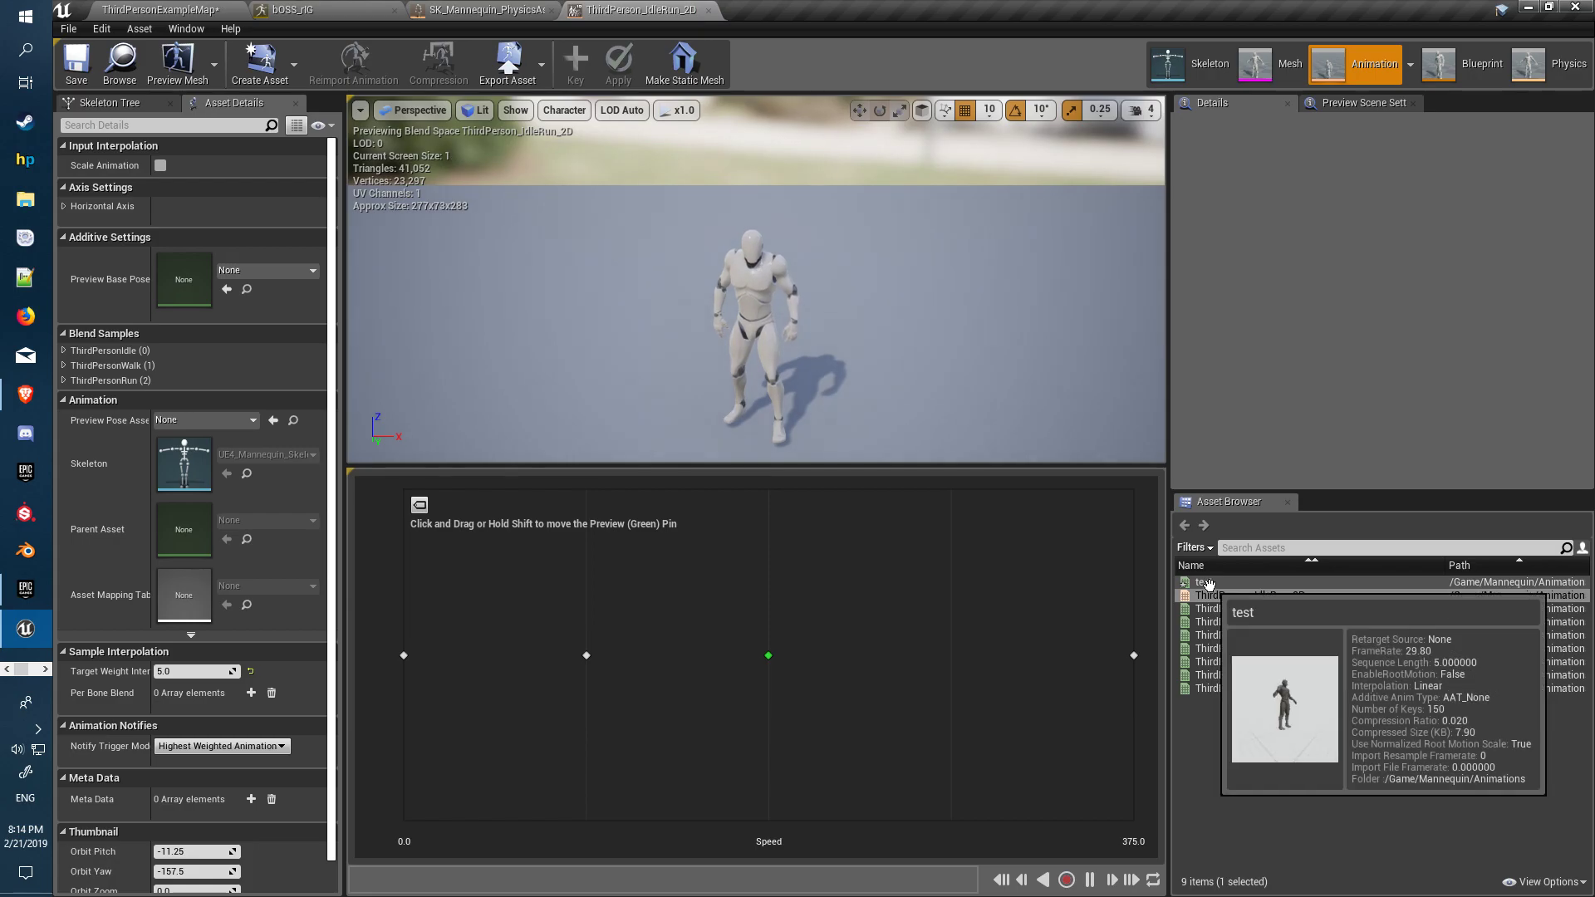
pyautogui.click(1262, 582)
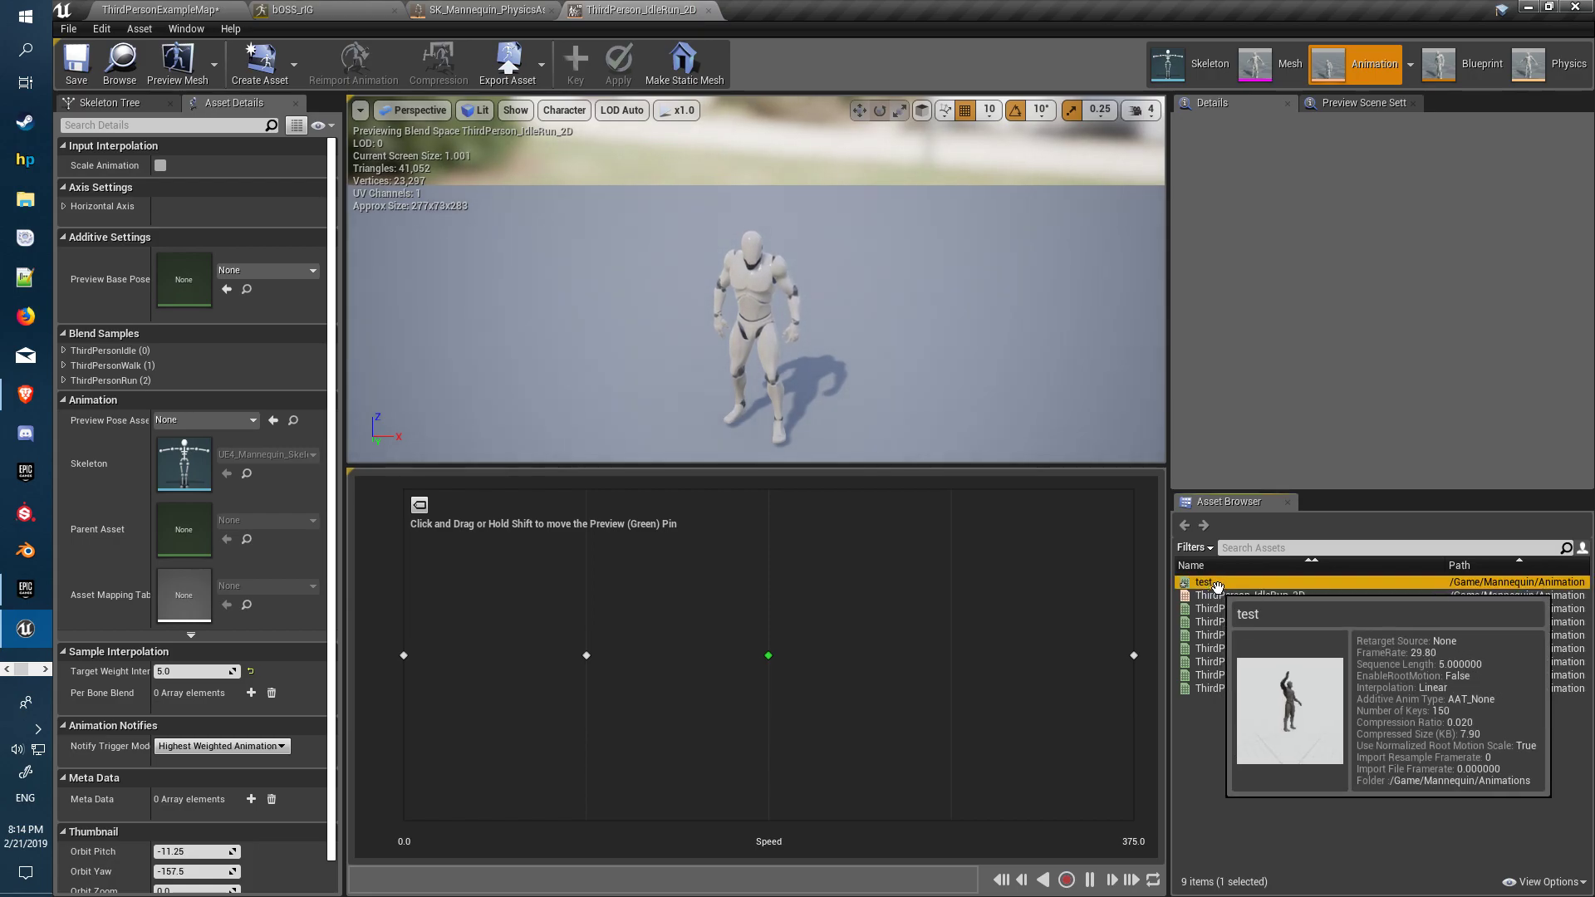
pyautogui.doubleClick(1280, 584)
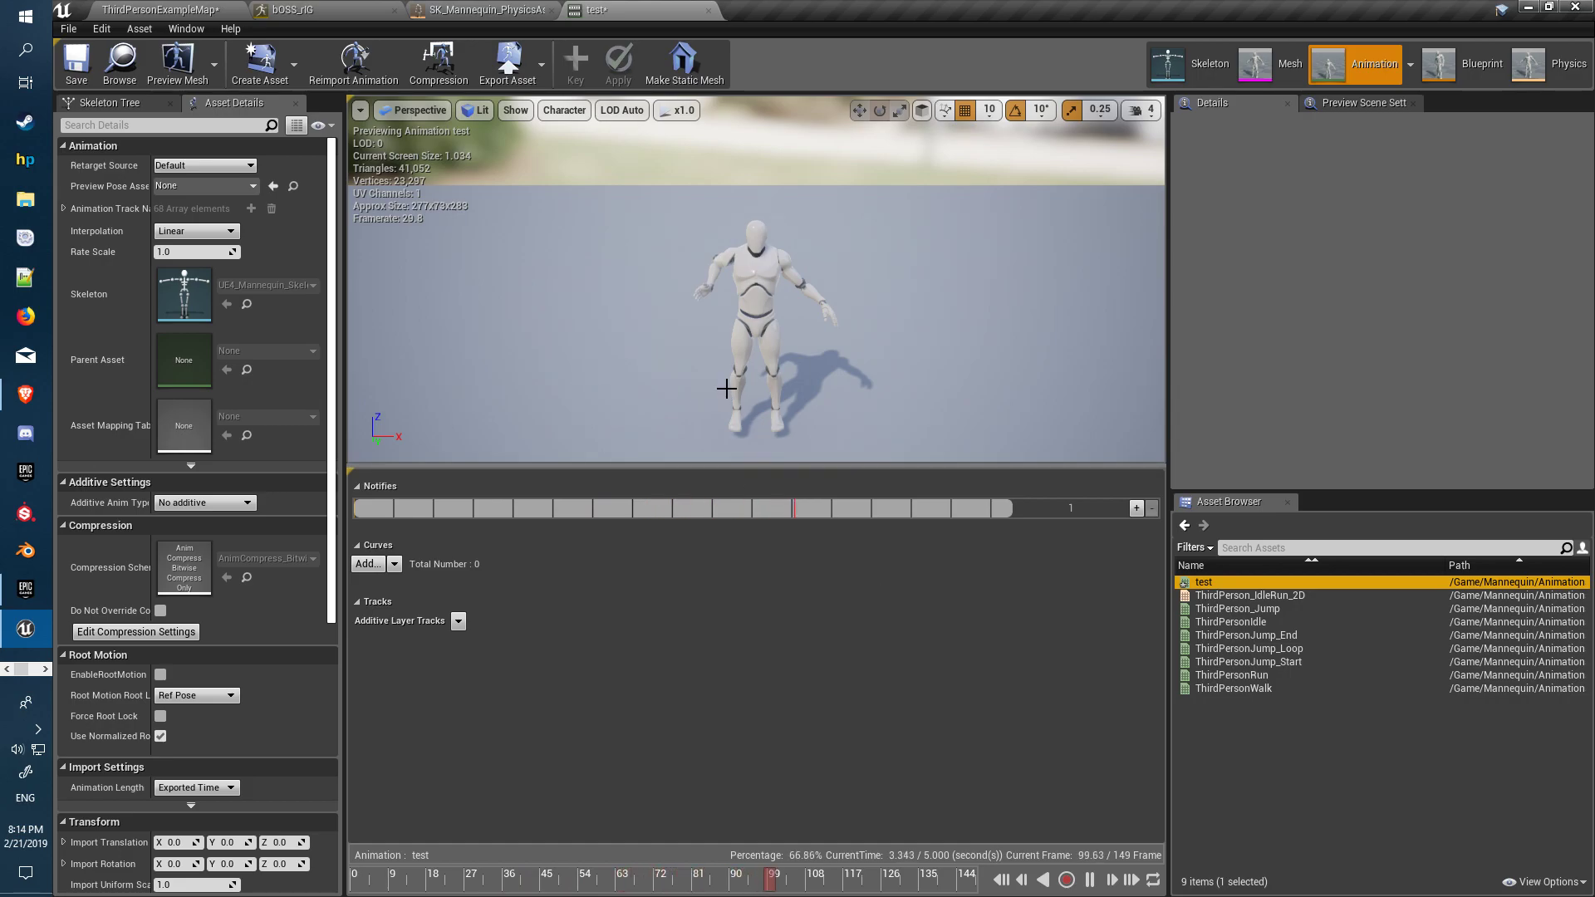
pyautogui.moveTo(726, 387); pyautogui.dragTo(640, 357)
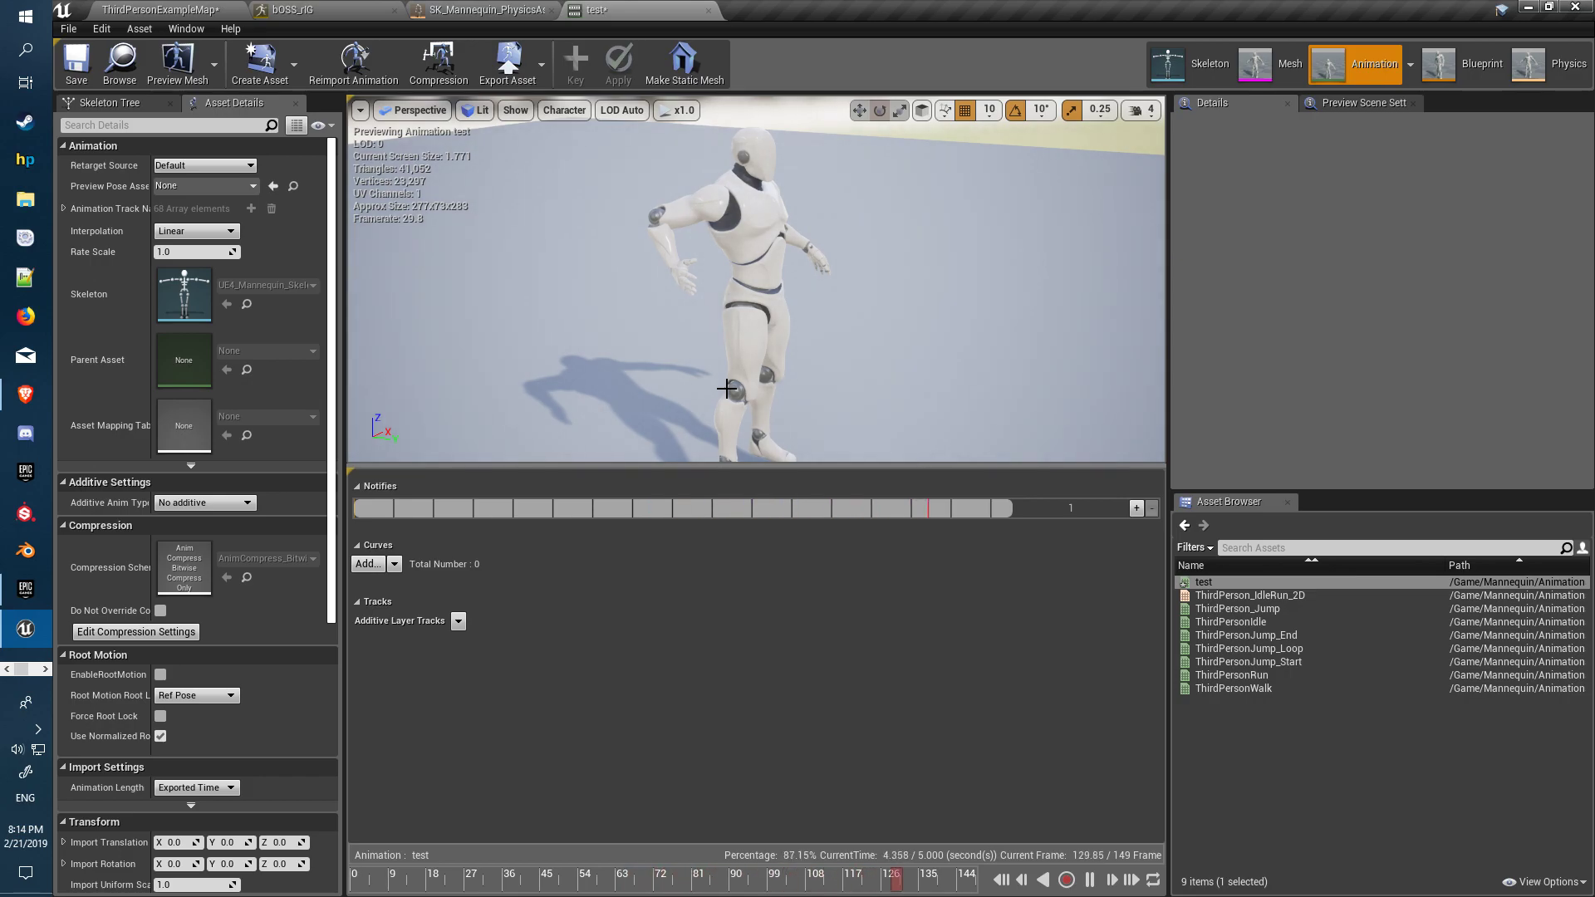
# Step: Return to the ThirdPersonExampleMap level, enlarge the viewport by shrinking the Sequencer, and collapse the Controls section of the animation mode settings
pyautogui.click(158, 9)
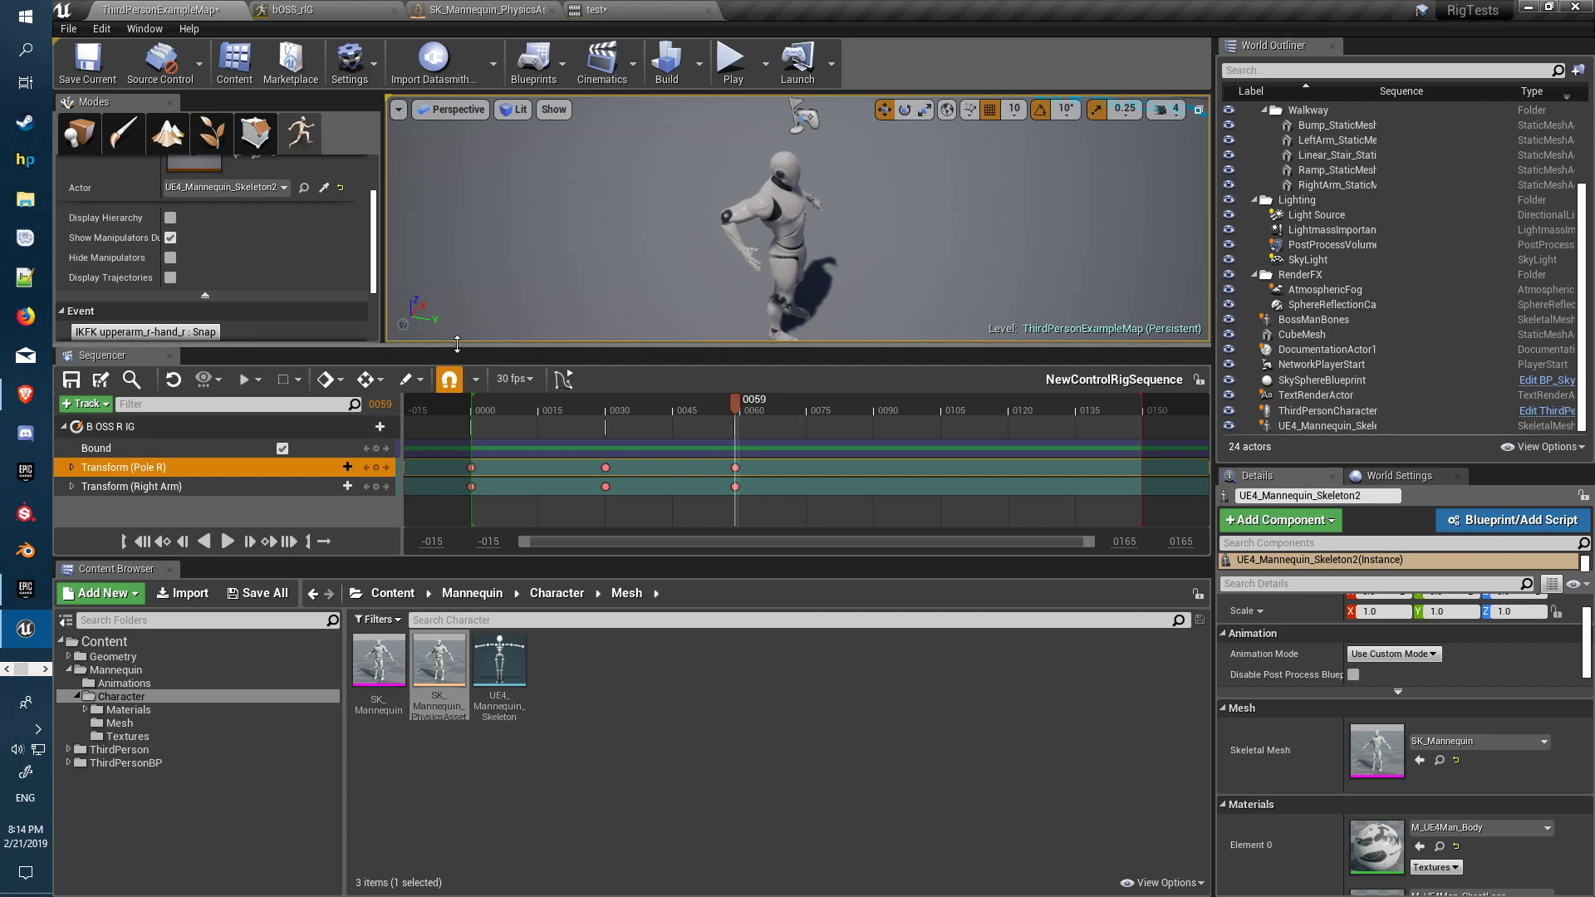
pyautogui.moveTo(462, 347); pyautogui.dragTo(478, 463)
pyautogui.scroll(2, 337, 357)
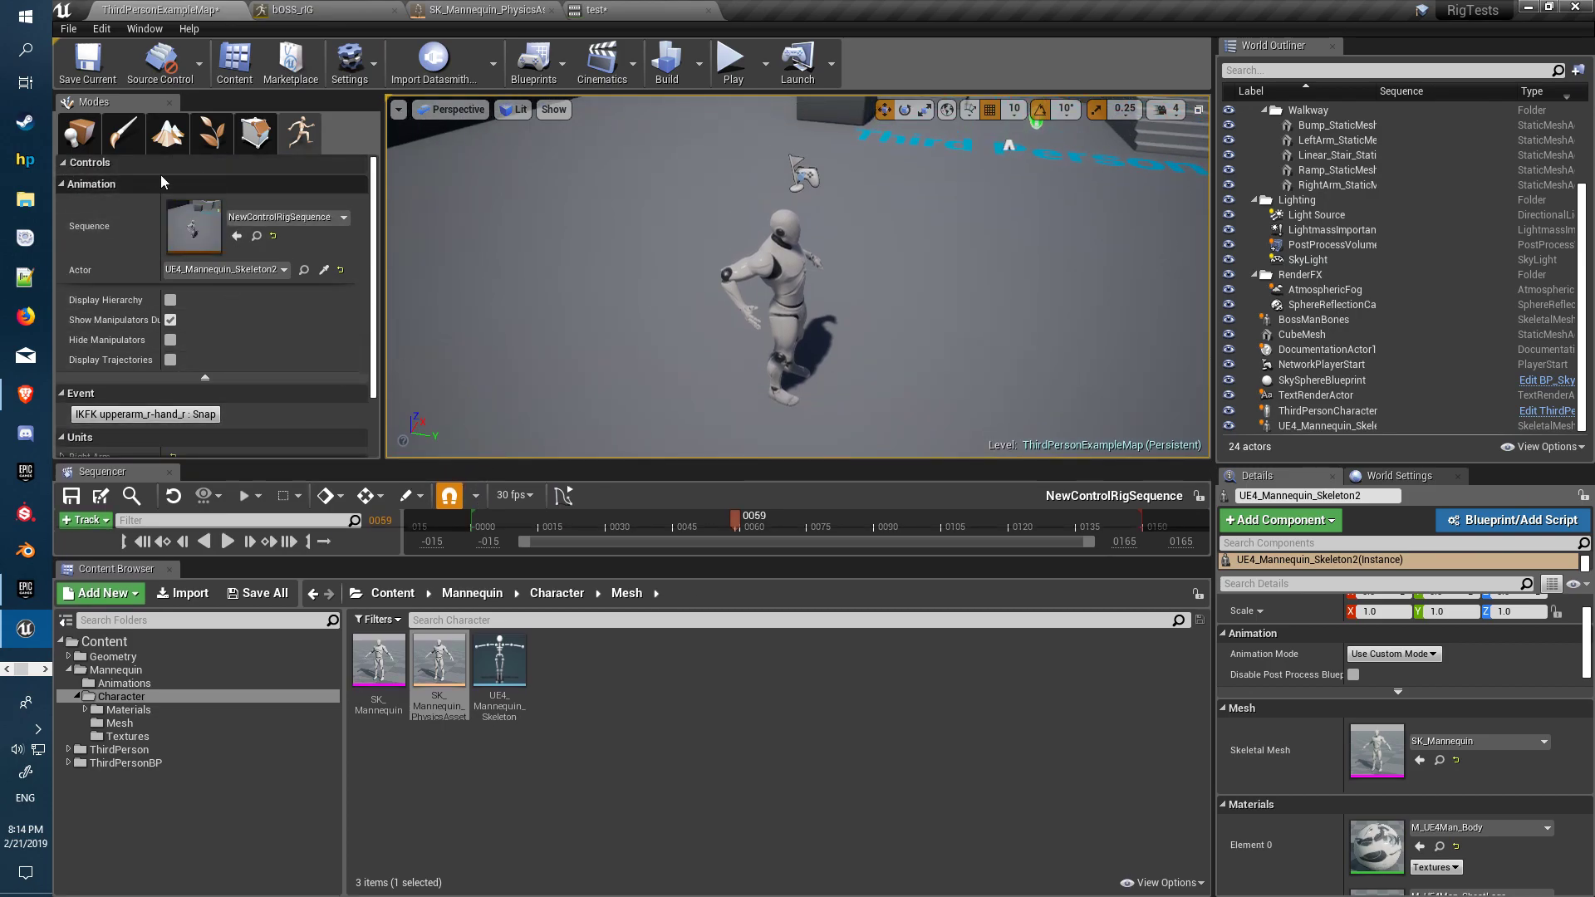
pyautogui.click(63, 164)
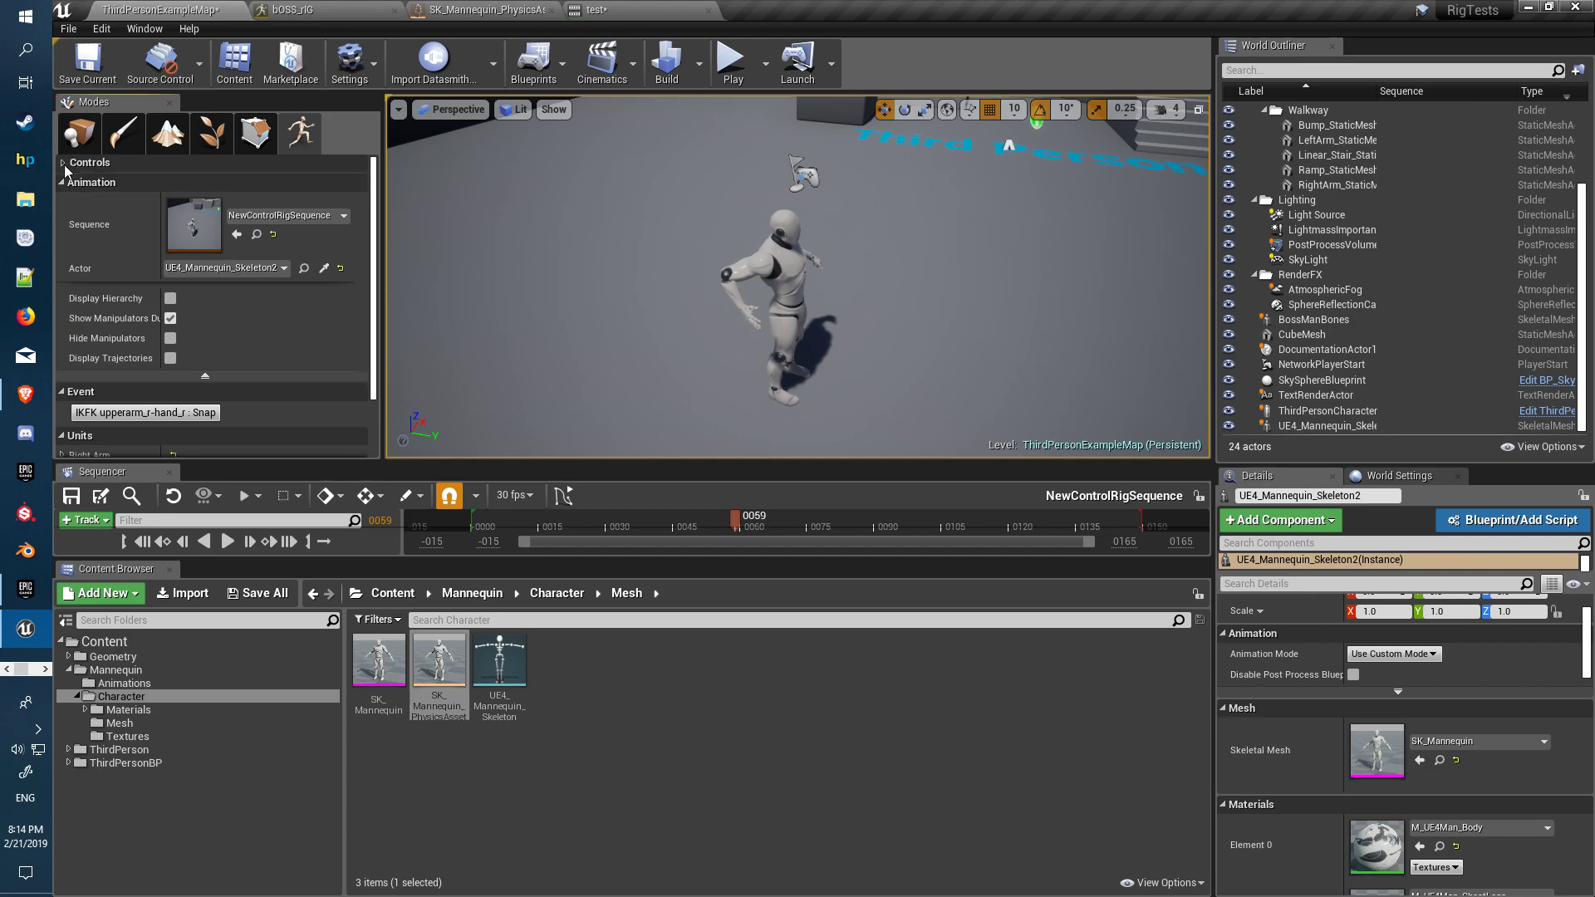